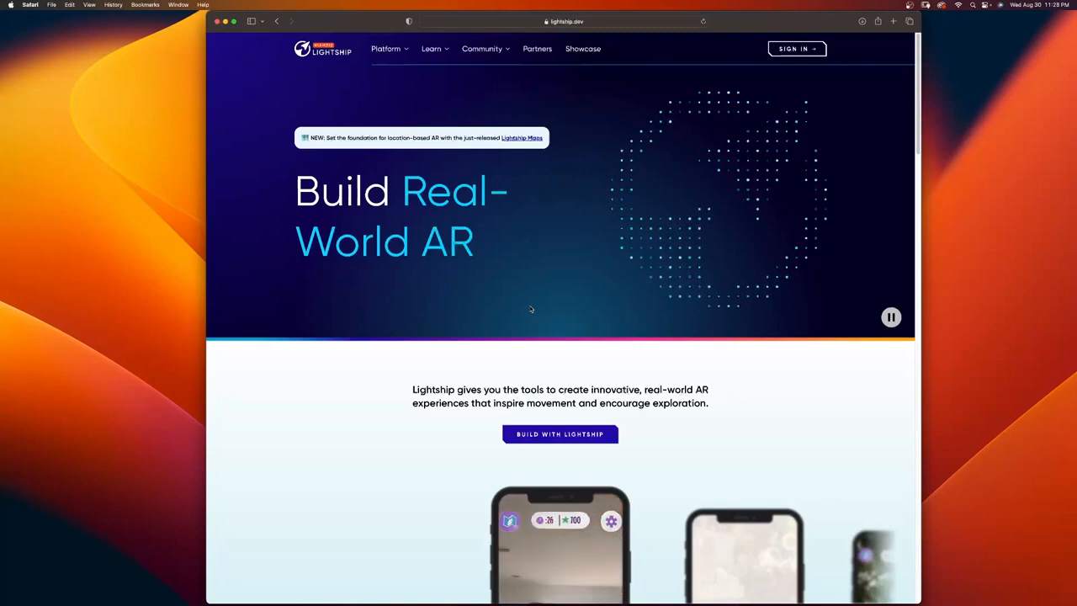
Step: Browse the Lightship homepage and advance through the AR phone examples in its showcase carousel
{"action": "scroll", "coordinate": [469, 358], "scroll_direction": "down", "scroll_amount": 2}
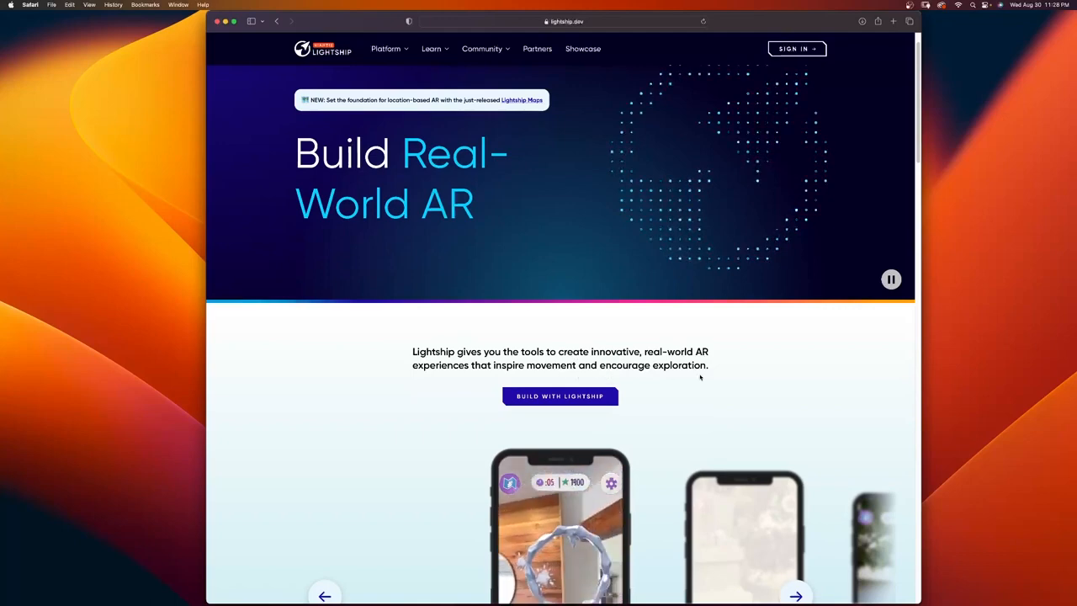
{"action": "scroll", "coordinate": [698, 370], "scroll_direction": "down", "scroll_amount": 6}
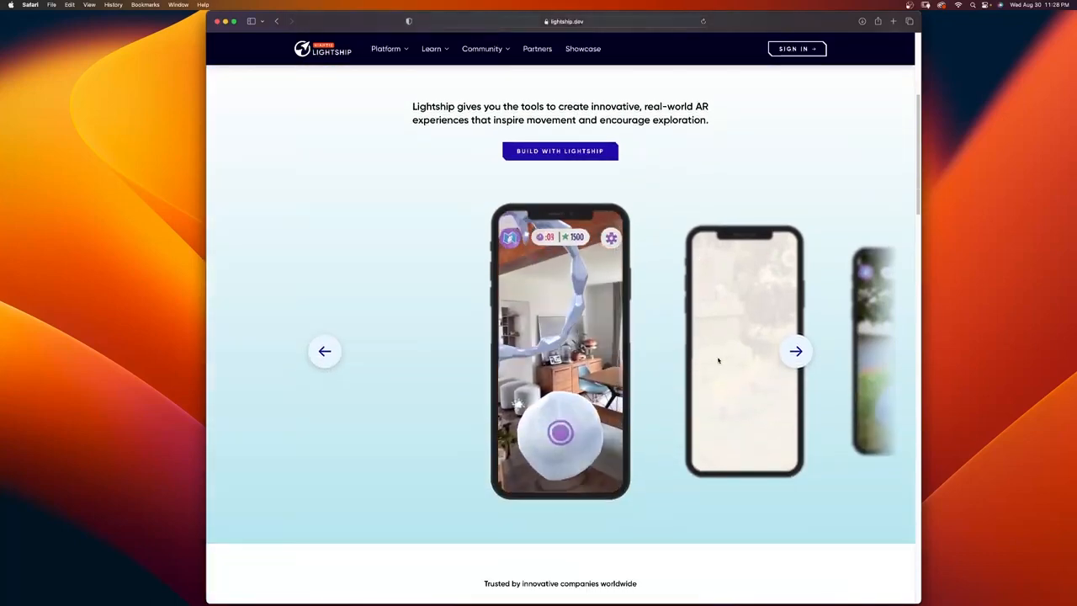
{"action": "left_click", "coordinate": [799, 353]}
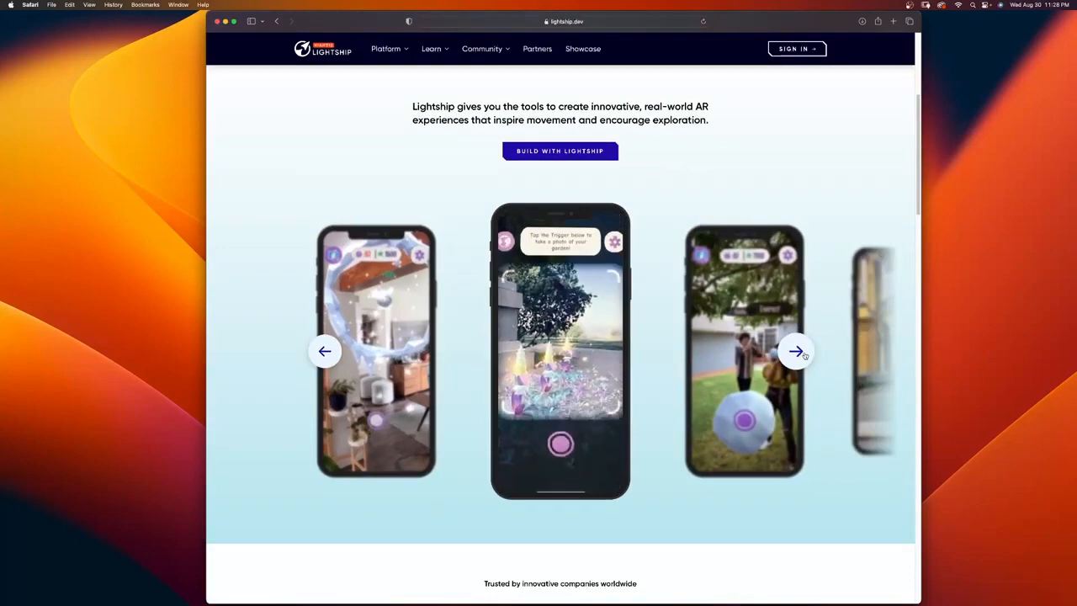
{"action": "left_click", "coordinate": [803, 354]}
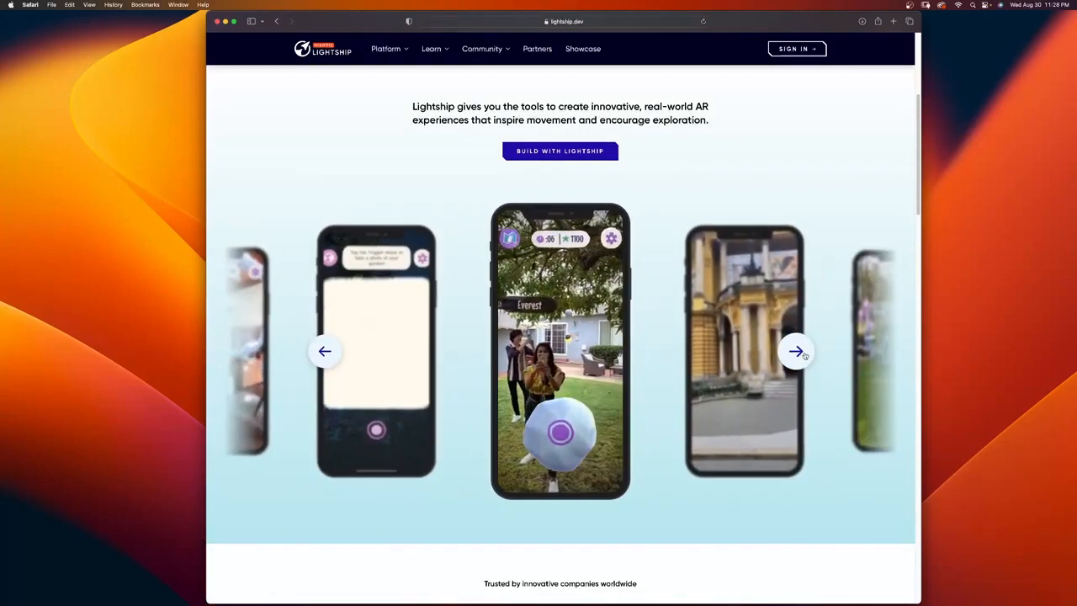
{"action": "left_click", "coordinate": [803, 355]}
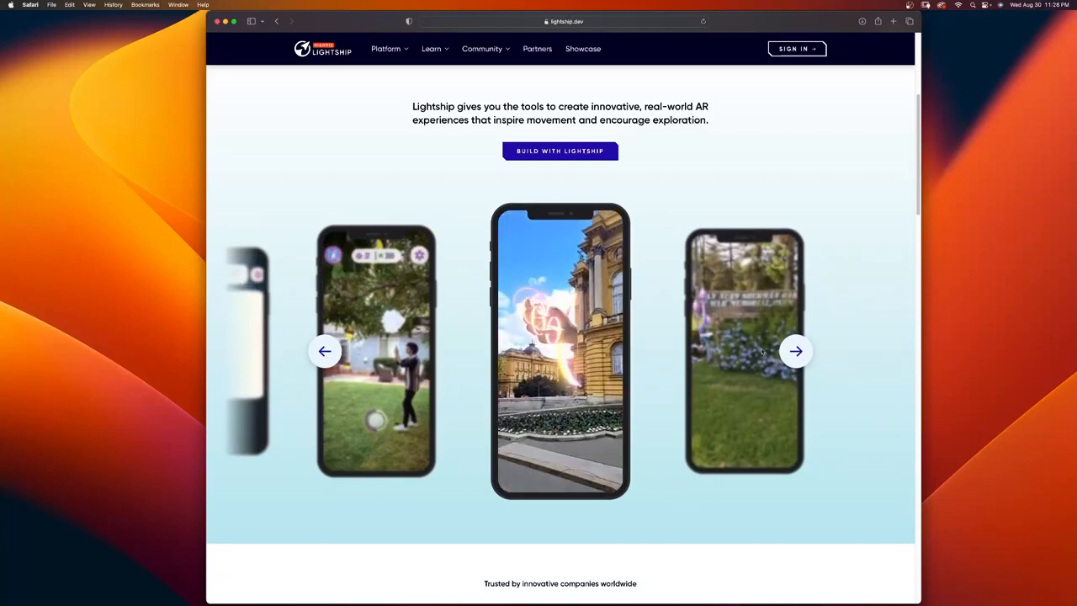
{"action": "scroll", "coordinate": [440, 52], "scroll_direction": "up", "scroll_amount": 5}
Step: Go from the Lightship sign-in page to the account creation form and review its fields
{"action": "mouse_move", "coordinate": [440, 52]}
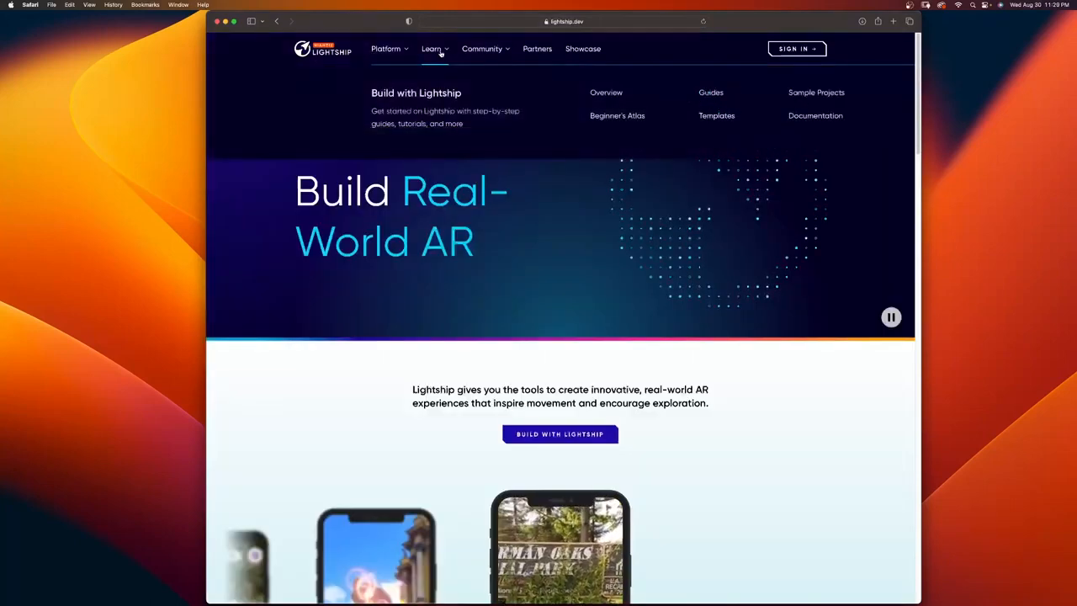
{"action": "left_click", "coordinate": [807, 51]}
{"action": "left_click", "coordinate": [437, 320]}
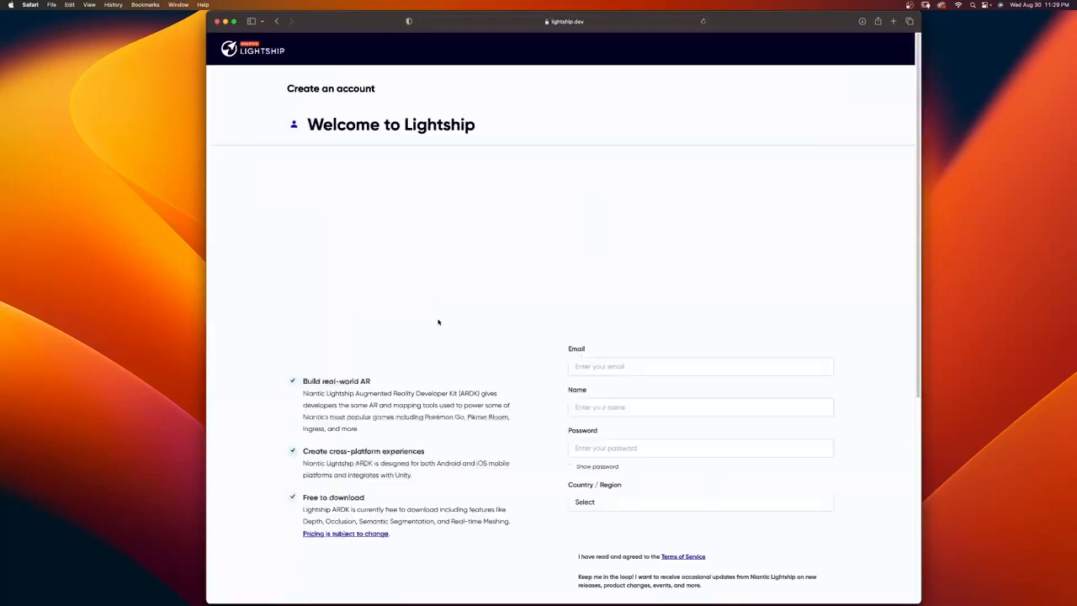
{"action": "scroll", "coordinate": [505, 366], "scroll_direction": "down", "scroll_amount": 3}
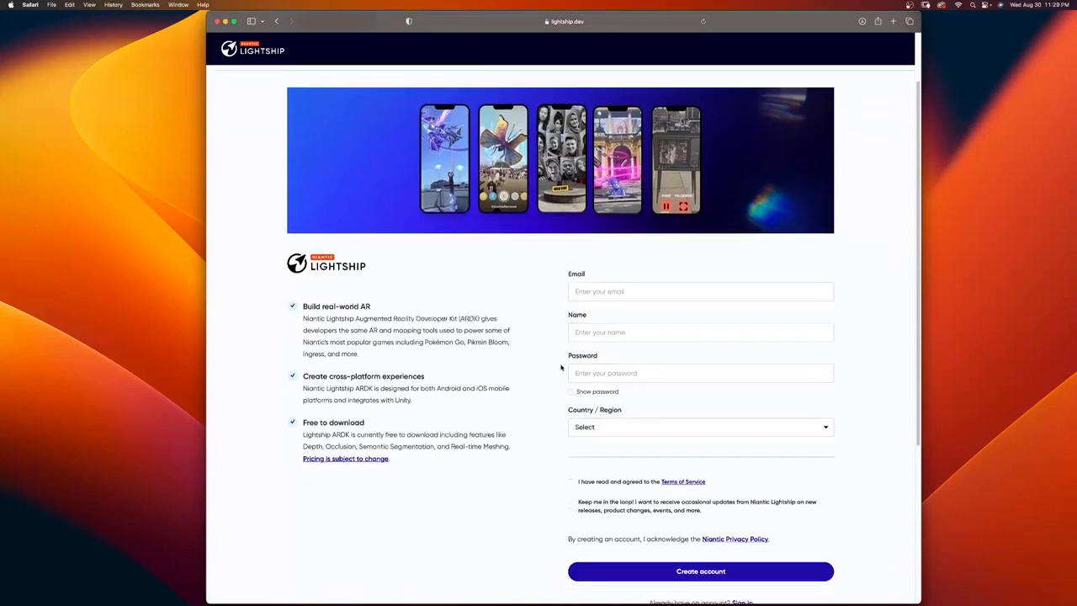
{"action": "left_click", "coordinate": [615, 275]}
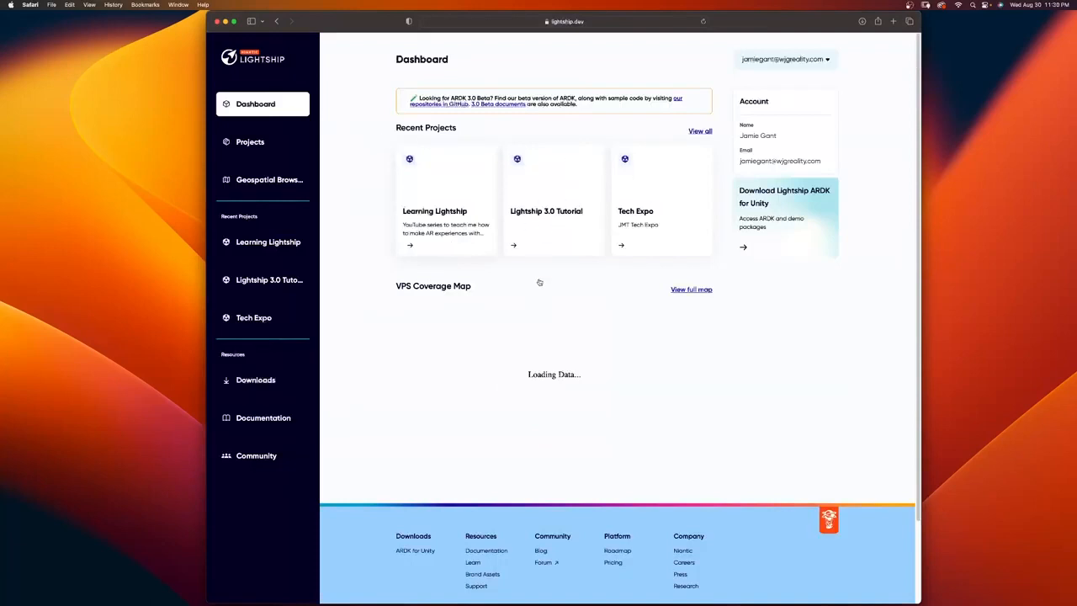
Step: On the Lightship Downloads page, expand the ARDK section and open the 3.0 Beta documents
{"action": "left_click", "coordinate": [226, 146]}
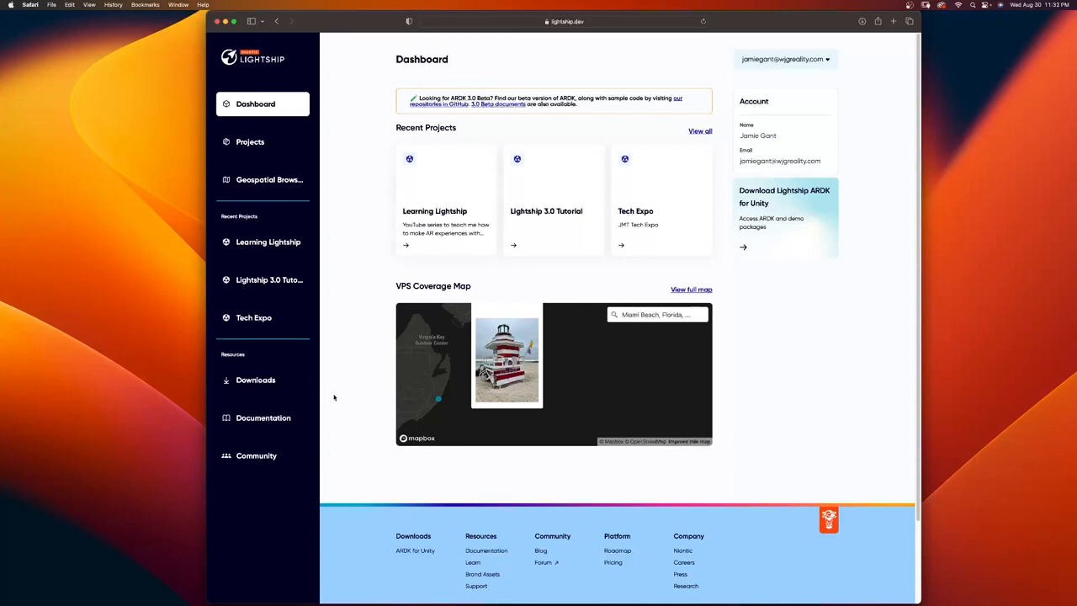
{"action": "left_click", "coordinate": [245, 383]}
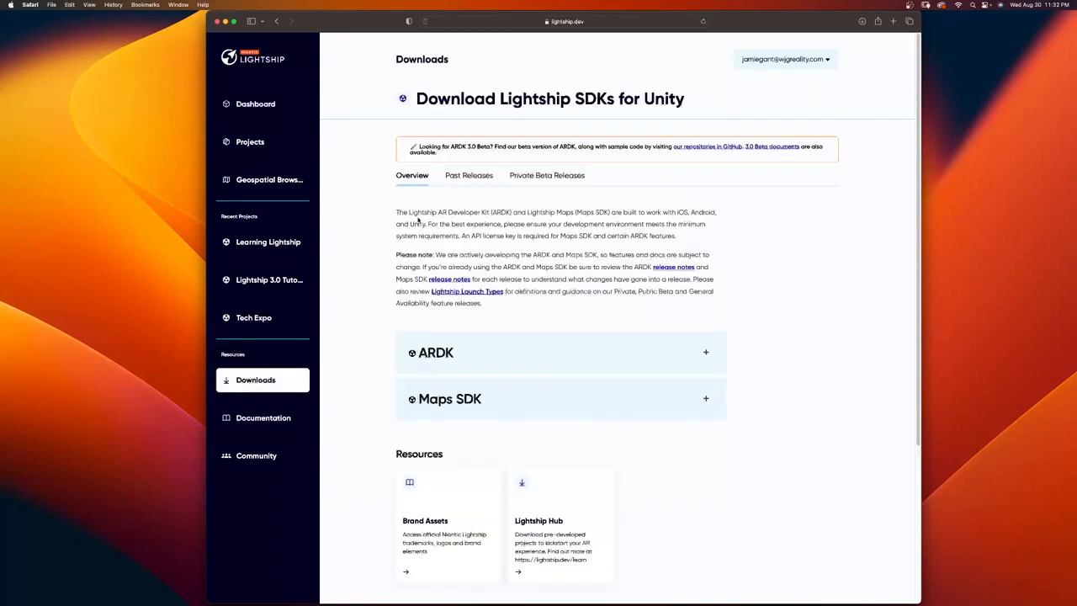
{"action": "left_click", "coordinate": [649, 360]}
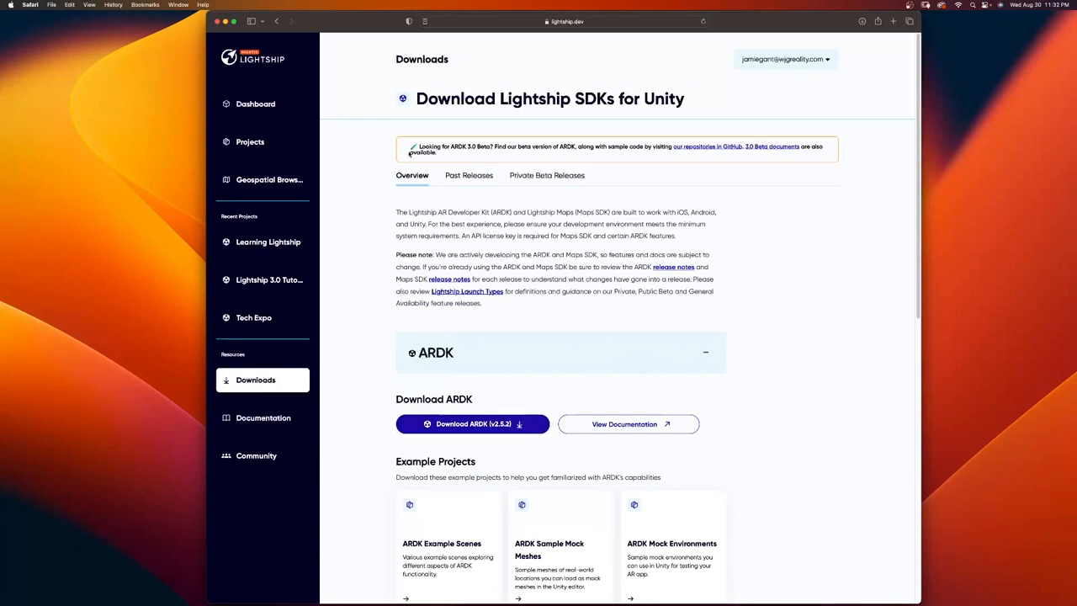
{"action": "left_click", "coordinate": [755, 147]}
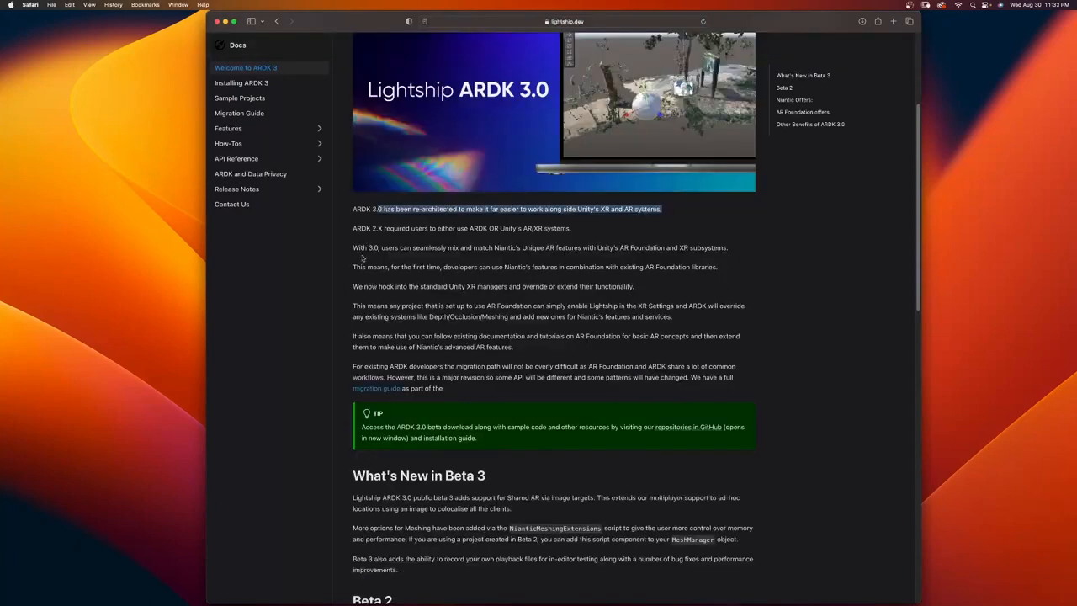
Step: Read the ARDK 3 welcome page, covering Unity XR compatibility, Niantic and AR Foundation offers, and other benefits of ARDK 3.0
{"action": "left_click_drag", "start_coordinate": [383, 250], "coordinate": [732, 251]}
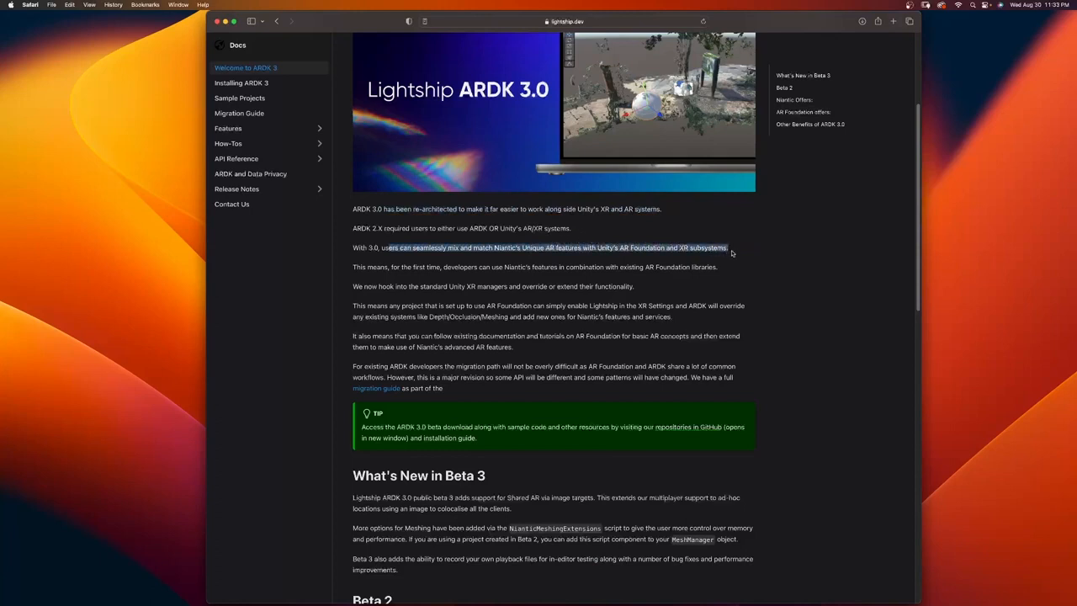
{"action": "left_click_drag", "start_coordinate": [363, 269], "coordinate": [682, 271]}
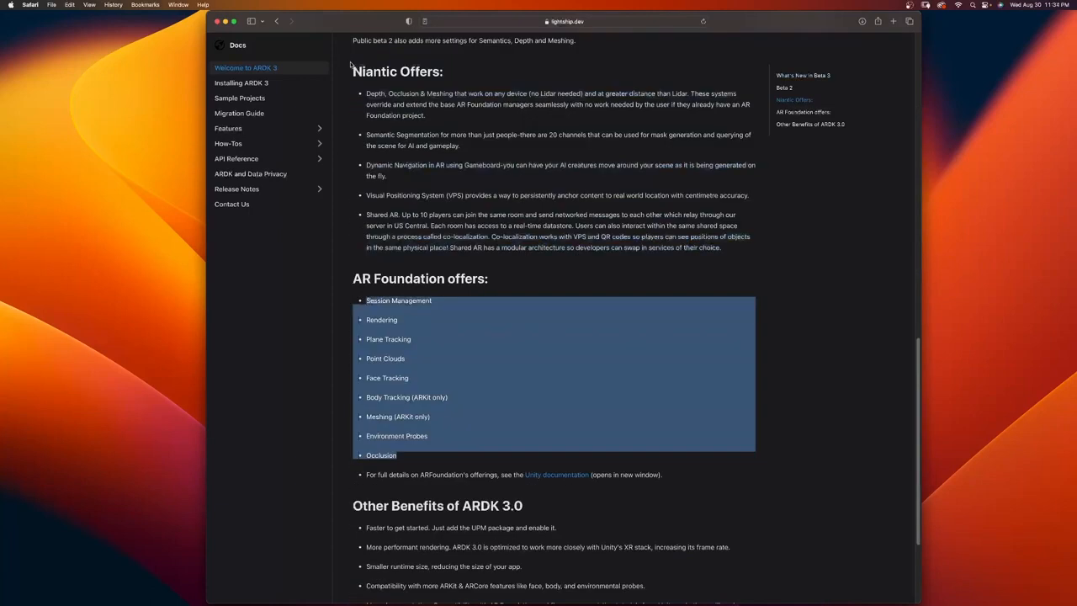
{"action": "left_click_drag", "start_coordinate": [352, 65], "coordinate": [528, 476]}
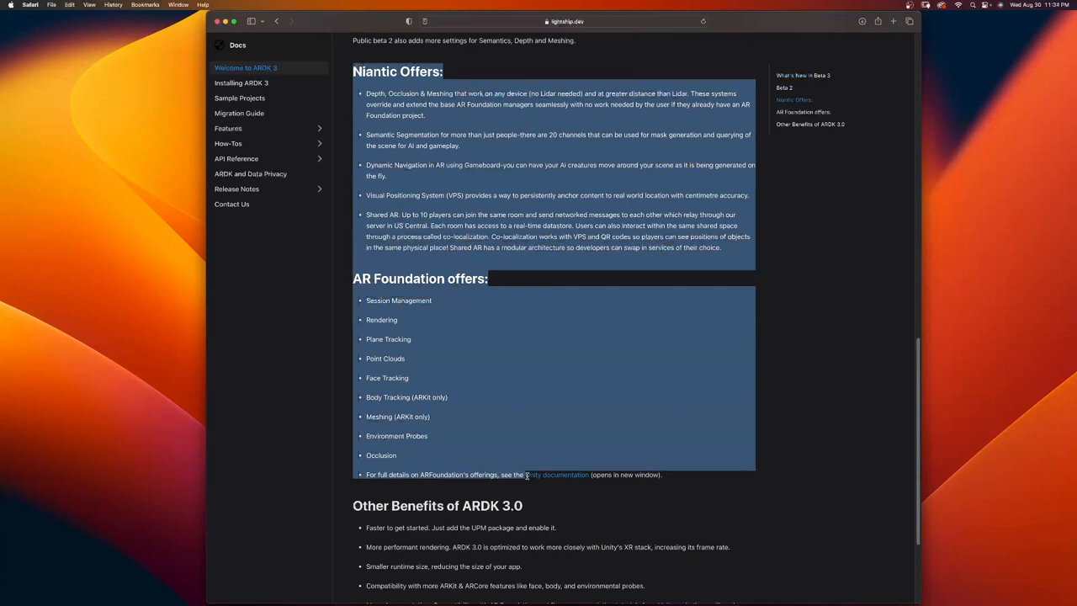
{"action": "scroll", "coordinate": [527, 476], "scroll_direction": "down", "scroll_amount": 5}
{"action": "left_click_drag", "start_coordinate": [377, 466], "coordinate": [685, 467]}
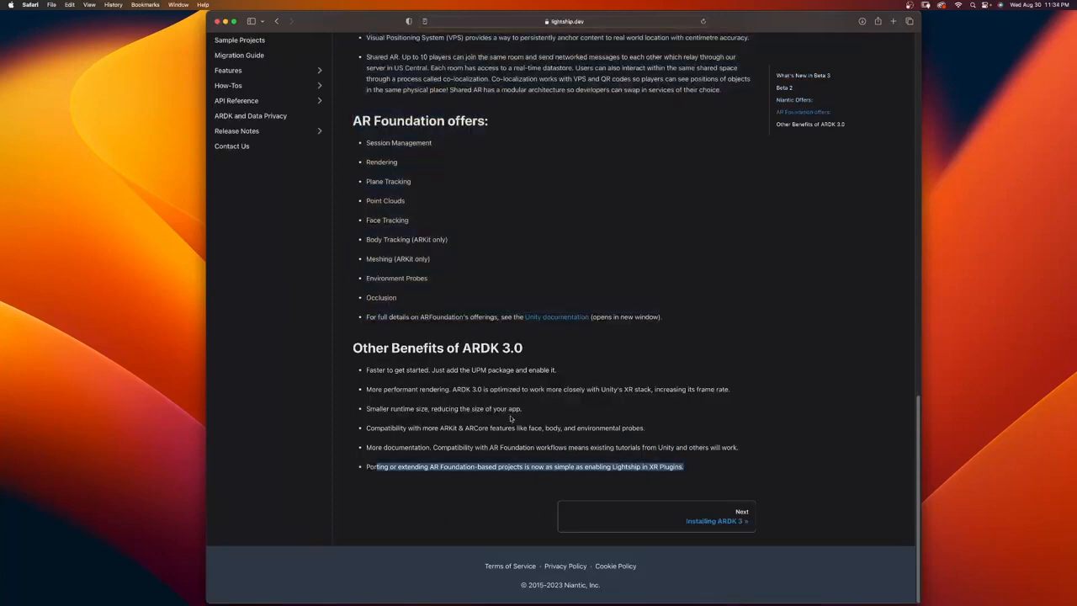
Step: Open the Installing ARDK 3 guide and read its account, Beta 1/Beta 2 upgrade and GUID caution notes
{"action": "left_click", "coordinate": [715, 522]}
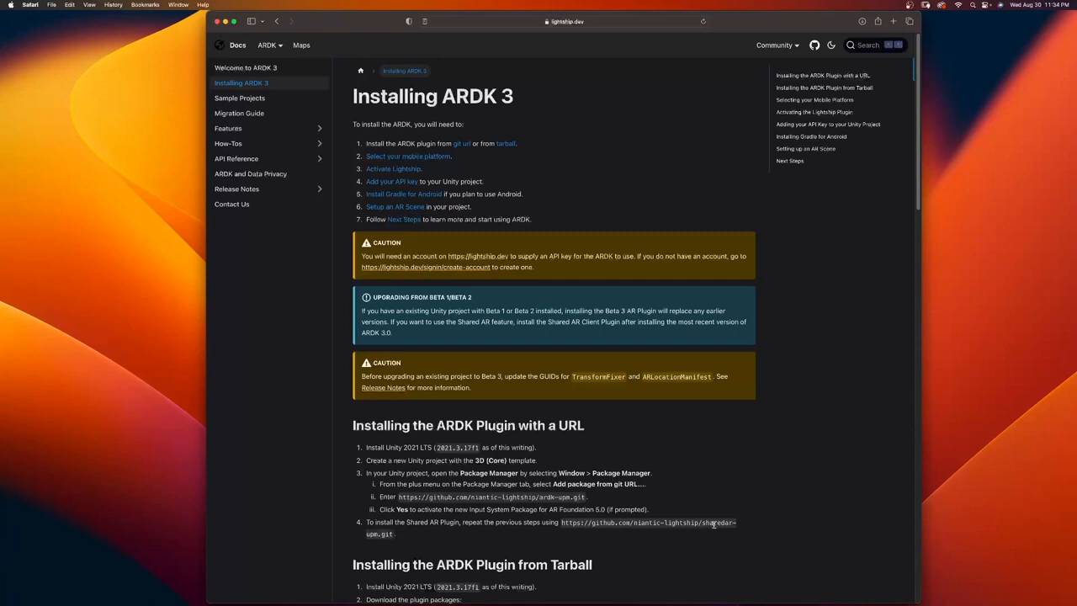
{"action": "left_click_drag", "start_coordinate": [361, 234], "coordinate": [524, 416]}
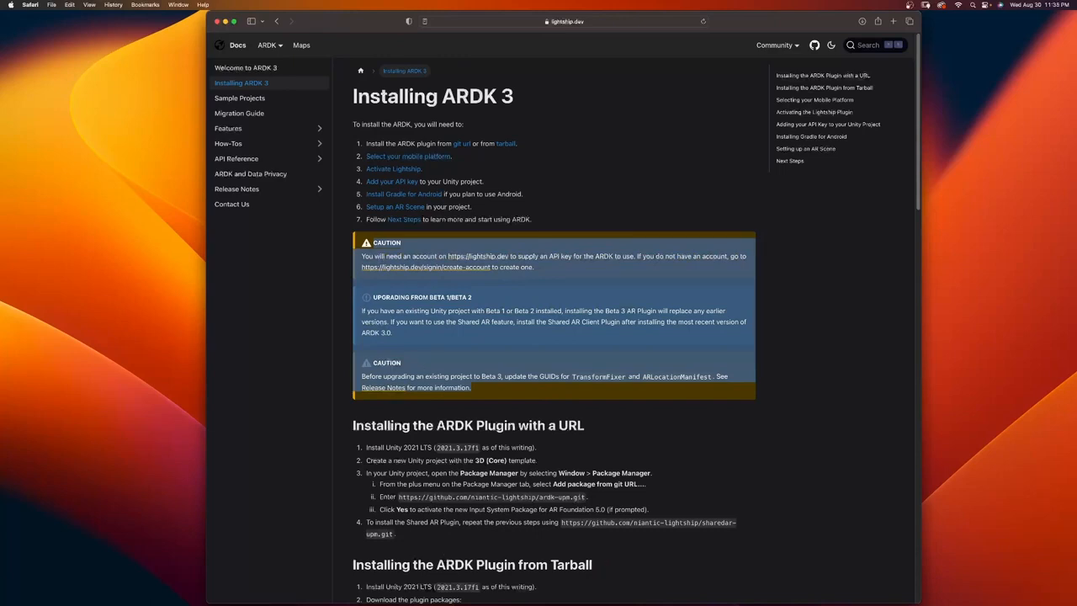
{"action": "left_click", "coordinate": [367, 255]}
{"action": "left_click_drag", "start_coordinate": [367, 256], "coordinate": [554, 270]}
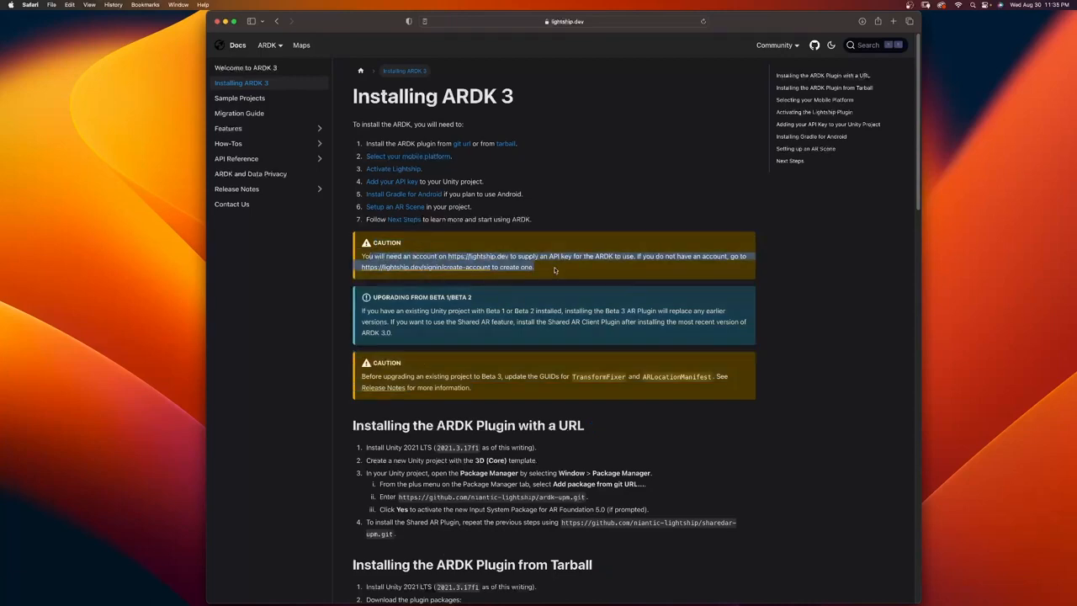
{"action": "left_click_drag", "start_coordinate": [375, 298], "coordinate": [397, 329]}
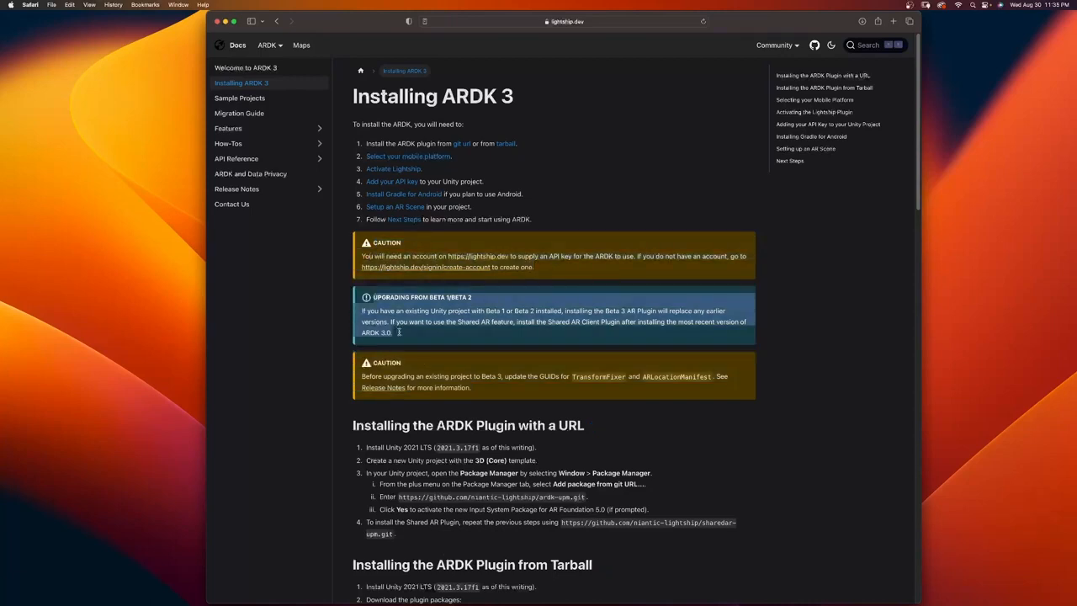
{"action": "left_click_drag", "start_coordinate": [371, 376], "coordinate": [498, 386]}
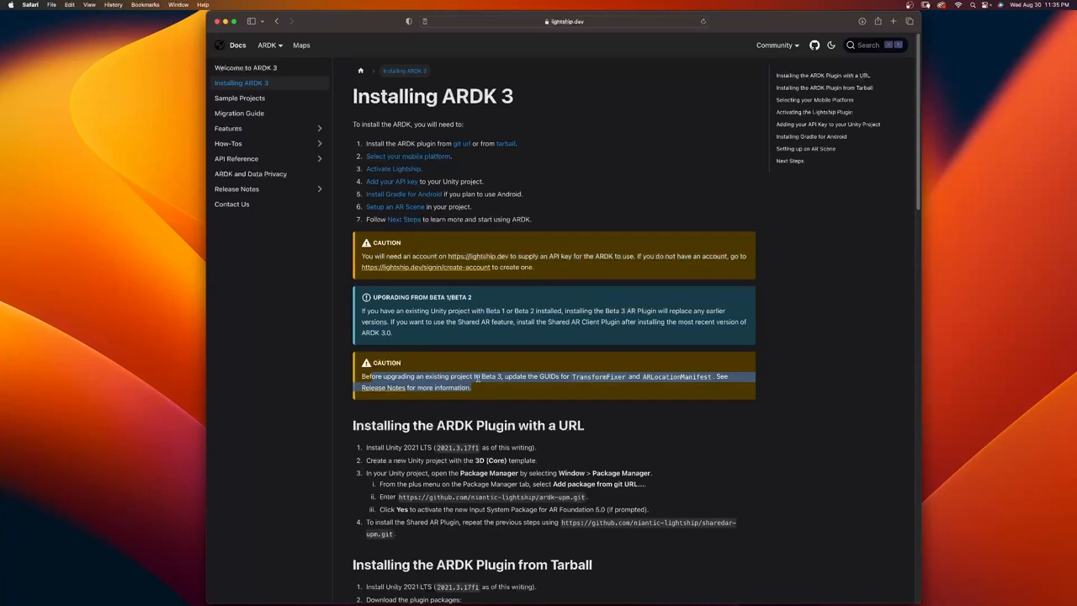
{"action": "scroll", "coordinate": [479, 378], "scroll_direction": "down", "scroll_amount": 1}
{"action": "scroll", "coordinate": [365, 254], "scroll_direction": "down", "scroll_amount": 4}
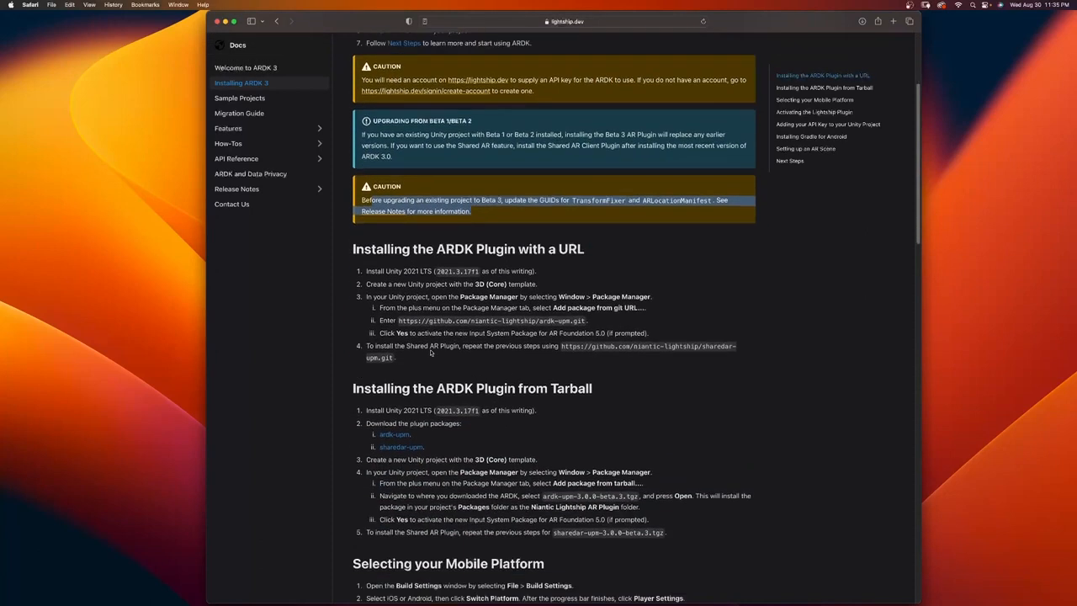
Step: Review the guide's instructions for installing the ARDK plugin with a URL and from a tarball, and skim the remaining setup sections
{"action": "left_click_drag", "start_coordinate": [354, 250], "coordinate": [438, 371]}
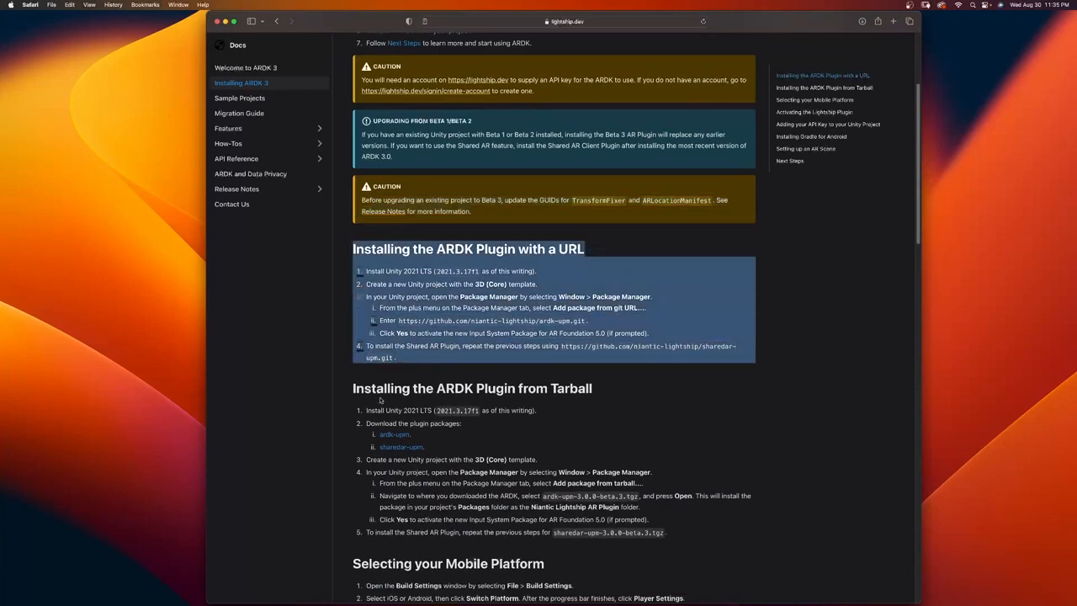
{"action": "left_click_drag", "start_coordinate": [354, 388], "coordinate": [721, 540]}
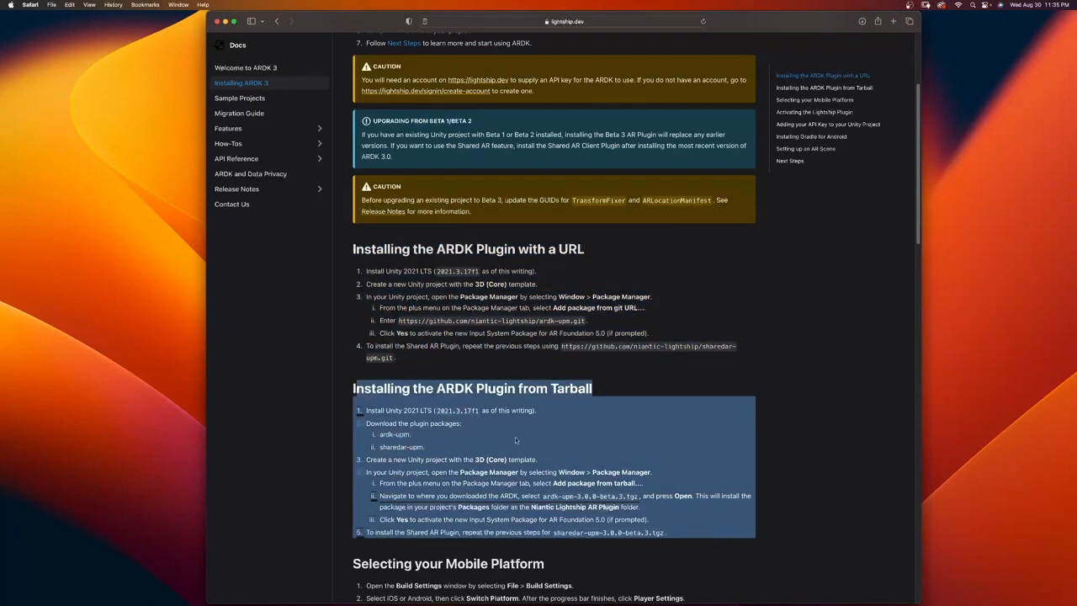
{"action": "left_click", "coordinate": [351, 365]}
{"action": "left_click_drag", "start_coordinate": [446, 423], "coordinate": [719, 533]}
{"action": "scroll", "coordinate": [539, 377], "scroll_direction": "down", "scroll_amount": 4}
{"action": "scroll", "coordinate": [536, 359], "scroll_direction": "down", "scroll_amount": 20}
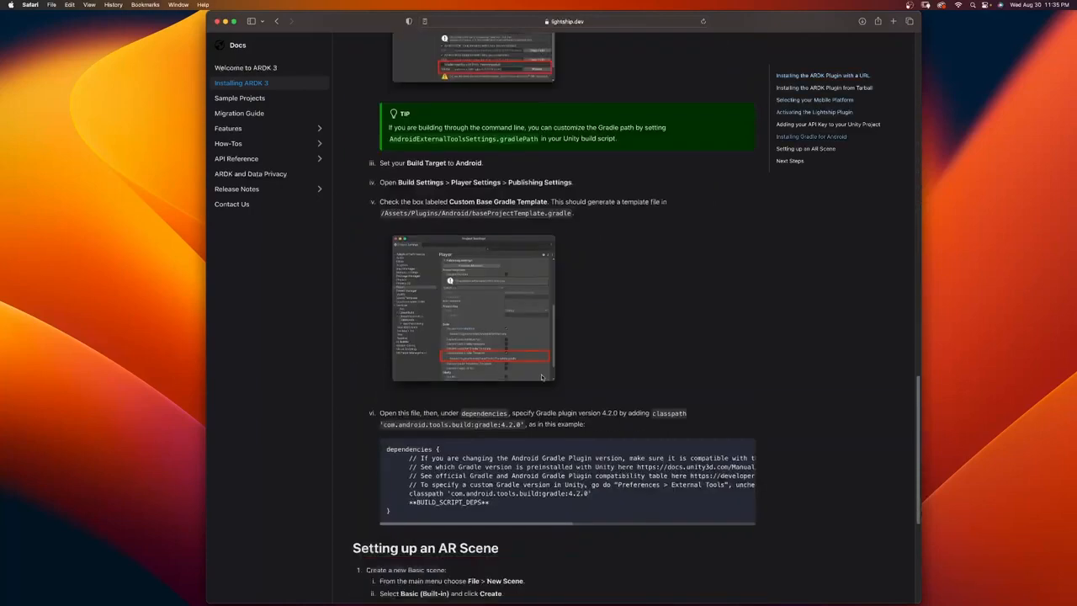
{"action": "scroll", "coordinate": [541, 376], "scroll_direction": "up", "scroll_amount": 10}
{"action": "scroll", "coordinate": [541, 376], "scroll_direction": "up", "scroll_amount": 10}
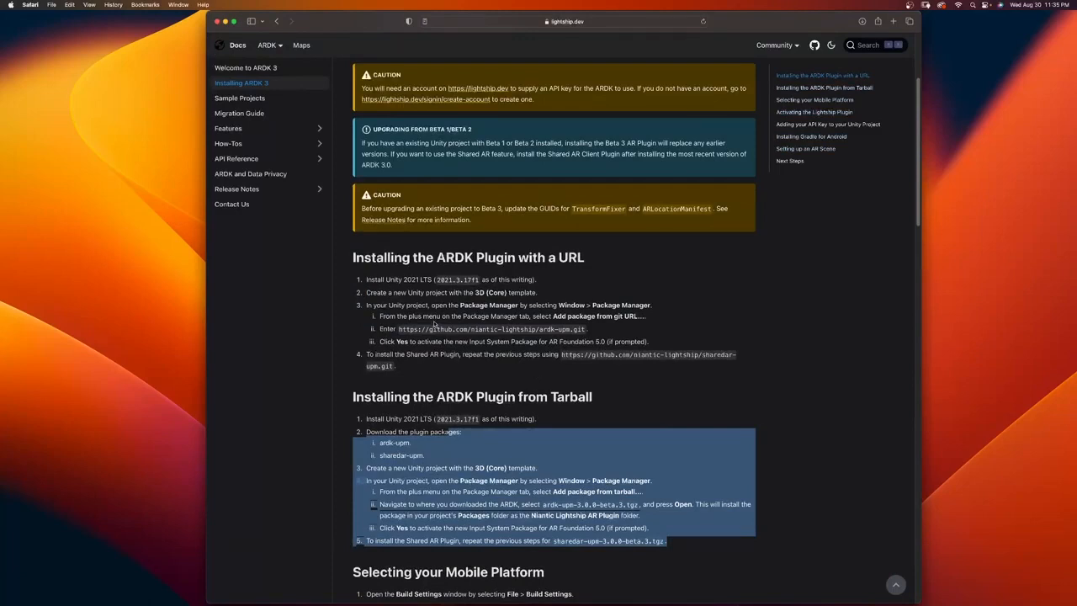
{"action": "scroll", "coordinate": [435, 325], "scroll_direction": "down", "scroll_amount": 1}
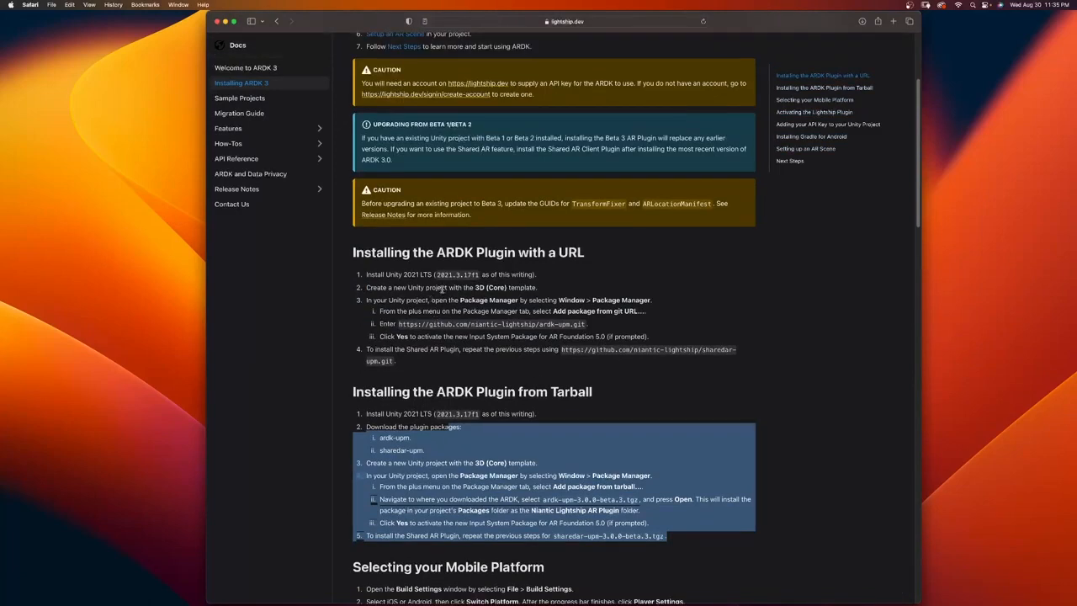
Step: Check the Unity version requirement in the guide and download the Unity Hub for Mac from unity.com
{"action": "left_click_drag", "start_coordinate": [376, 274], "coordinate": [431, 274]}
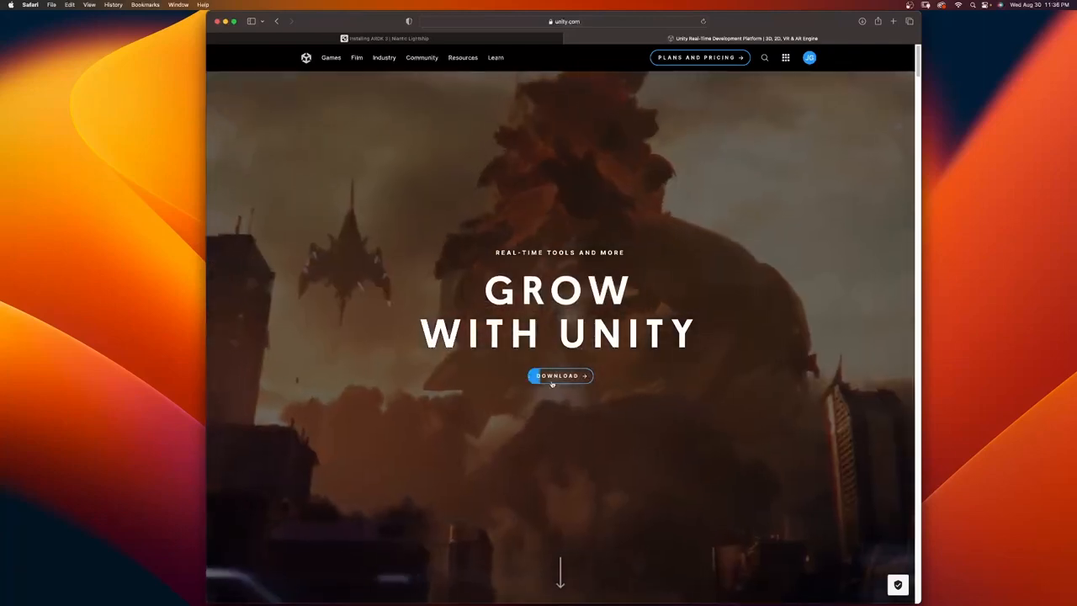
{"action": "left_click", "coordinate": [557, 376]}
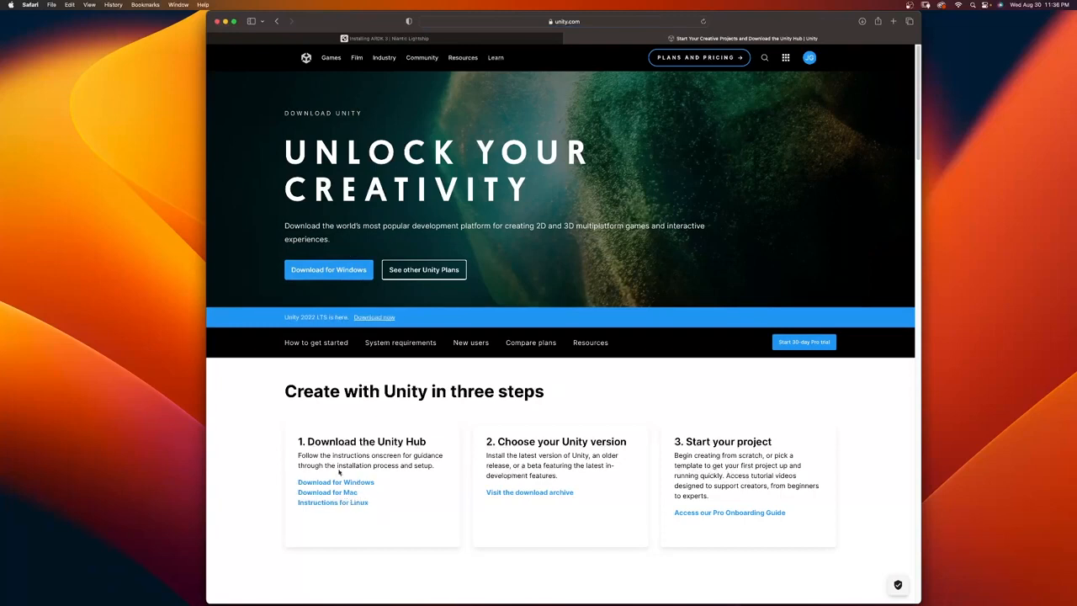
{"action": "left_click", "coordinate": [350, 493]}
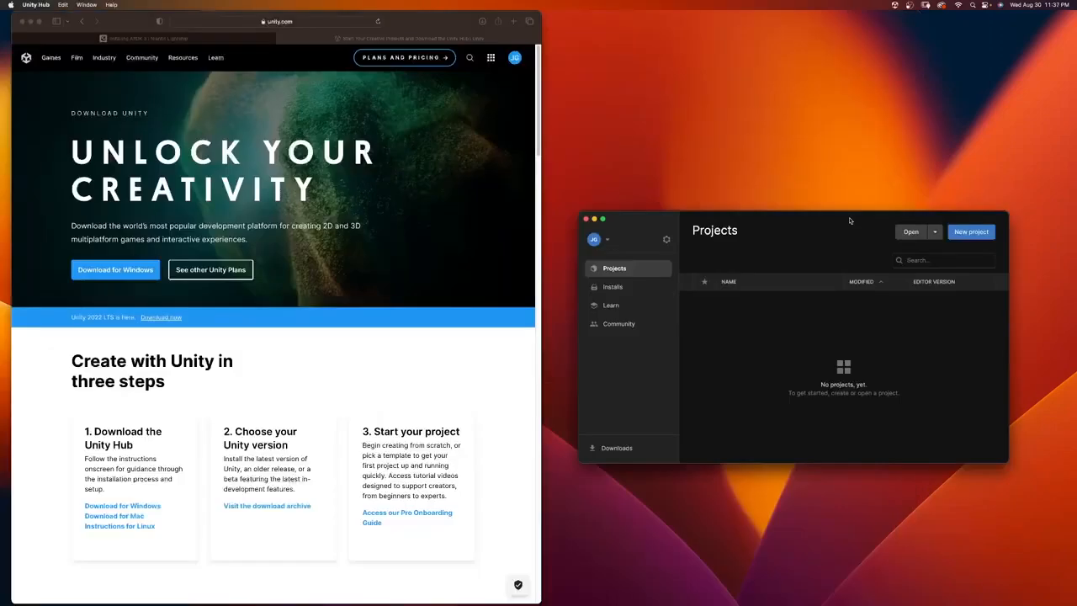
Step: Sign out of the current Unity Hub account, sign in to Unity ID with Google in the browser, and return to Unity Hub
{"action": "left_click", "coordinate": [606, 239]}
{"action": "left_click", "coordinate": [615, 367]}
{"action": "left_click", "coordinate": [607, 241]}
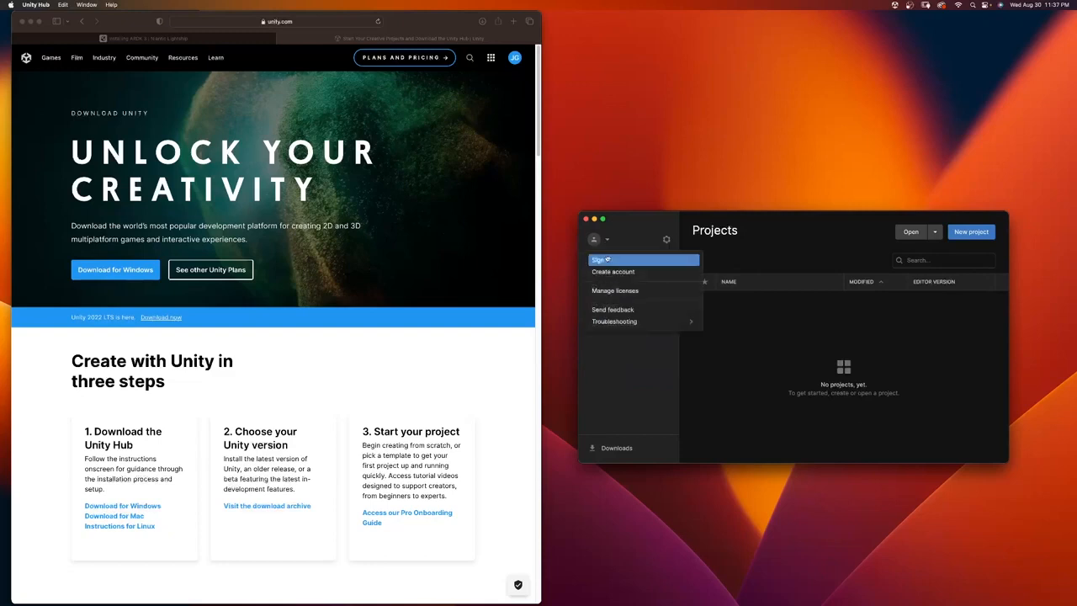
{"action": "left_click", "coordinate": [610, 272]}
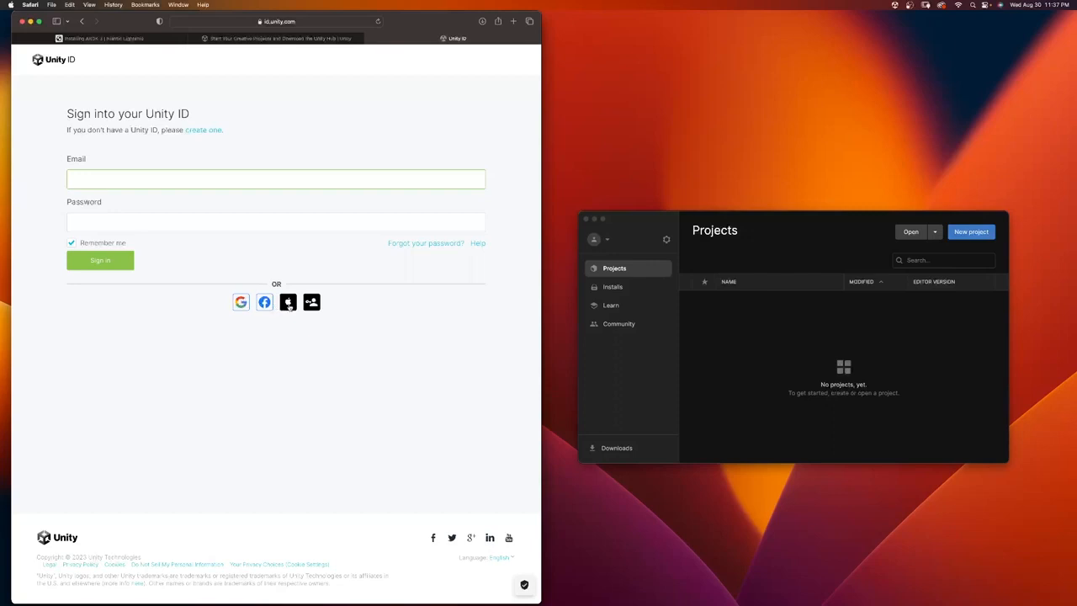
{"action": "left_click", "coordinate": [243, 304]}
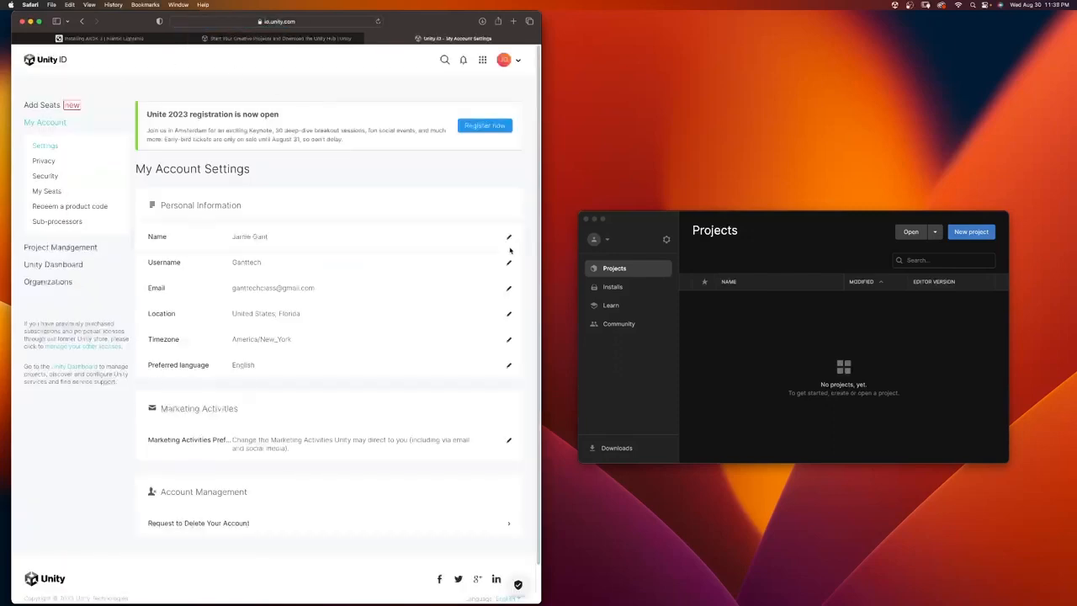
{"action": "left_click", "coordinate": [669, 221]}
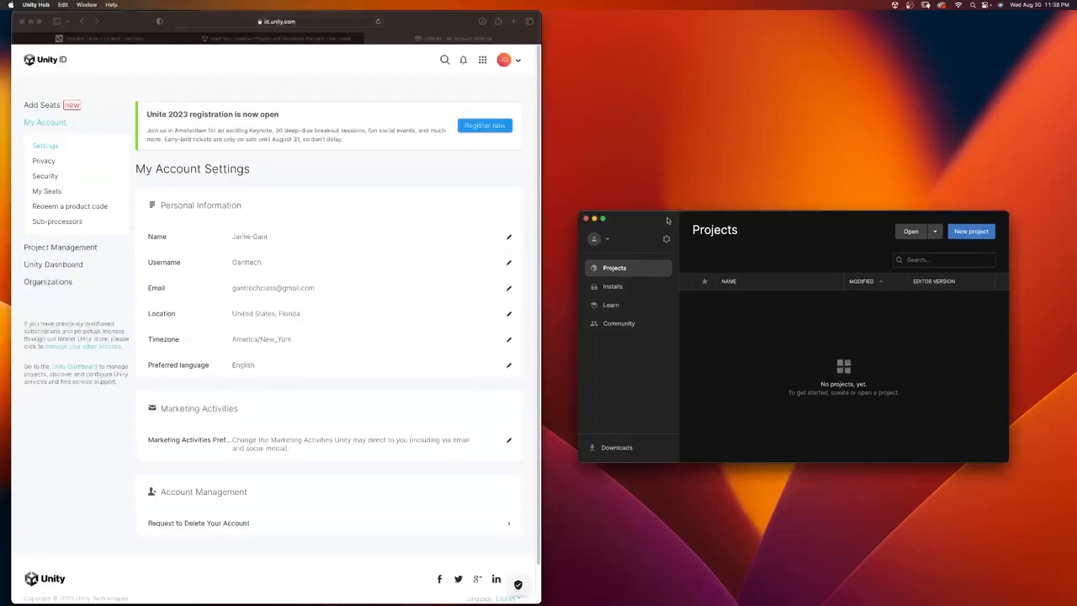
Step: Sign in to Unity Hub with the Unity account through the browser and check the signed-in account in the account menu
{"action": "left_click", "coordinate": [608, 242]}
{"action": "left_click", "coordinate": [609, 260]}
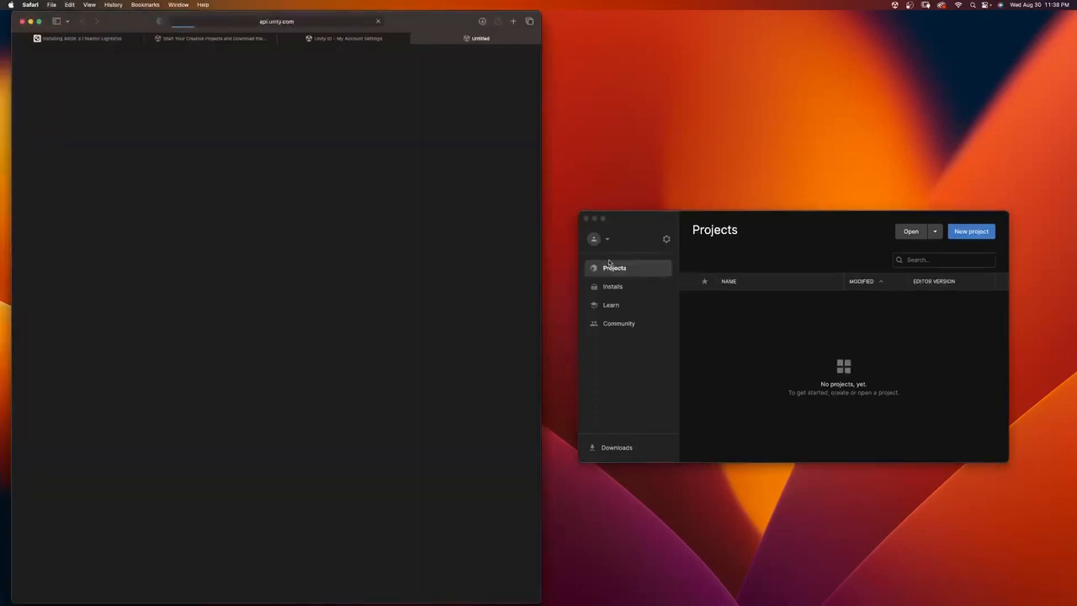
{"action": "left_click", "coordinate": [354, 319]}
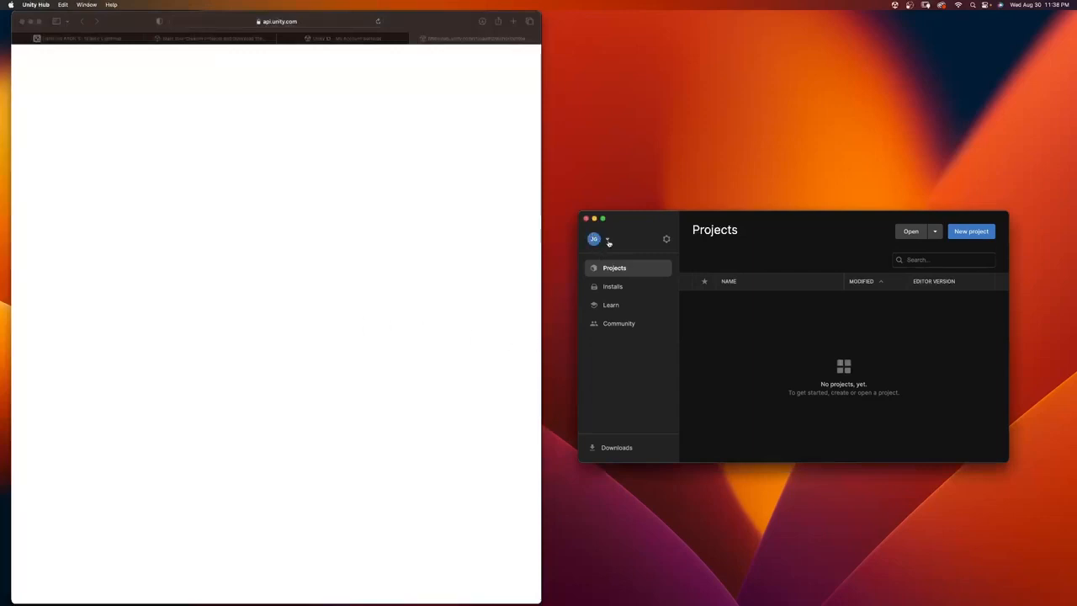
{"action": "left_click", "coordinate": [607, 242]}
{"action": "left_click", "coordinate": [649, 222]}
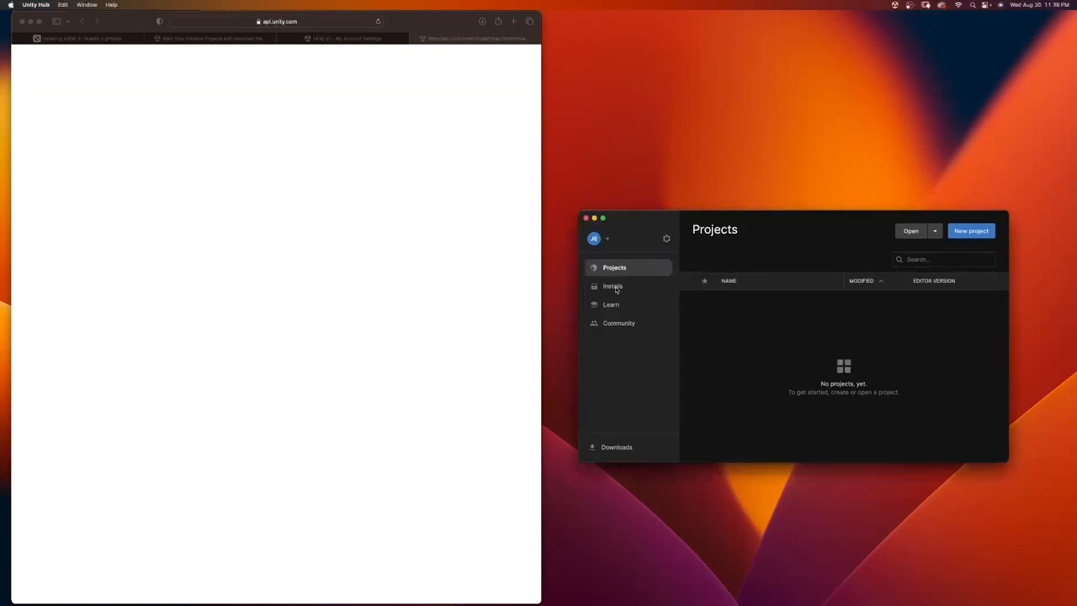
Step: Open the list of installable Unity editors in Unity Hub and check it against the Unity version required in the ARDK guide
{"action": "left_click", "coordinate": [614, 287]}
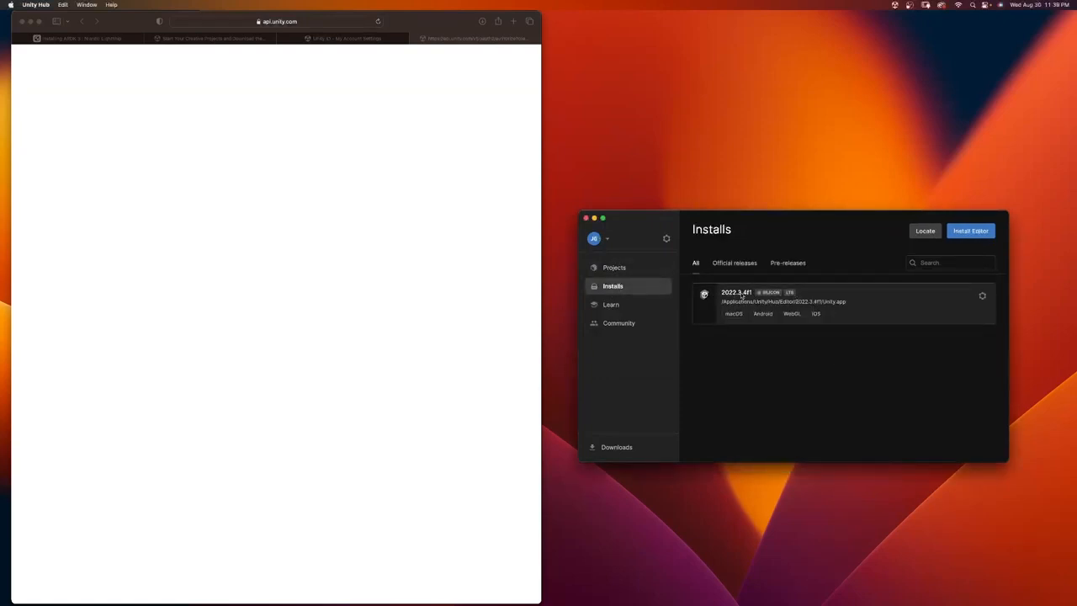
{"action": "left_click", "coordinate": [970, 230]}
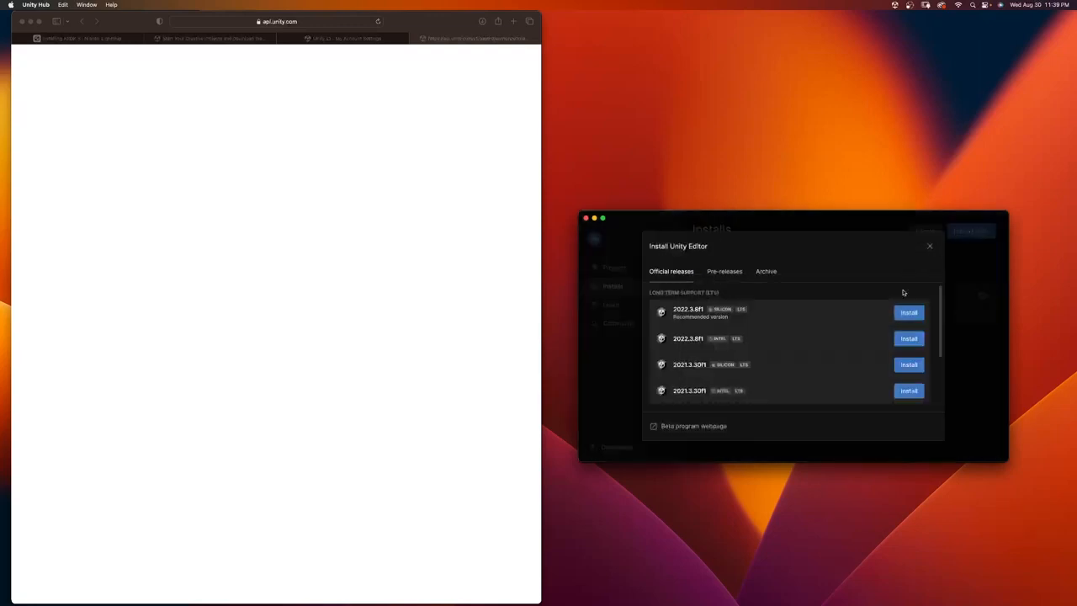
{"action": "scroll", "coordinate": [764, 334], "scroll_direction": "down", "scroll_amount": 5}
{"action": "scroll", "coordinate": [764, 333], "scroll_direction": "up", "scroll_amount": 5}
{"action": "left_click", "coordinate": [413, 40]}
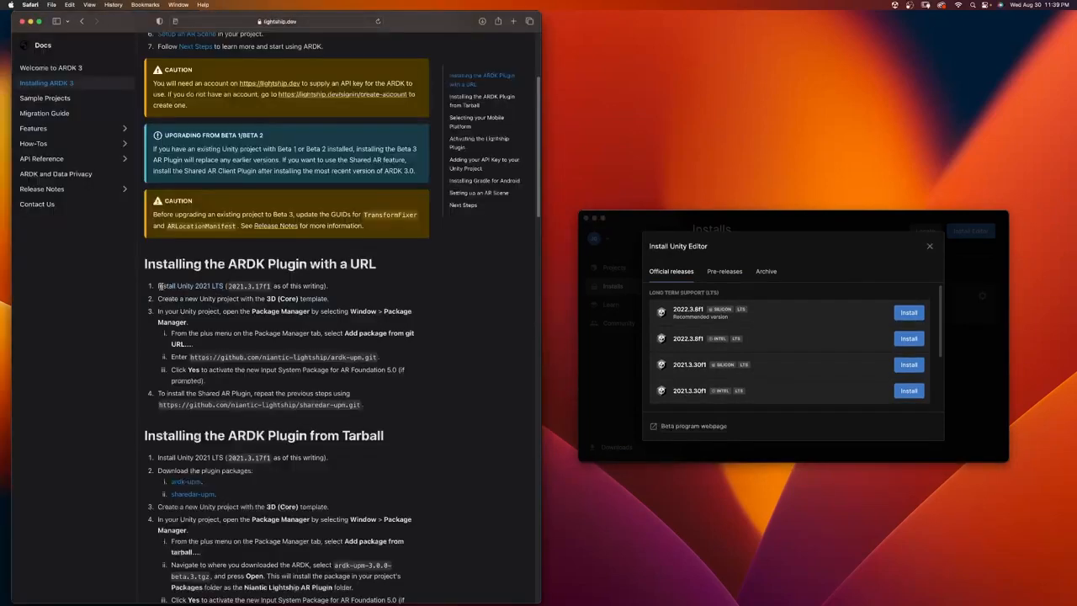
{"action": "left_click_drag", "start_coordinate": [177, 286], "coordinate": [332, 286]}
{"action": "left_click", "coordinate": [216, 285]}
{"action": "left_click", "coordinate": [231, 285]}
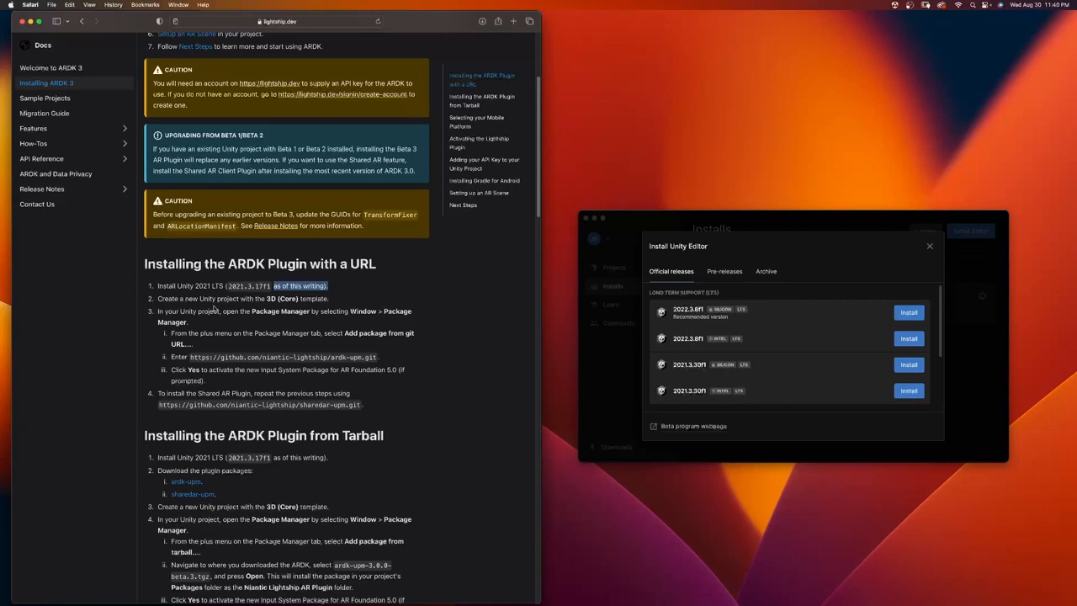
{"action": "left_click", "coordinate": [256, 286]}
{"action": "left_click_drag", "start_coordinate": [272, 286], "coordinate": [329, 284]}
Step: Select the Unity 2021.3.30f1 Silicon LTS editor for installation and remove WebGL Build Support from its modules
{"action": "left_click", "coordinate": [911, 367]}
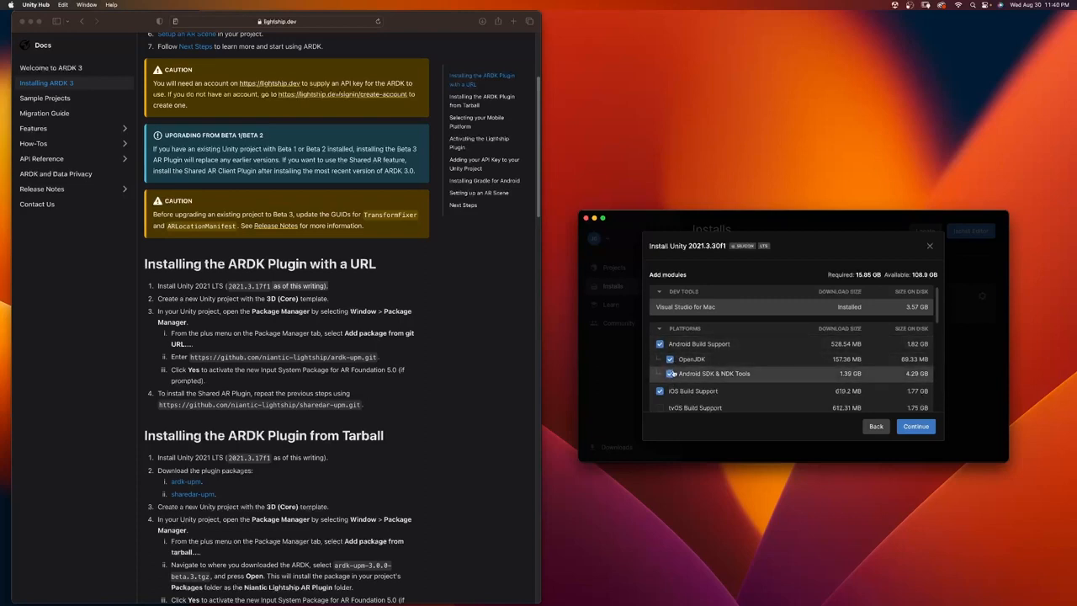
{"action": "scroll", "coordinate": [673, 370], "scroll_direction": "down", "scroll_amount": 2}
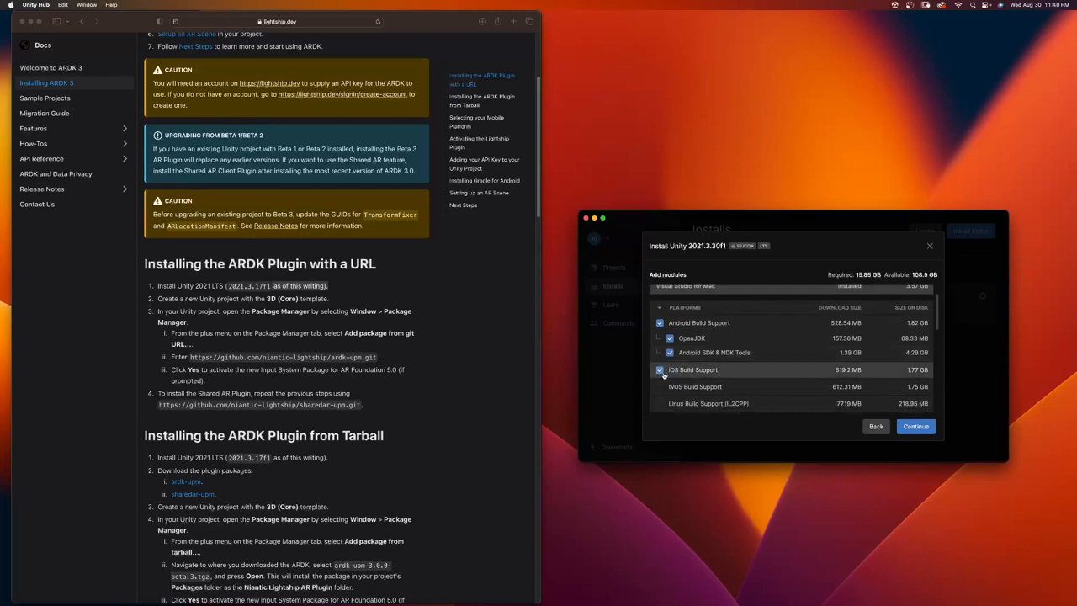
{"action": "scroll", "coordinate": [673, 362], "scroll_direction": "down", "scroll_amount": 10}
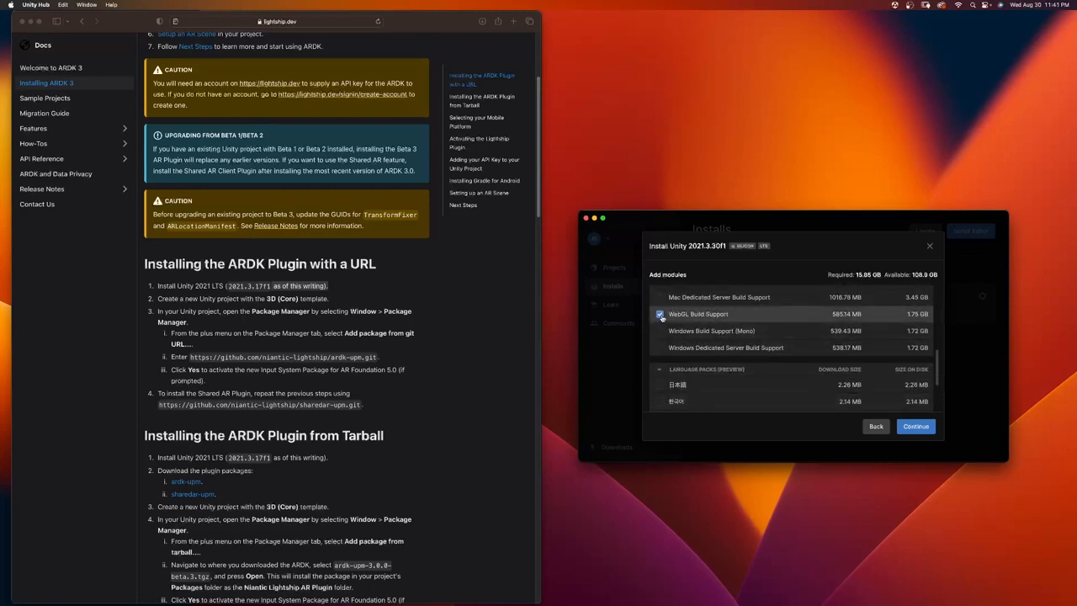
{"action": "left_click", "coordinate": [660, 314]}
{"action": "scroll", "coordinate": [663, 336], "scroll_direction": "up", "scroll_amount": 10}
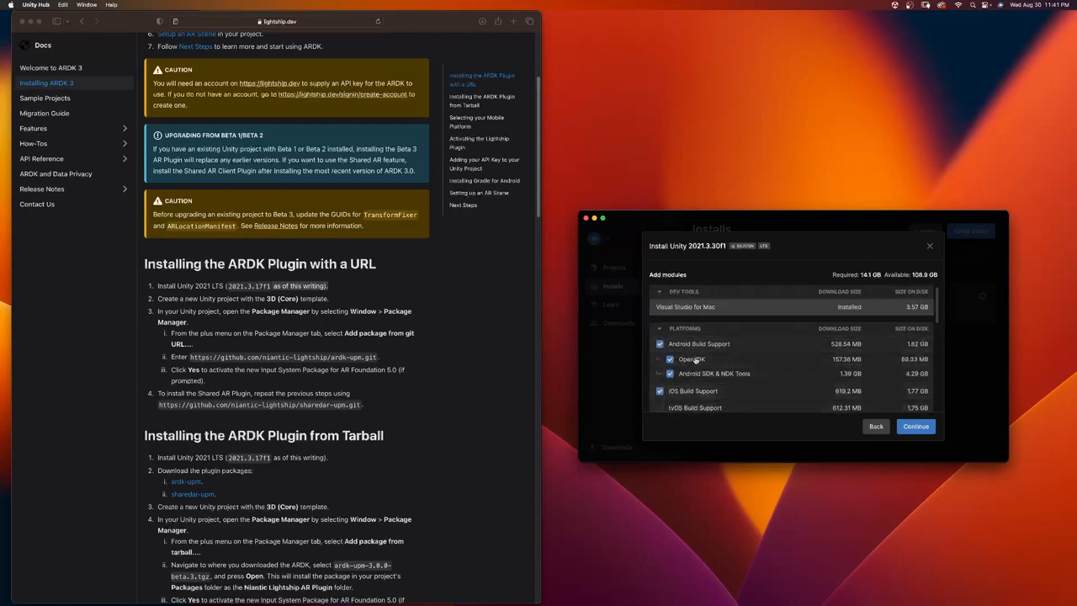
{"action": "scroll", "coordinate": [693, 348], "scroll_direction": "down", "scroll_amount": 1}
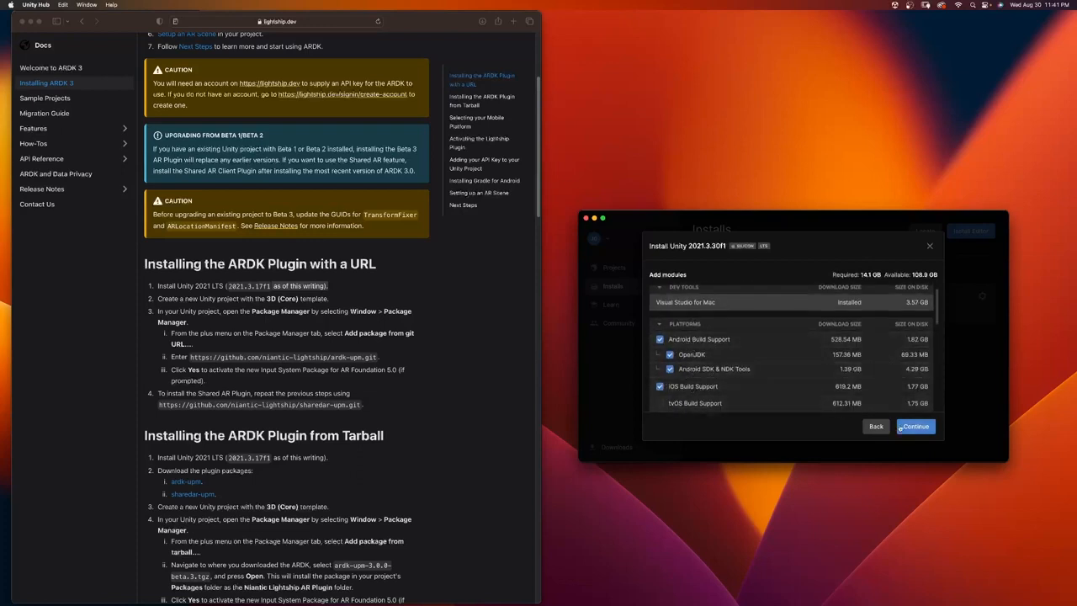
Step: Accept the Android SDK and NDK license terms and start installing the editor with the selected modules
{"action": "left_click", "coordinate": [916, 428]}
{"action": "left_click", "coordinate": [654, 405]}
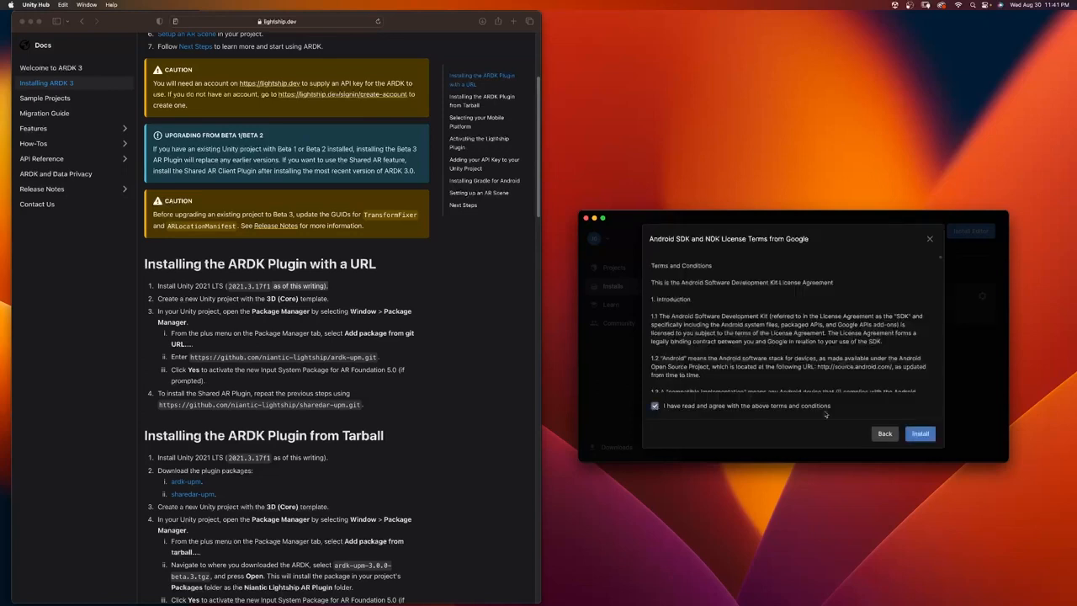
{"action": "left_click", "coordinate": [919, 434]}
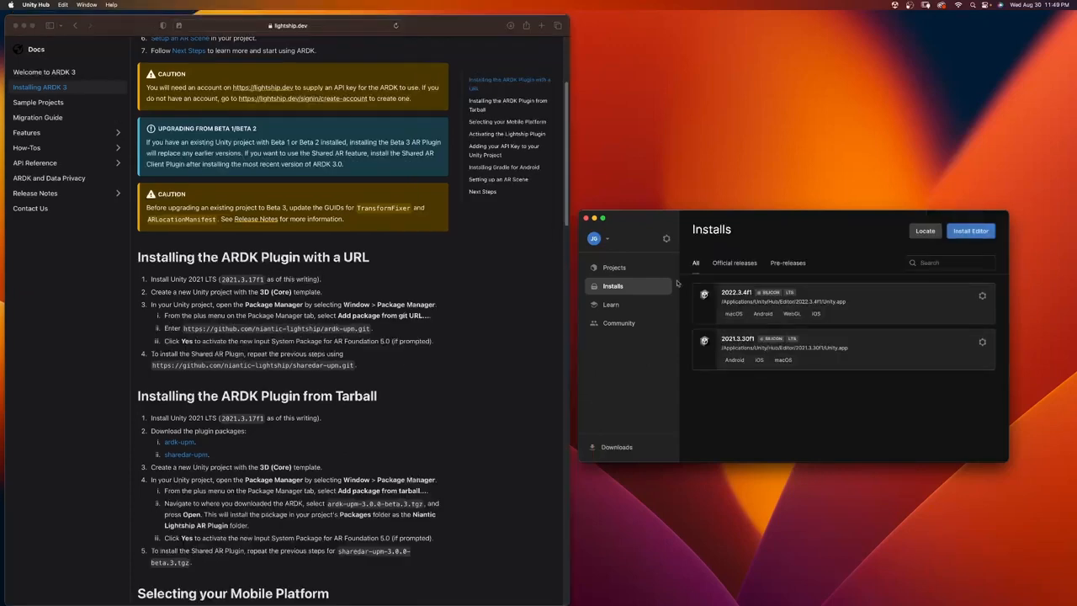
Step: Start a new project in Unity Hub from the 3D Core template with editor version 2021.3.30f1
{"action": "left_click", "coordinate": [614, 268]}
{"action": "left_click", "coordinate": [969, 232]}
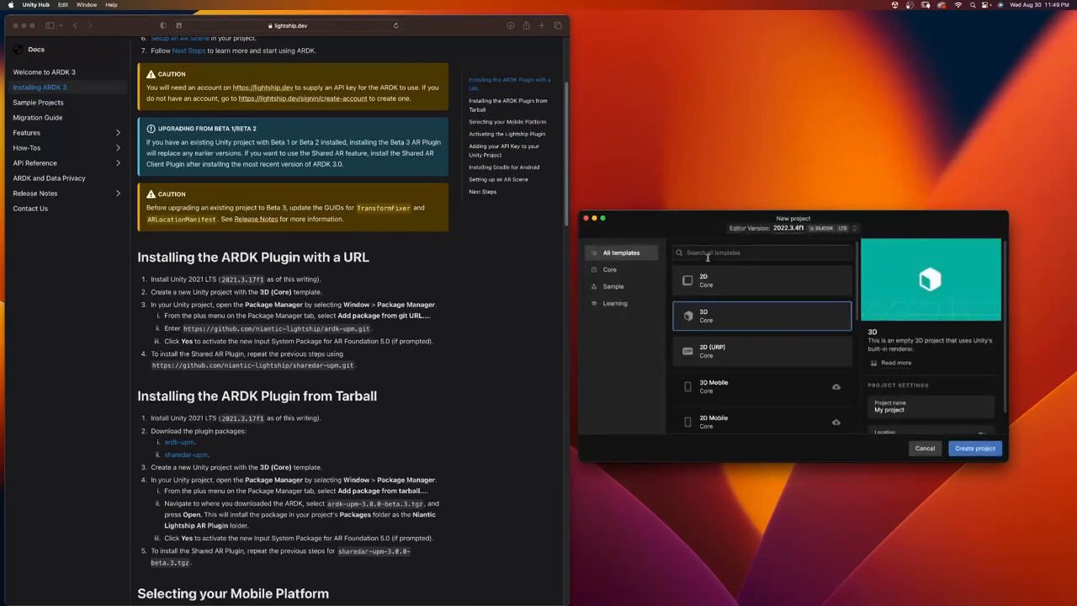
{"action": "left_click", "coordinate": [794, 228]}
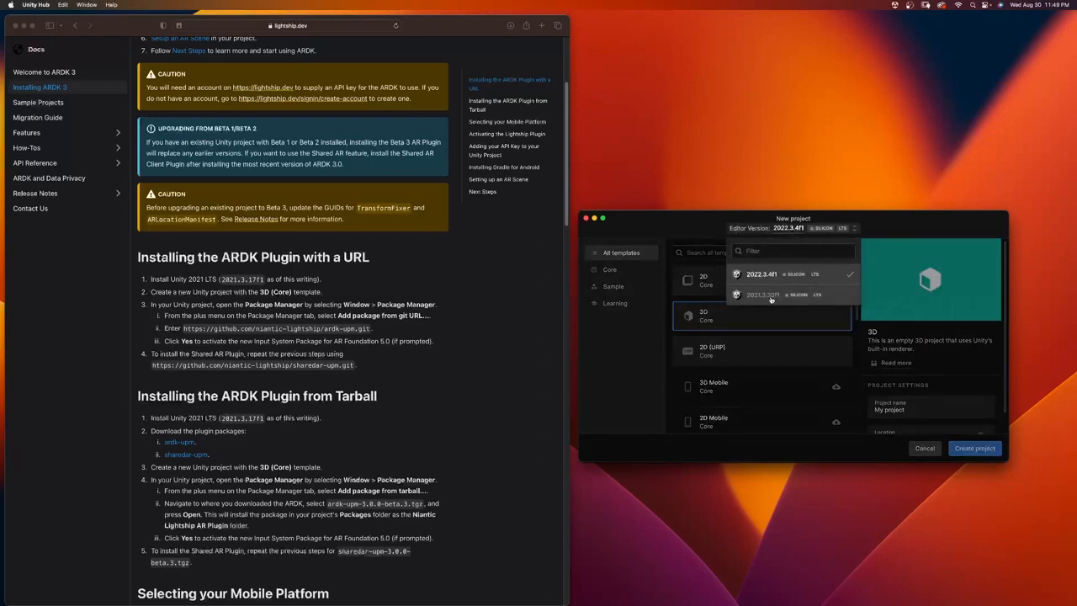
{"action": "left_click", "coordinate": [770, 296]}
Step: Name the project Learn Lightship Series, set its location to the Projects folder and create it
{"action": "left_click", "coordinate": [888, 406]}
{"action": "type", "text": "Learn"}
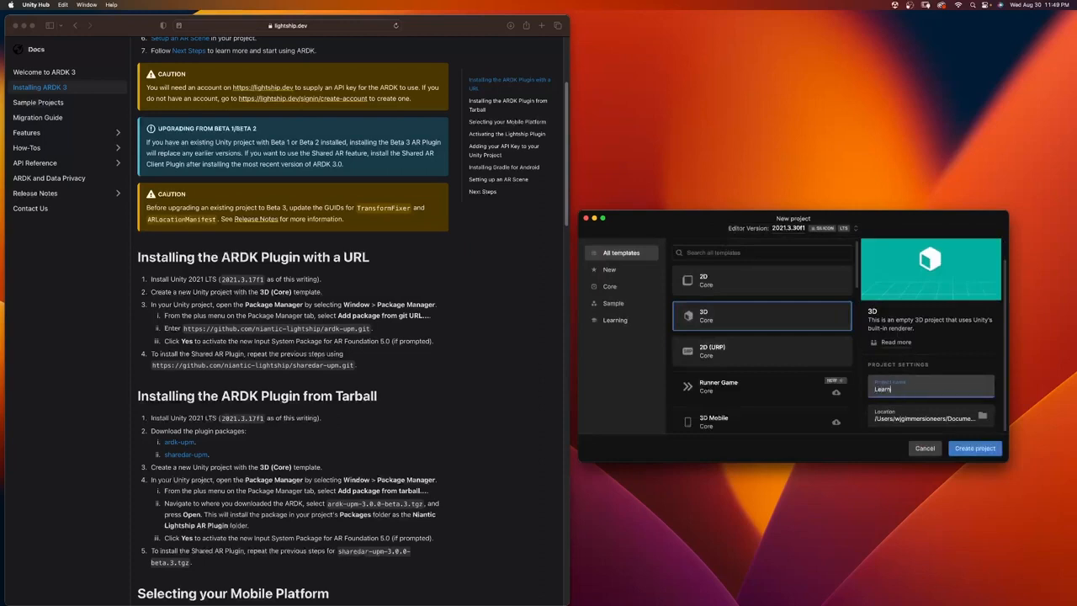
{"action": "type", "text": " Lightship Series"}
{"action": "left_click", "coordinate": [954, 418]}
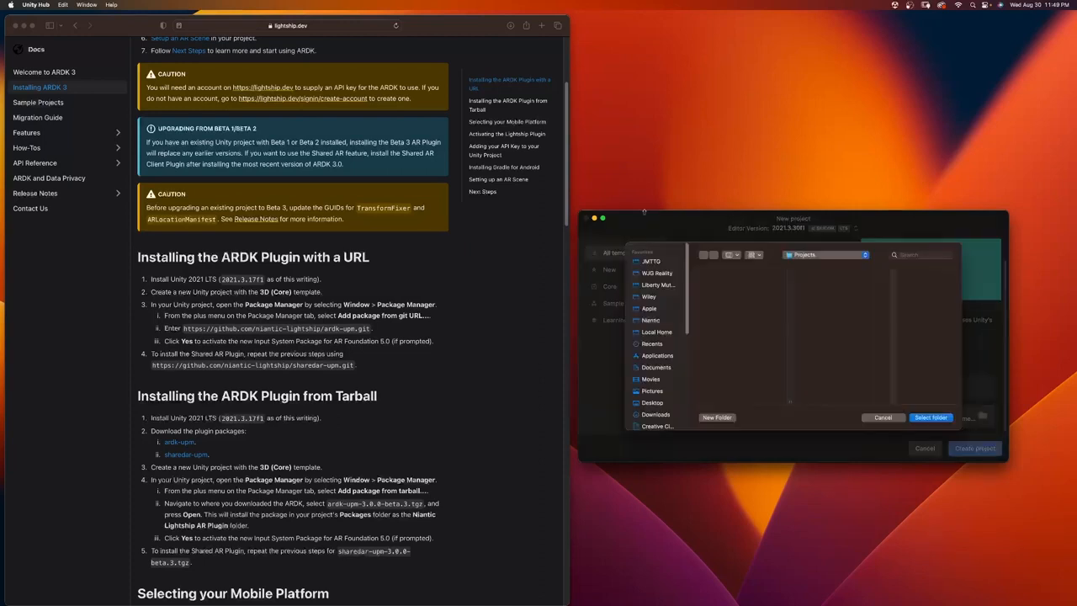
{"action": "left_click", "coordinate": [930, 417]}
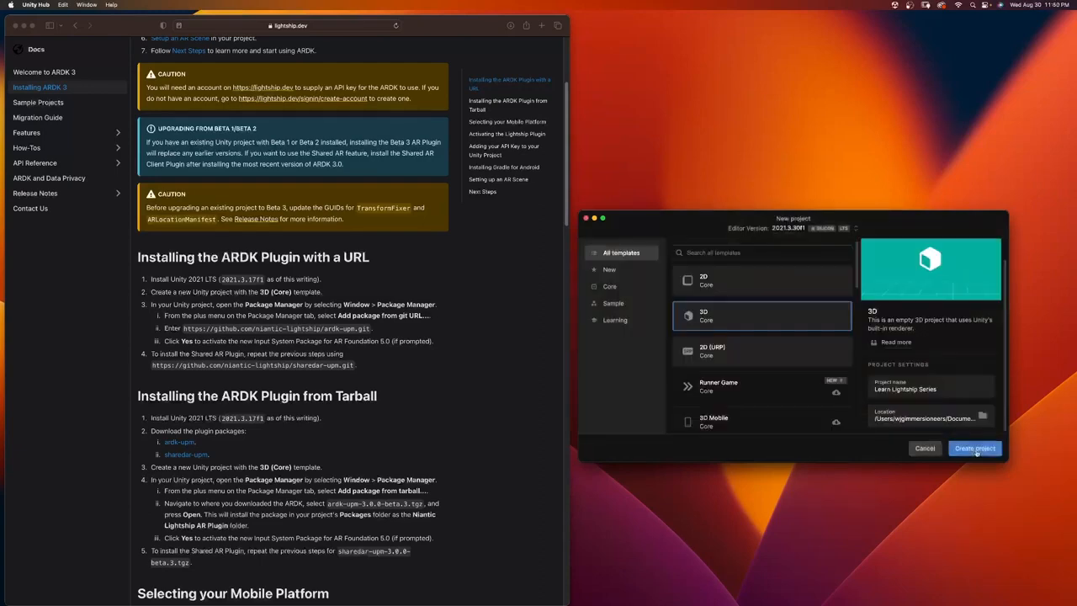
{"action": "left_click", "coordinate": [974, 449]}
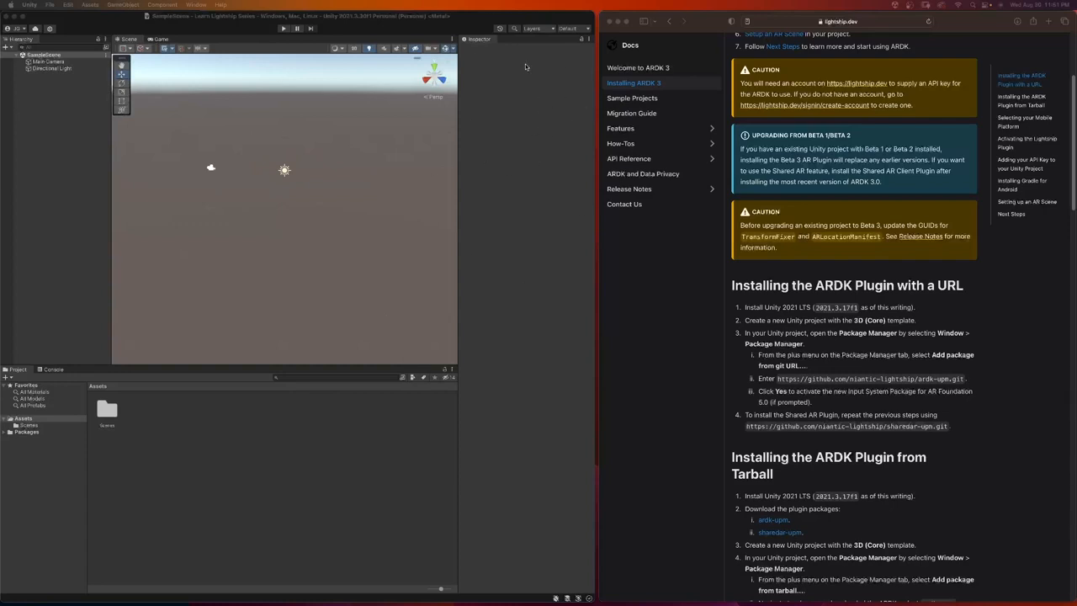
Step: Inspect the components of the Main Camera and the Directional Light, and try the scene's transform and view tools
{"action": "left_click", "coordinate": [33, 61]}
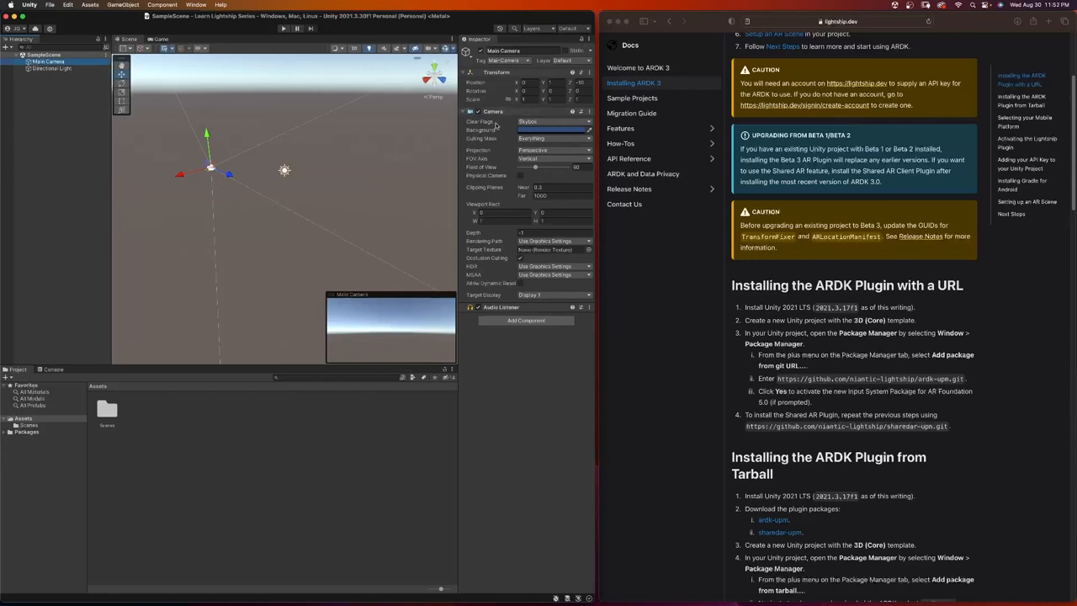
{"action": "left_click", "coordinate": [50, 68]}
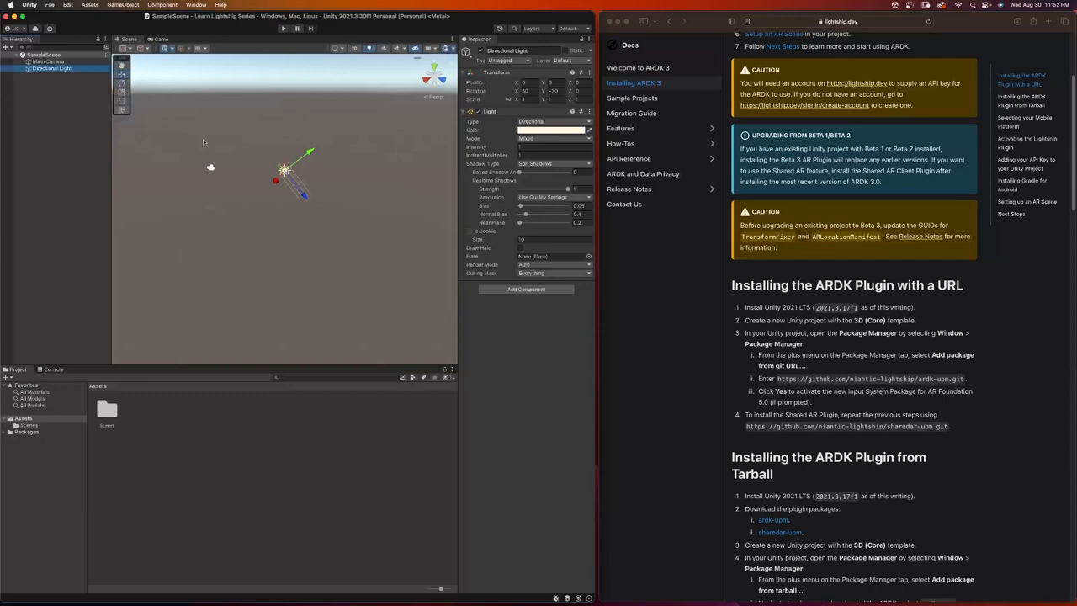
{"action": "left_click", "coordinate": [124, 94]}
{"action": "key", "text": "q"}
Step: Open the Package Manager and dock it as a tab beside the Scene and Game views
{"action": "left_click", "coordinate": [196, 4]}
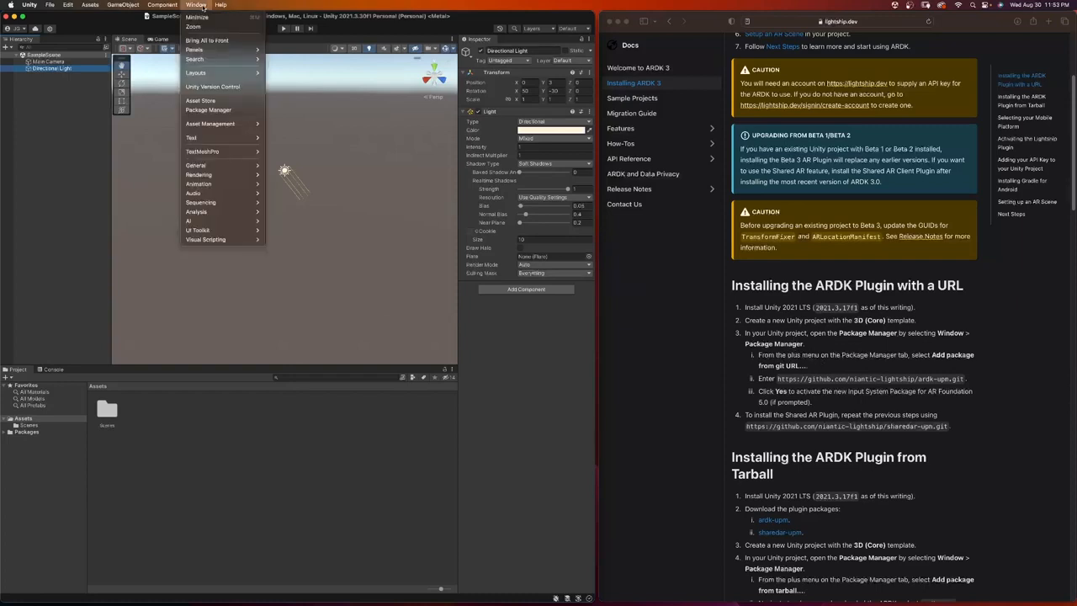
{"action": "left_click", "coordinate": [225, 111]}
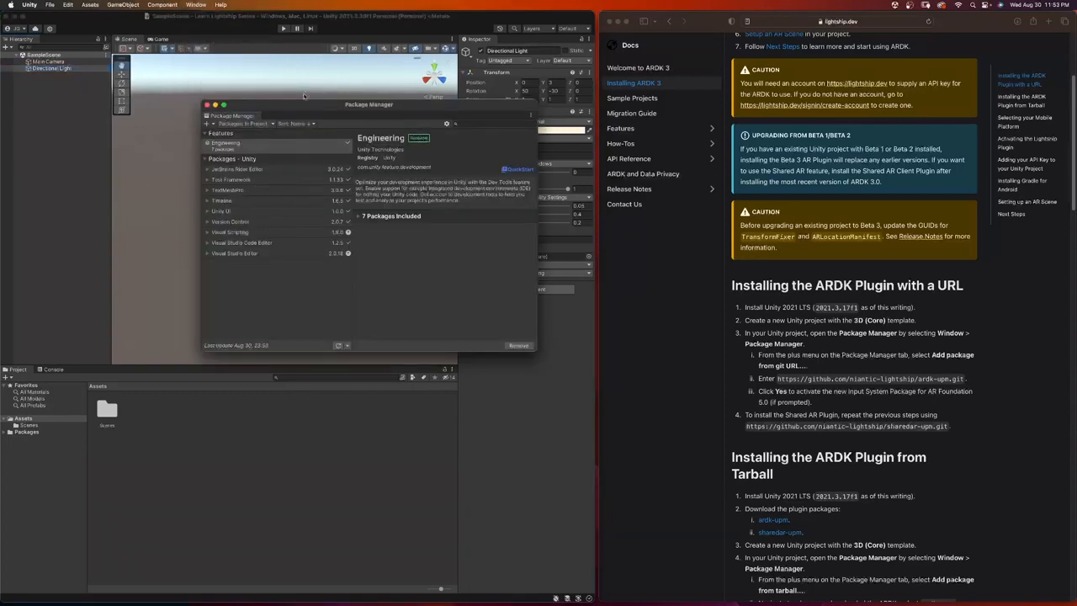
{"action": "left_click_drag", "start_coordinate": [226, 117], "coordinate": [190, 42]}
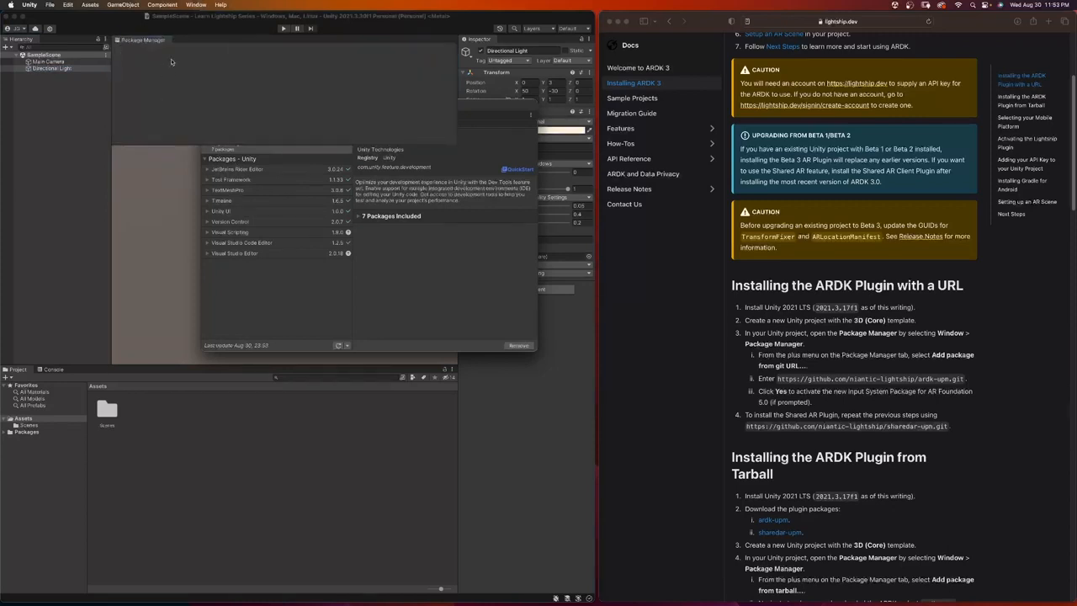
{"action": "left_click_drag", "start_coordinate": [139, 42], "coordinate": [202, 39]}
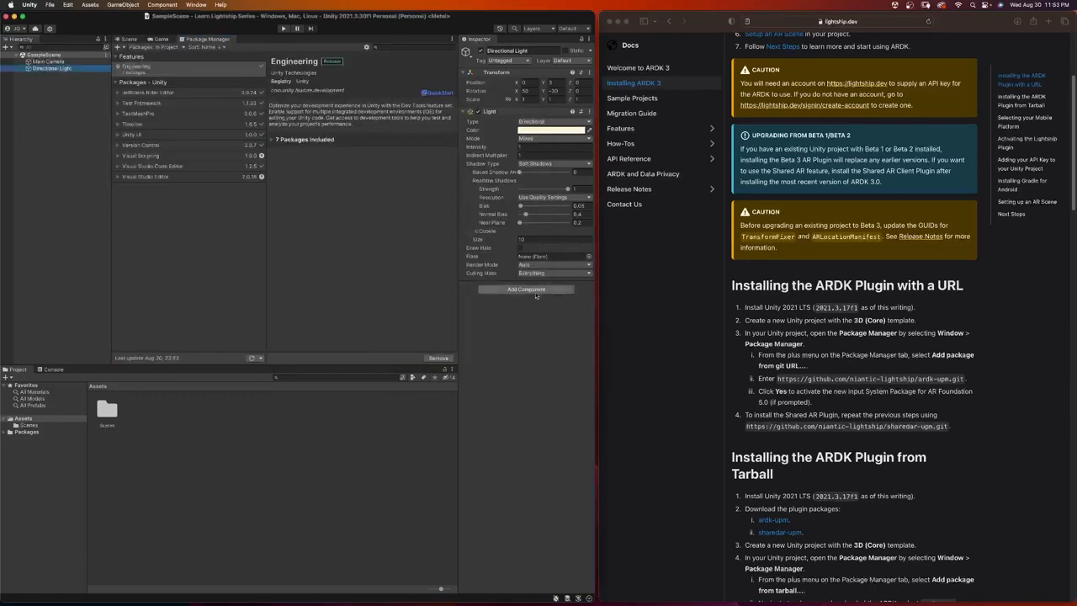
Step: Review the guide's sections on installing the ARDK plugin with a URL and from a tarball
{"action": "left_click_drag", "start_coordinate": [731, 281], "coordinate": [953, 428]}
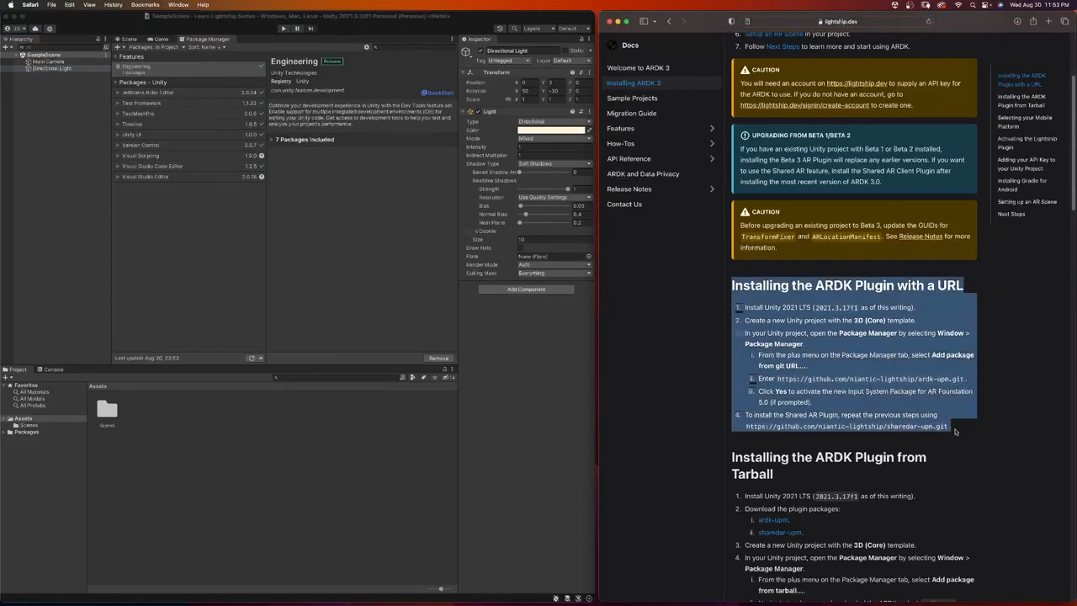
{"action": "left_click", "coordinate": [781, 472]}
{"action": "left_click_drag", "start_coordinate": [730, 454], "coordinate": [835, 495]}
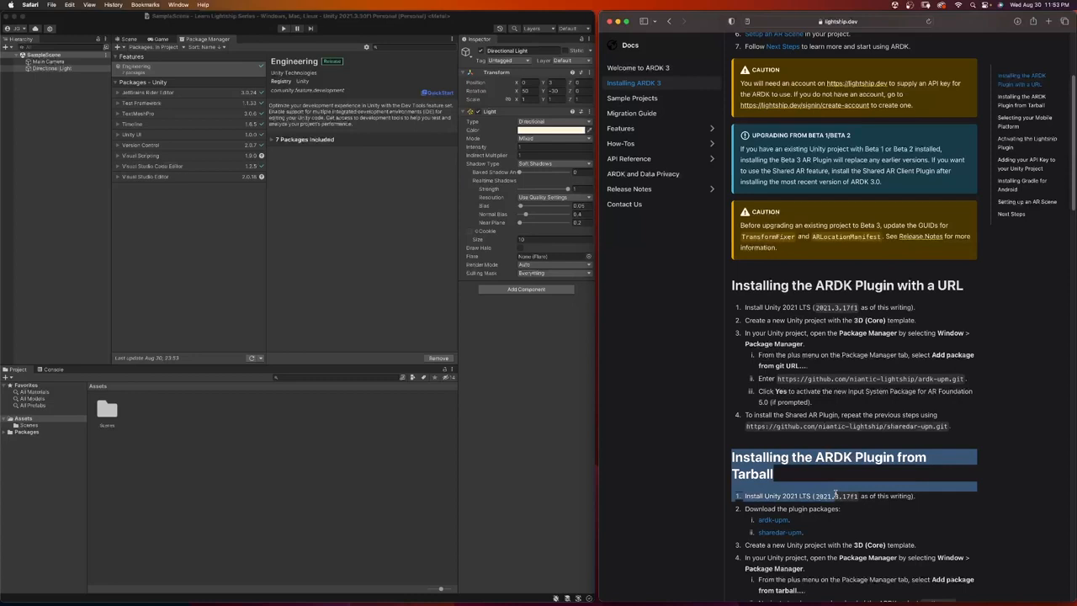
{"action": "left_click_drag", "start_coordinate": [733, 285], "coordinate": [904, 410]}
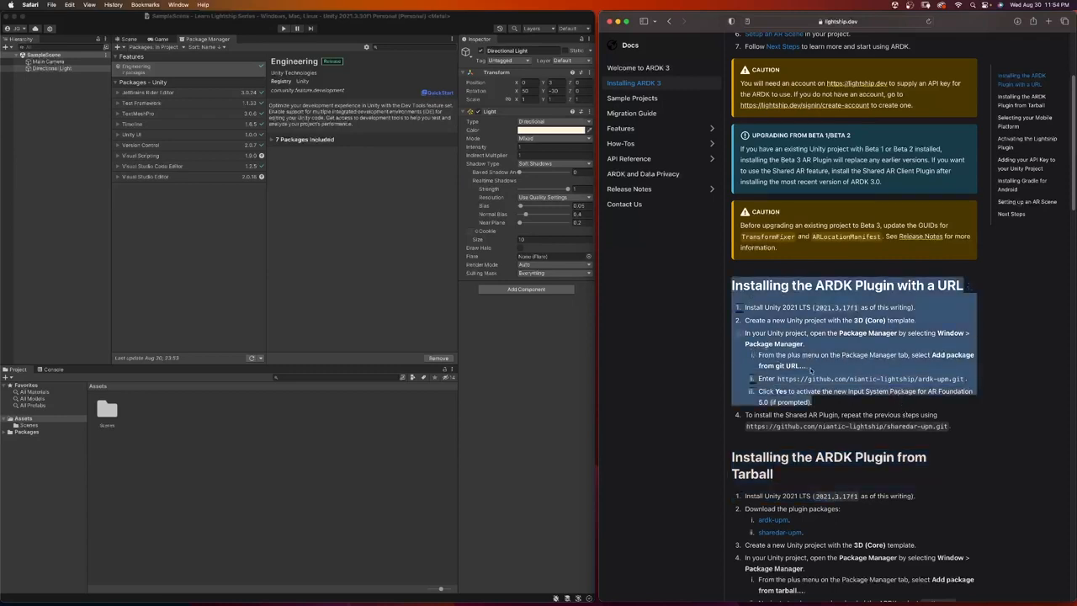
{"action": "left_click", "coordinate": [785, 368]}
{"action": "left_click_drag", "start_coordinate": [778, 379], "coordinate": [964, 379]}
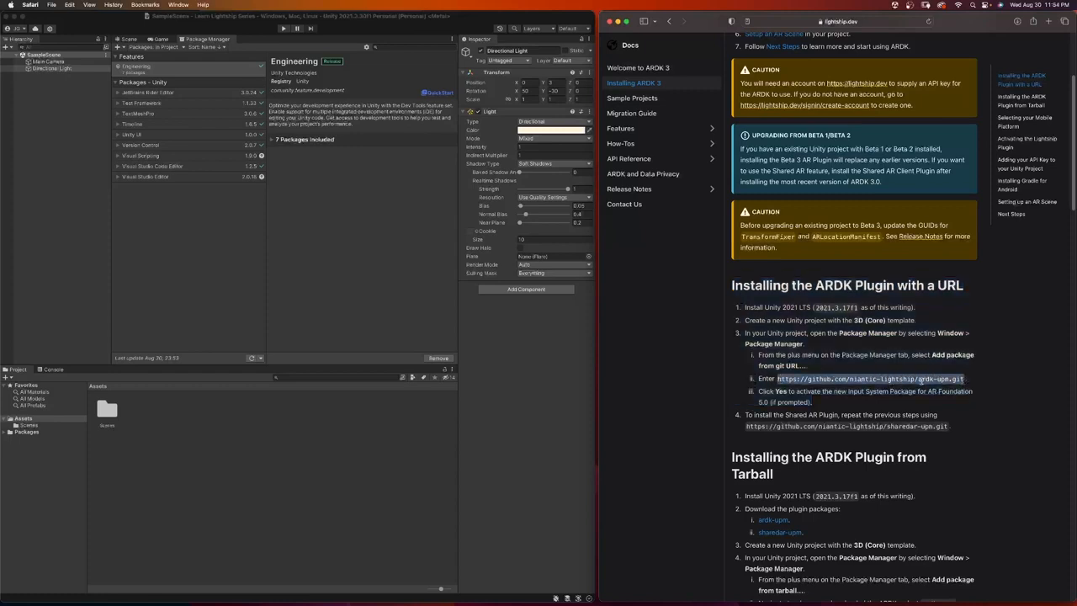
{"action": "right_click", "coordinate": [919, 380]}
{"action": "left_click", "coordinate": [929, 450]}
{"action": "left_click", "coordinate": [120, 47]}
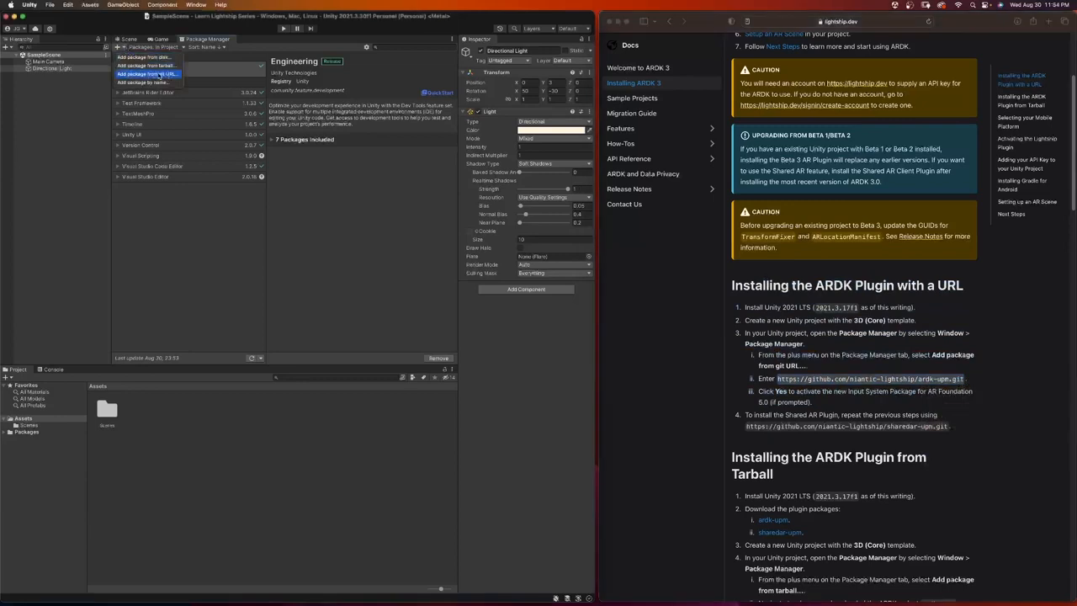
{"action": "left_click", "coordinate": [156, 74]}
{"action": "key", "text": "super+v"}
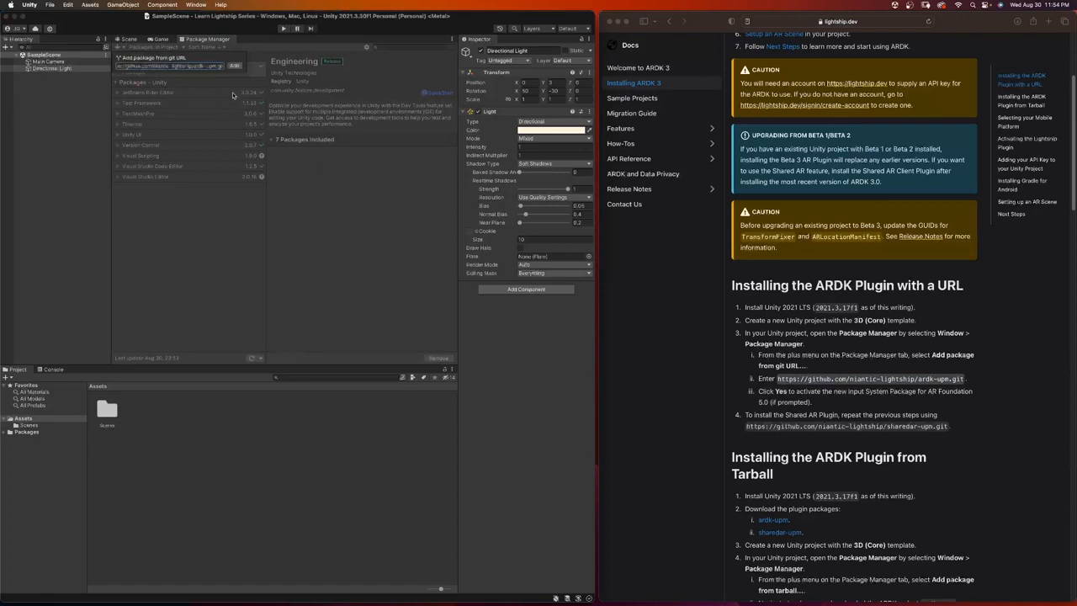
{"action": "left_click", "coordinate": [234, 65]}
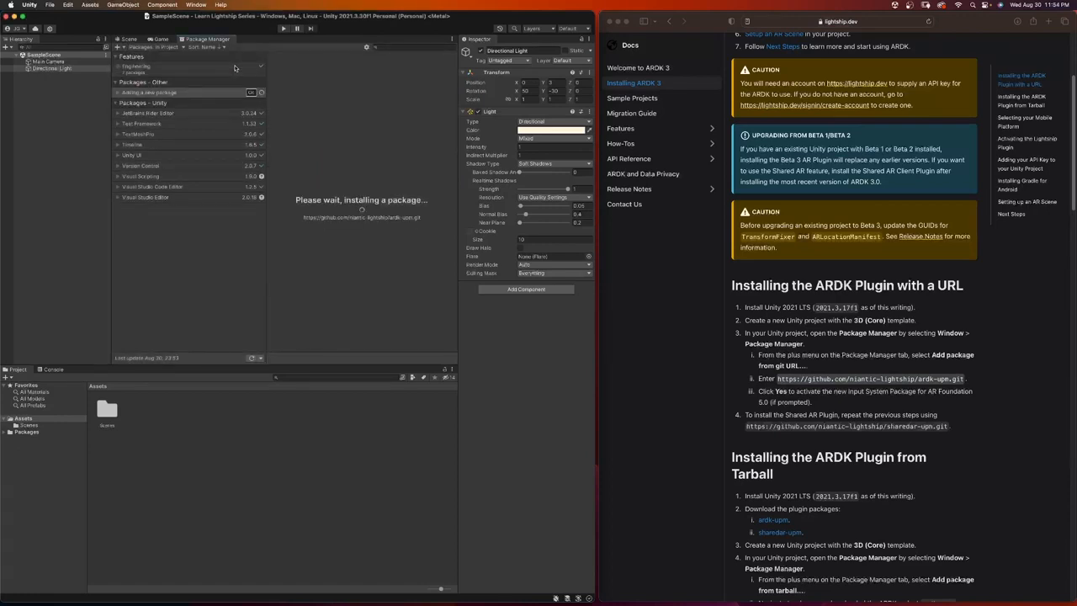
Step: Open the copied ardk-upm repository URL in a new browser tab
{"action": "left_click", "coordinate": [1048, 21]}
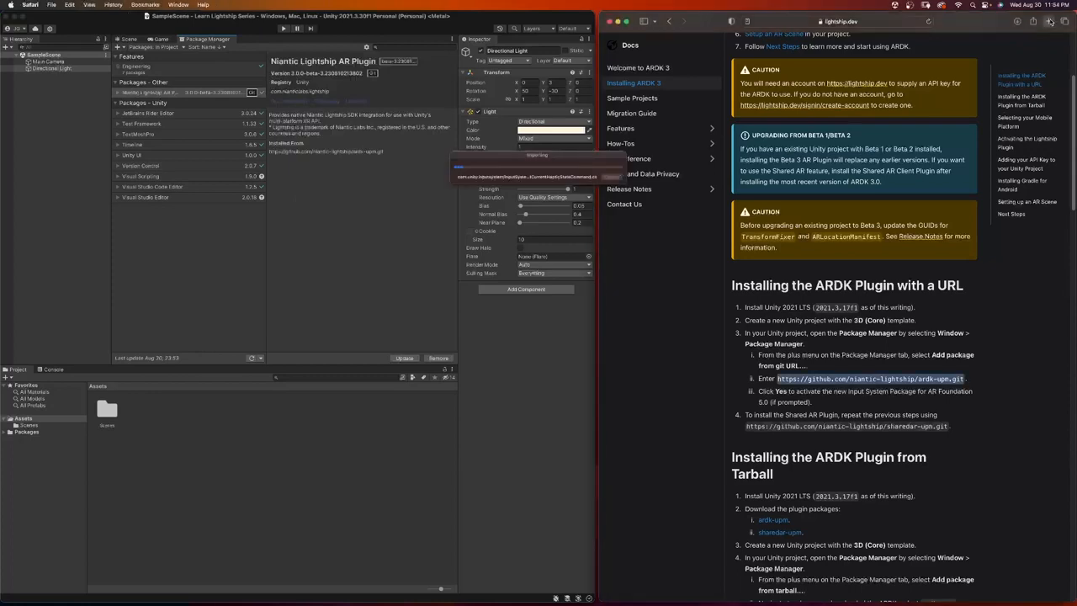
{"action": "key", "text": "super+v"}
{"action": "key", "text": "Return"}
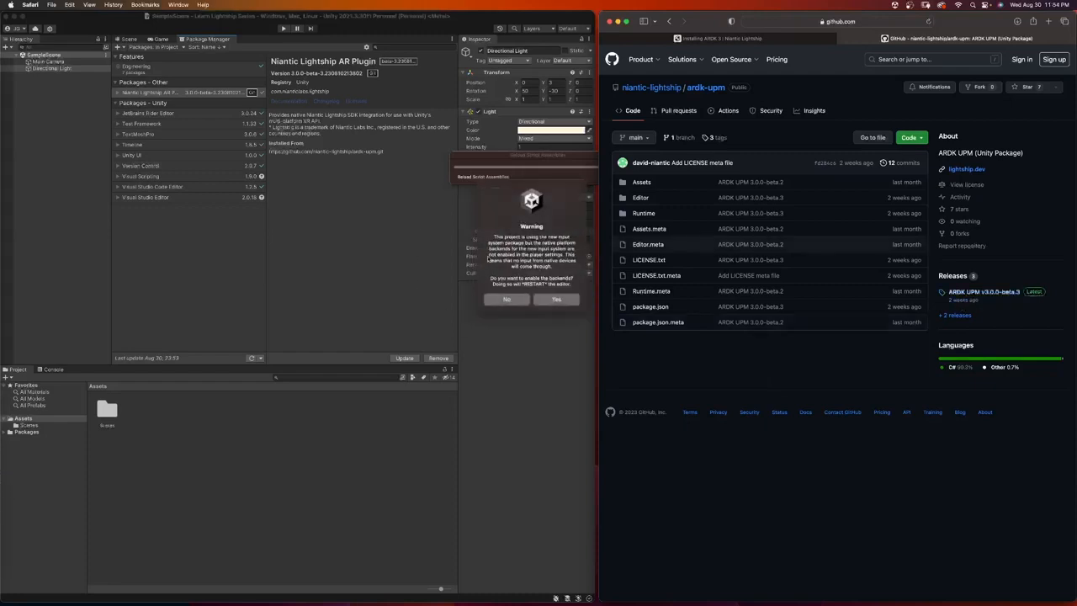
Step: Enable the new input system backends with an editor restart and show the Niantic Lightship AR Plugin's package details
{"action": "left_click", "coordinate": [551, 302]}
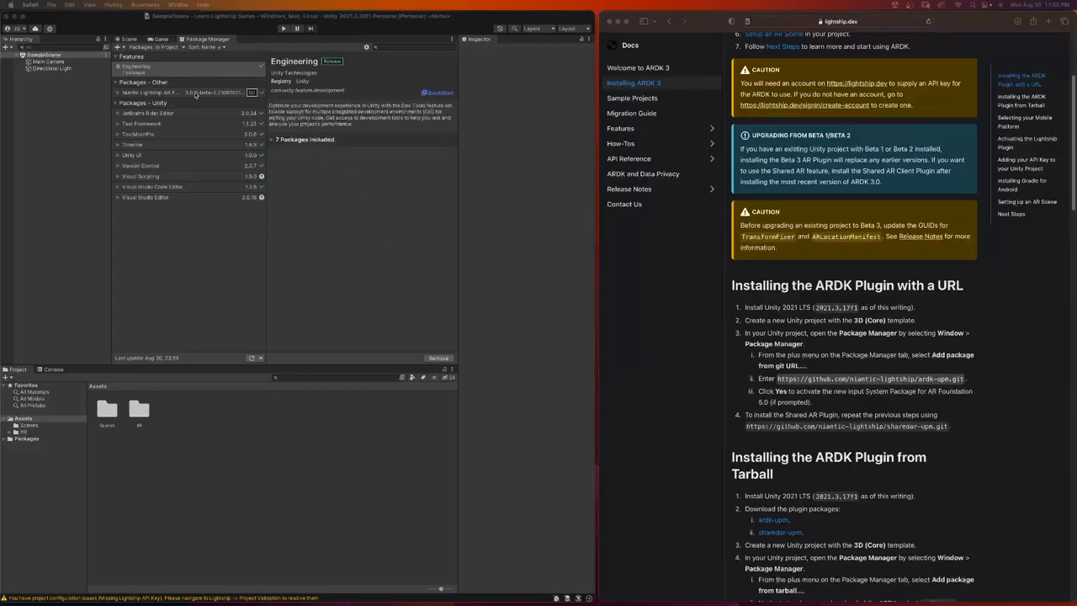
{"action": "left_click", "coordinate": [186, 95]}
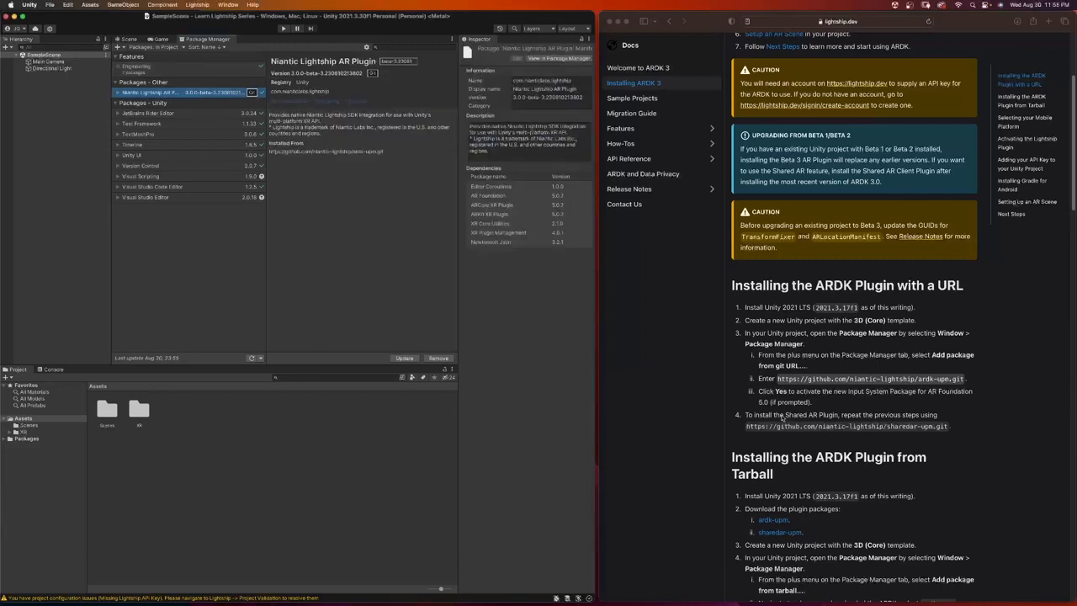
{"action": "left_click_drag", "start_coordinate": [948, 426], "coordinate": [745, 428]}
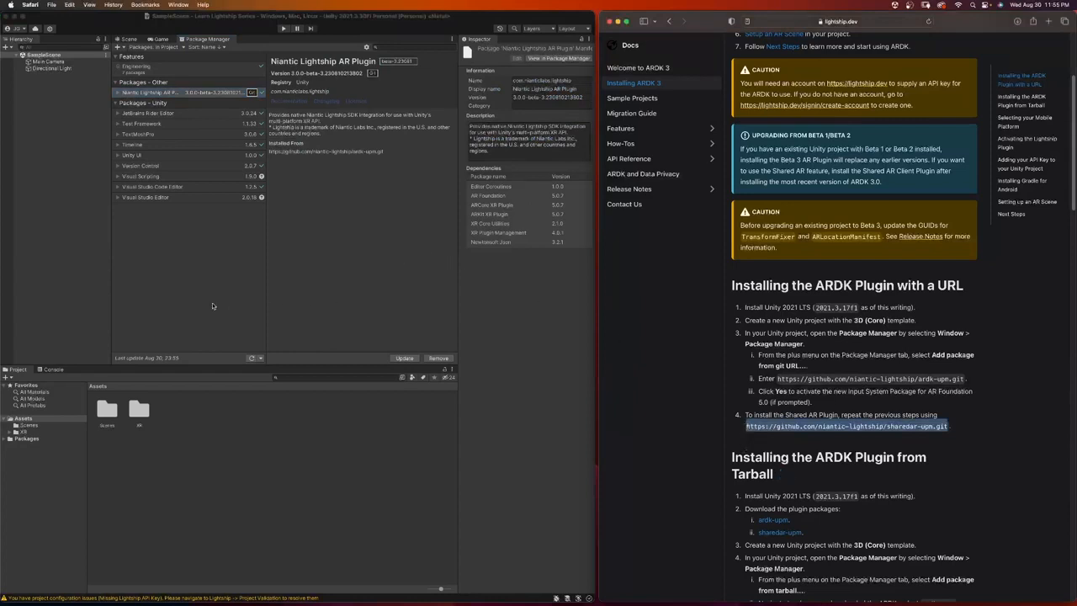
{"action": "left_click", "coordinate": [119, 47]}
{"action": "left_click", "coordinate": [147, 75]}
{"action": "key", "text": "super+v"}
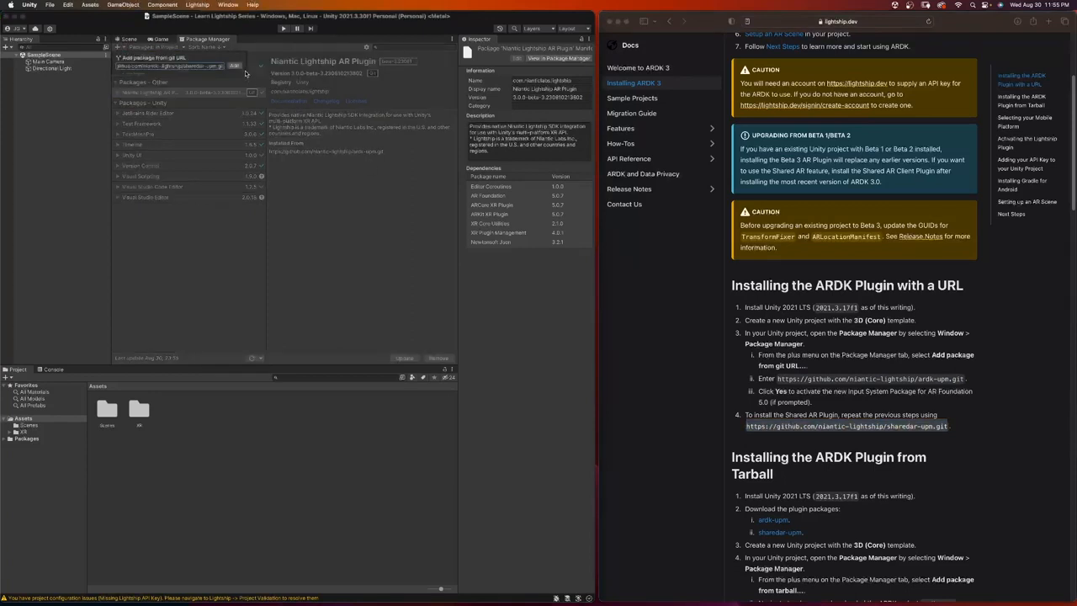
{"action": "left_click", "coordinate": [238, 66]}
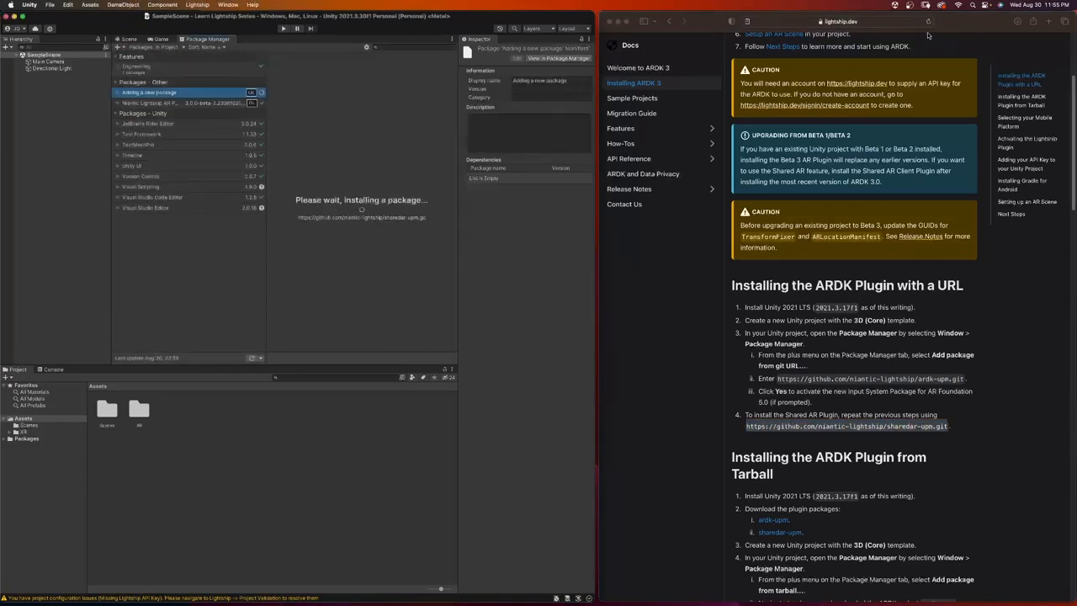
Step: View the sharedar-upm repository in a new browser tab, then close that tab
{"action": "left_click", "coordinate": [1048, 21]}
{"action": "key", "text": "super+v"}
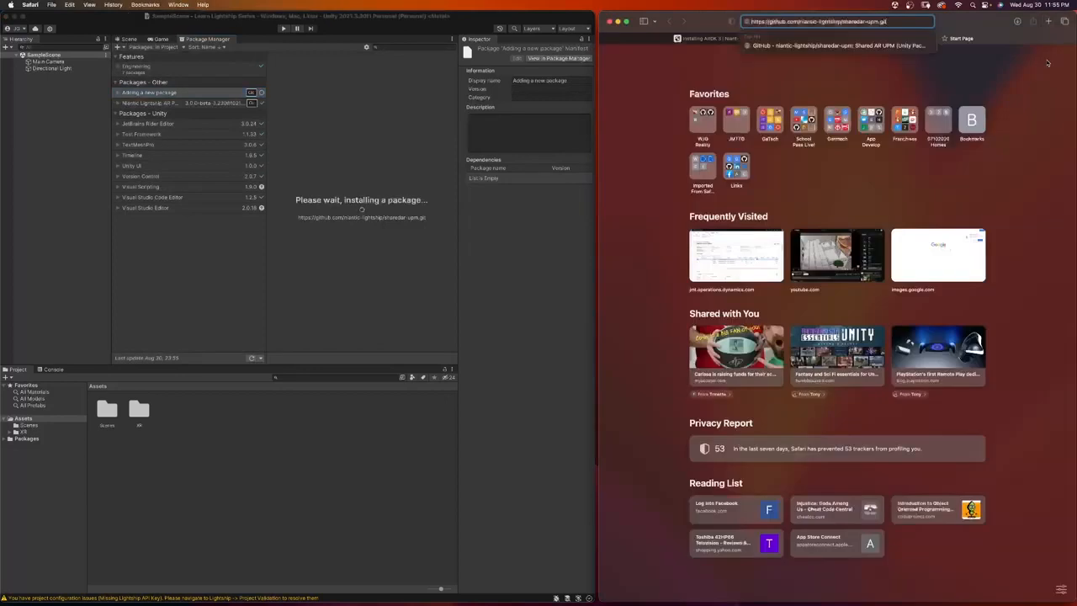
{"action": "key", "text": "Return"}
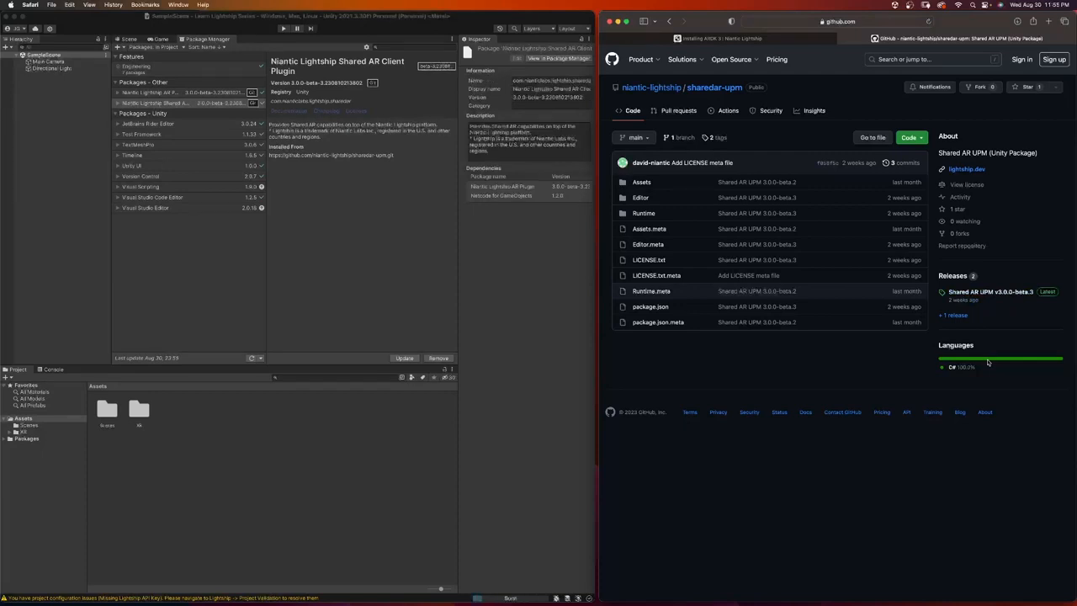
{"action": "key", "text": "super+w"}
Step: Review the guide's sections on installing the plugin by URL or tarball and on selecting the mobile platform
{"action": "left_click_drag", "start_coordinate": [731, 283], "coordinate": [904, 423]}
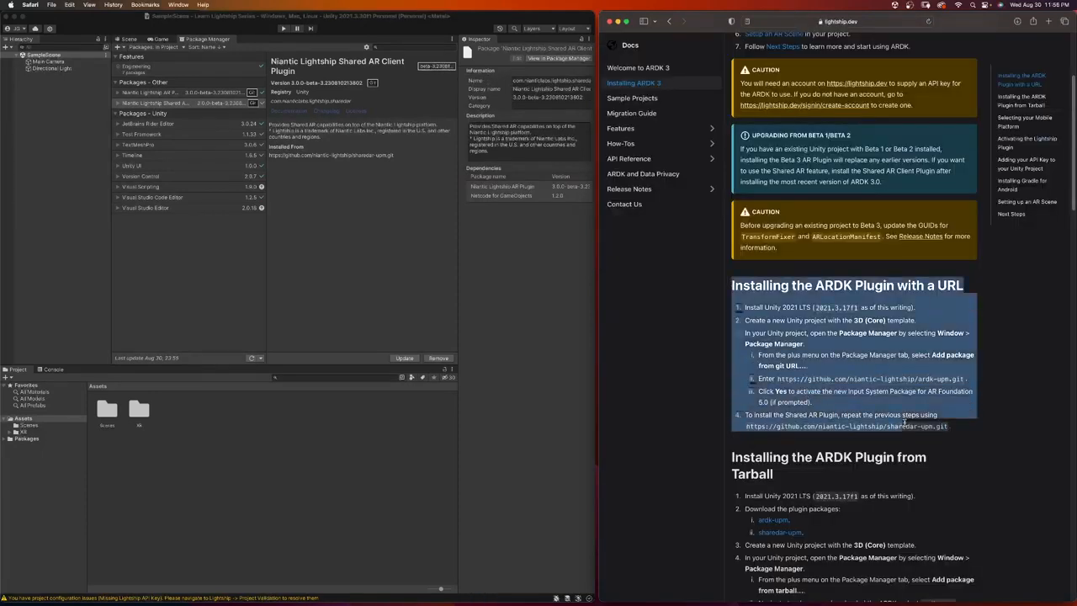
{"action": "scroll", "coordinate": [828, 365], "scroll_direction": "down", "scroll_amount": 3}
{"action": "scroll", "coordinate": [828, 366], "scroll_direction": "down", "scroll_amount": 3}
{"action": "left_click_drag", "start_coordinate": [734, 251], "coordinate": [888, 481]}
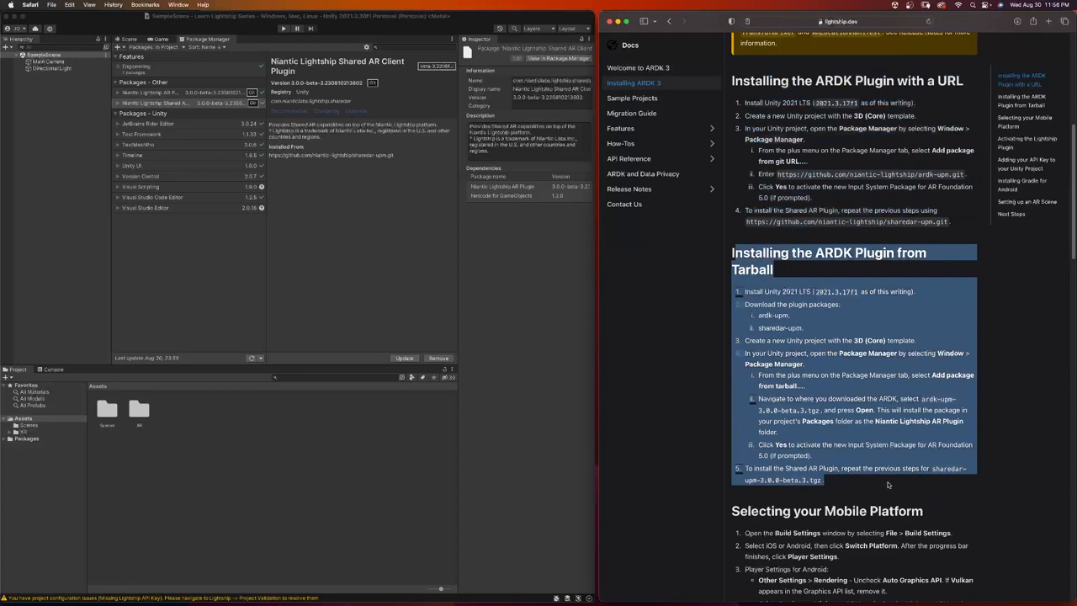
{"action": "scroll", "coordinate": [888, 484], "scroll_direction": "down", "scroll_amount": 7}
{"action": "left_click_drag", "start_coordinate": [732, 274], "coordinate": [851, 497]}
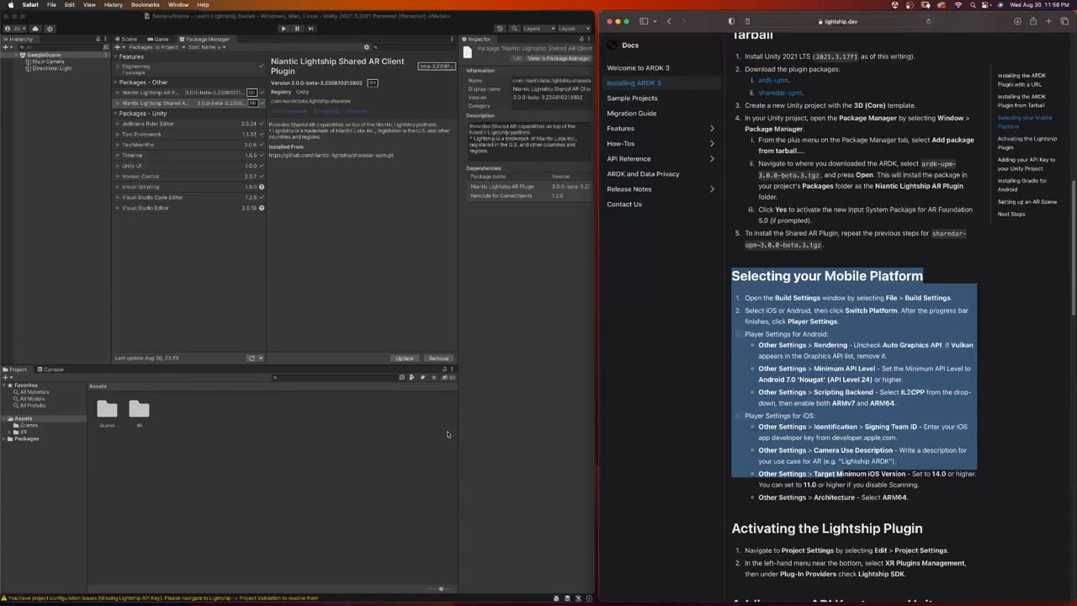
Step: Dock the Build Settings window beside the Project and Console tabs and switch the build platform to iOS
{"action": "left_click", "coordinate": [70, 256]}
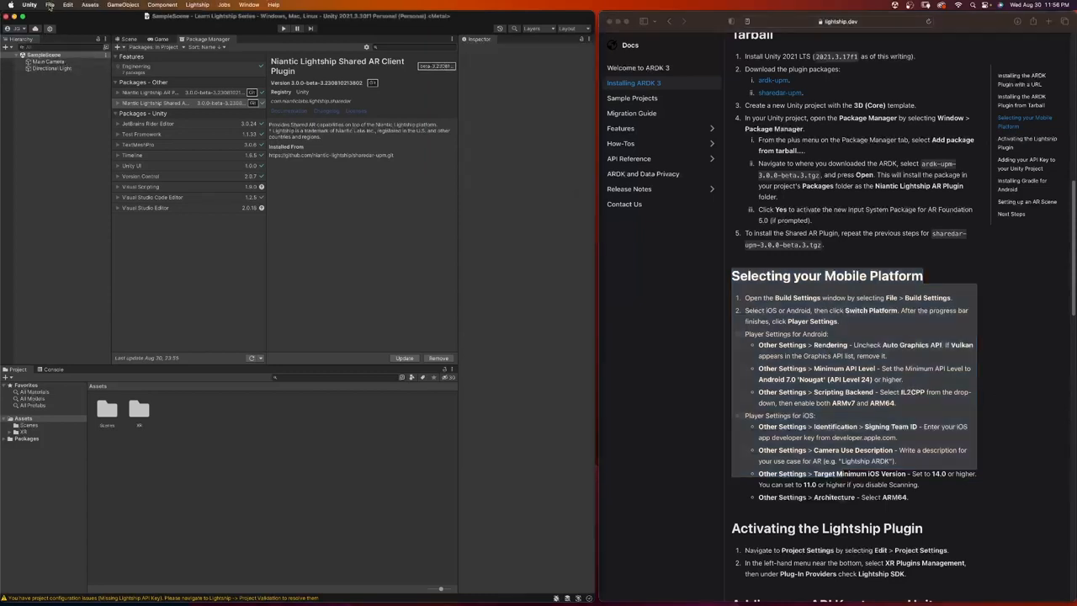
{"action": "left_click", "coordinate": [50, 4]}
{"action": "left_click", "coordinate": [67, 123]}
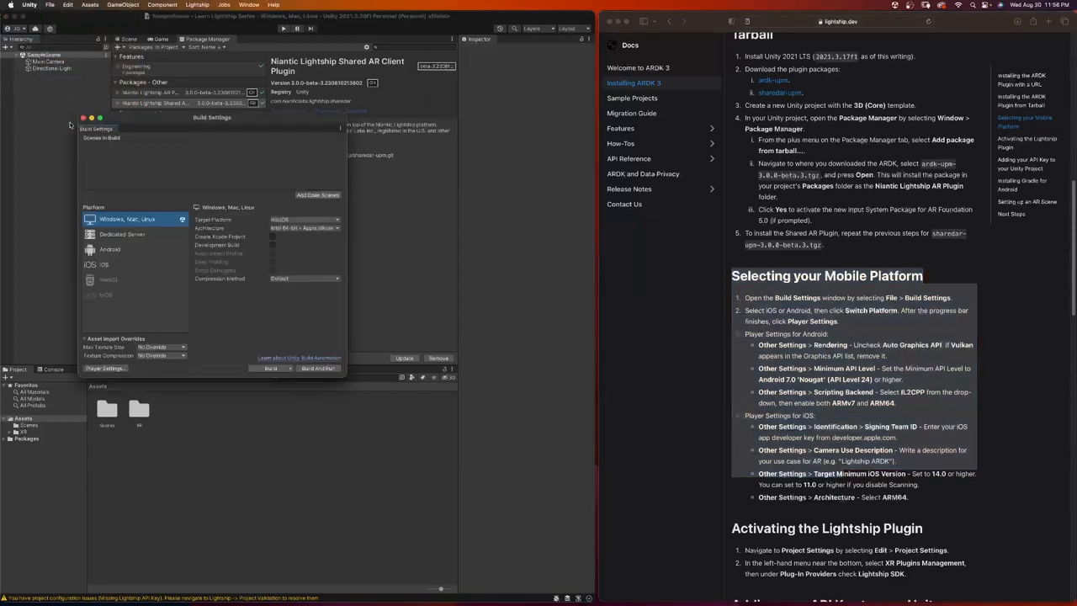
{"action": "left_click_drag", "start_coordinate": [95, 129], "coordinate": [67, 375]}
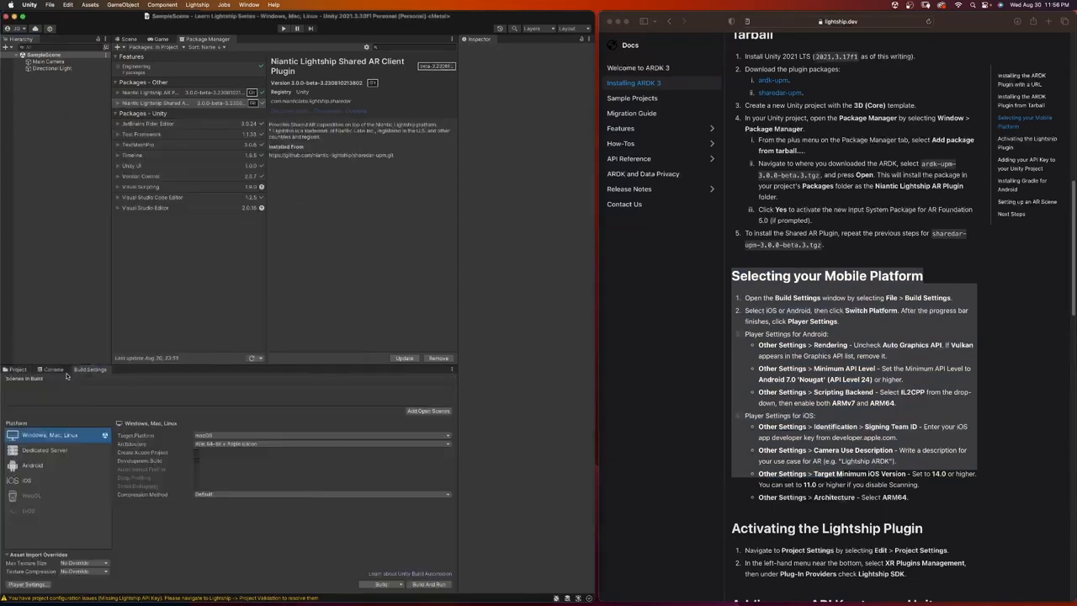
{"action": "left_click", "coordinate": [575, 30]}
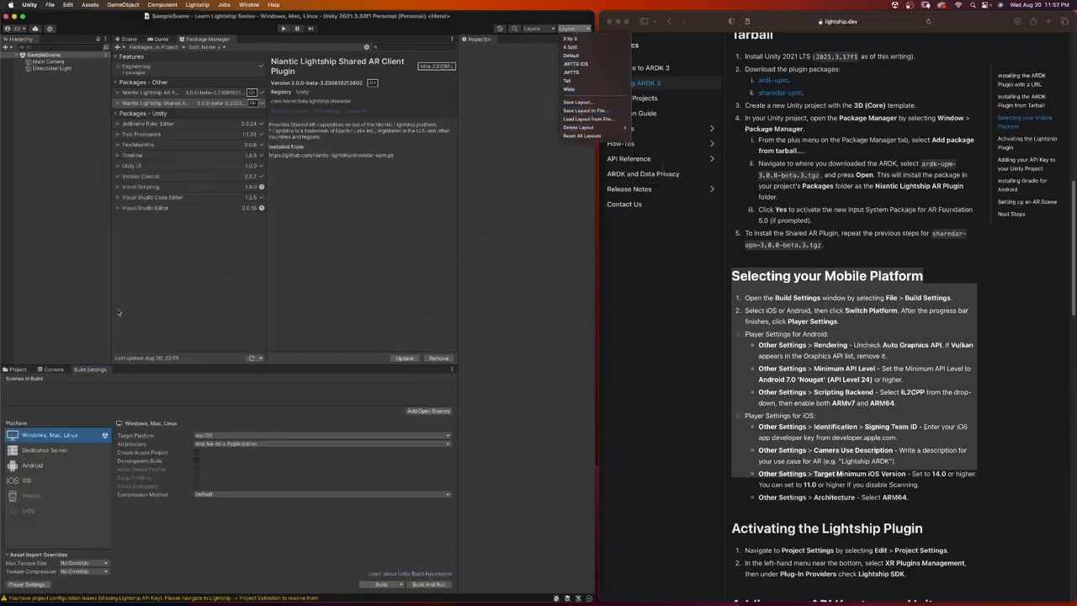
{"action": "left_click", "coordinate": [71, 304]}
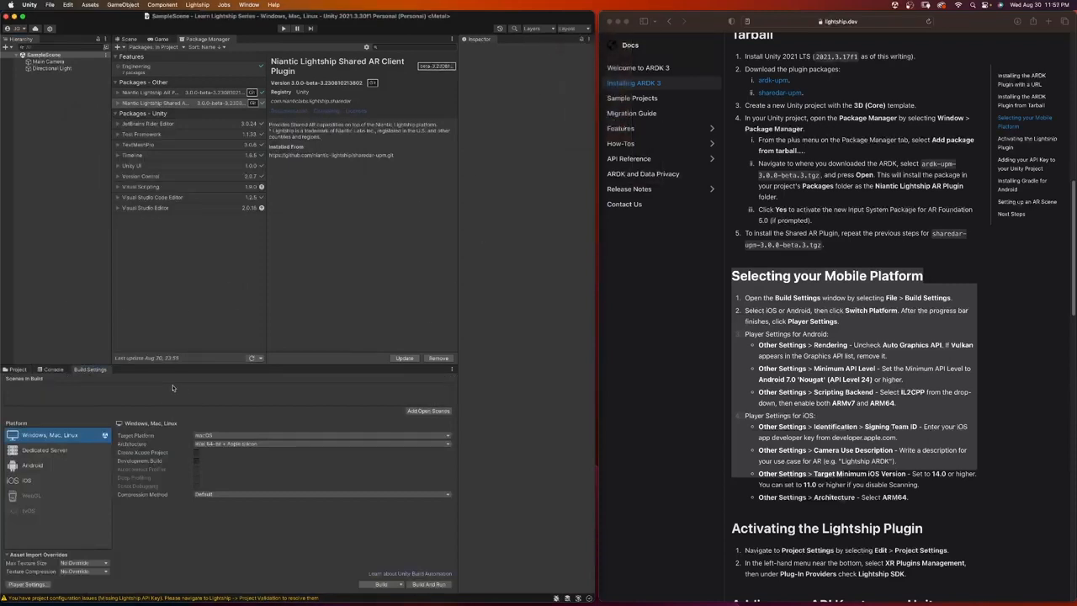
{"action": "left_click", "coordinate": [40, 483]}
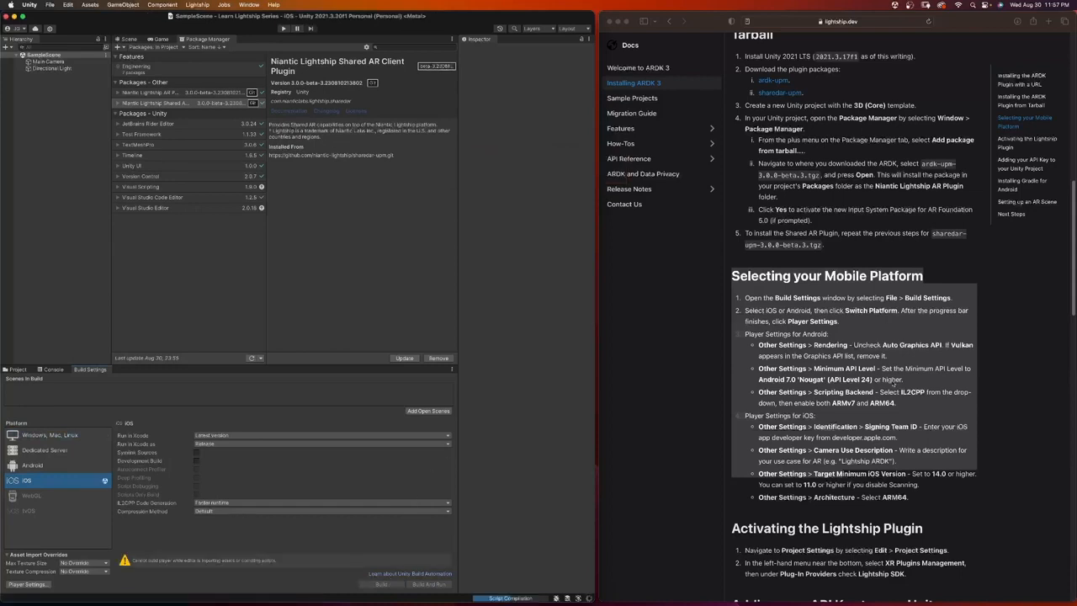
Step: Open the Player settings and dock the Project Settings window beside the Package Manager tab
{"action": "left_click", "coordinate": [25, 584]}
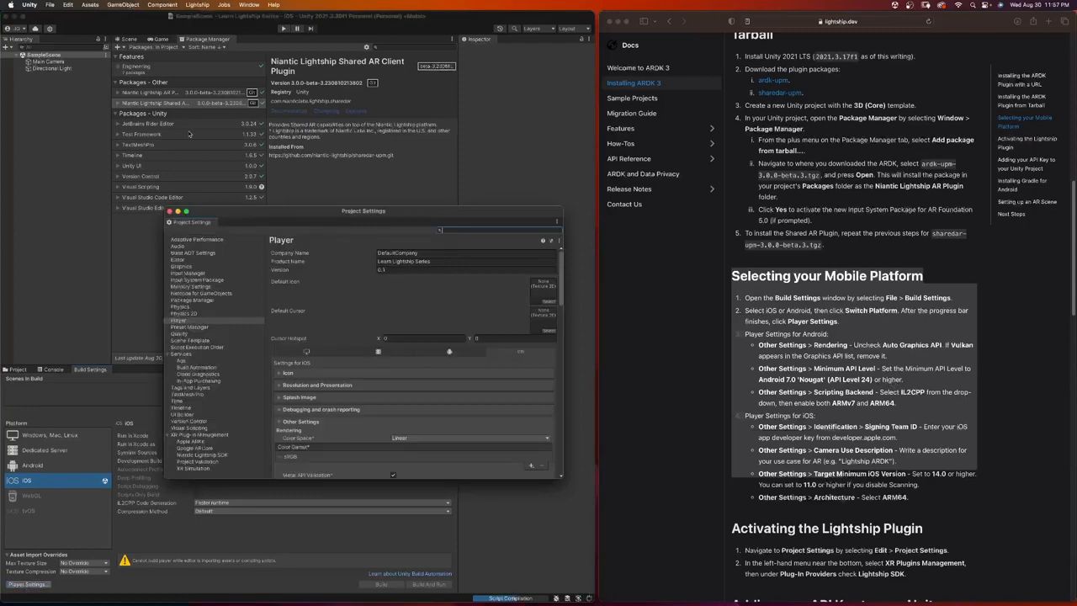
{"action": "left_click_drag", "start_coordinate": [190, 220], "coordinate": [253, 39]}
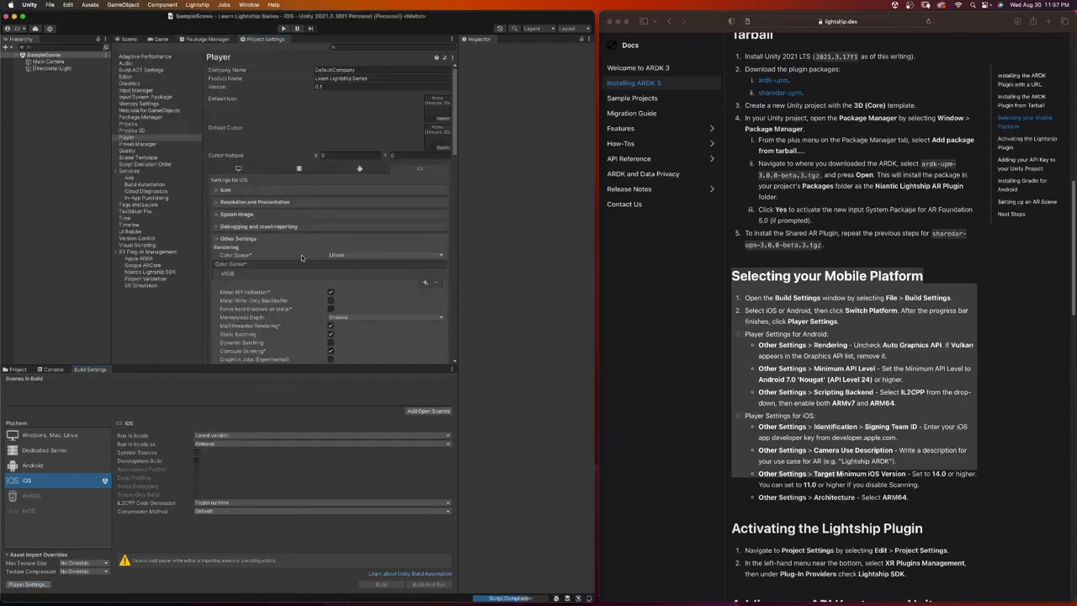
{"action": "scroll", "coordinate": [302, 256], "scroll_direction": "down", "scroll_amount": 2}
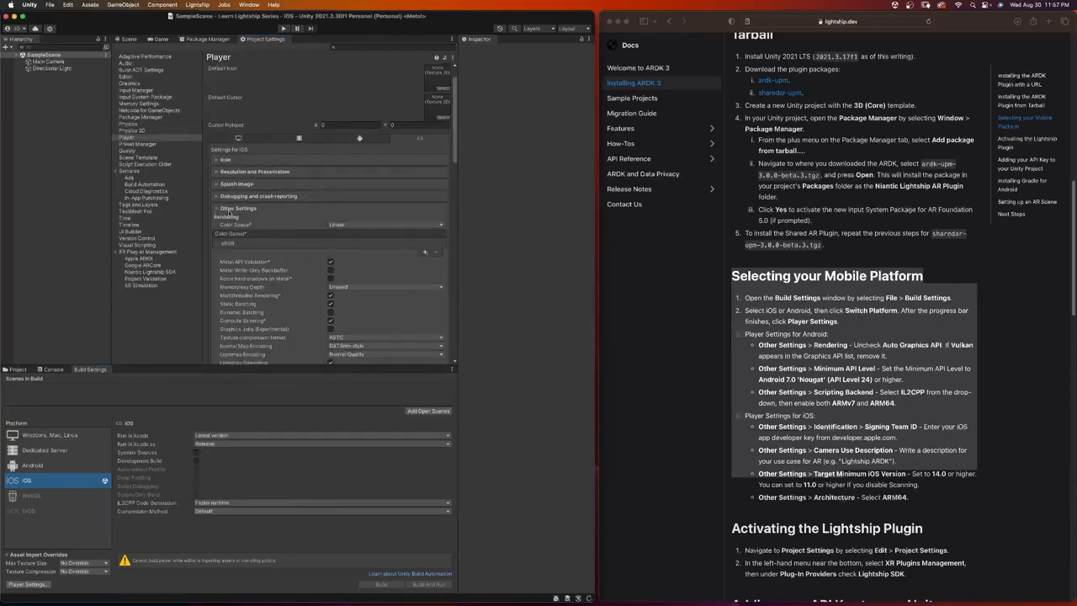
Step: Compare the guide's Android and iOS player setting requirements with the Identification section of the iOS Other Settings
{"action": "left_click_drag", "start_coordinate": [738, 339], "coordinate": [977, 401]}
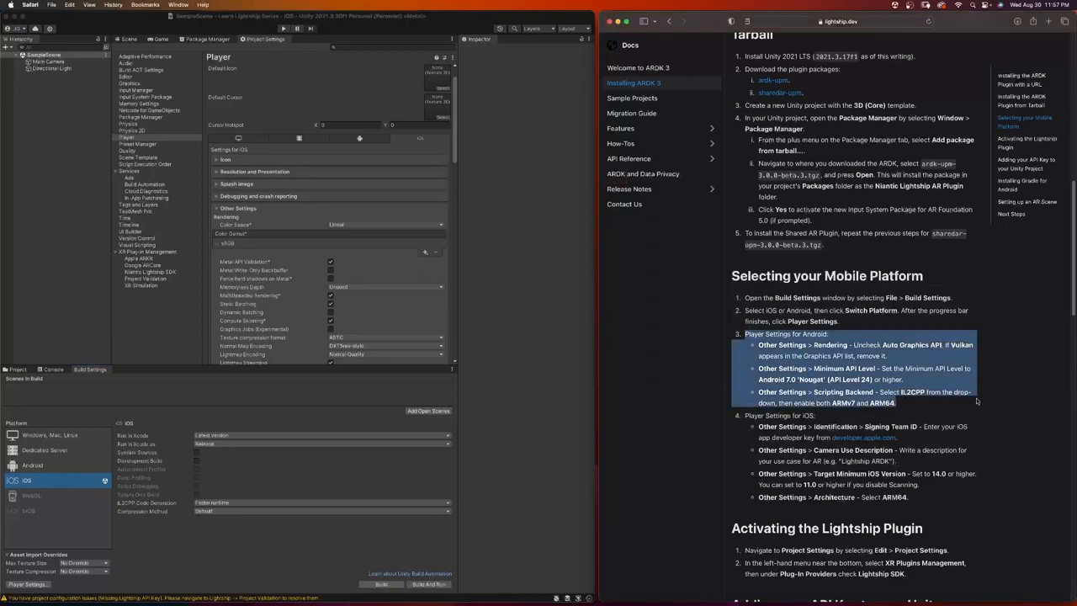
{"action": "left_click_drag", "start_coordinate": [745, 416], "coordinate": [931, 500]}
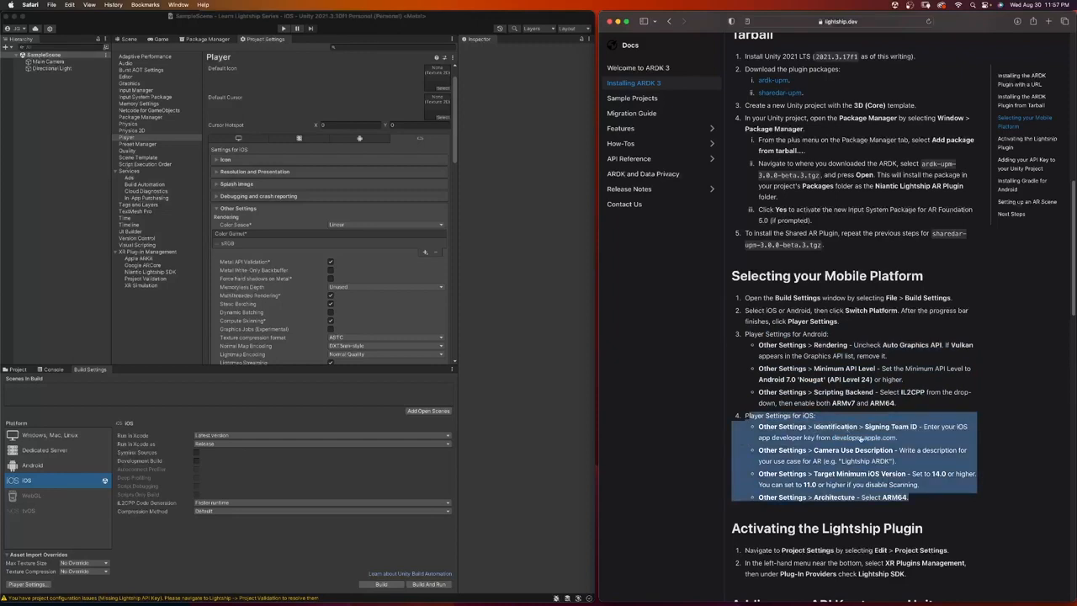
{"action": "left_click", "coordinate": [297, 245]}
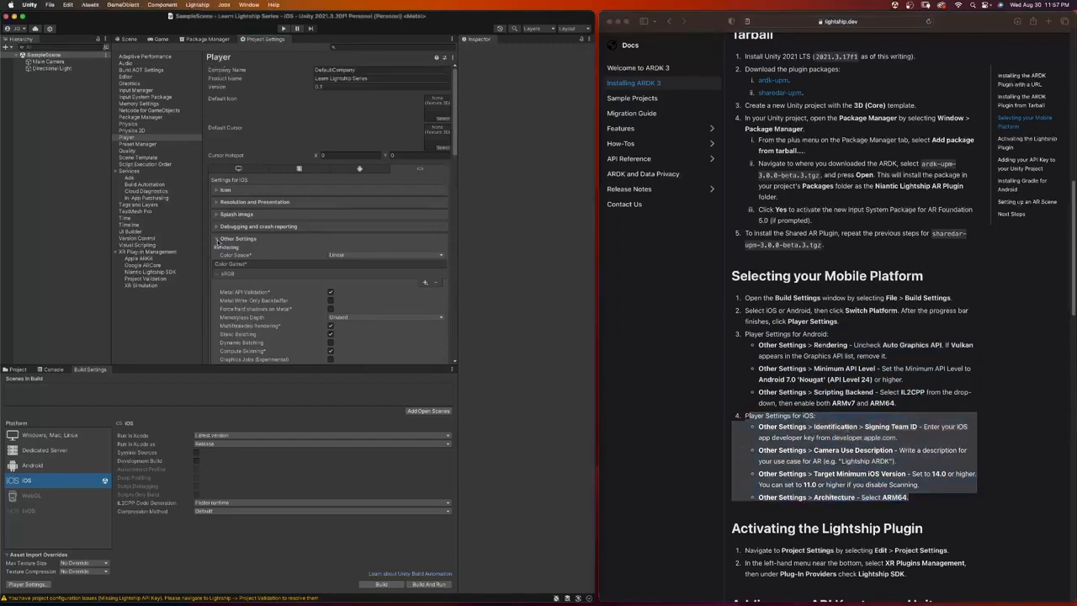
{"action": "scroll", "coordinate": [297, 245], "scroll_direction": "down", "scroll_amount": 5}
{"action": "scroll", "coordinate": [297, 245], "scroll_direction": "down", "scroll_amount": 1}
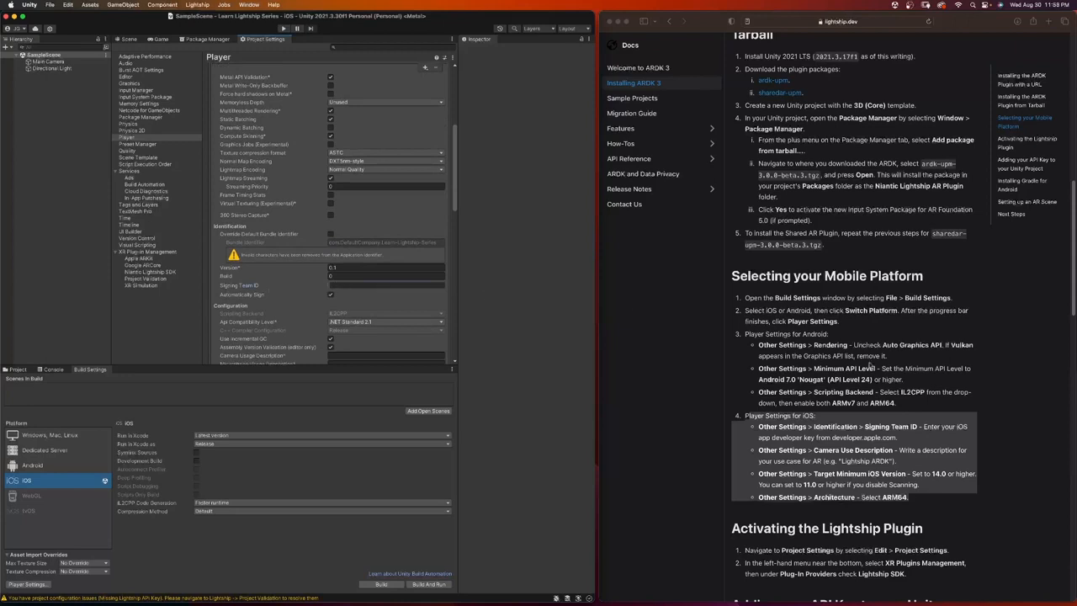
{"action": "left_click", "coordinate": [922, 411]}
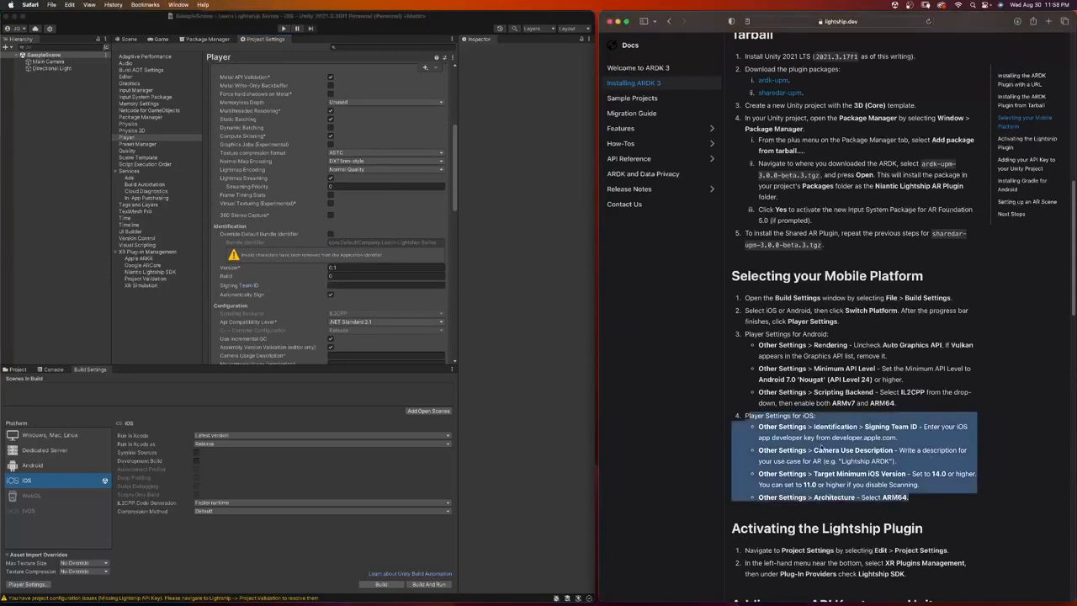
Step: Open the guide's developer.apple.com link and sign in to Apple Developer with the account password
{"action": "left_click", "coordinate": [868, 438]}
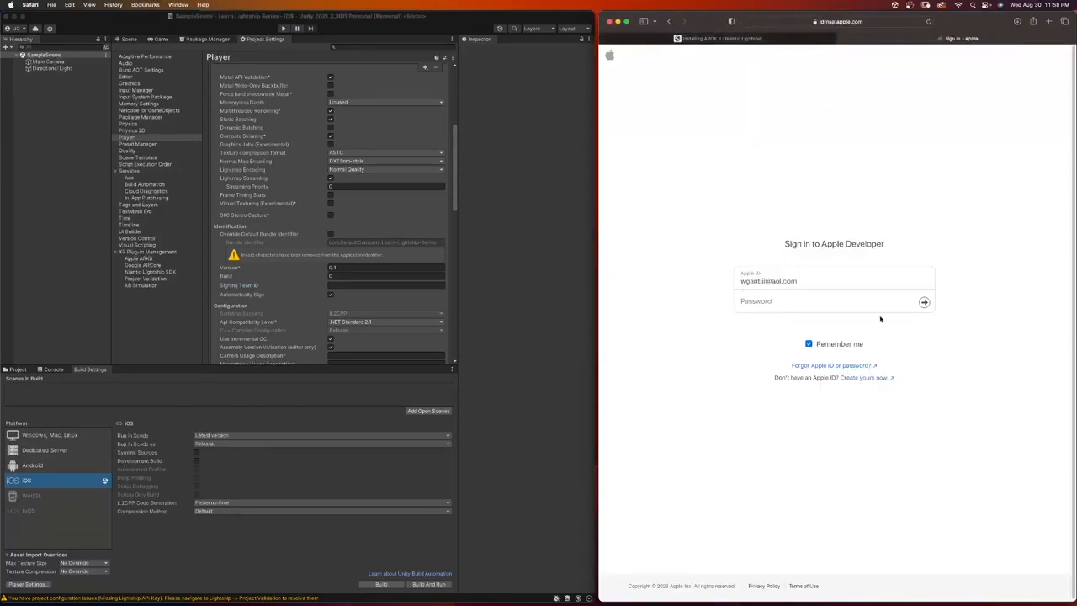
{"action": "left_click", "coordinate": [763, 305]}
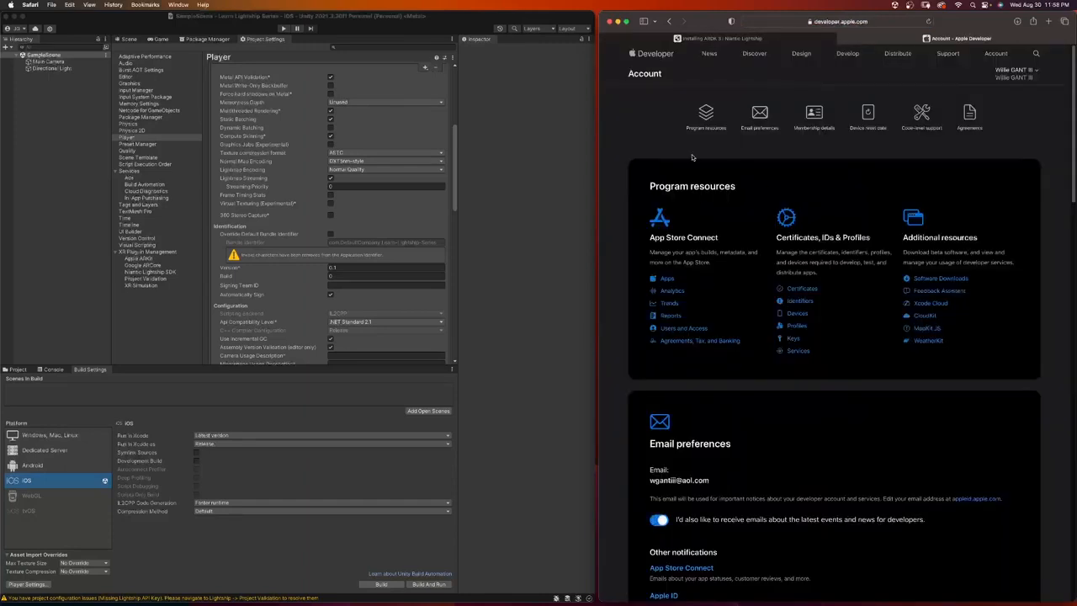
Step: Copy the Team ID from the Apple Developer membership details and paste it as the iOS Signing Team ID
{"action": "scroll", "coordinate": [738, 364], "scroll_direction": "down", "scroll_amount": 3}
{"action": "scroll", "coordinate": [739, 364], "scroll_direction": "down", "scroll_amount": 3}
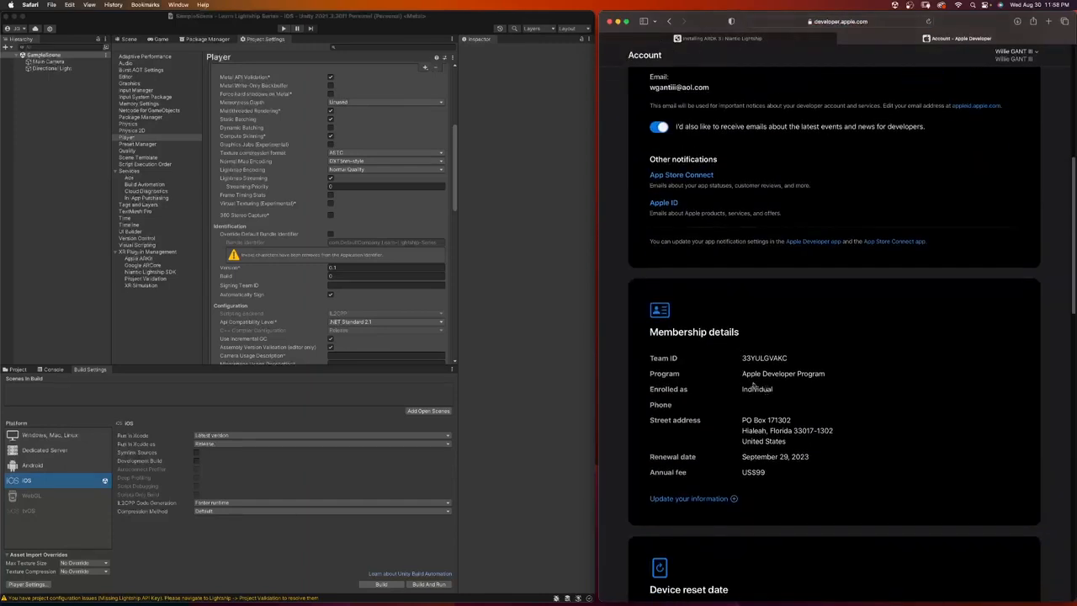
{"action": "left_click_drag", "start_coordinate": [791, 362], "coordinate": [742, 360]}
{"action": "key", "text": "super+c"}
{"action": "left_click", "coordinate": [337, 285]}
{"action": "key", "text": "super+v"}
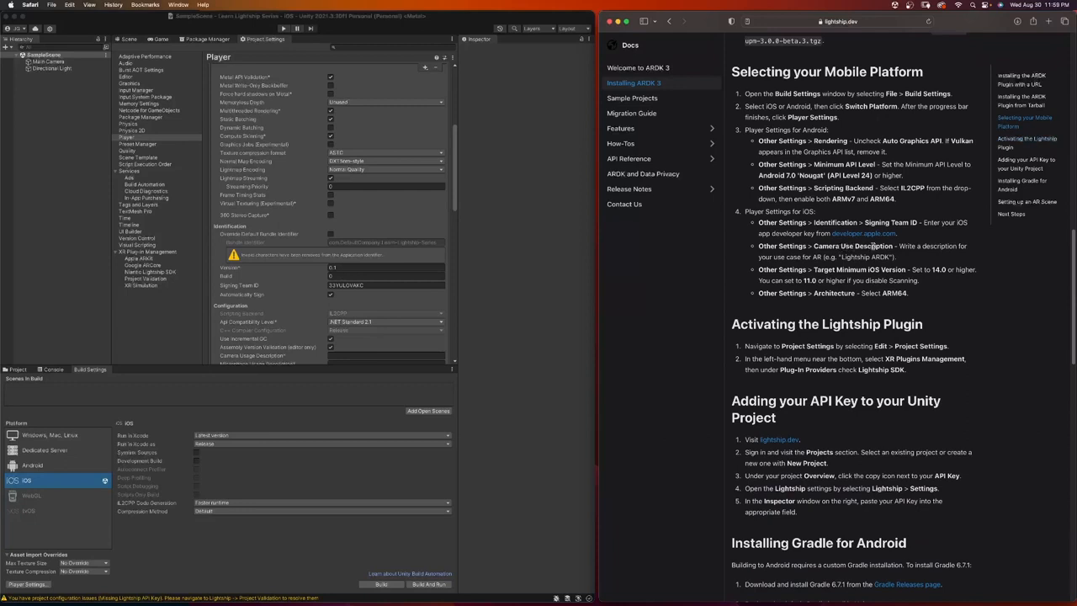
Step: Set the camera, location and microphone usage descriptions to "Used for Augmented Reality" in the iOS configuration settings
{"action": "scroll", "coordinate": [239, 273], "scroll_direction": "down", "scroll_amount": 5}
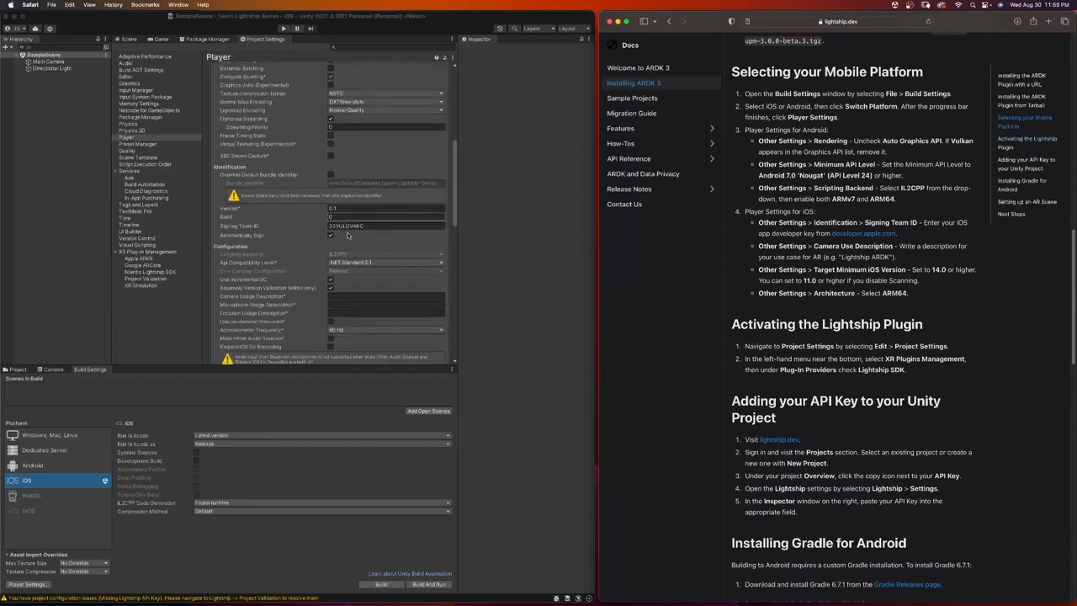
{"action": "left_click", "coordinate": [342, 266]}
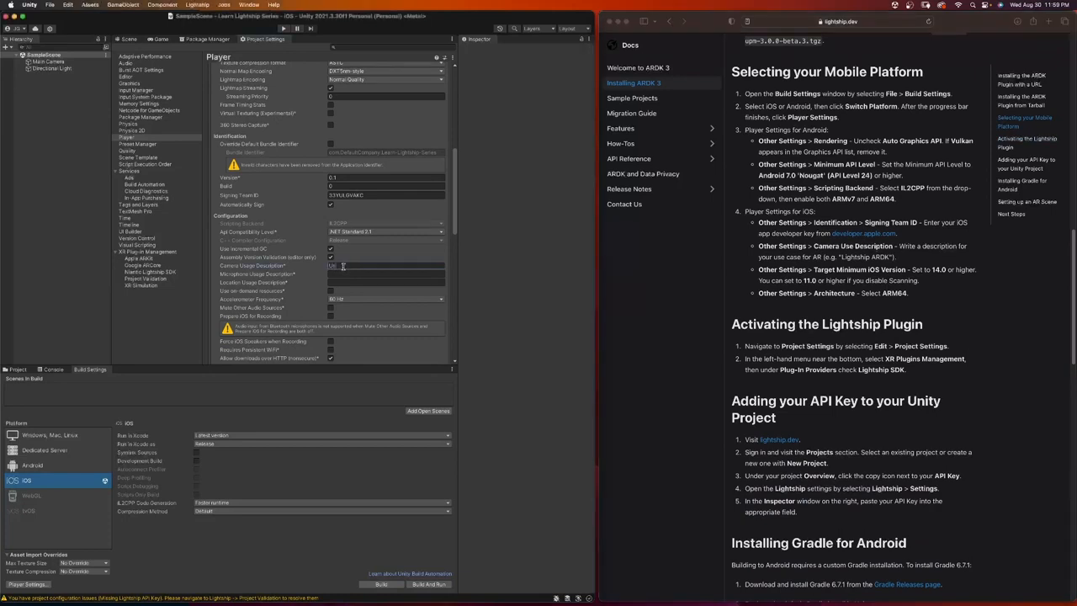
{"action": "type", "text": "Used for Augmented Reality"}
{"action": "left_click_drag", "start_coordinate": [399, 265], "coordinate": [302, 263]}
{"action": "key", "text": "super+c"}
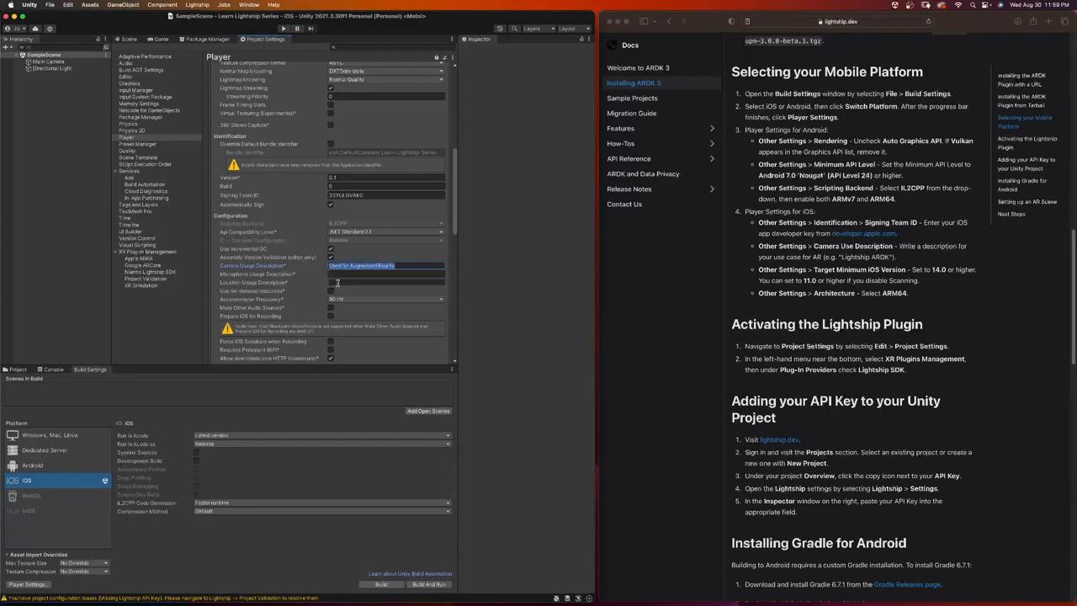
{"action": "left_click", "coordinate": [343, 282]}
{"action": "key", "text": "super+v"}
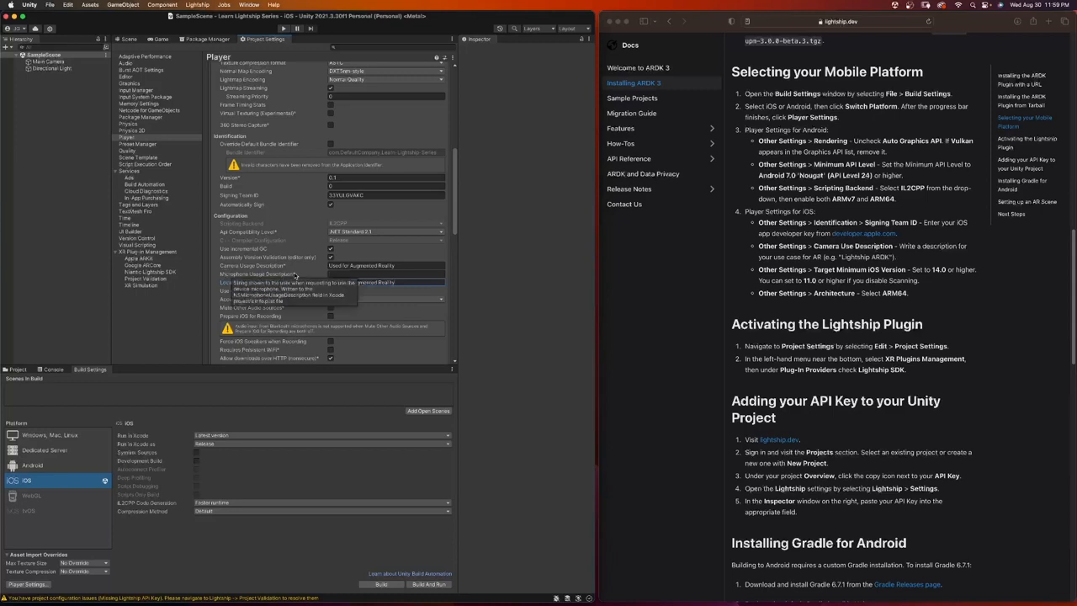
{"action": "left_click", "coordinate": [351, 273]}
{"action": "key", "text": "super+v"}
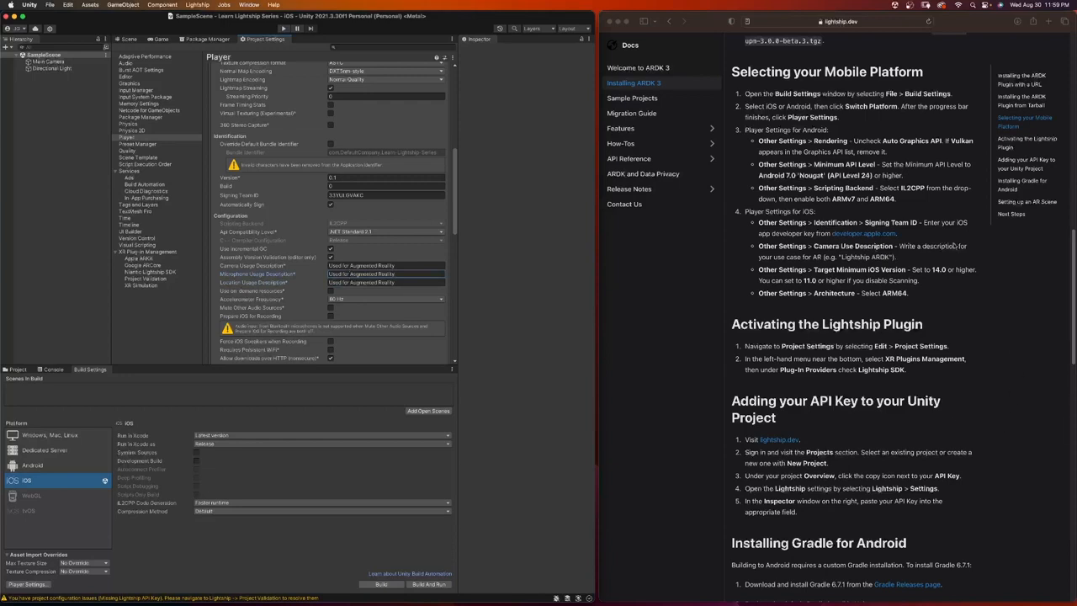
Step: Set the Target minimum iOS Version to 14.0 in the iOS player settings, as the guide requires
{"action": "left_click", "coordinate": [885, 257]}
{"action": "left_click_drag", "start_coordinate": [888, 257], "coordinate": [840, 257]}
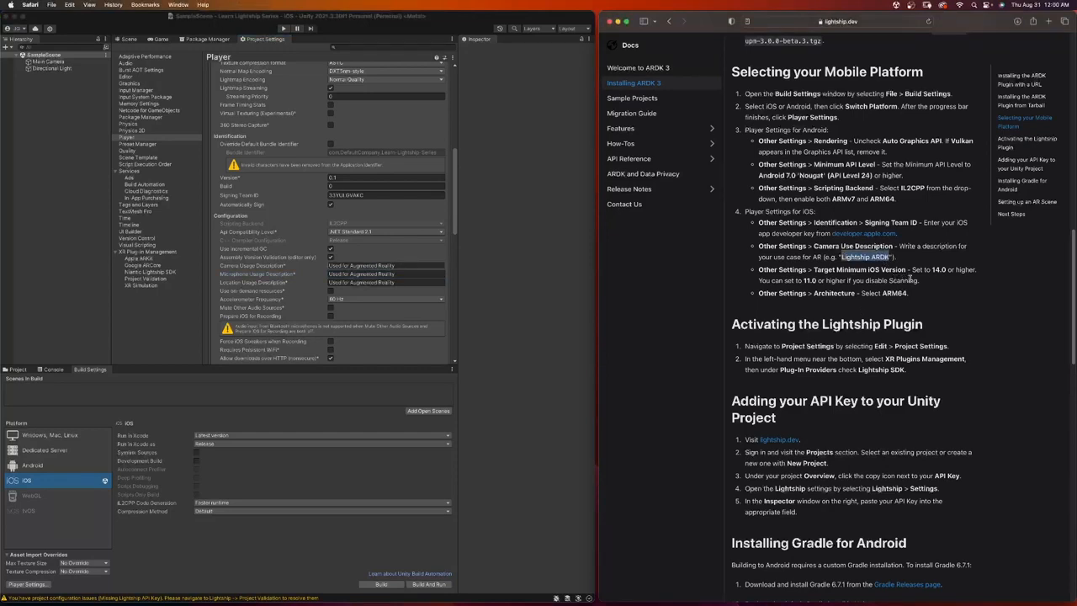
{"action": "scroll", "coordinate": [355, 281], "scroll_direction": "down", "scroll_amount": 3}
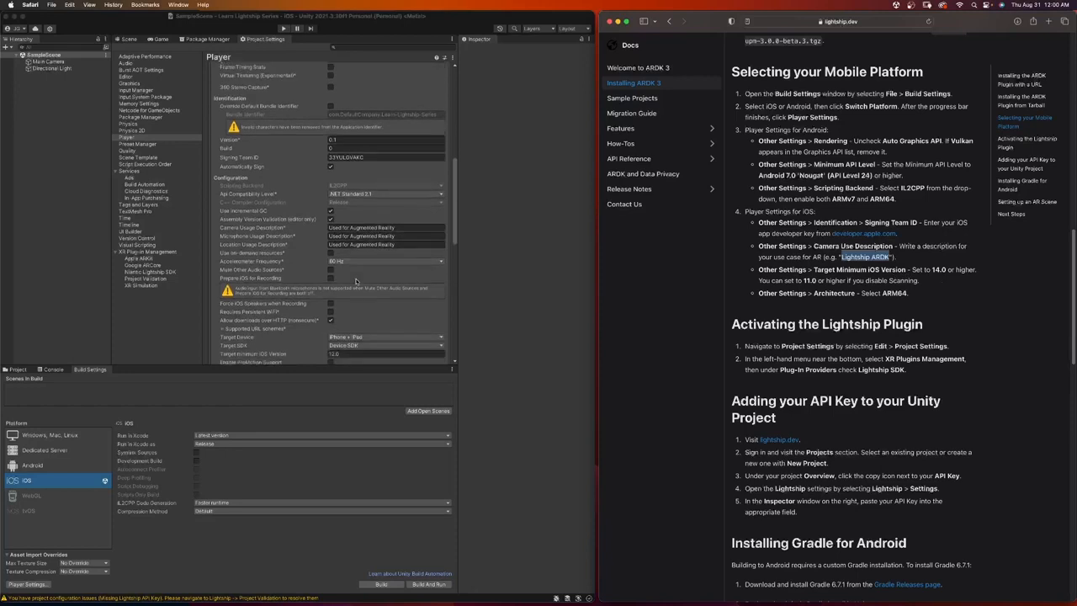
{"action": "scroll", "coordinate": [345, 294], "scroll_direction": "down", "scroll_amount": 3}
{"action": "left_click", "coordinate": [352, 316]}
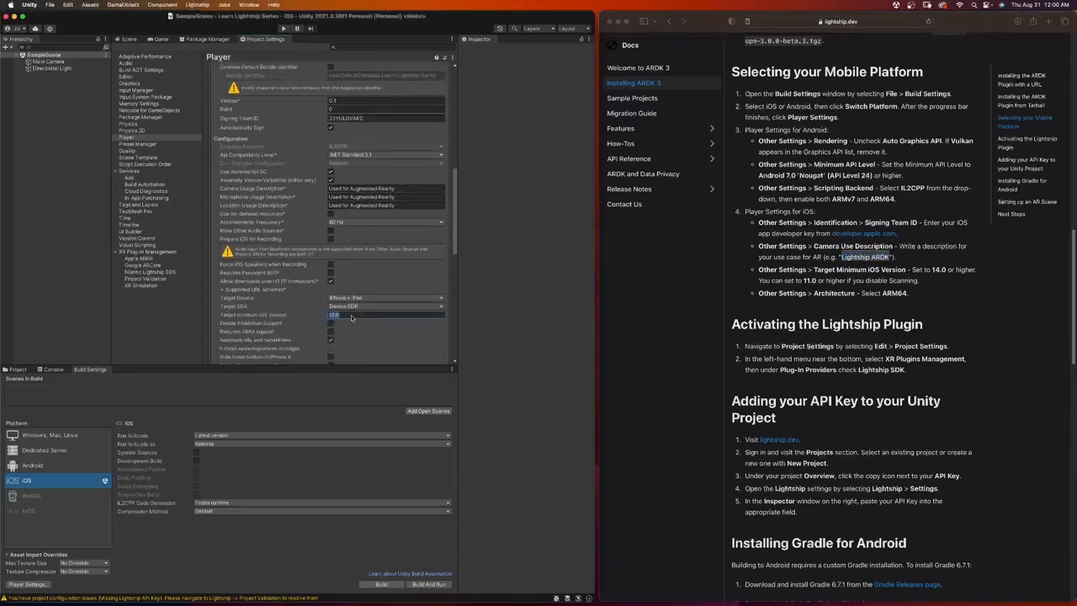
{"action": "type", "text": "1"}
{"action": "scroll", "coordinate": [260, 286], "scroll_direction": "down", "scroll_amount": 5}
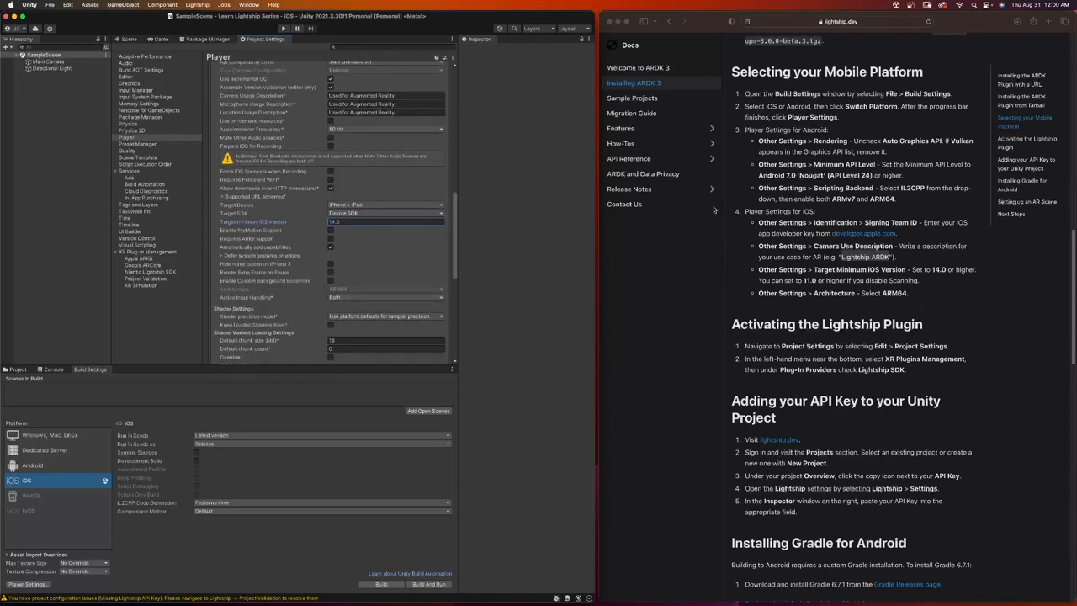
Step: Enable Niantic Lightship SDK as the iOS plug-in provider in XR Plug-in Management
{"action": "scroll", "coordinate": [757, 303], "scroll_direction": "down", "scroll_amount": 1}
{"action": "scroll", "coordinate": [863, 320], "scroll_direction": "down", "scroll_amount": 2}
{"action": "scroll", "coordinate": [864, 316], "scroll_direction": "down", "scroll_amount": 4}
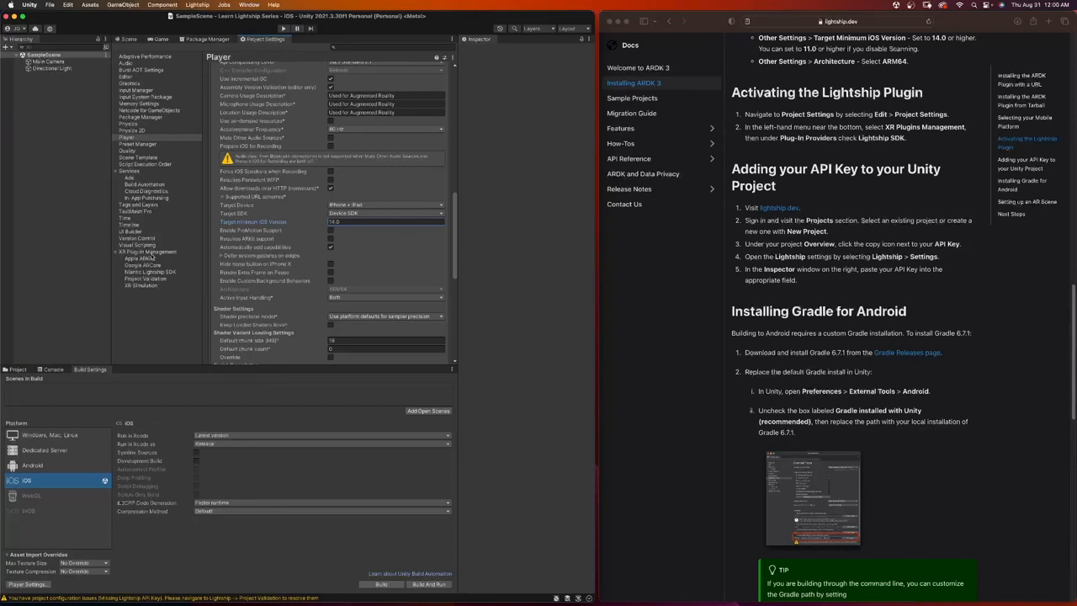
{"action": "left_click", "coordinate": [148, 252]}
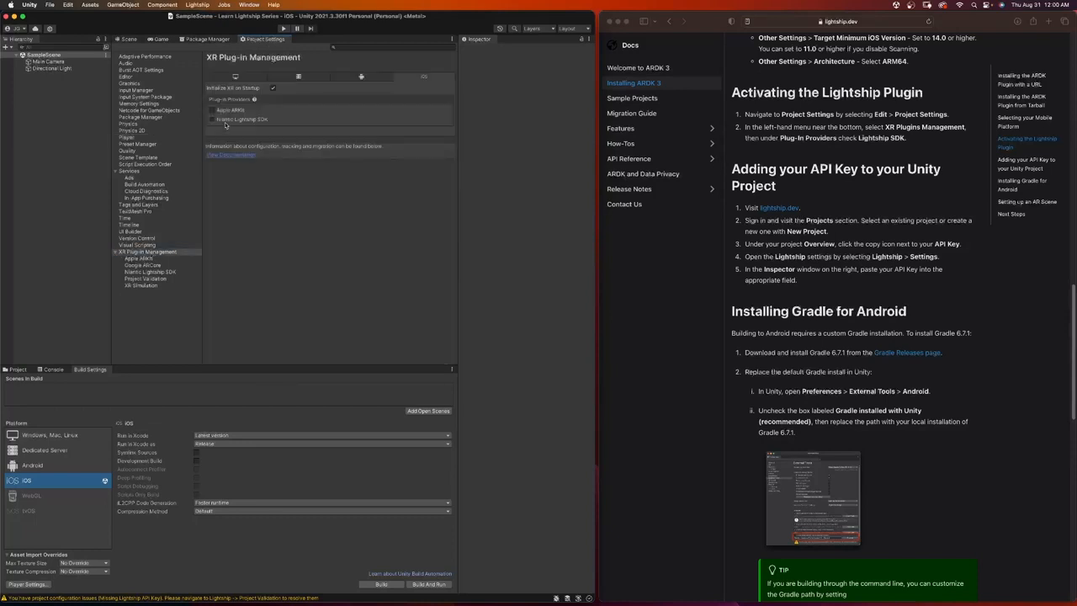
{"action": "left_click", "coordinate": [212, 120]}
Step: Follow the guide's lightship.dev link, sign in to the Lightship account and open its project list
{"action": "left_click", "coordinate": [780, 196]}
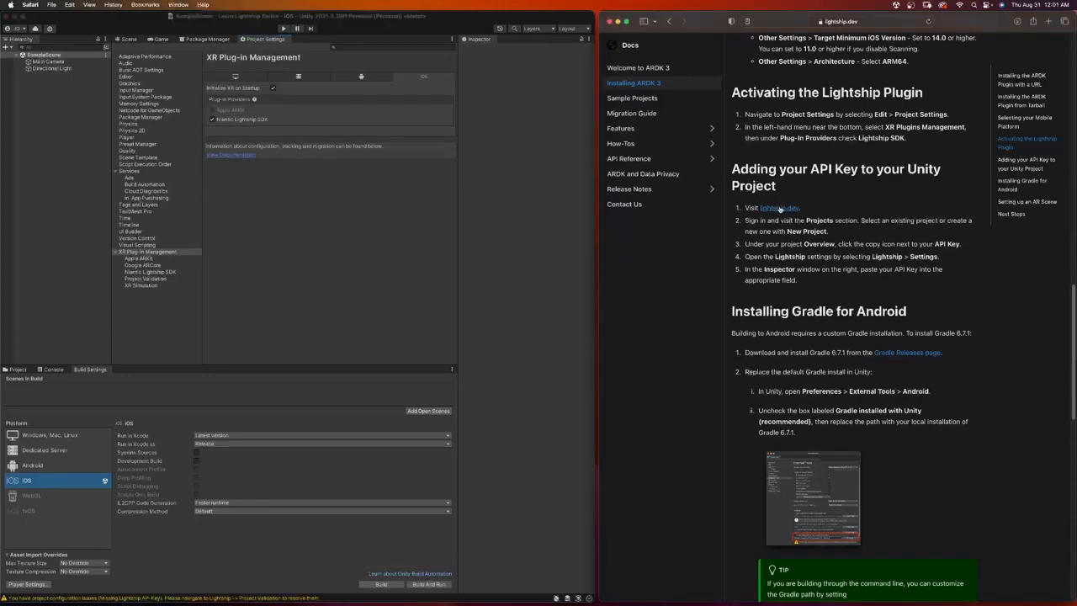
{"action": "left_click", "coordinate": [780, 208]}
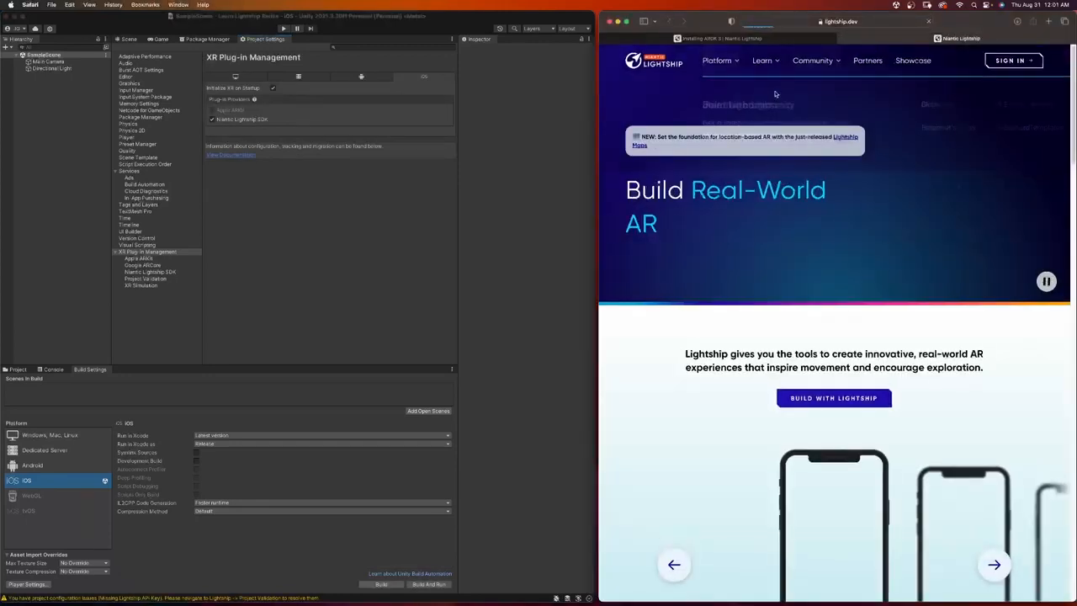
{"action": "left_click", "coordinate": [1003, 61]}
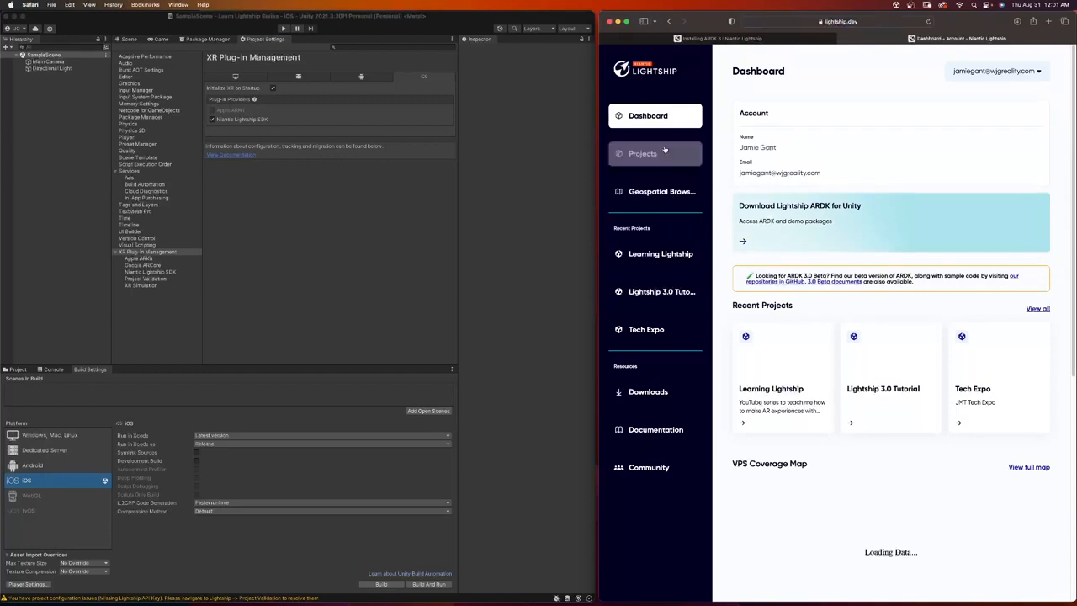
{"action": "left_click", "coordinate": [684, 152]}
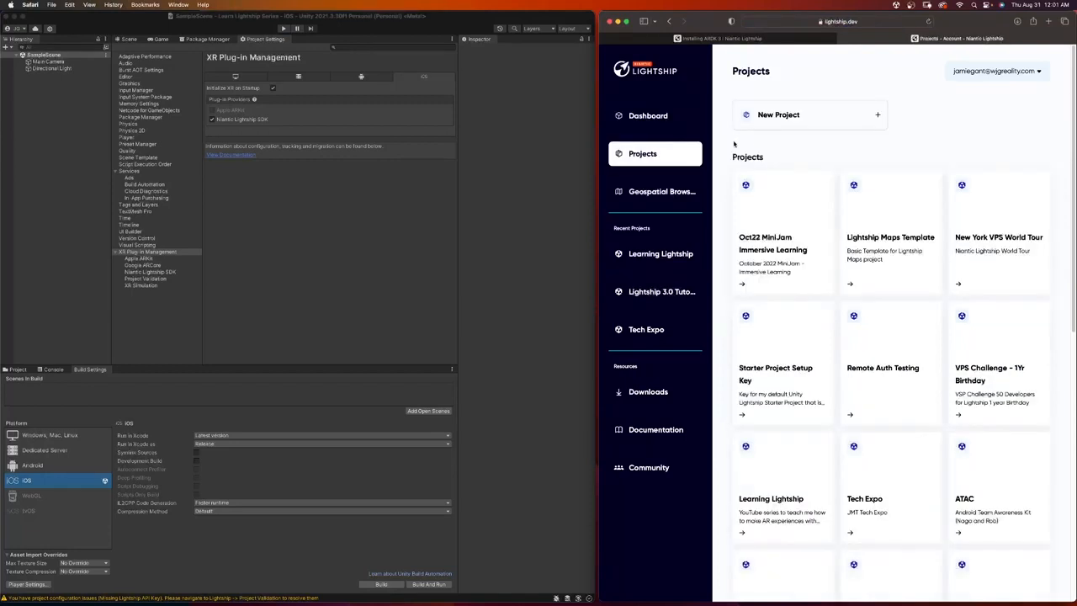
Step: Create a Lightship project named "Learn Lightship 3.0" with the description "Tutorial series learning Niantic Lightship 3.0 to create AR experiences"
{"action": "left_click", "coordinate": [791, 117]}
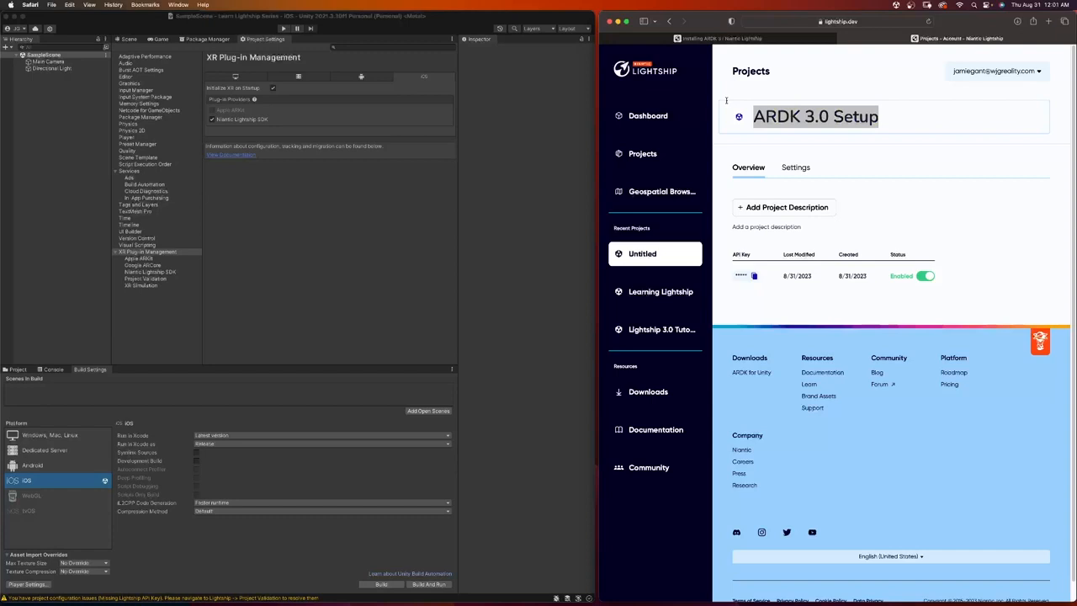
{"action": "type", "text": "Learn Lig"}
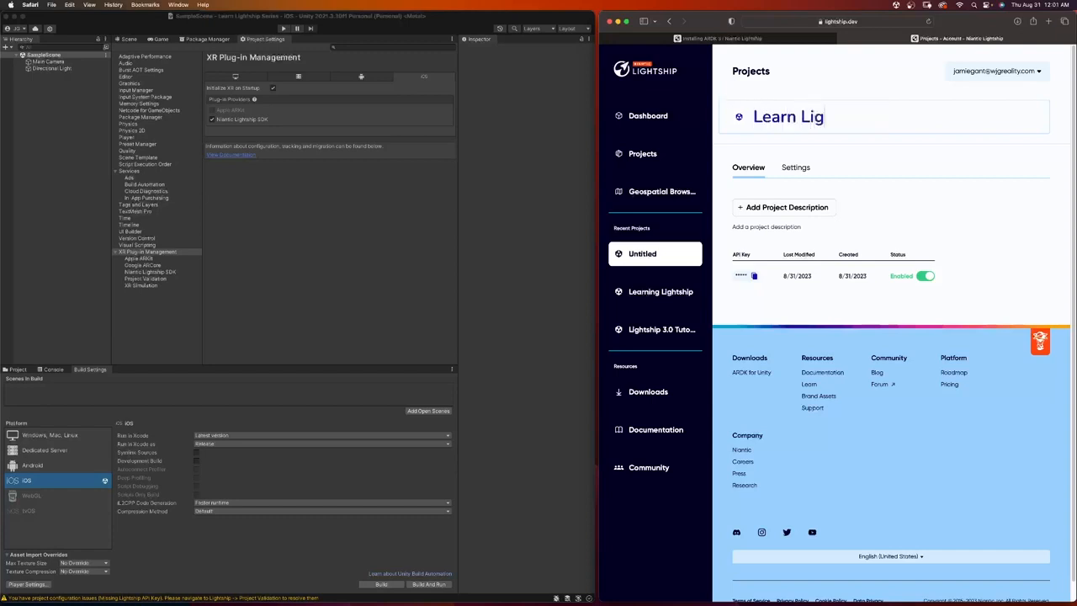
{"action": "type", "text": "htship 3.0"}
{"action": "left_click", "coordinate": [814, 210]}
{"action": "type", "text": "Tutorial series learning"}
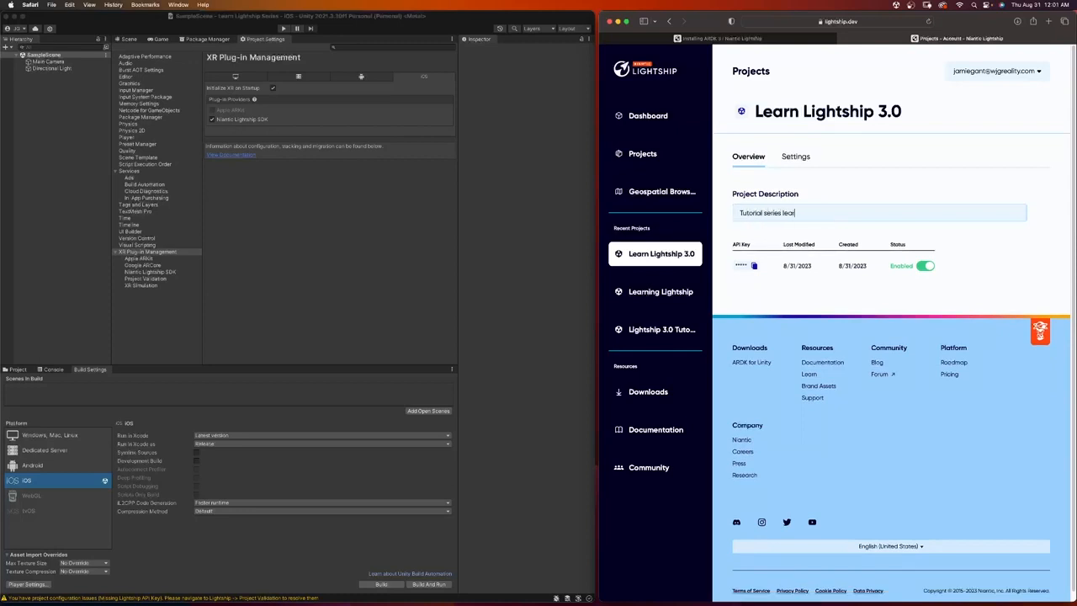
{"action": "type", "text": "ntic Lightship 3.0 to create AR experiences"}
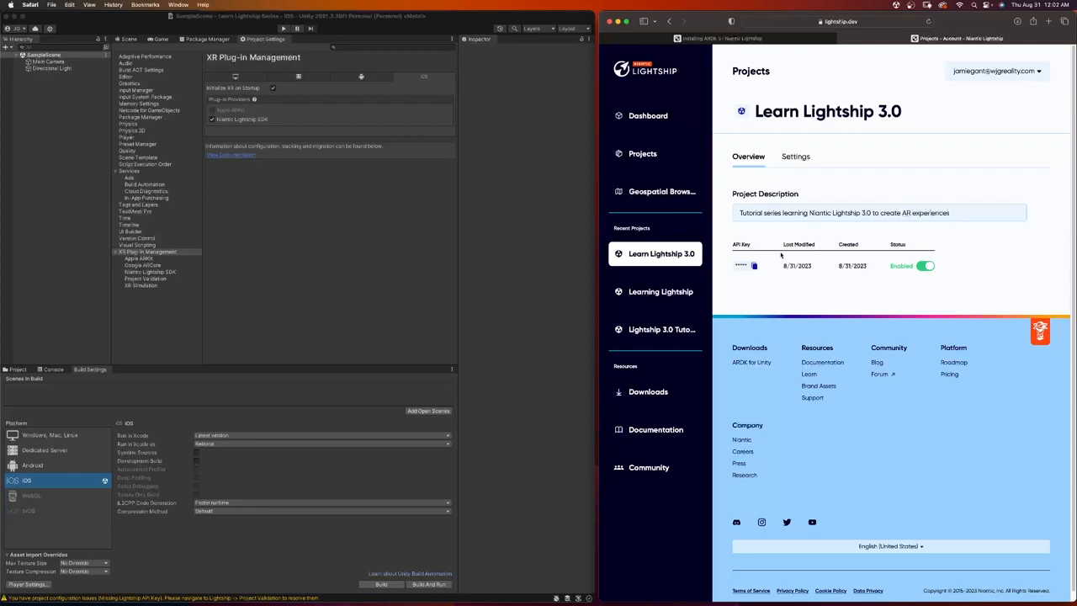
Step: Copy the new Lightship project's API key and paste it into the Api Key field of Unity's Lightship Settings
{"action": "left_click", "coordinate": [755, 268]}
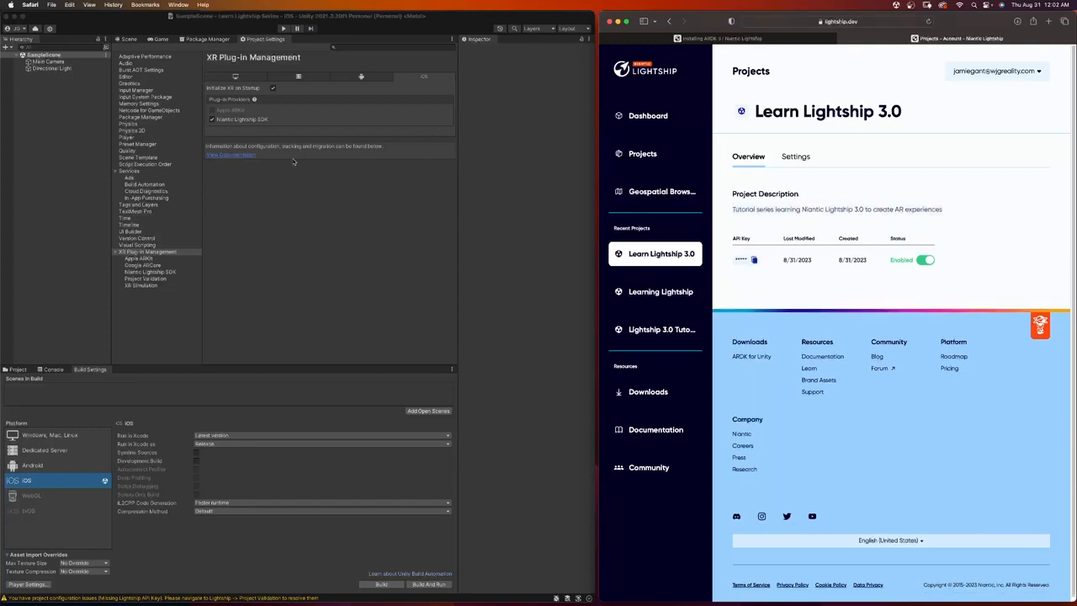
{"action": "left_click", "coordinate": [226, 99]}
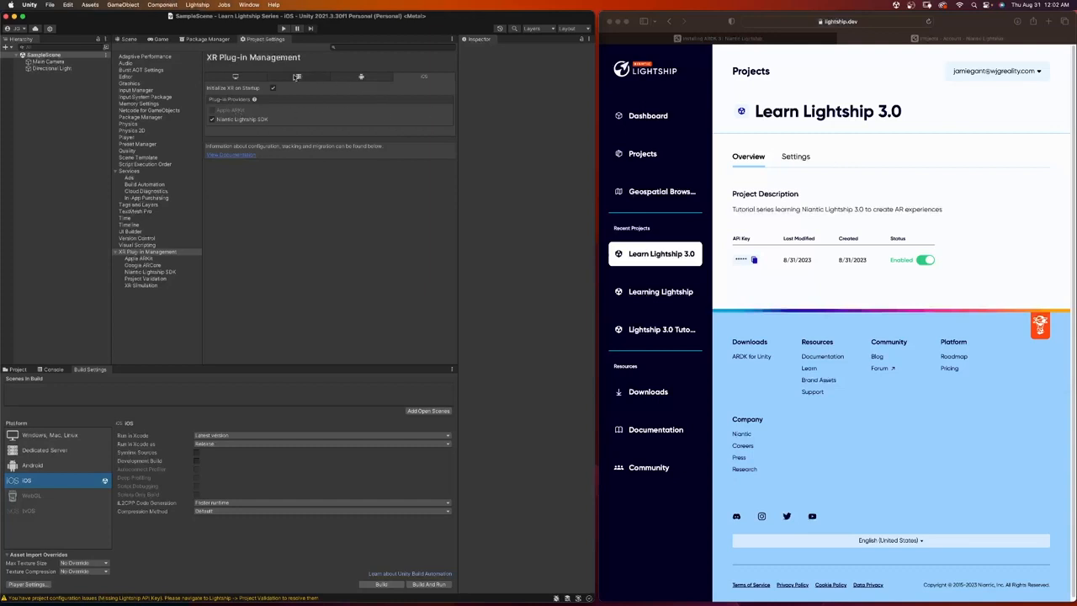
{"action": "left_click", "coordinate": [198, 5]}
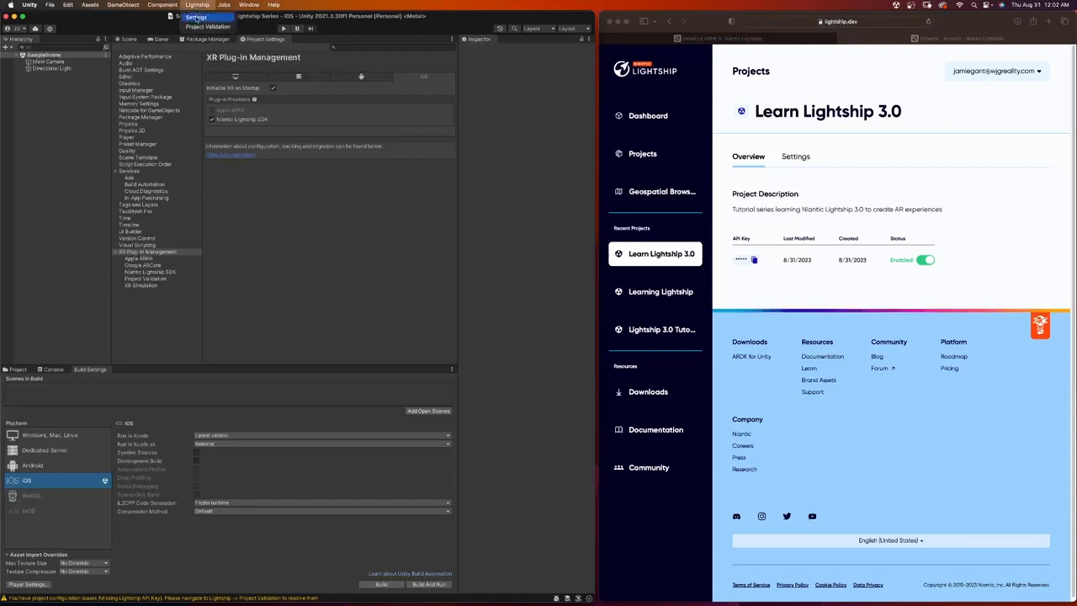
{"action": "left_click", "coordinate": [198, 17]}
{"action": "left_click", "coordinate": [547, 79]}
{"action": "key", "text": "super+v"}
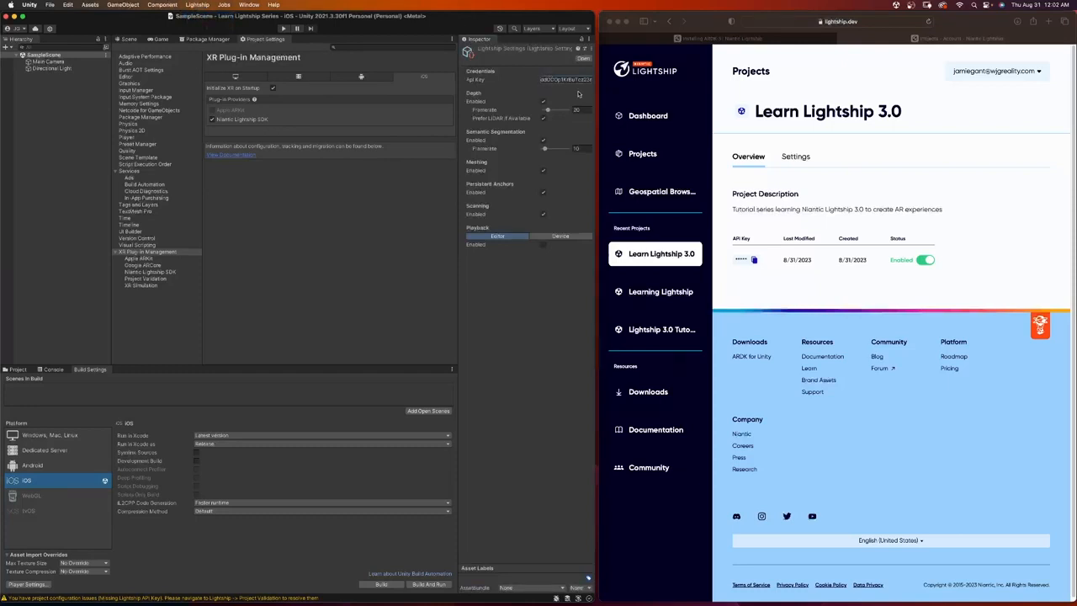
{"action": "left_click", "coordinate": [579, 94]}
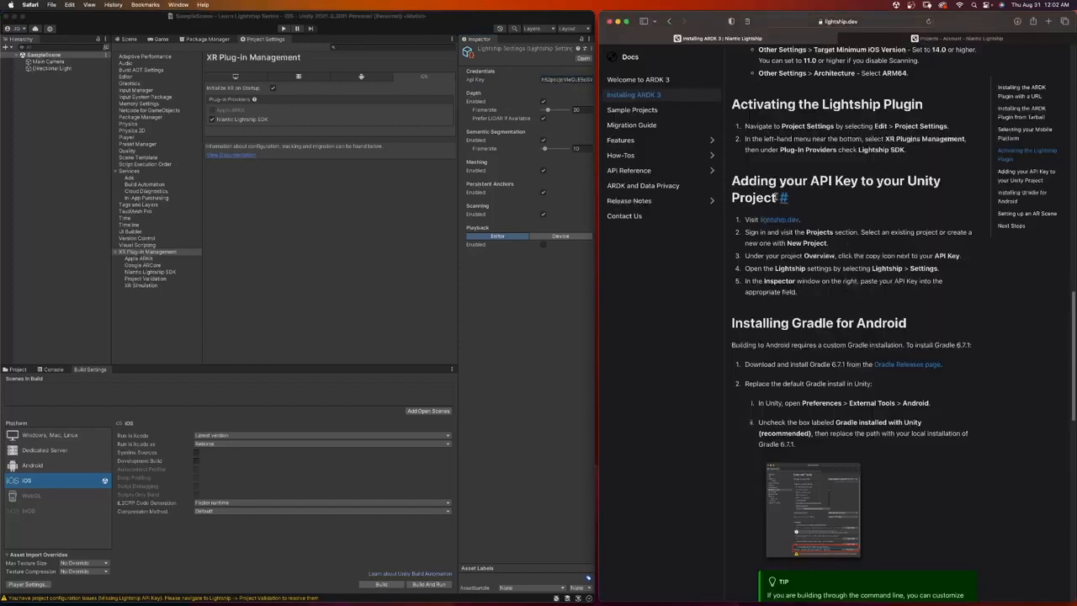
Step: Read the guide's sections on adding the API key, installing Gradle for Android and setting up an AR scene
{"action": "left_click_drag", "start_coordinate": [732, 175], "coordinate": [799, 293]}
{"action": "scroll", "coordinate": [860, 250], "scroll_direction": "down", "scroll_amount": 5}
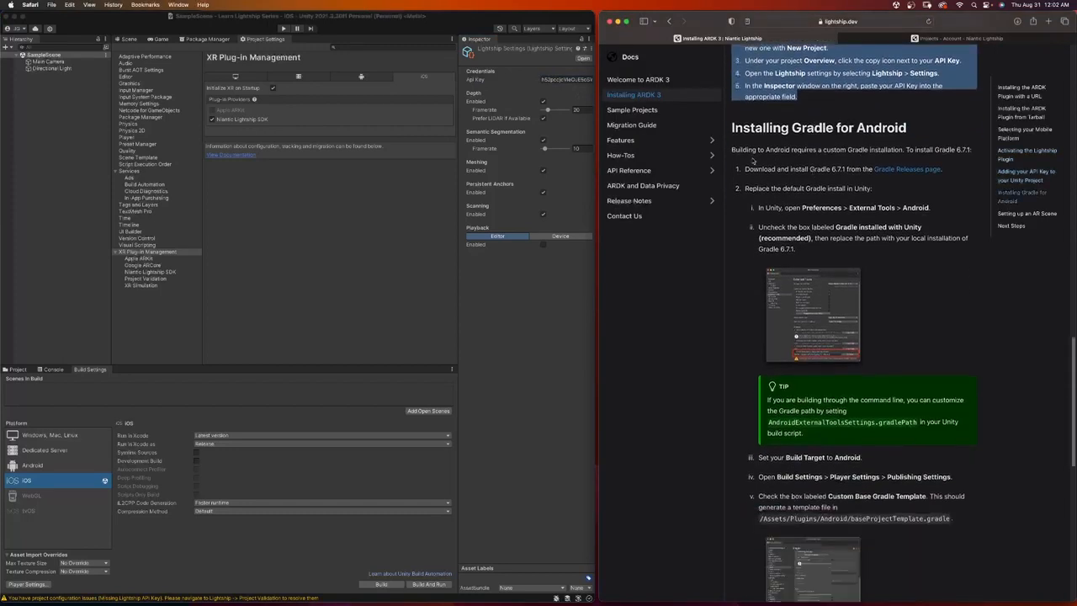
{"action": "left_click_drag", "start_coordinate": [732, 124], "coordinate": [852, 475]}
{"action": "scroll", "coordinate": [852, 472], "scroll_direction": "down", "scroll_amount": 1}
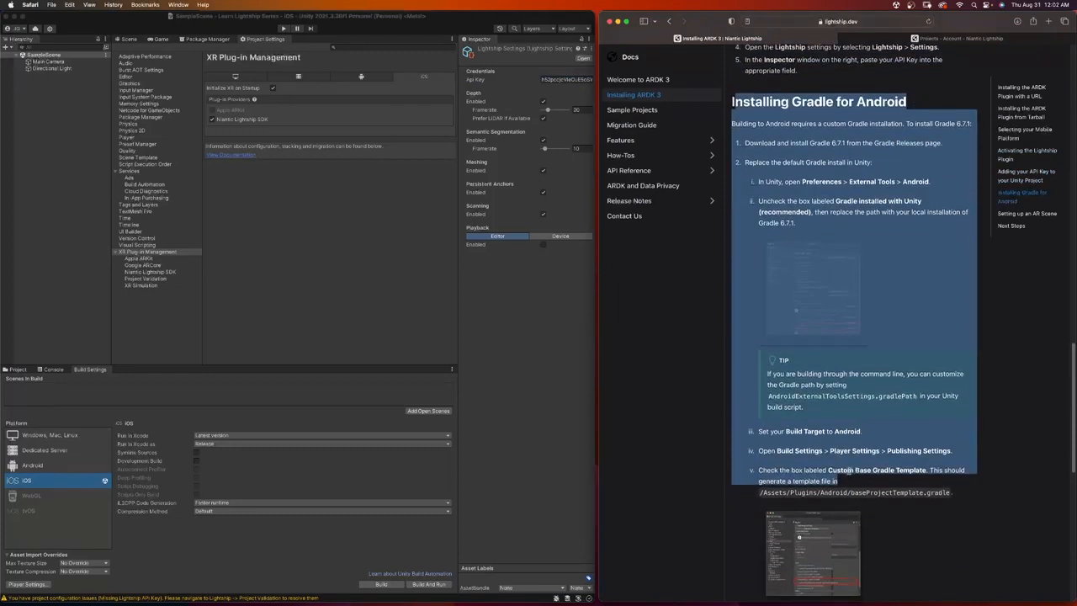
{"action": "scroll", "coordinate": [873, 424], "scroll_direction": "down", "scroll_amount": 10}
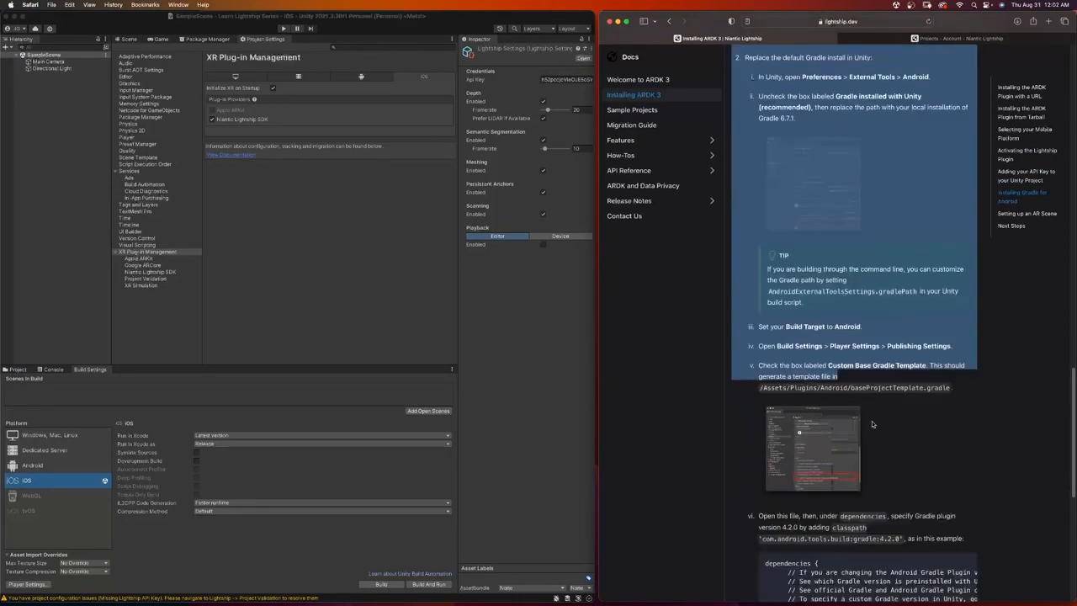
{"action": "scroll", "coordinate": [852, 418], "scroll_direction": "down", "scroll_amount": 2}
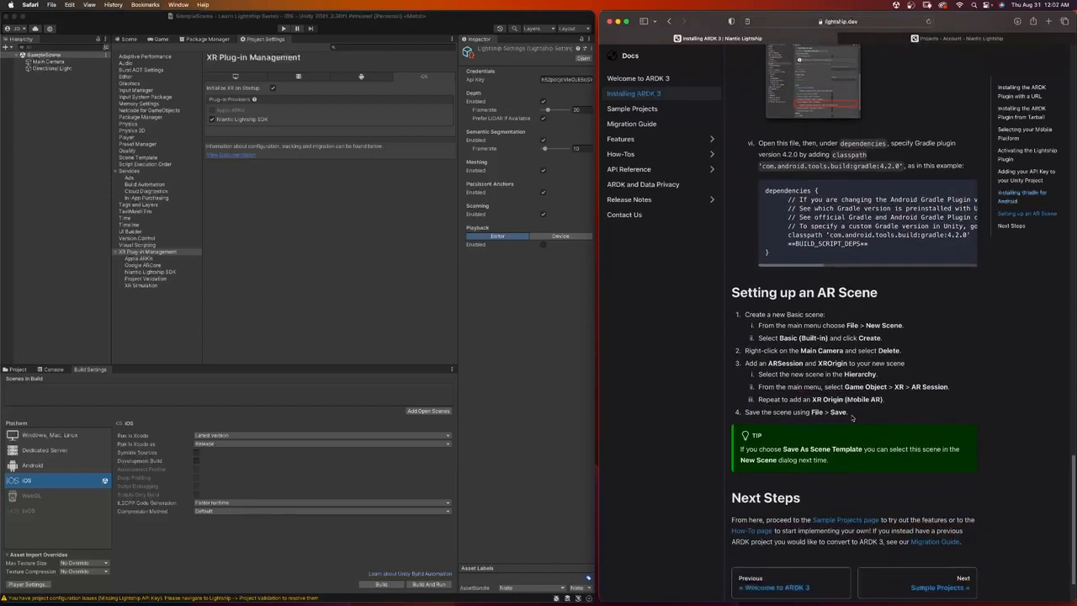
{"action": "left_click_drag", "start_coordinate": [731, 223], "coordinate": [871, 462]}
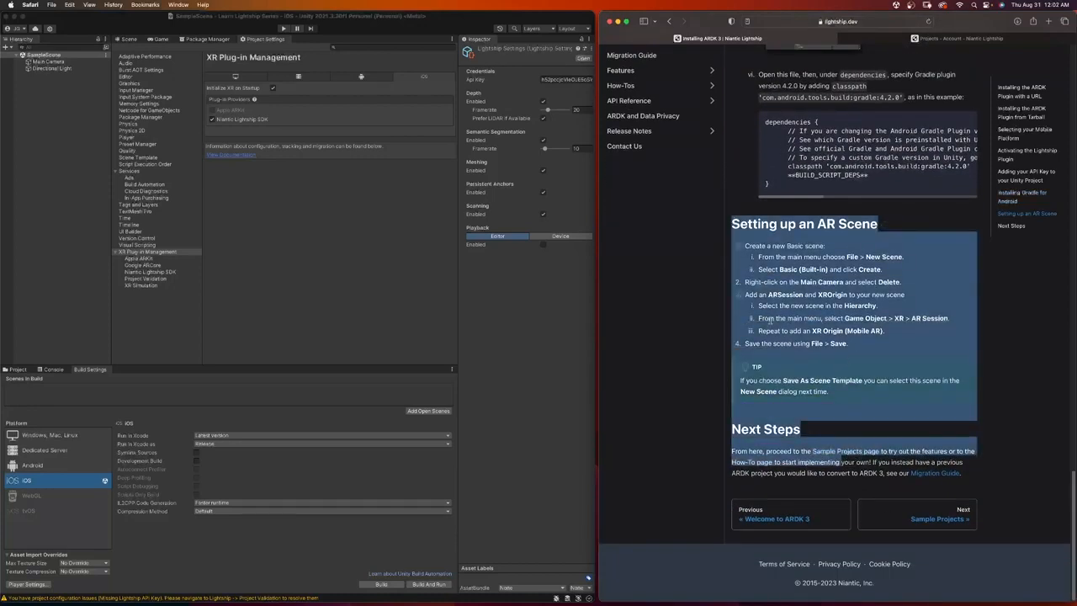
{"action": "left_click", "coordinate": [748, 245]}
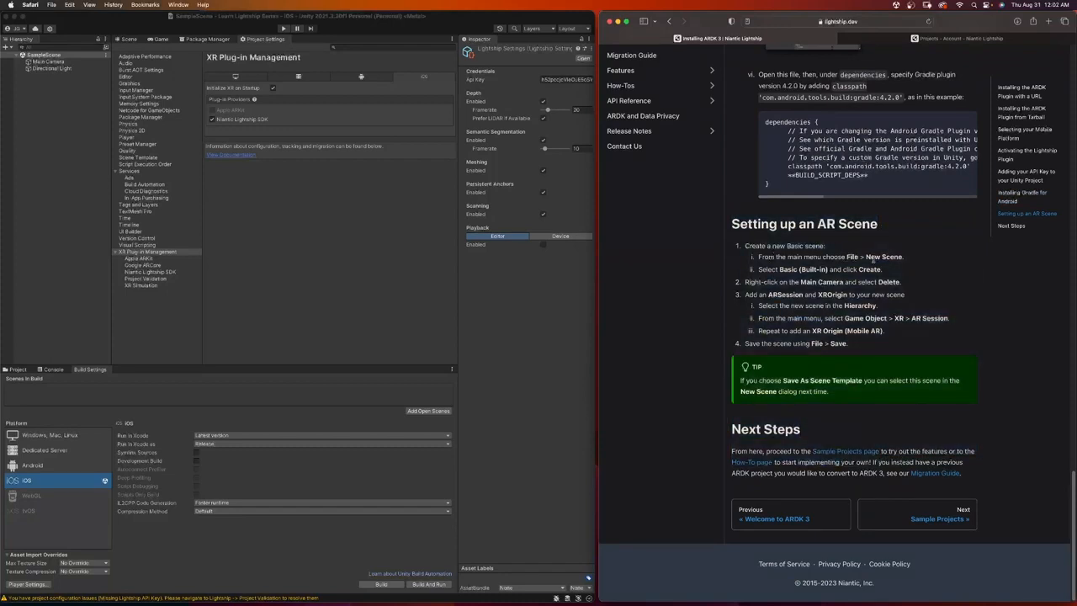
Step: Create a new Unity scene from the Basic (Built-in) template
{"action": "left_click", "coordinate": [38, 274]}
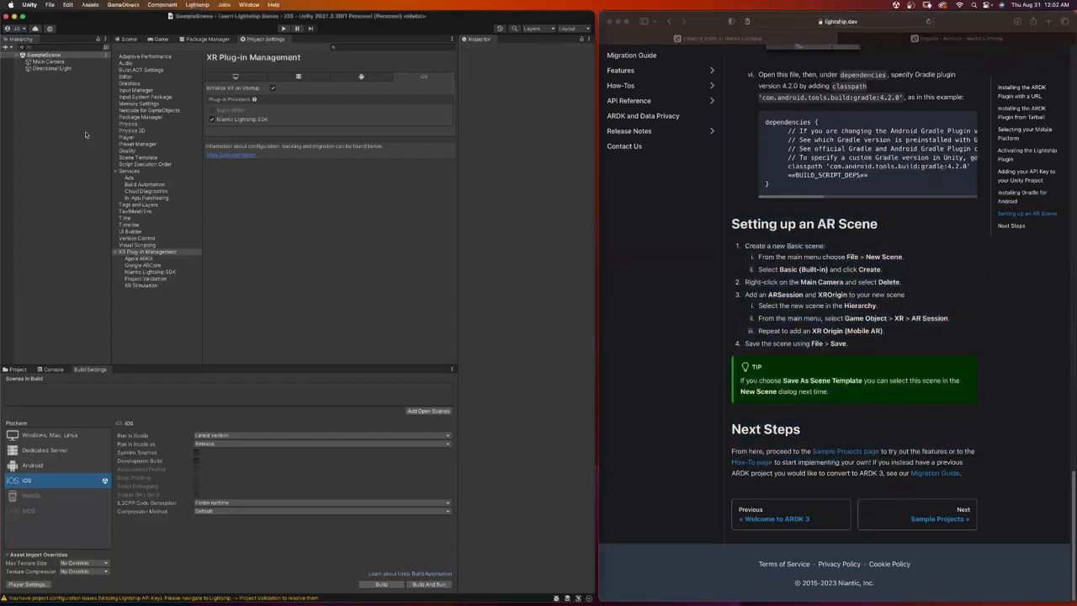
{"action": "left_click", "coordinate": [51, 5]}
{"action": "left_click", "coordinate": [60, 27]}
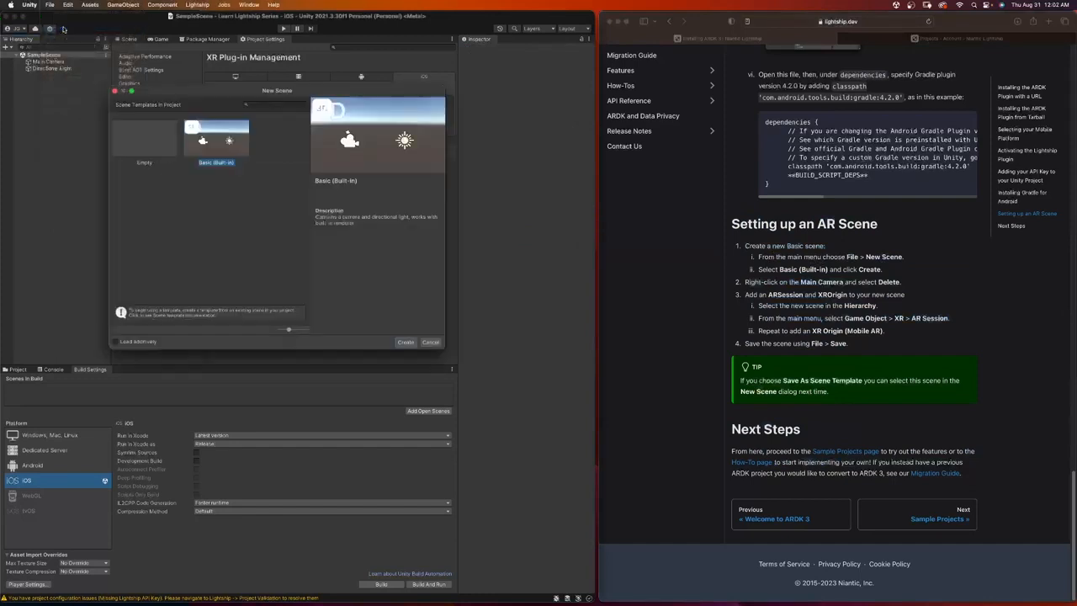
{"action": "left_click", "coordinate": [405, 342]}
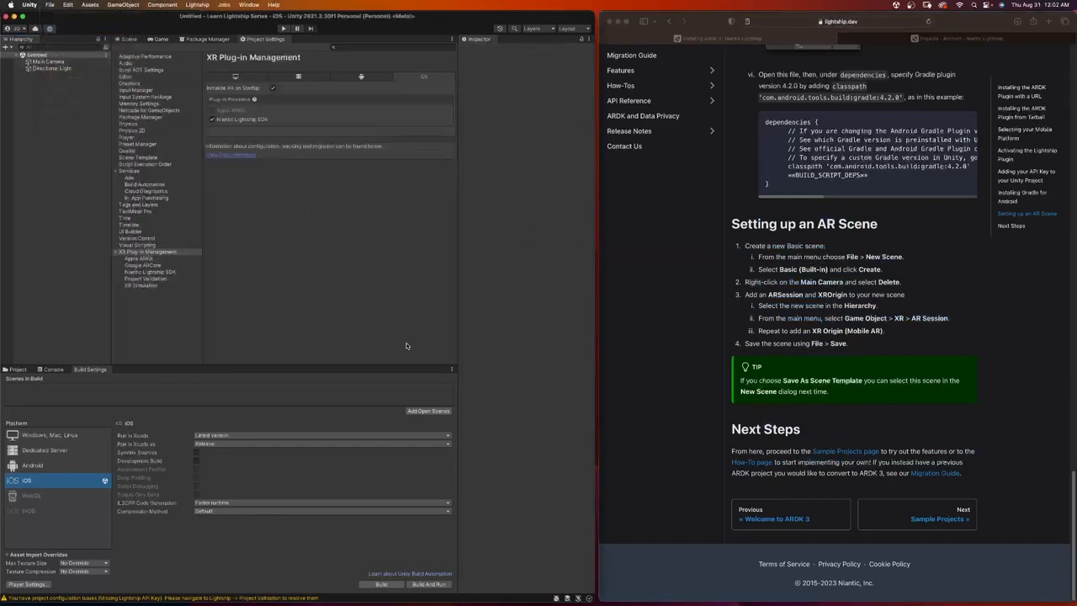
Step: Show the Scene view and delete the Main Camera from the new scene
{"action": "left_click", "coordinate": [126, 39]}
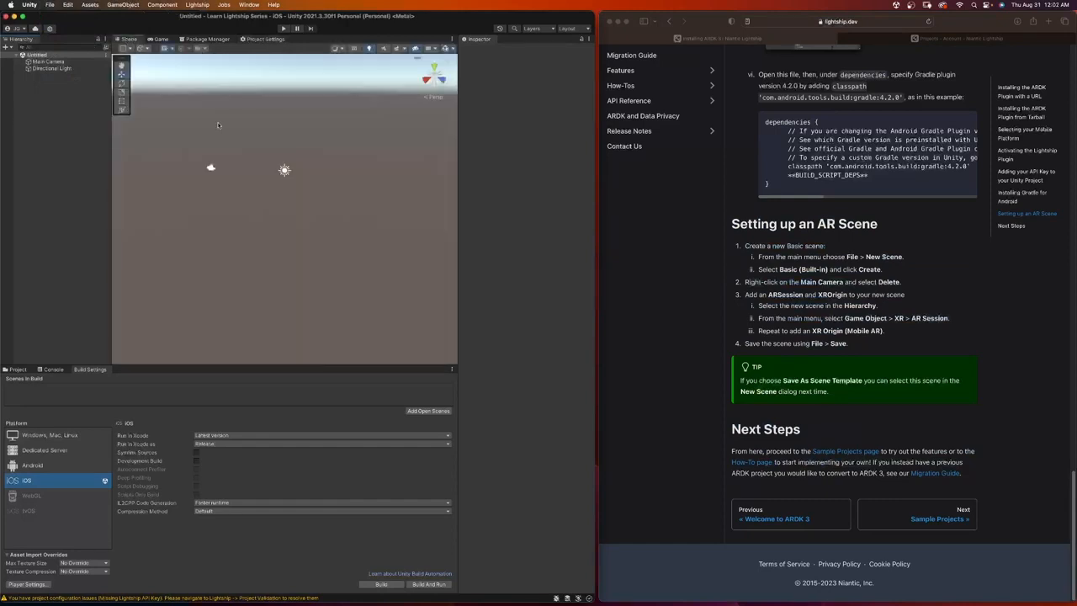
{"action": "right_click", "coordinate": [35, 62]}
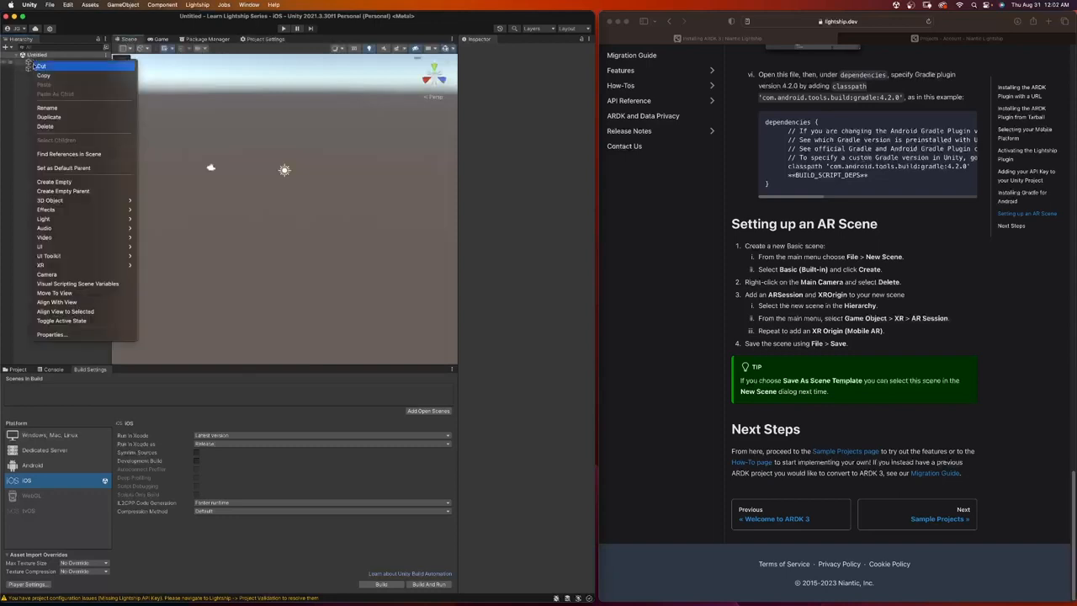
{"action": "left_click", "coordinate": [57, 129]}
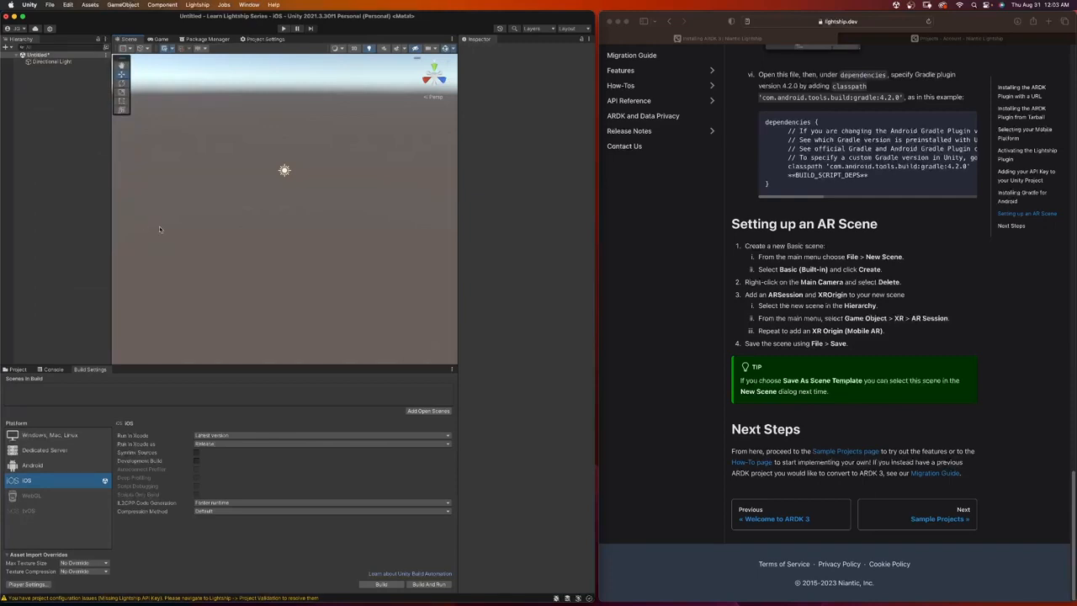
Step: Check the guide's ARSession and XROrigin instructions and add an AR Session object to the new scene
{"action": "left_click", "coordinate": [764, 340]}
{"action": "left_click_drag", "start_coordinate": [747, 294], "coordinate": [854, 338]}
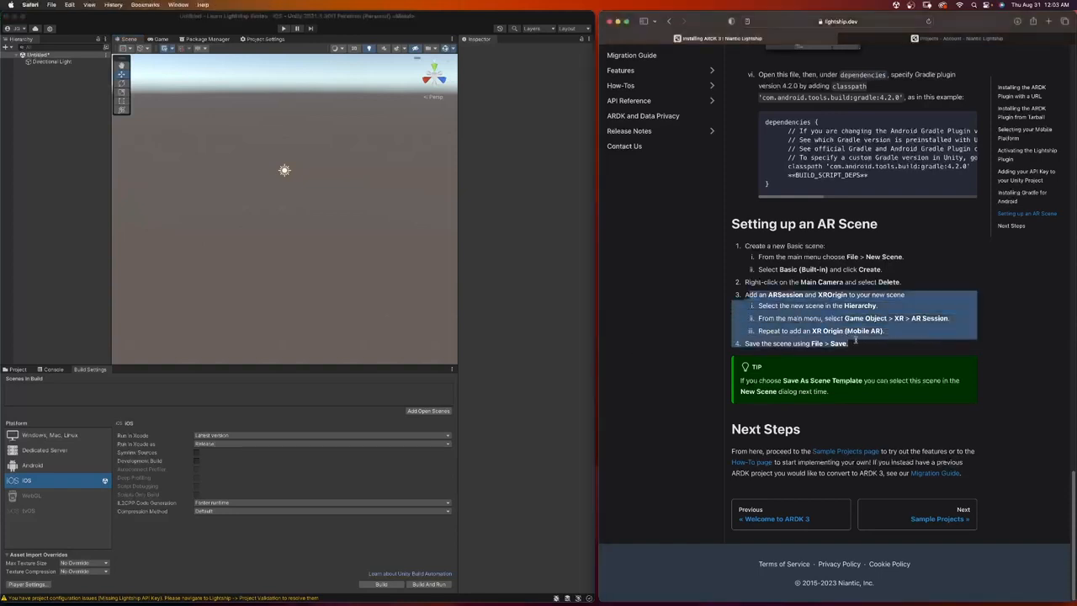
{"action": "left_click", "coordinate": [501, 280]}
{"action": "left_click", "coordinate": [123, 5]}
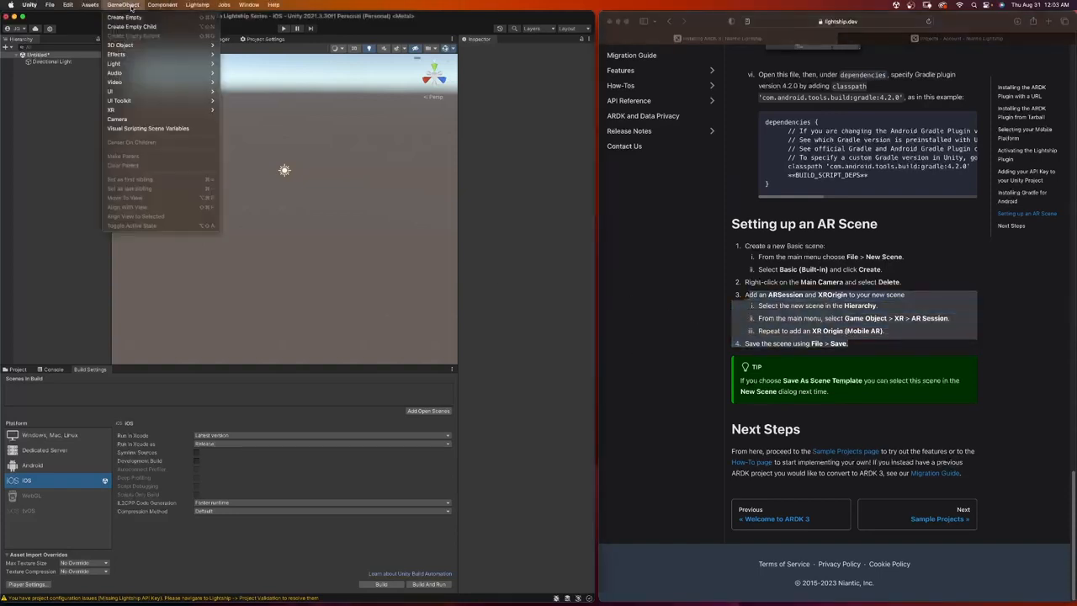
{"action": "mouse_move", "coordinate": [128, 110]}
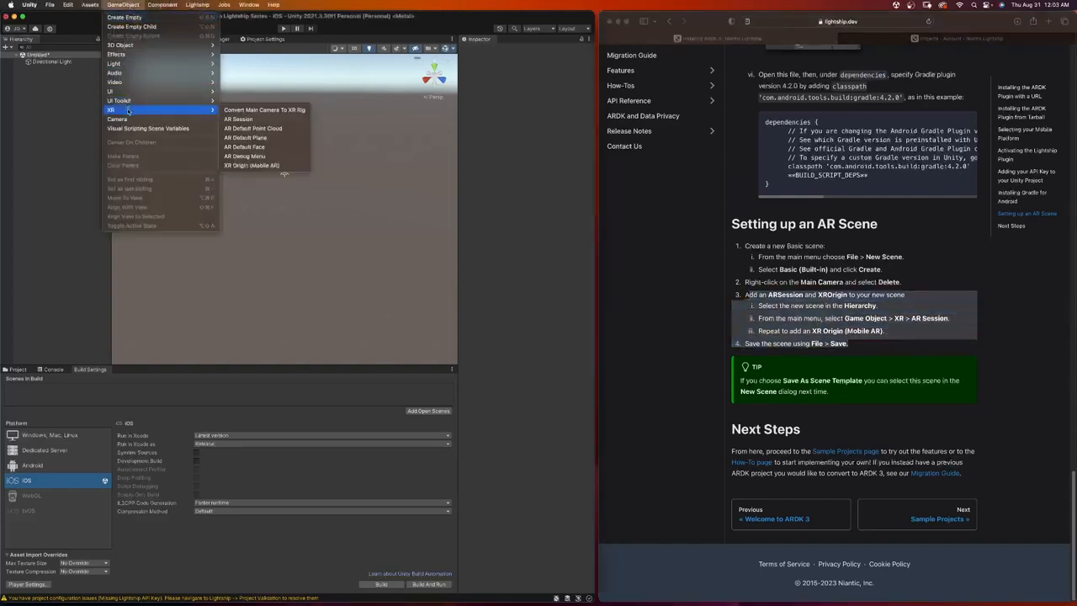
{"action": "left_click", "coordinate": [260, 118]}
{"action": "left_click", "coordinate": [50, 103]}
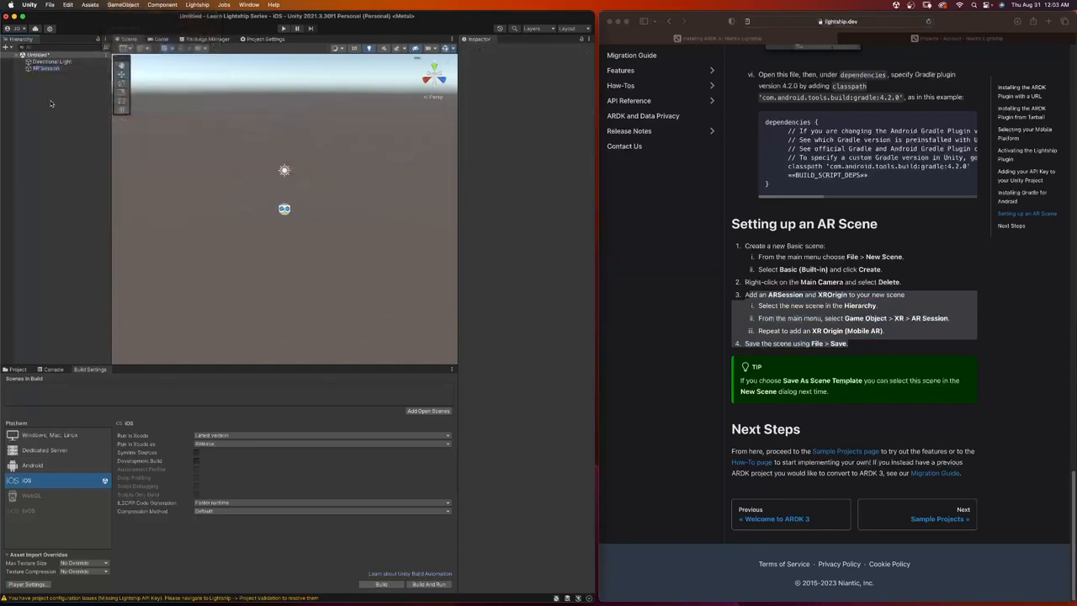
Step: Add an XR Origin (Mobile AR) object to the scene and expand it down to its Main Camera
{"action": "left_click", "coordinate": [128, 7]}
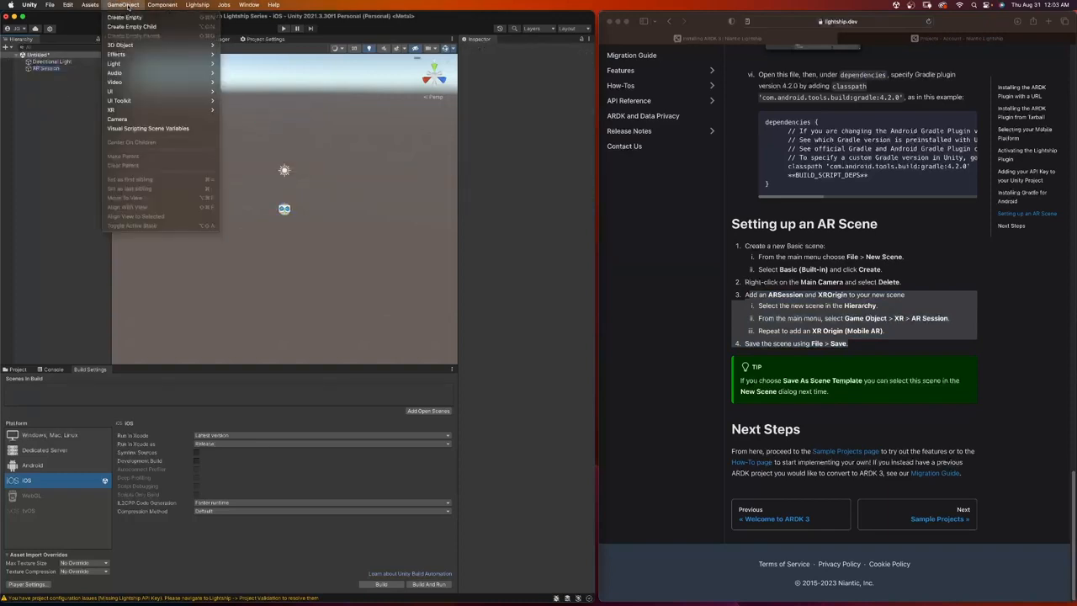
{"action": "left_click", "coordinate": [48, 102]}
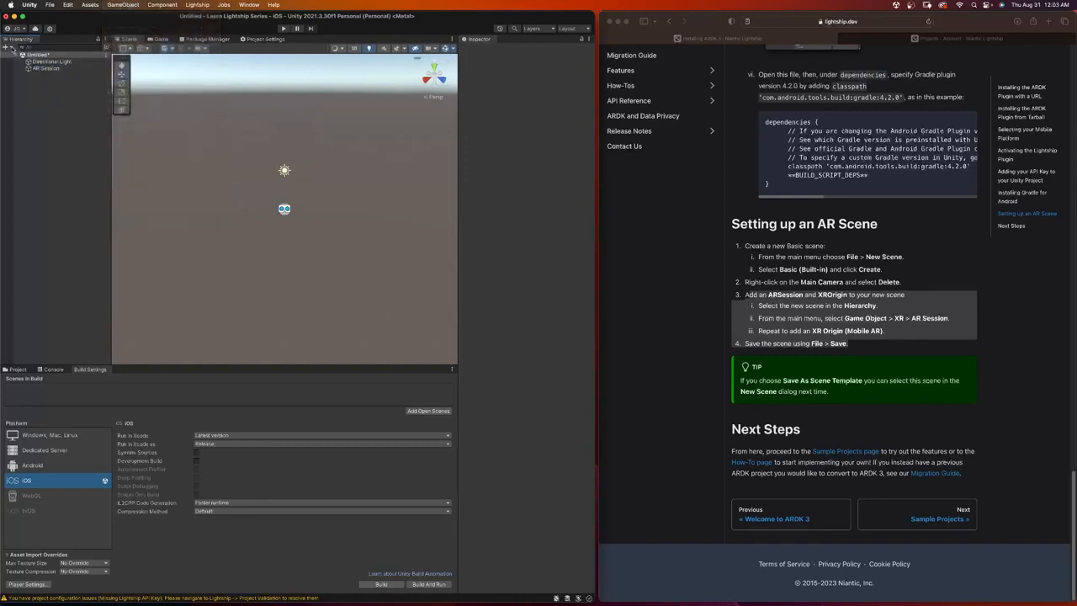
{"action": "left_click", "coordinate": [8, 48]}
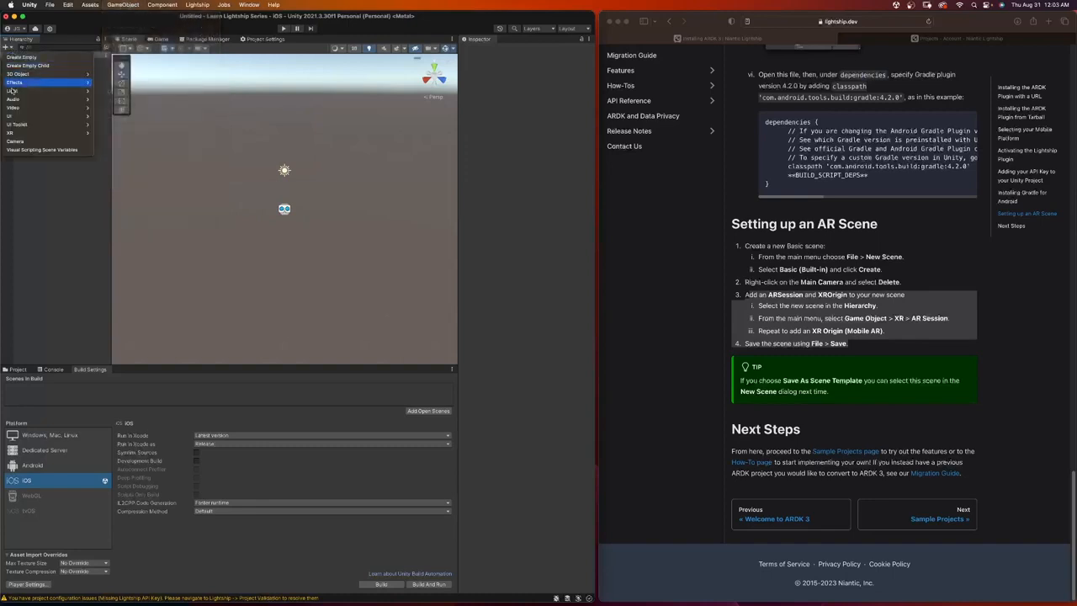
{"action": "mouse_move", "coordinate": [26, 133]}
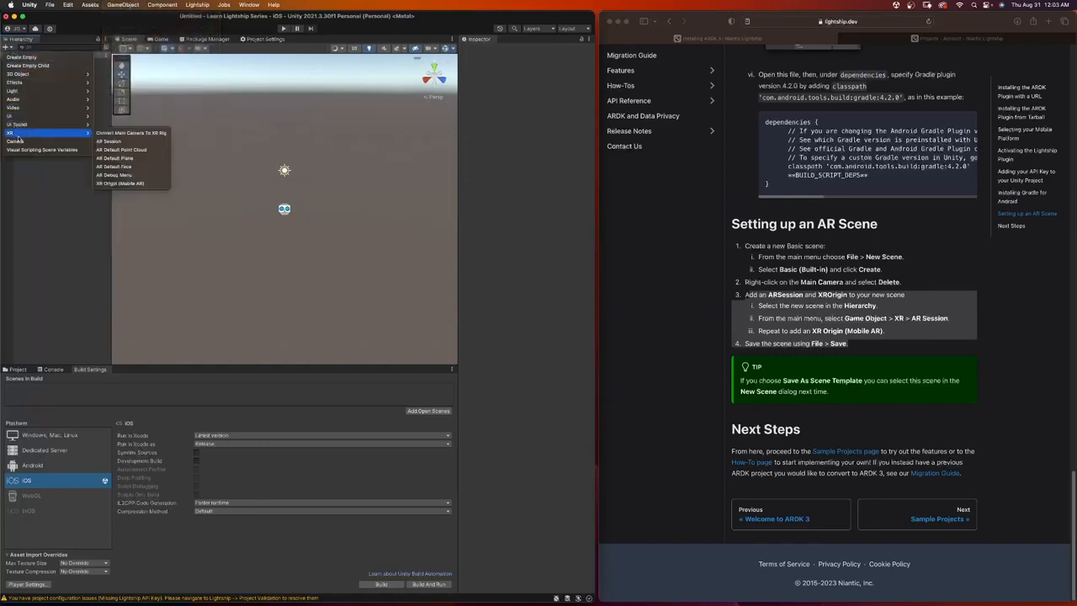
{"action": "left_click", "coordinate": [129, 187]}
{"action": "left_click", "coordinate": [23, 76]}
{"action": "left_click", "coordinate": [28, 82]}
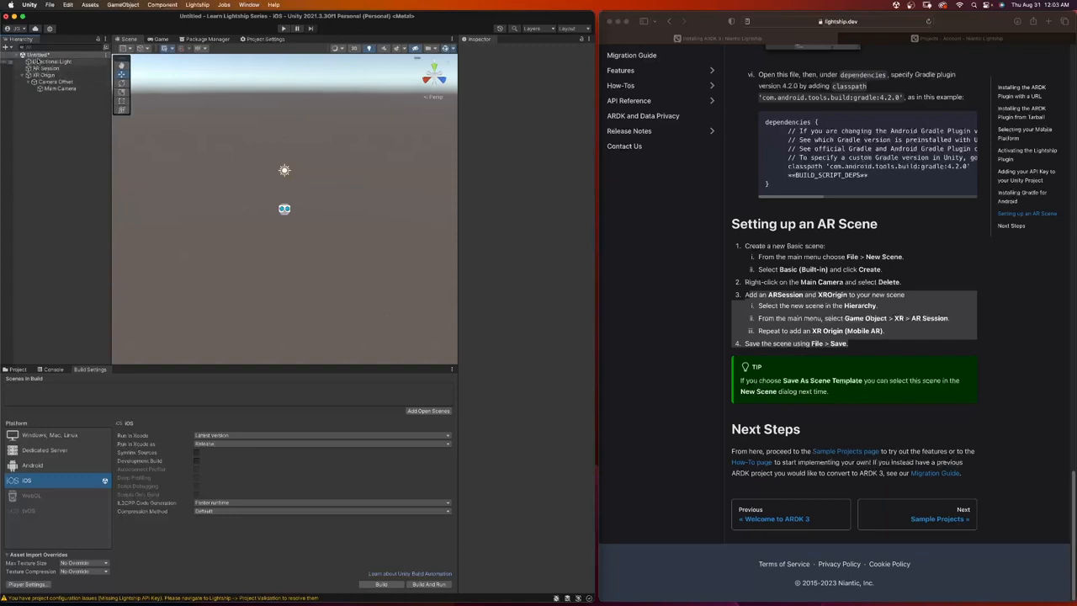
Step: Save the scene as LightshipSetup in the project's Assets/Scenes folder
{"action": "left_click", "coordinate": [51, 5]}
{"action": "left_click", "coordinate": [64, 60]}
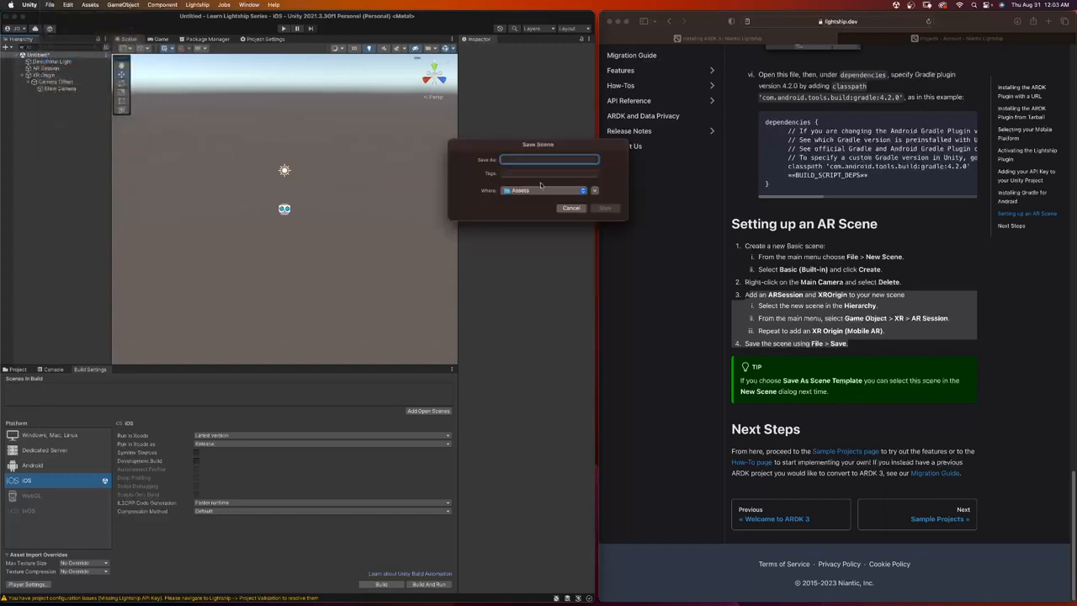
{"action": "left_click", "coordinate": [593, 191]}
{"action": "left_click", "coordinate": [627, 211]}
{"action": "left_click", "coordinate": [556, 158]}
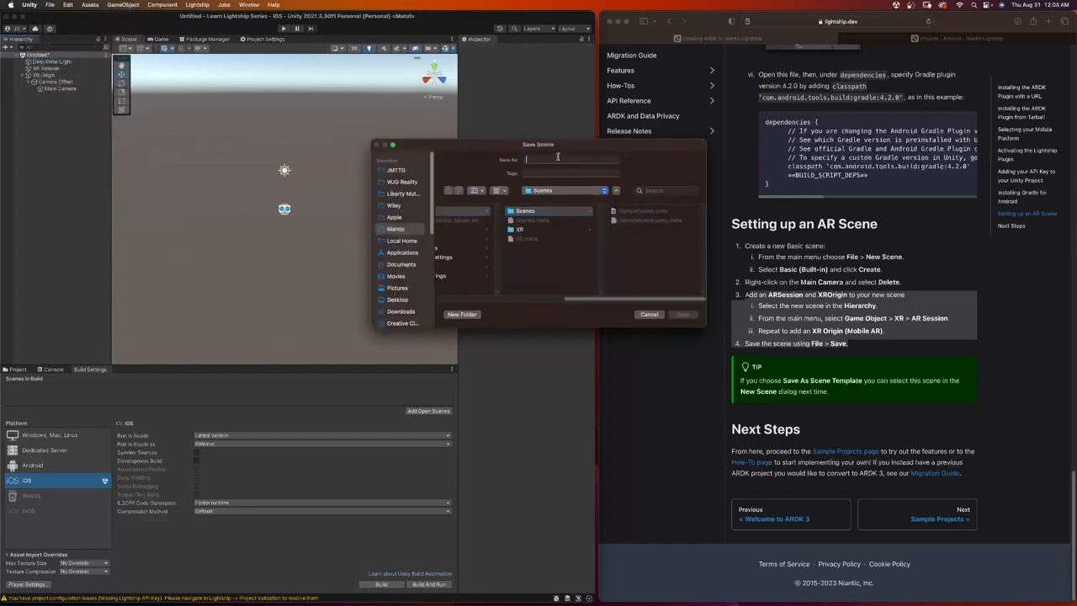
{"action": "type", "text": "Learn Light"}
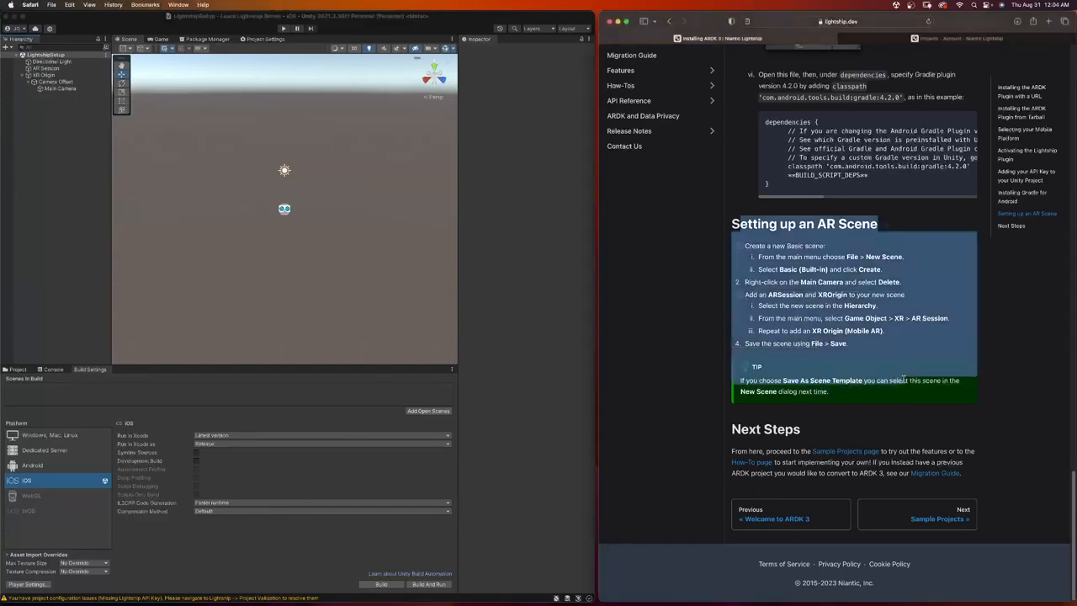
Step: Open the Real World Occlusion guide from the How-Tos in the Lightship documentation
{"action": "left_click", "coordinate": [798, 424]}
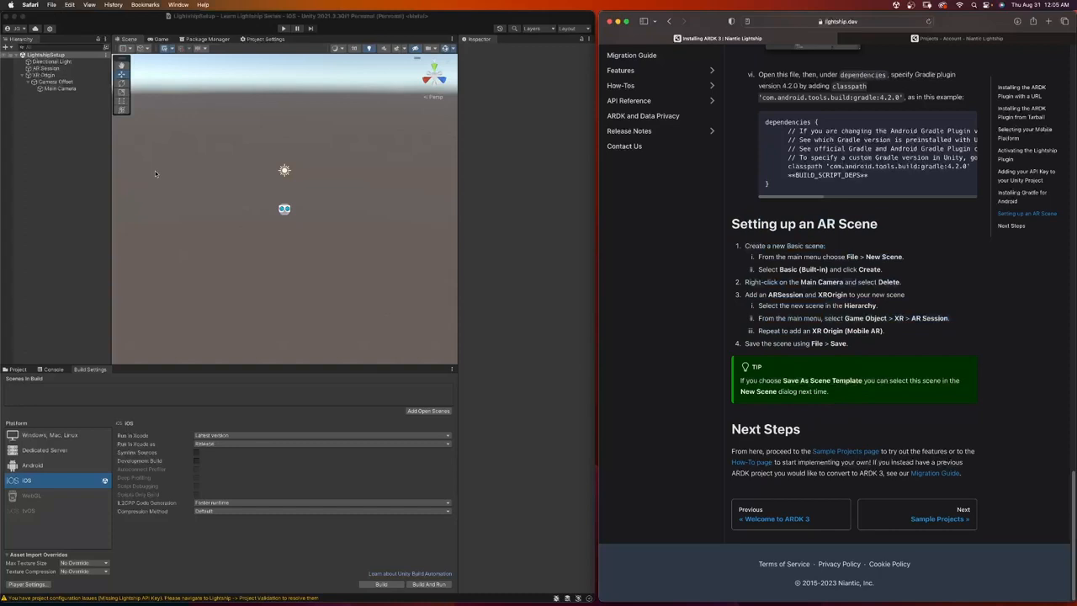
{"action": "left_click", "coordinate": [618, 87]}
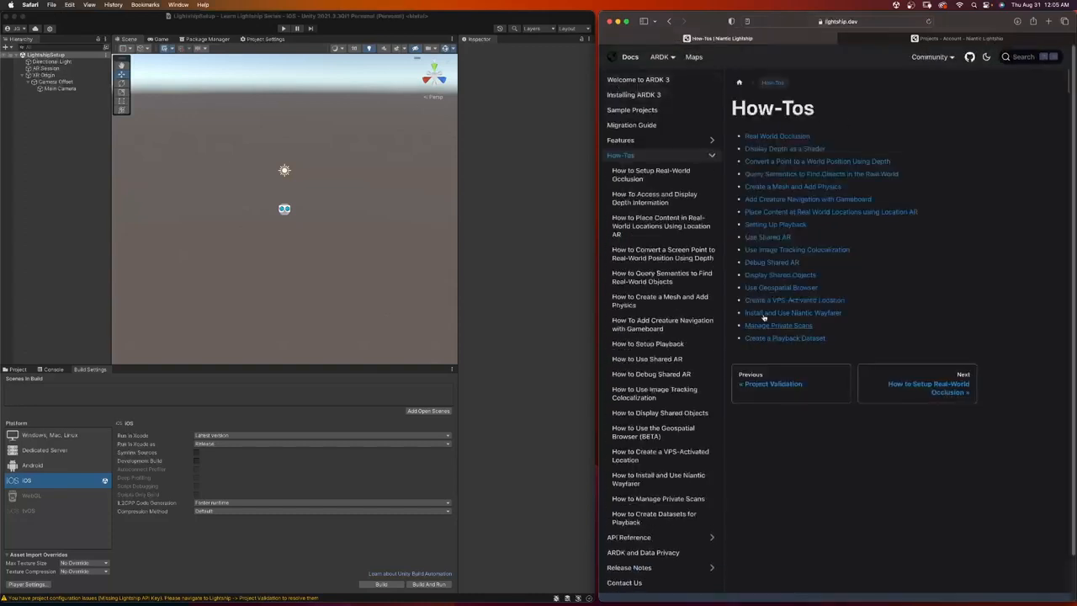
{"action": "left_click", "coordinate": [760, 136]}
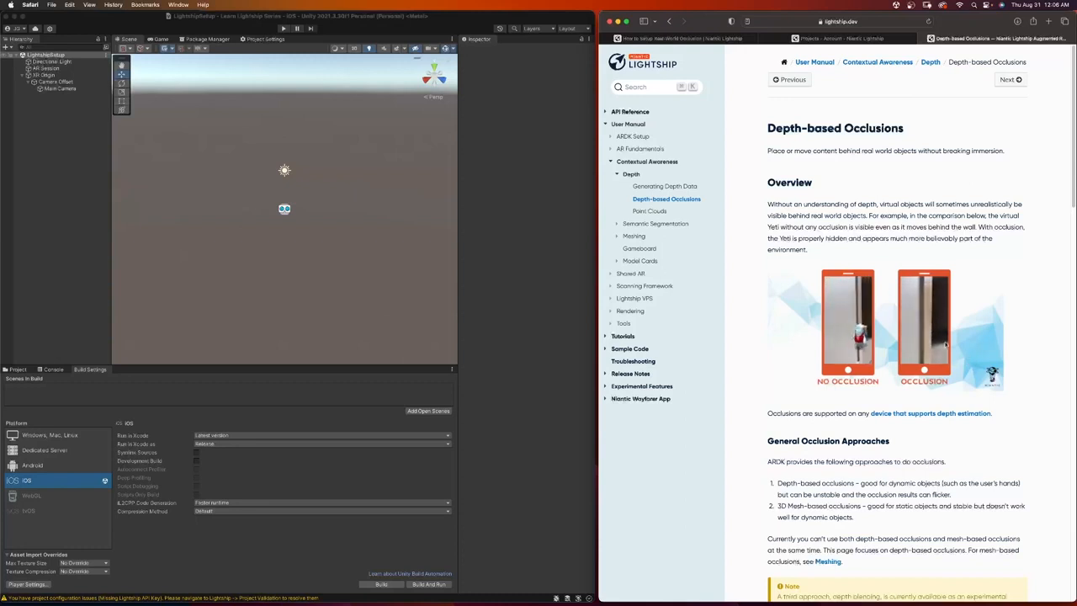
Step: Read the Depth-based Occlusions page, covering occlusion approaches, modes, enabling occlusions, semantic suppression and screen space mesh
{"action": "scroll", "coordinate": [822, 448], "scroll_direction": "down", "scroll_amount": 10}
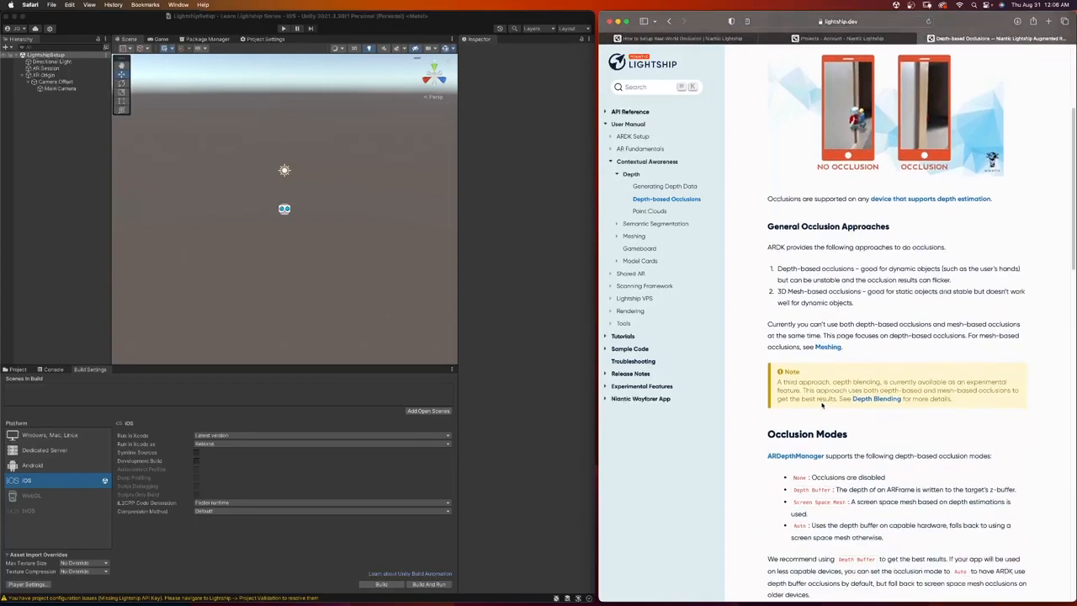
{"action": "scroll", "coordinate": [822, 405], "scroll_direction": "down", "scroll_amount": 9}
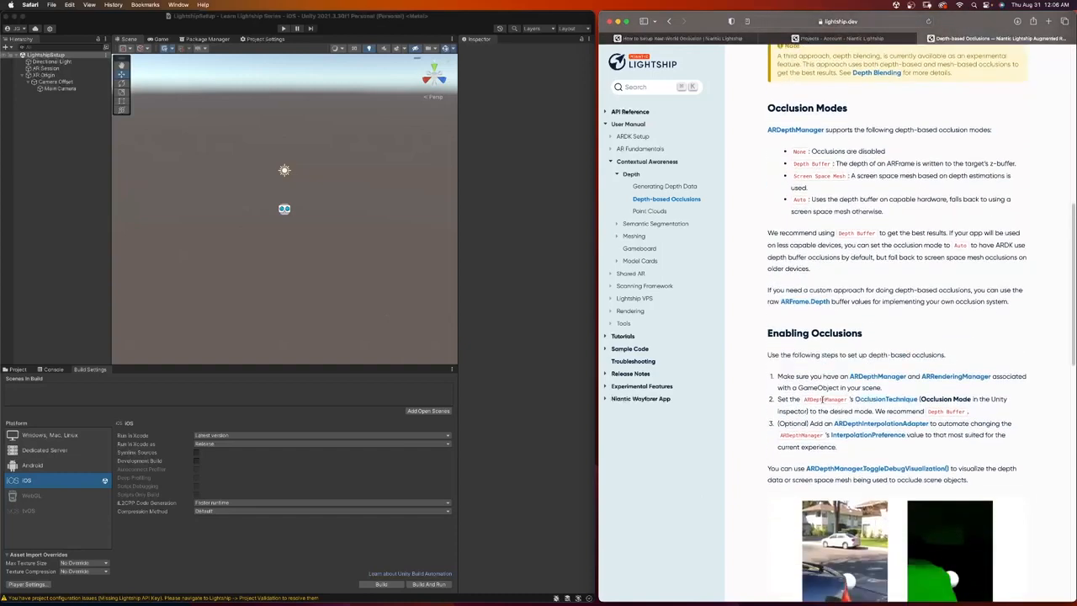
{"action": "scroll", "coordinate": [802, 293], "scroll_direction": "down", "scroll_amount": 12}
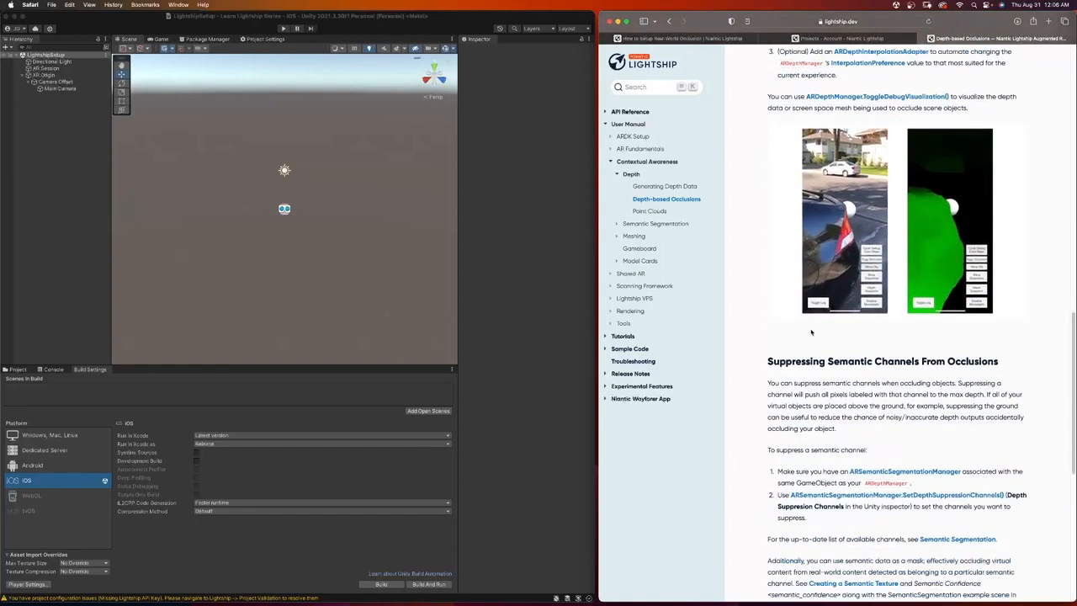
{"action": "scroll", "coordinate": [810, 332], "scroll_direction": "down", "scroll_amount": 9}
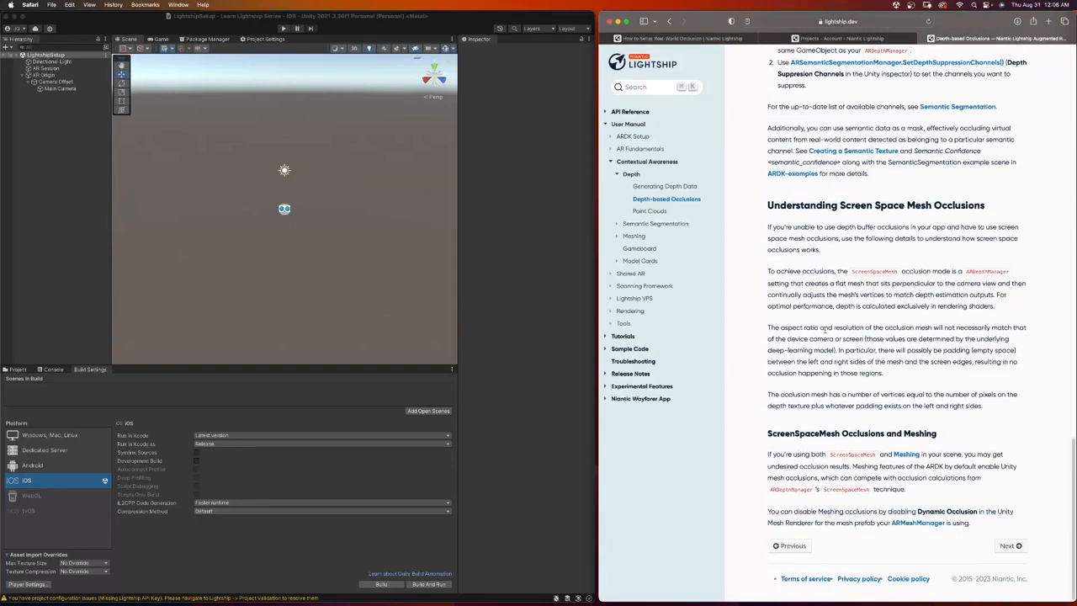
{"action": "scroll", "coordinate": [825, 330], "scroll_direction": "up", "scroll_amount": 20}
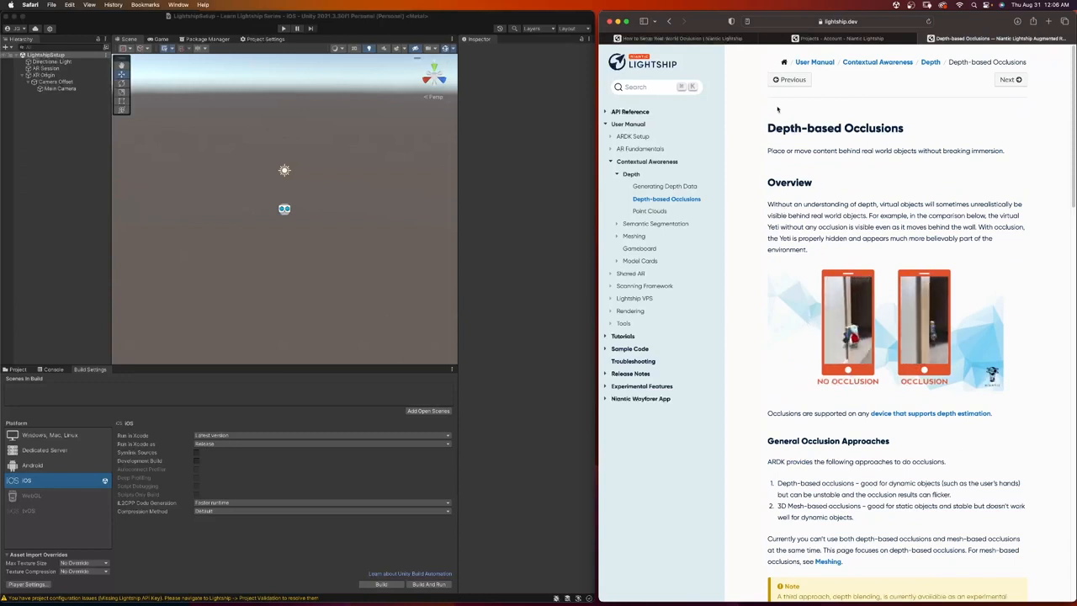
Step: Return to the How to Setup Real-World Occlusion guide and read its Setting Up Occlusion steps
{"action": "key", "text": "ctrl+Tab"}
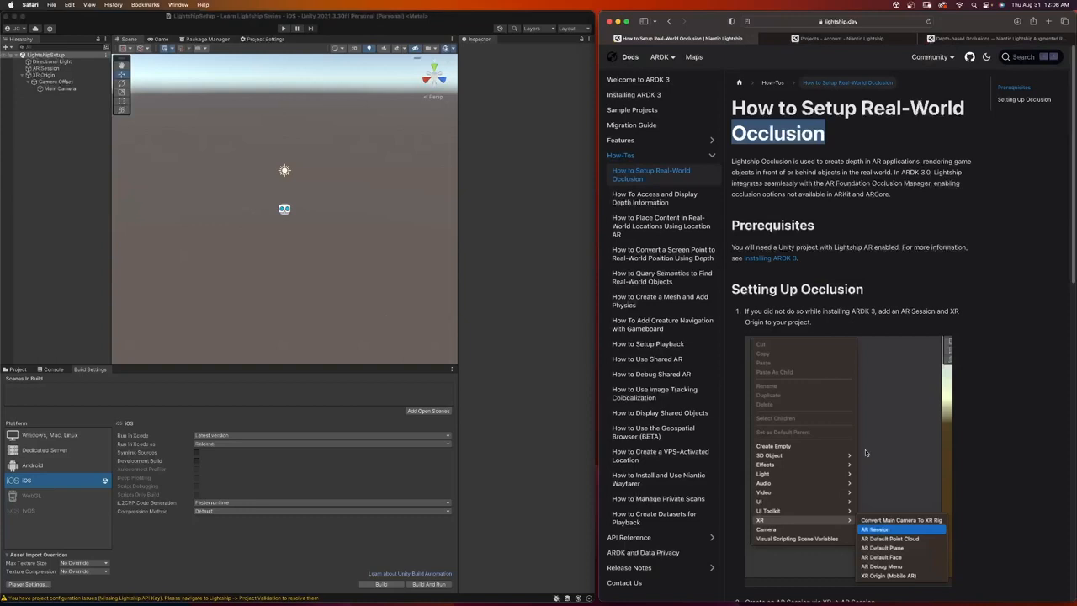
{"action": "scroll", "coordinate": [864, 452], "scroll_direction": "down", "scroll_amount": 5}
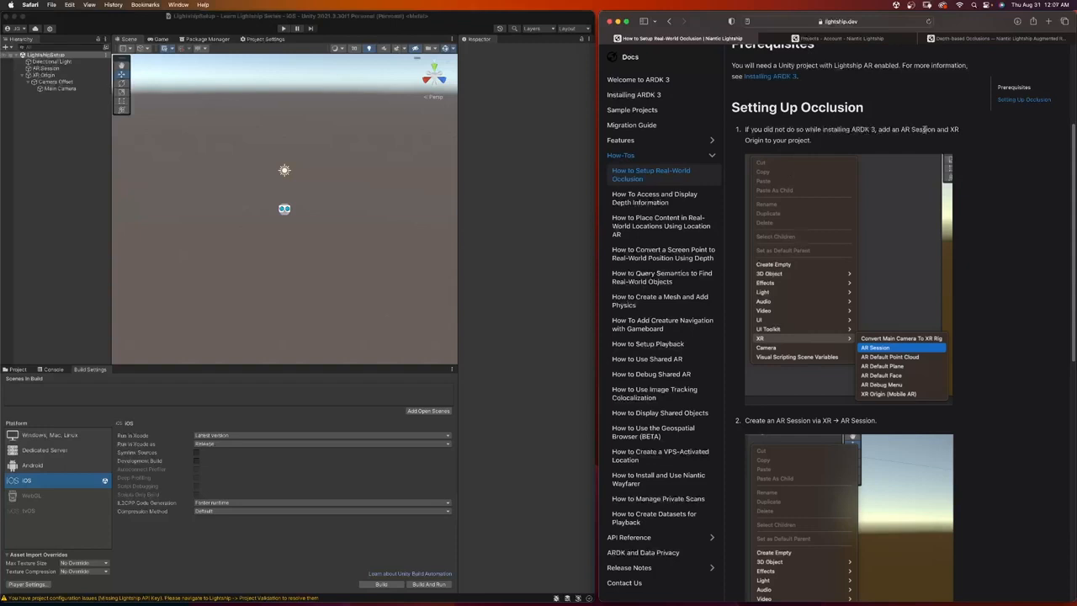
{"action": "scroll", "coordinate": [757, 152], "scroll_direction": "down", "scroll_amount": 5}
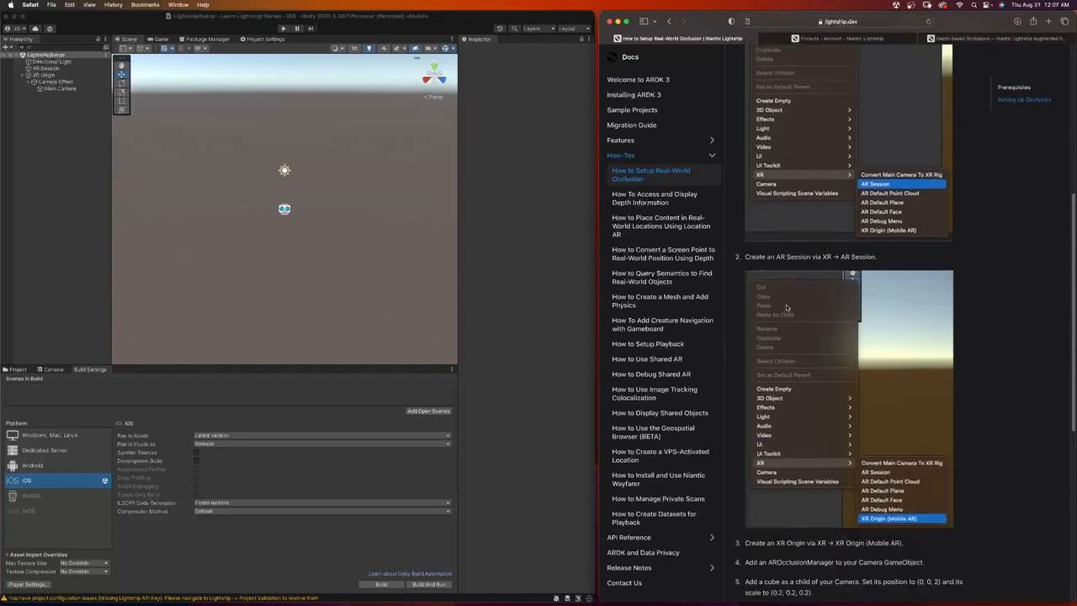
{"action": "scroll", "coordinate": [839, 347], "scroll_direction": "down", "scroll_amount": 7}
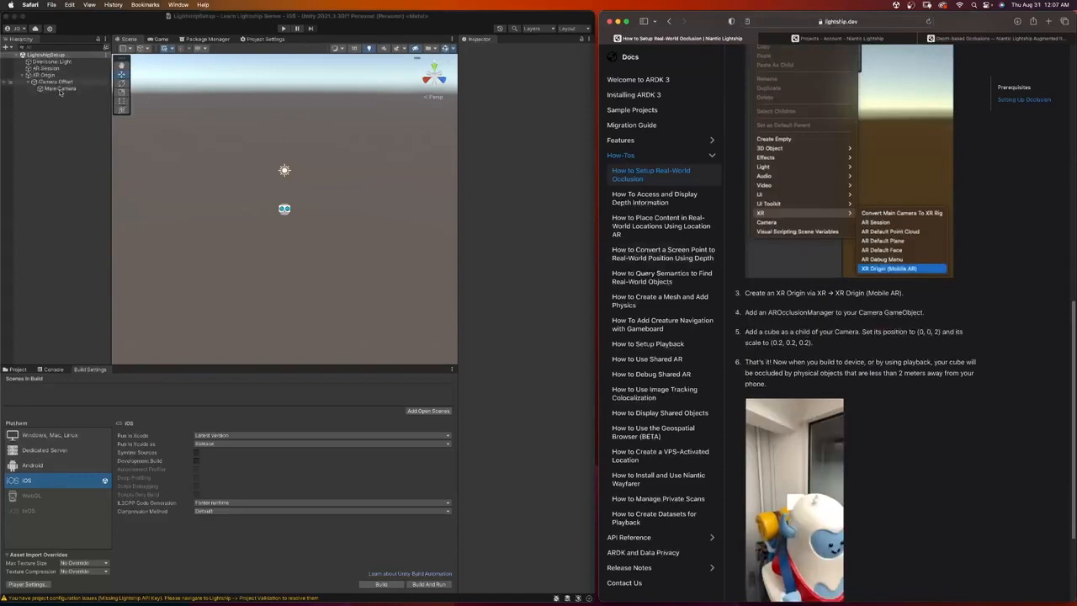
{"action": "scroll", "coordinate": [745, 311], "scroll_direction": "down", "scroll_amount": 1}
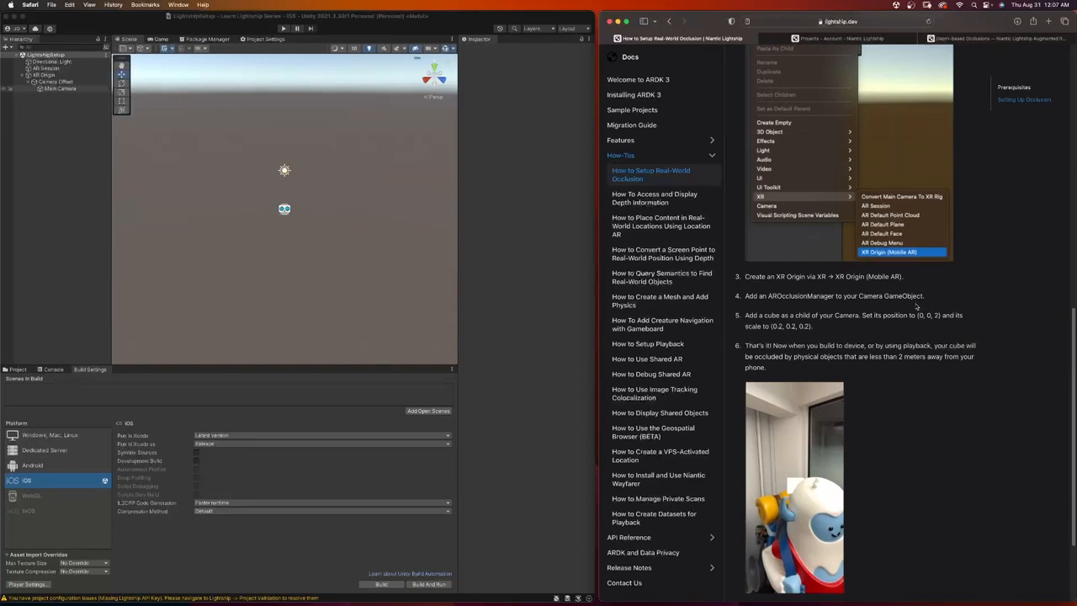
Step: Add an AR Occlusion Manager component to the Main Camera under XR Origin and review its settings
{"action": "left_click", "coordinate": [60, 89]}
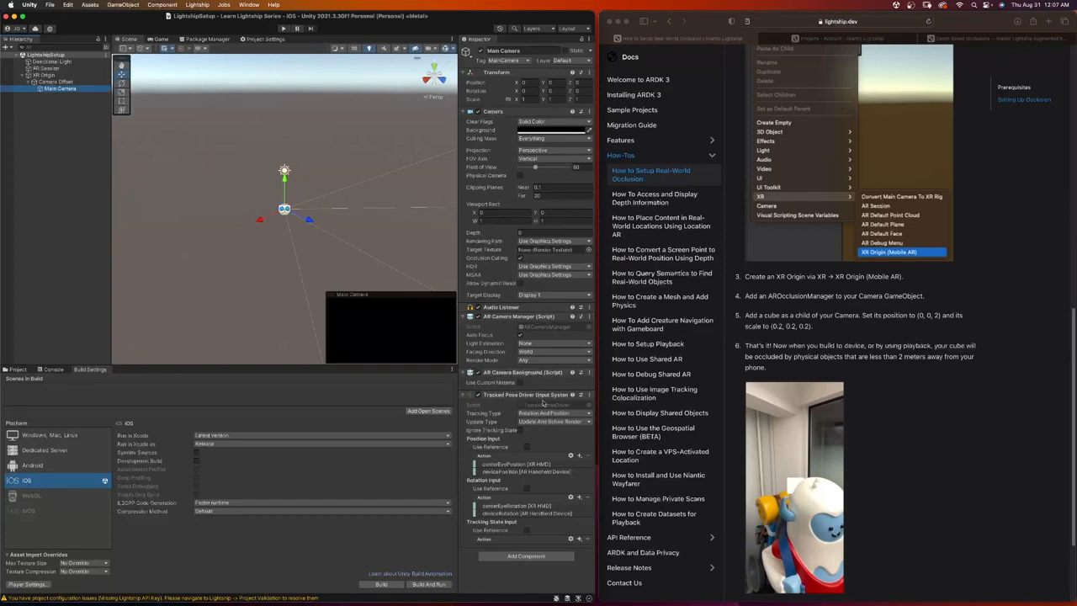
{"action": "left_click", "coordinate": [513, 556]}
{"action": "key", "text": "BackSpace"}
{"action": "key", "text": "BackSpace"}
{"action": "key", "text": "BackSpace"}
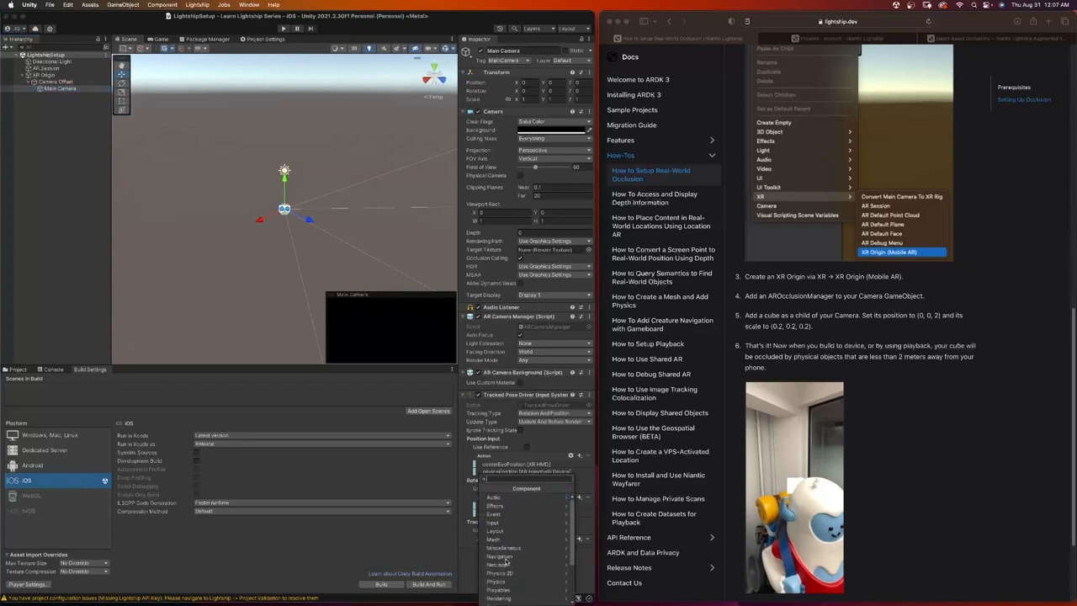
{"action": "type", "text": "ARO"}
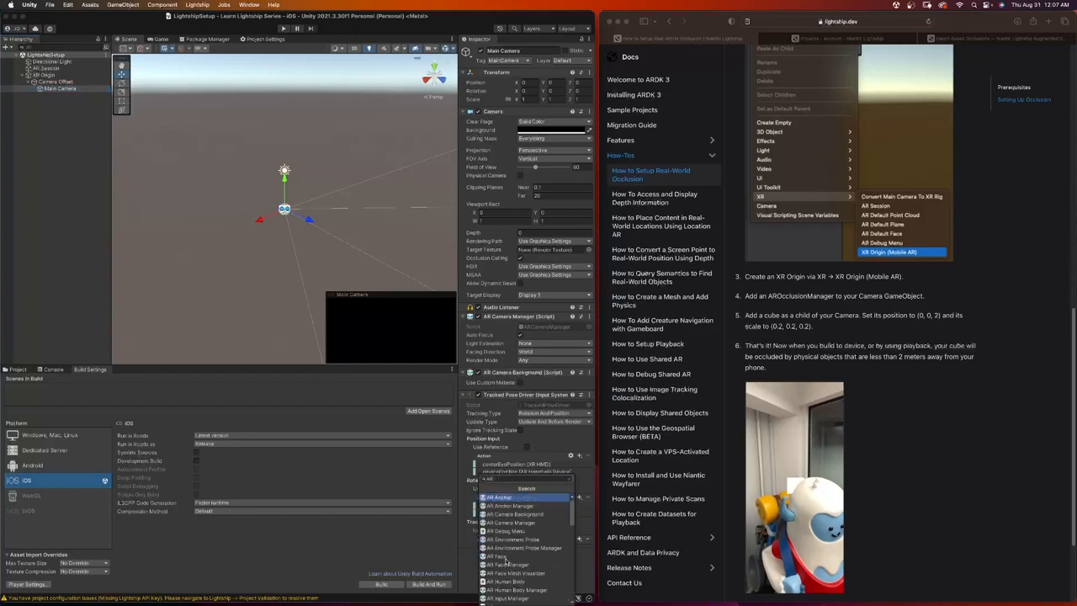
{"action": "type", "text": "c"}
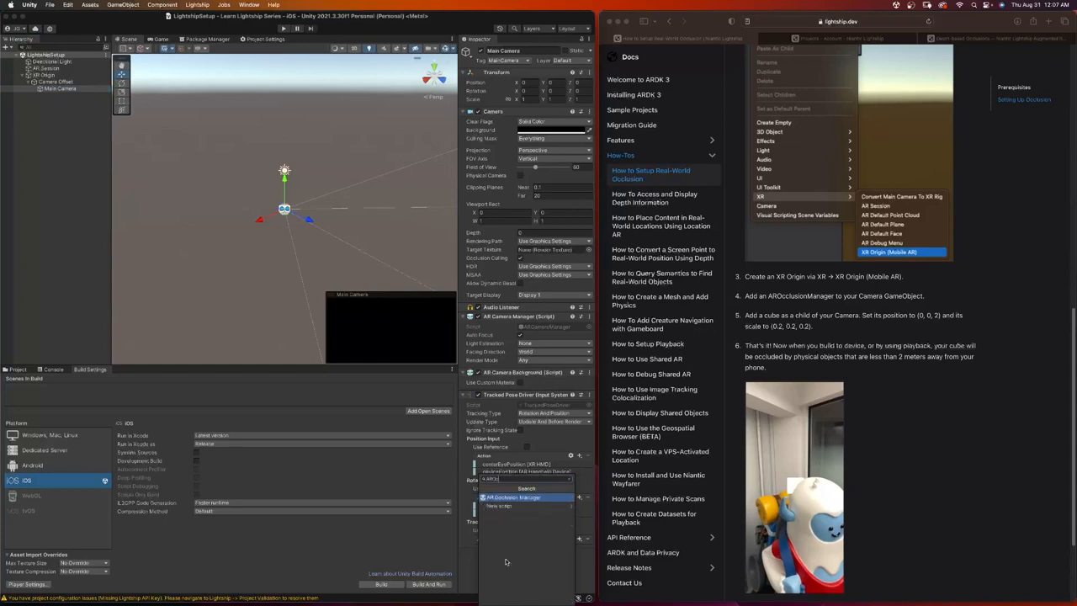
{"action": "left_click", "coordinate": [513, 497]}
{"action": "scroll", "coordinate": [530, 504], "scroll_direction": "down", "scroll_amount": 1}
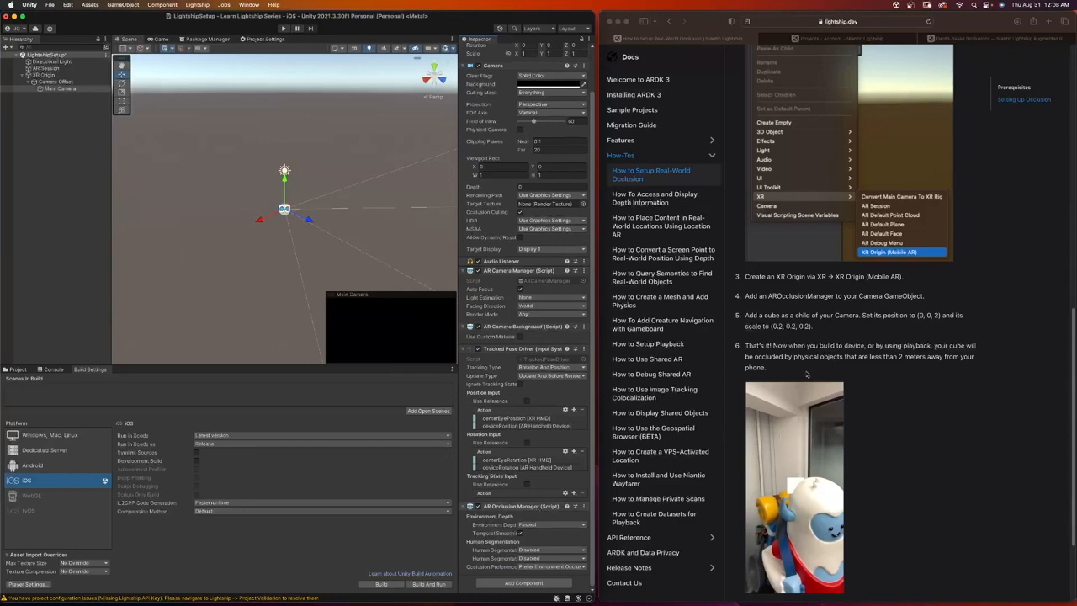
Step: Read the occlusion guide's steps on adding a cube as a child of the camera and building to device
{"action": "left_click", "coordinate": [797, 336]}
{"action": "left_click_drag", "start_coordinate": [744, 315], "coordinate": [837, 341]}
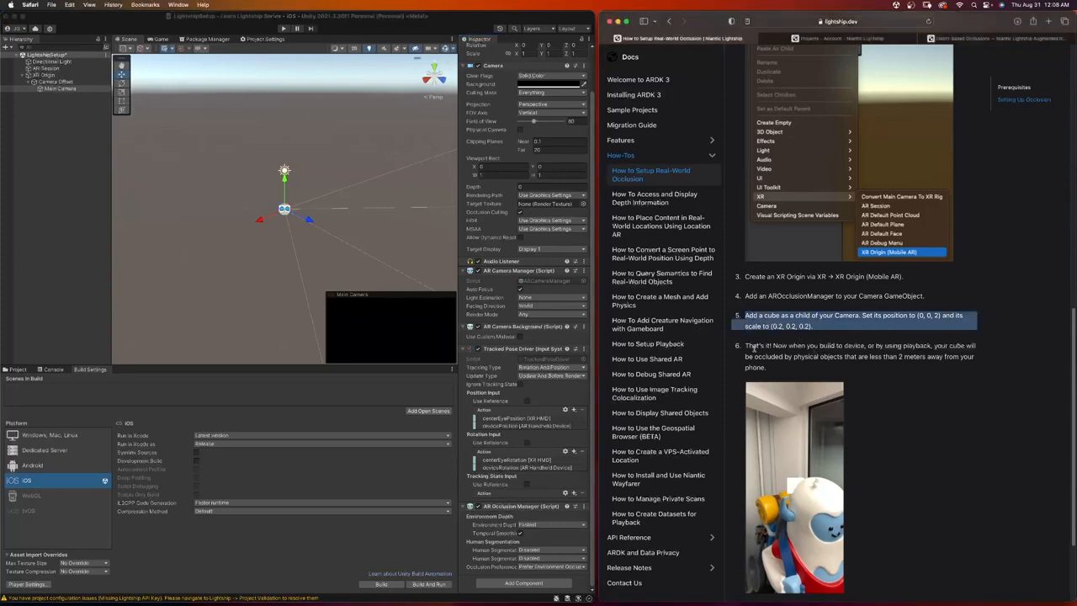
{"action": "left_click_drag", "start_coordinate": [747, 346], "coordinate": [801, 393]}
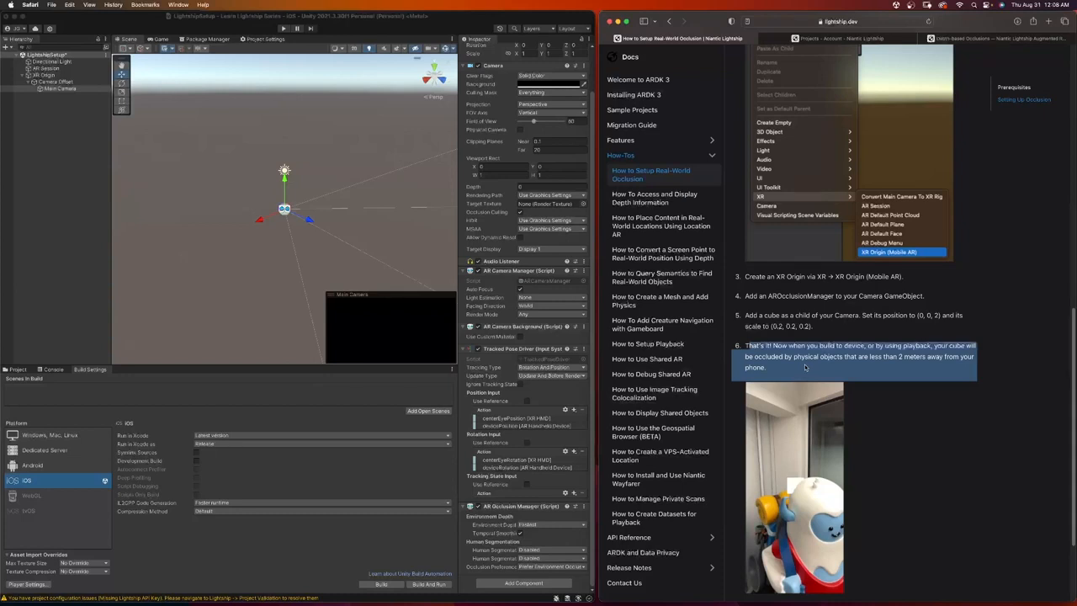
{"action": "scroll", "coordinate": [804, 366], "scroll_direction": "down", "scroll_amount": 1}
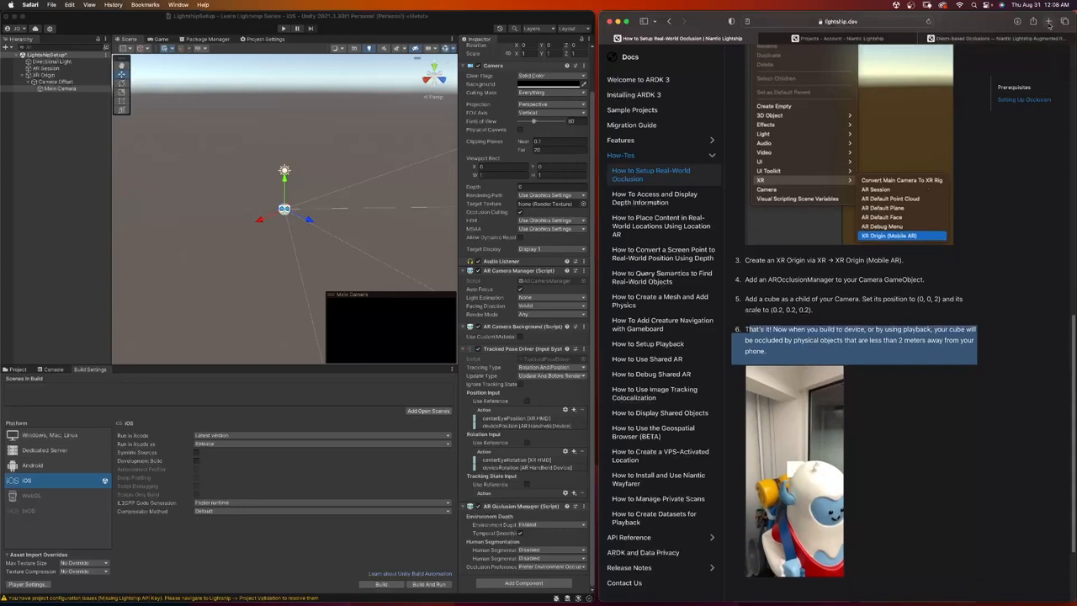
Step: Open the Mixamo website in a new browser tab and sign in with a Google account
{"action": "left_click", "coordinate": [1048, 21]}
{"action": "type", "text": "mix"}
{"action": "key", "text": "Return"}
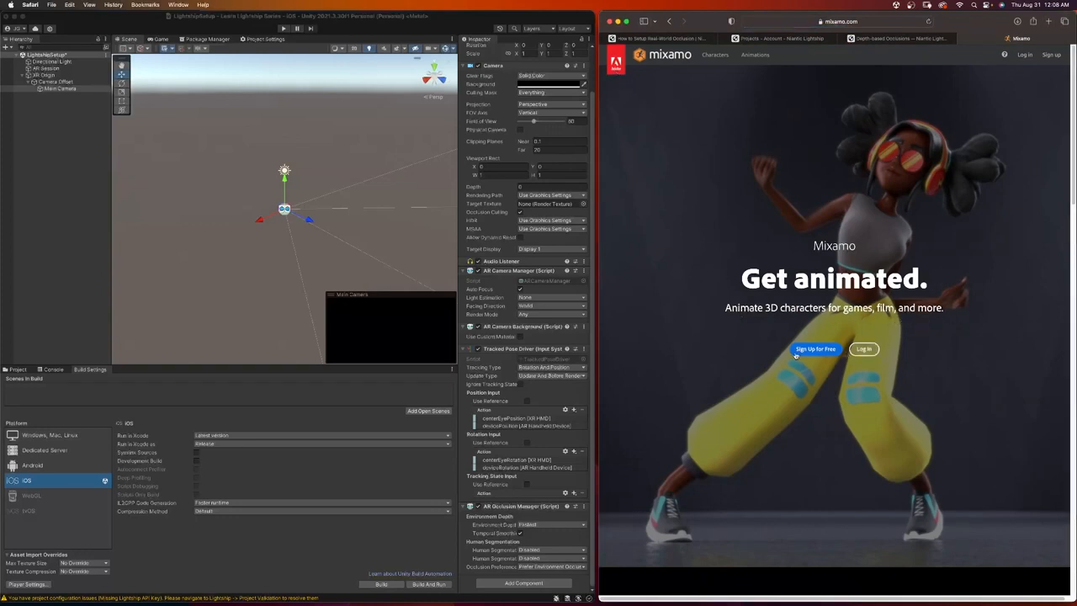
{"action": "left_click", "coordinate": [860, 350]}
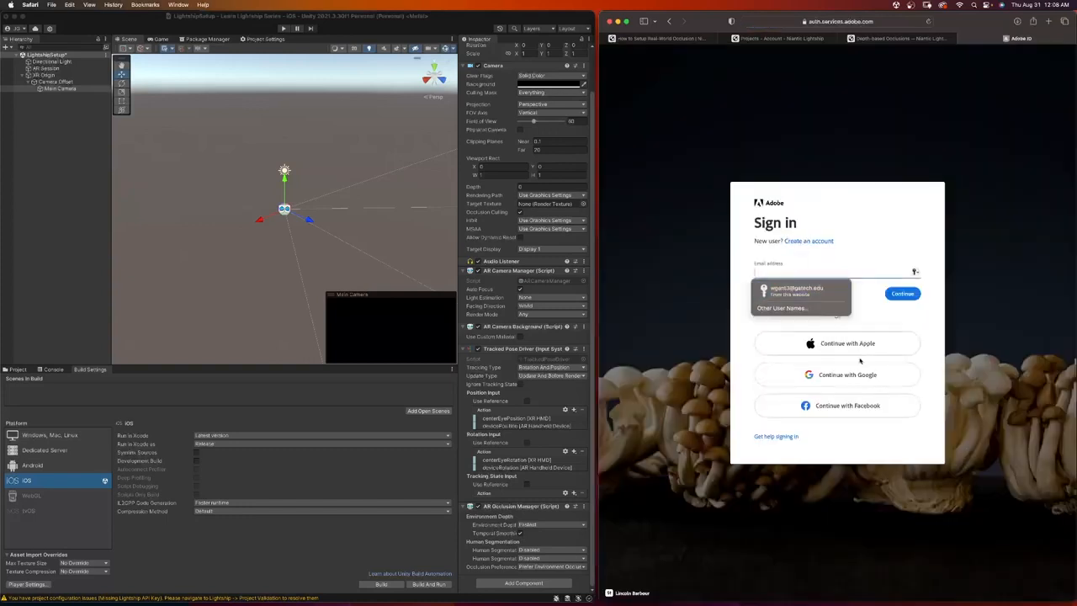
{"action": "left_click", "coordinate": [832, 376]}
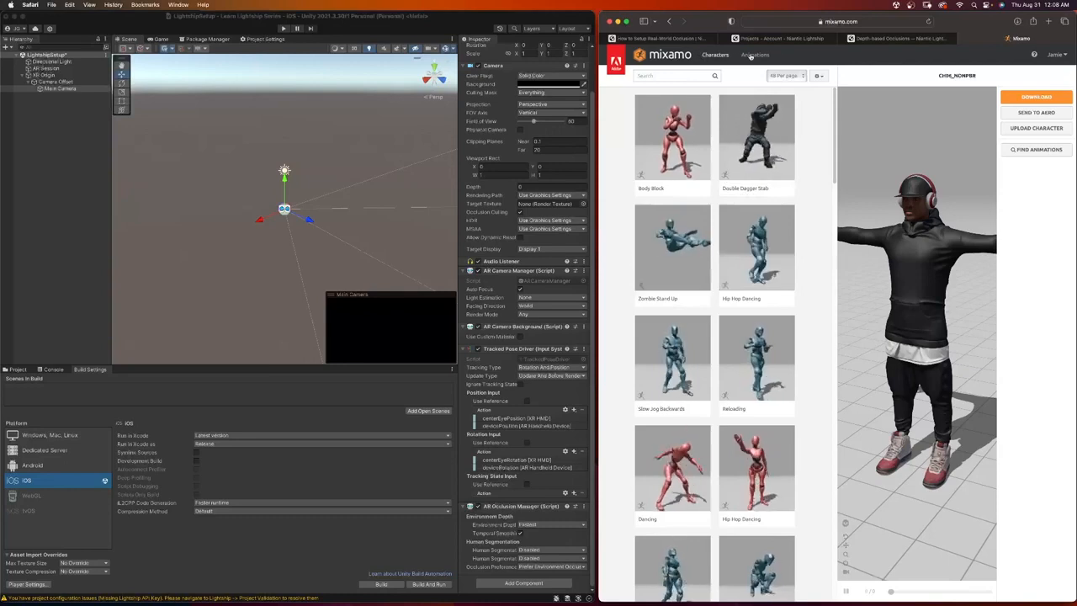
Step: Show Mixamo's character library, use Warrok W Kurniawan as the current character and browse the other characters
{"action": "left_click", "coordinate": [716, 56]}
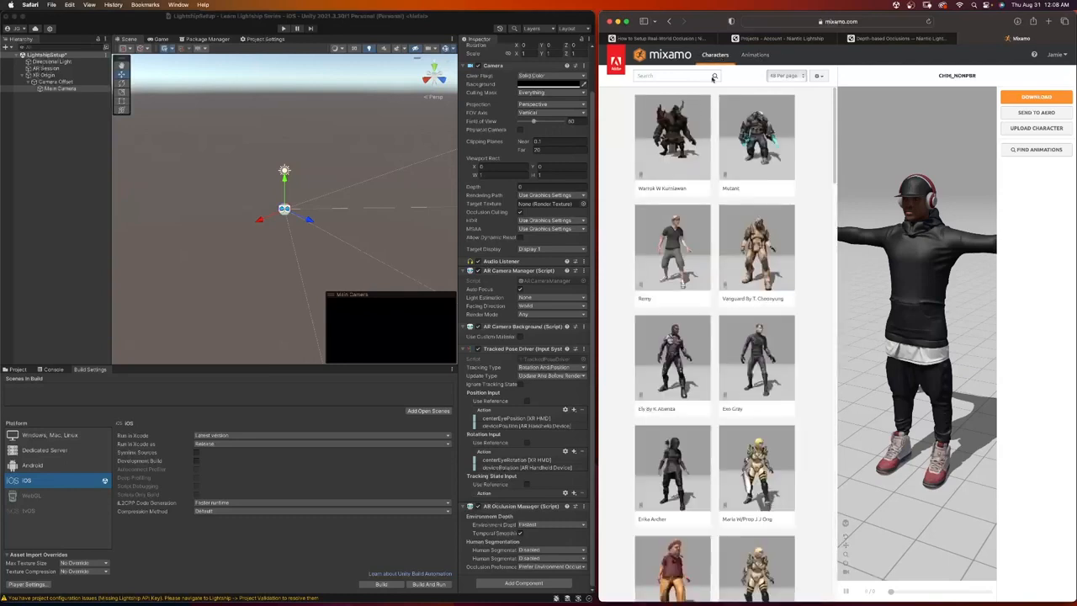
{"action": "left_click", "coordinate": [672, 136]}
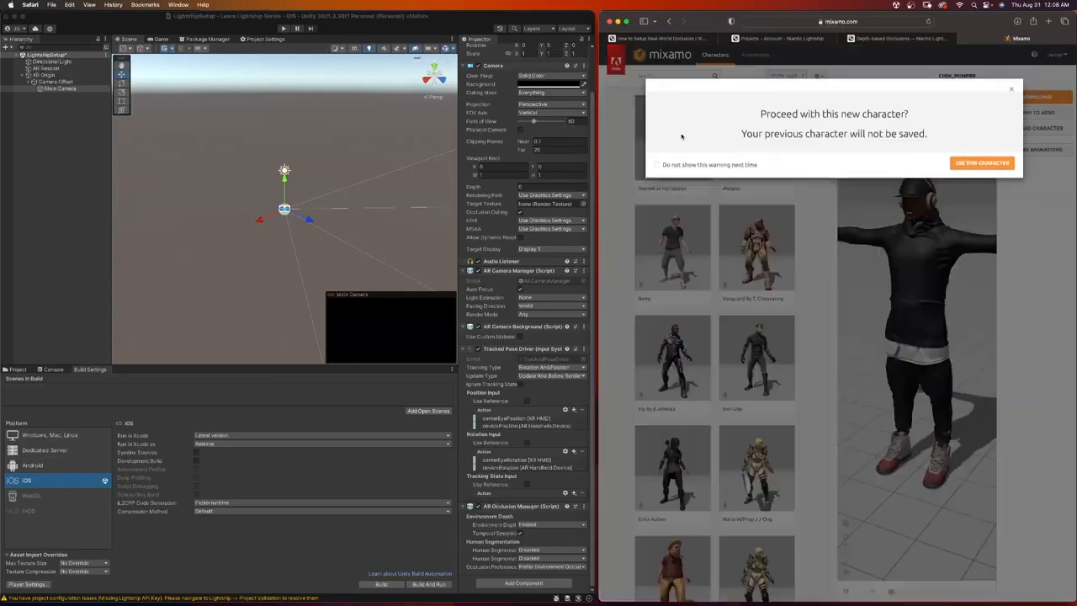
{"action": "left_click", "coordinate": [980, 168]}
{"action": "scroll", "coordinate": [714, 228], "scroll_direction": "down", "scroll_amount": 10}
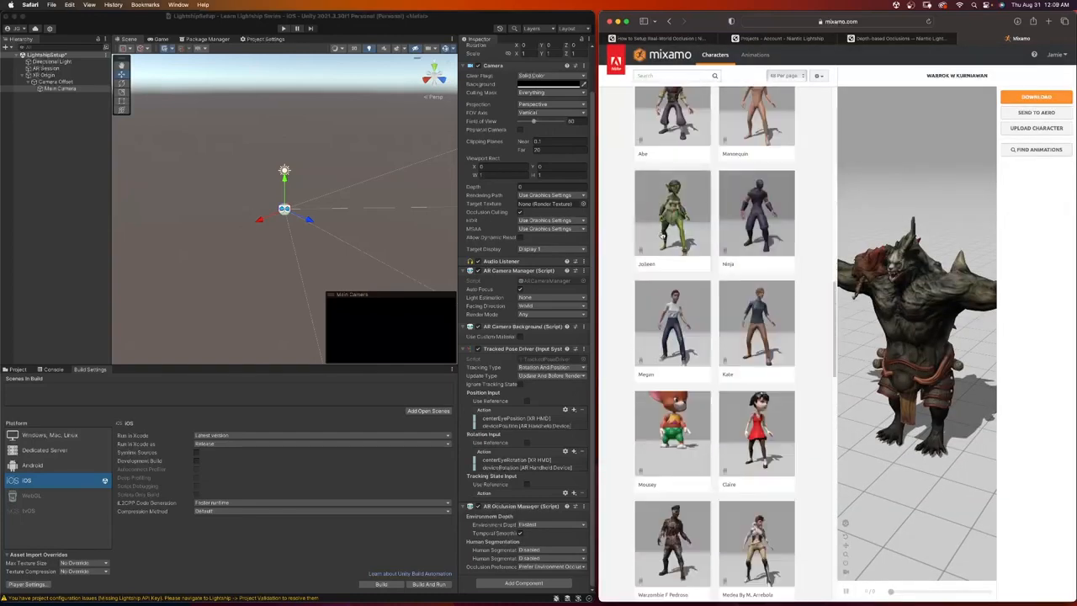
Step: Use Jolleen as the Mixamo character and apply the Hip Hop Dancing animation from the Dance genre
{"action": "left_click", "coordinate": [665, 240]}
{"action": "left_click", "coordinate": [981, 170]}
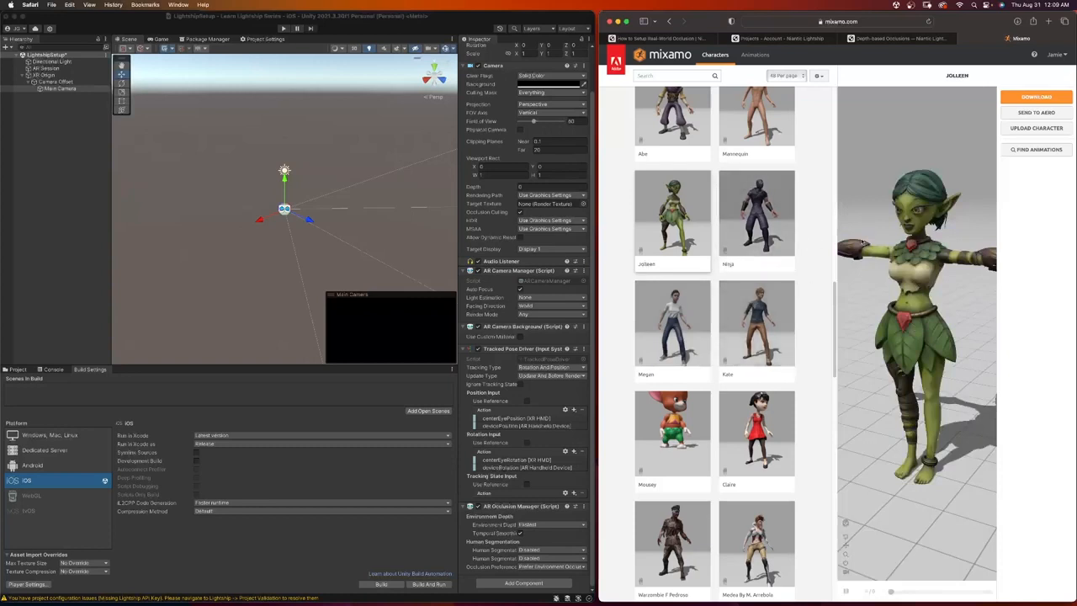
{"action": "left_click", "coordinate": [755, 55]}
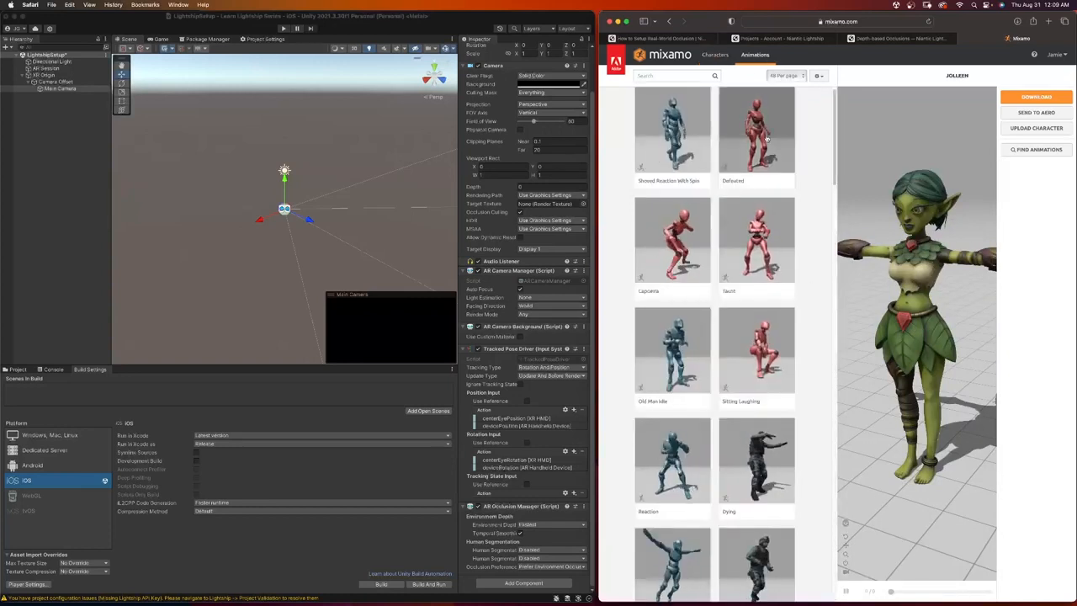
{"action": "left_click", "coordinate": [661, 77]}
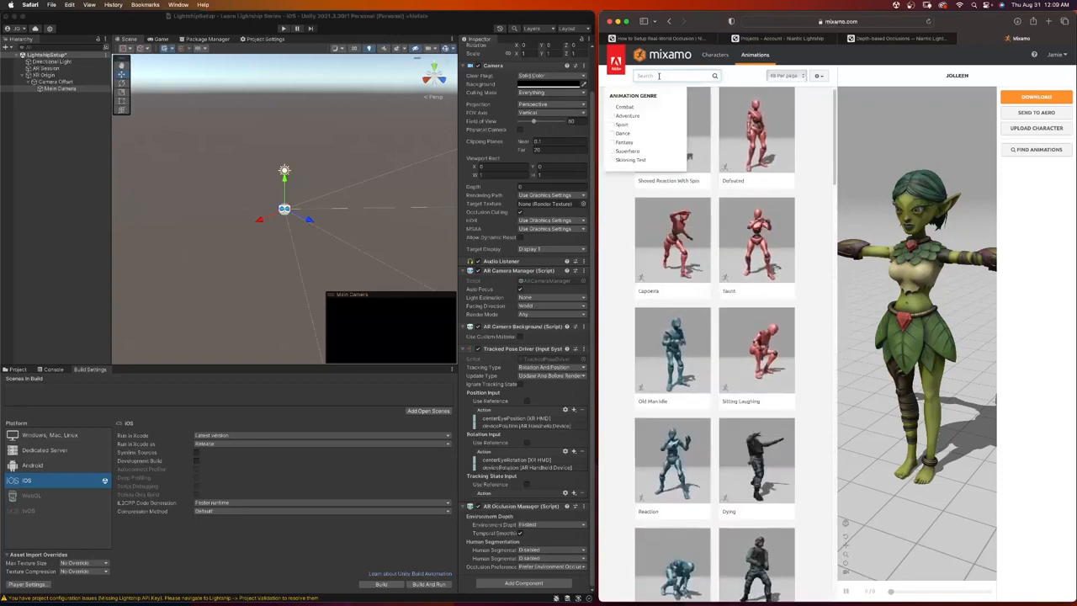
{"action": "left_click", "coordinate": [616, 134]}
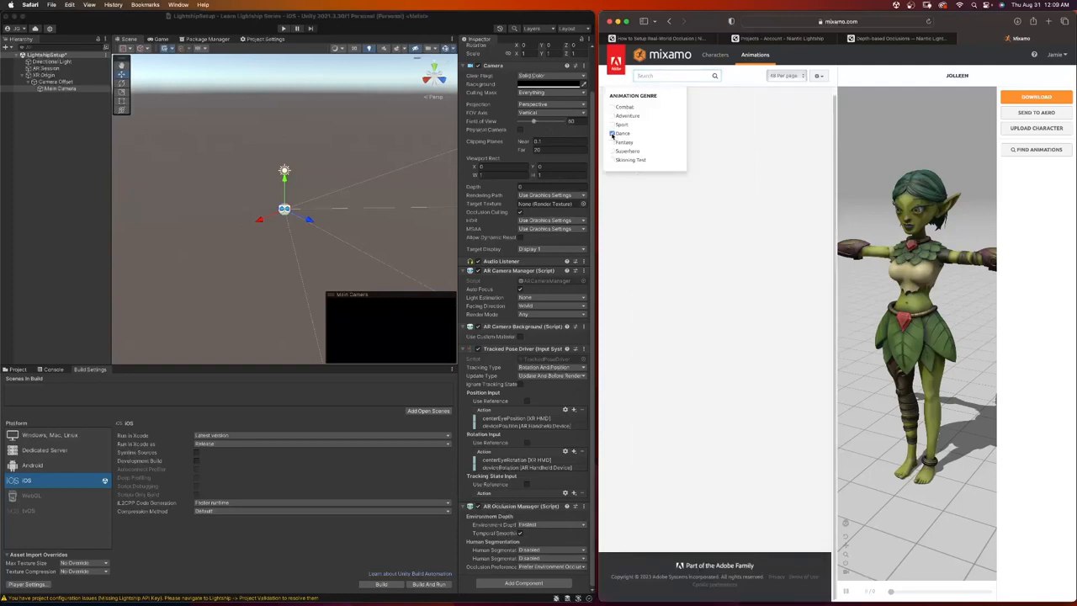
{"action": "left_click", "coordinate": [659, 160]}
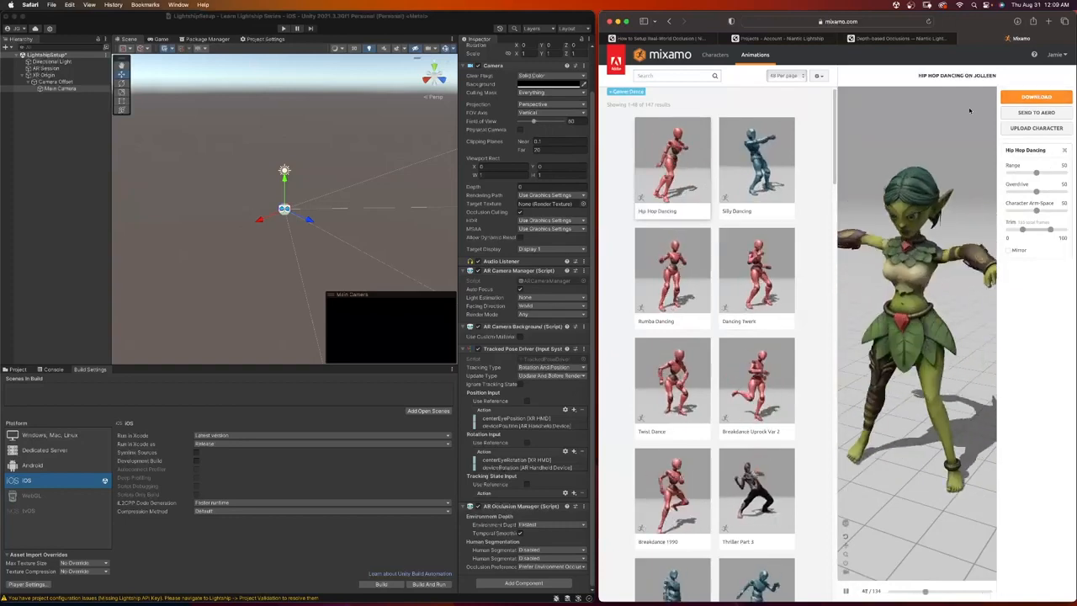
Step: Download Jolleen with the Hip Hop Dancing animation in the FBX for Unity format
{"action": "left_click", "coordinate": [1025, 97]}
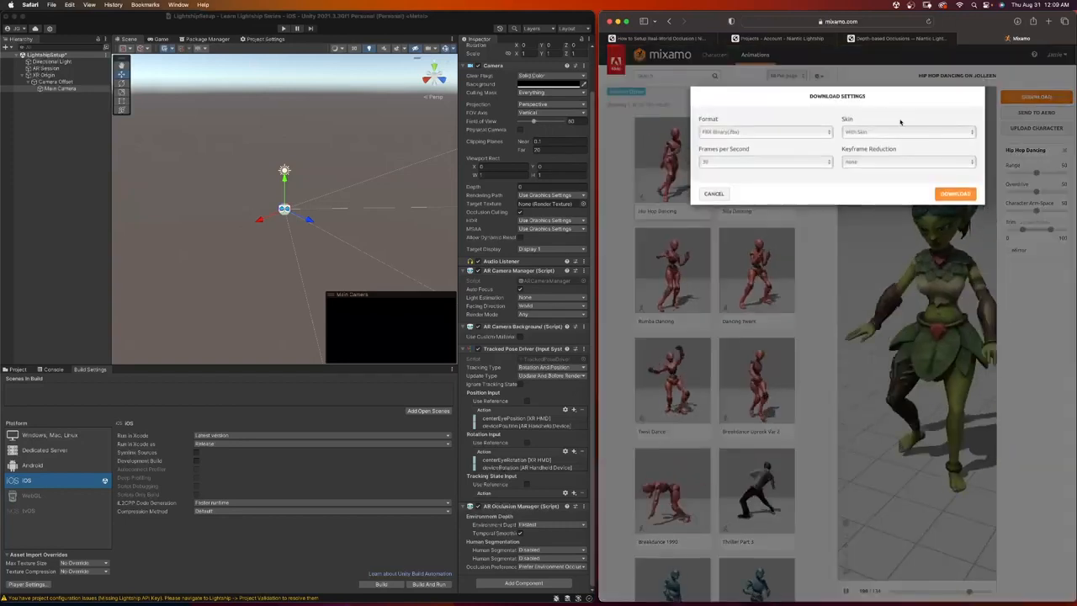
{"action": "left_click", "coordinate": [747, 132]}
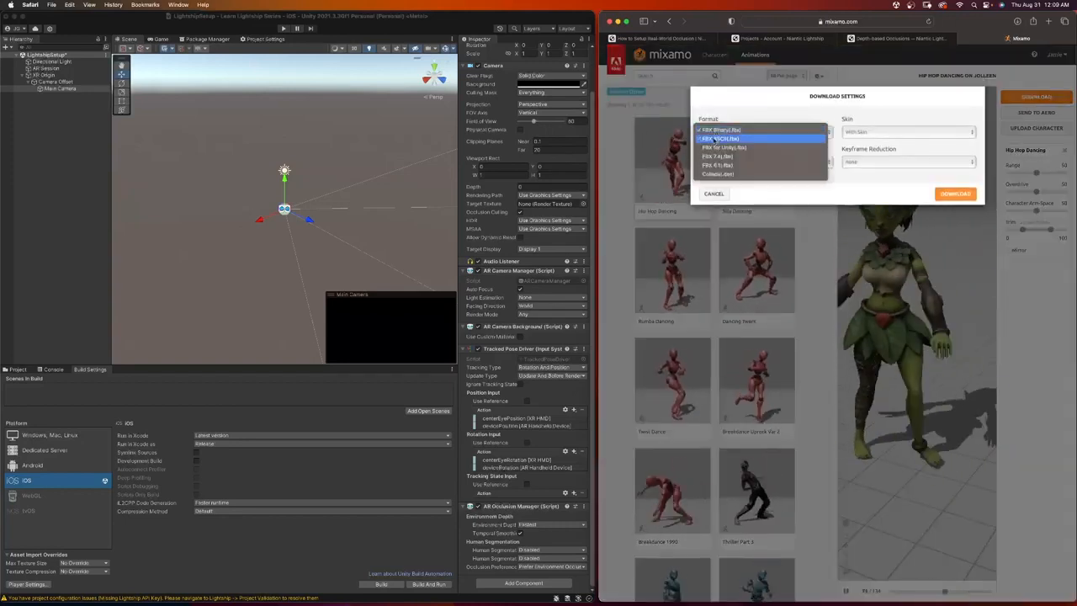
{"action": "left_click", "coordinate": [743, 147]}
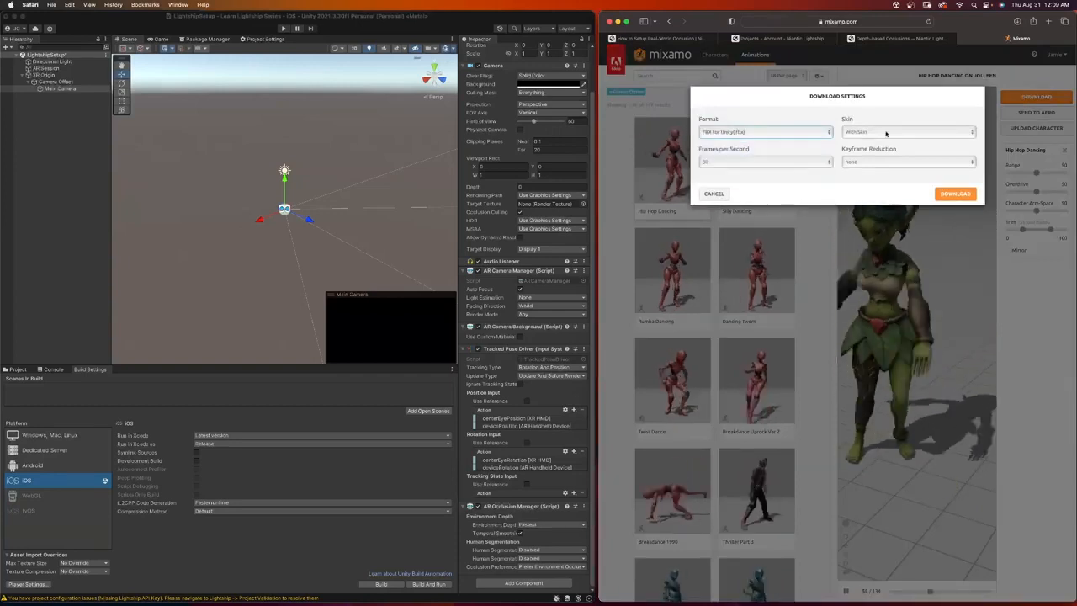
{"action": "left_click", "coordinate": [954, 194]}
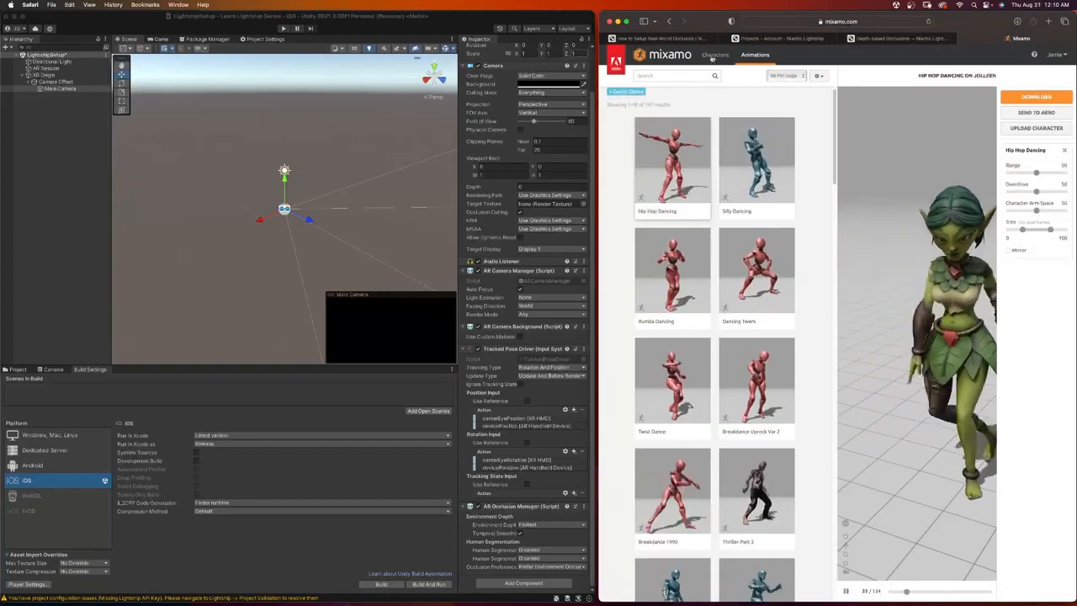
Step: Find Mousey in the character library and use it as the current character in place of Jolleen
{"action": "left_click", "coordinate": [713, 55]}
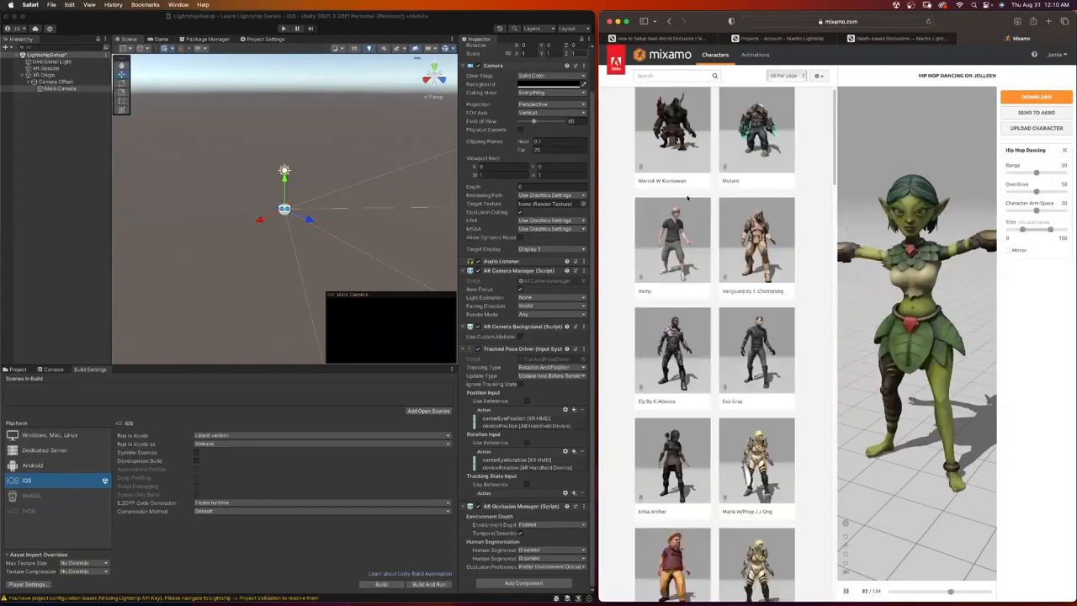
{"action": "scroll", "coordinate": [724, 284], "scroll_direction": "down", "scroll_amount": 3}
{"action": "scroll", "coordinate": [723, 283], "scroll_direction": "down", "scroll_amount": 4}
{"action": "scroll", "coordinate": [722, 274], "scroll_direction": "up", "scroll_amount": 6}
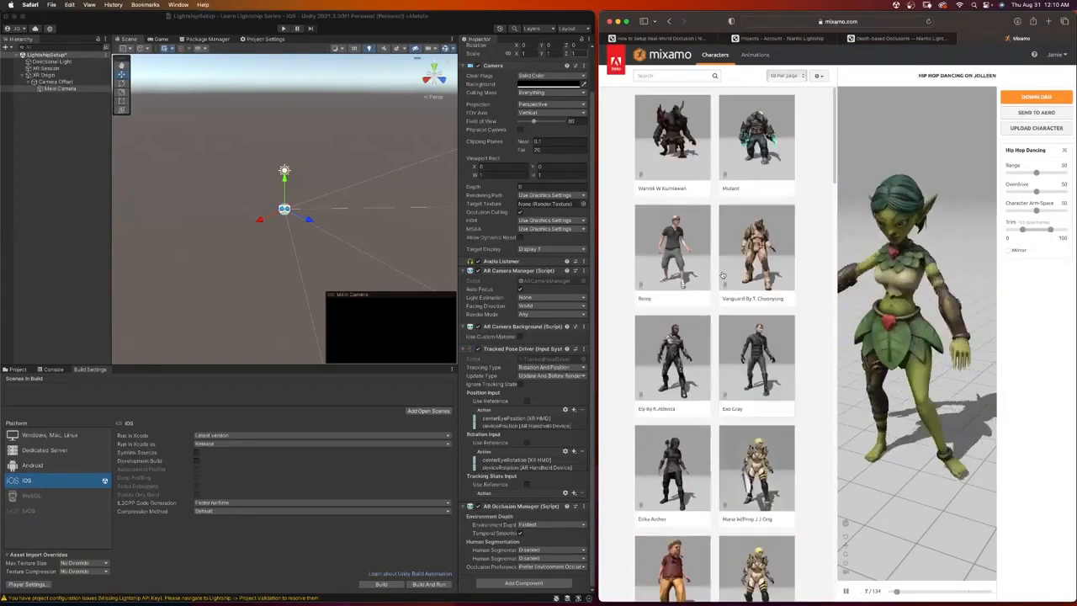
{"action": "scroll", "coordinate": [711, 264], "scroll_direction": "down", "scroll_amount": 6}
{"action": "scroll", "coordinate": [706, 262], "scroll_direction": "down", "scroll_amount": 5}
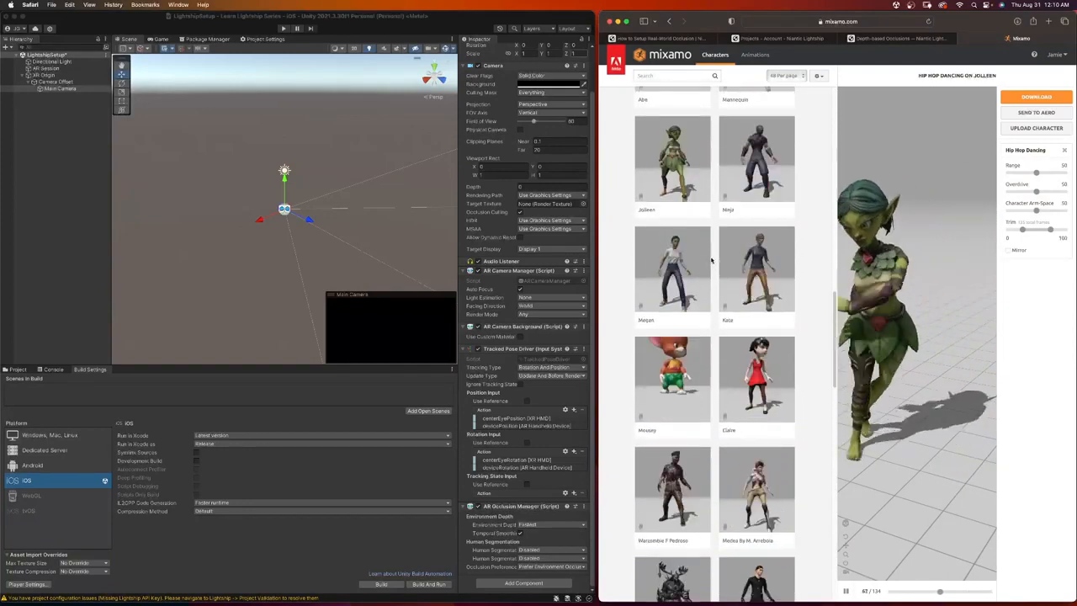
{"action": "left_click", "coordinate": [682, 359]}
{"action": "left_click", "coordinate": [981, 170]}
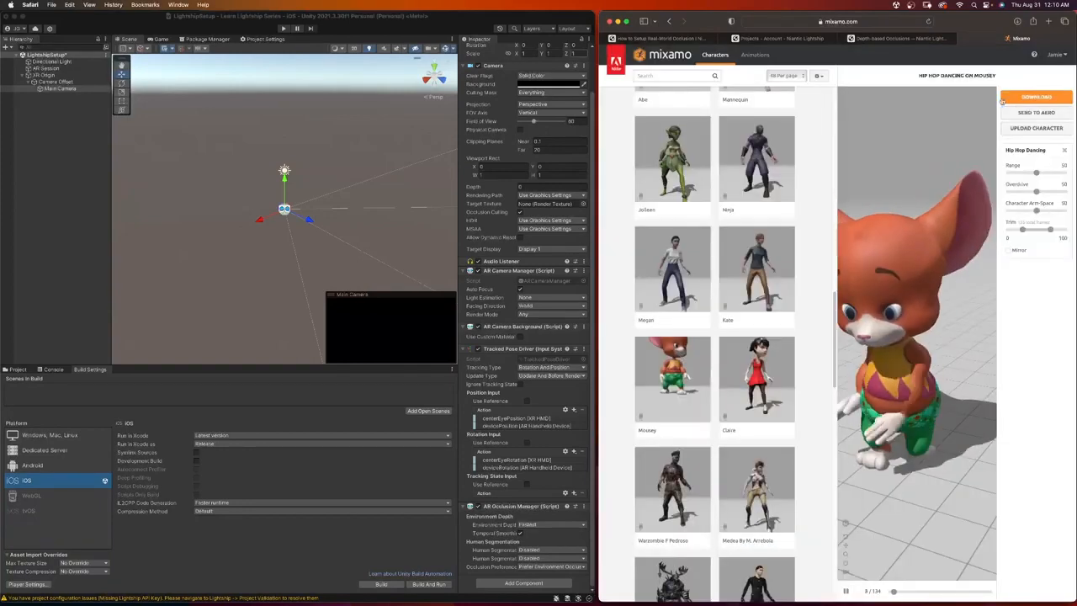
Step: Apply the Silly Dancing animation from the Dance genre to Mousey and download the animated character
{"action": "left_click", "coordinate": [755, 55]}
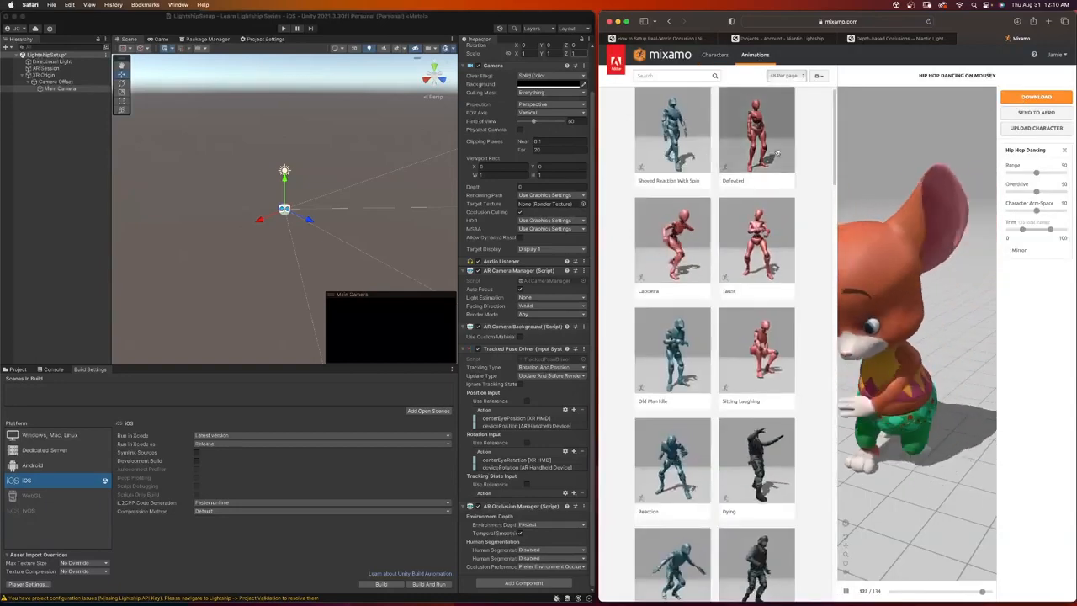
{"action": "left_click", "coordinate": [664, 76]}
{"action": "left_click", "coordinate": [611, 134]}
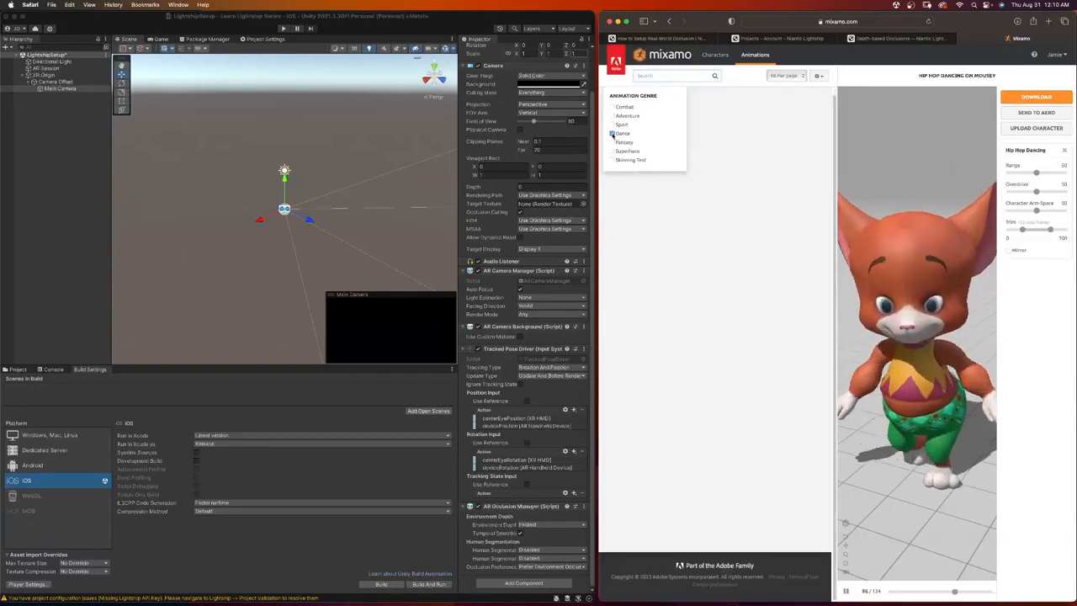
{"action": "left_click", "coordinate": [759, 150]}
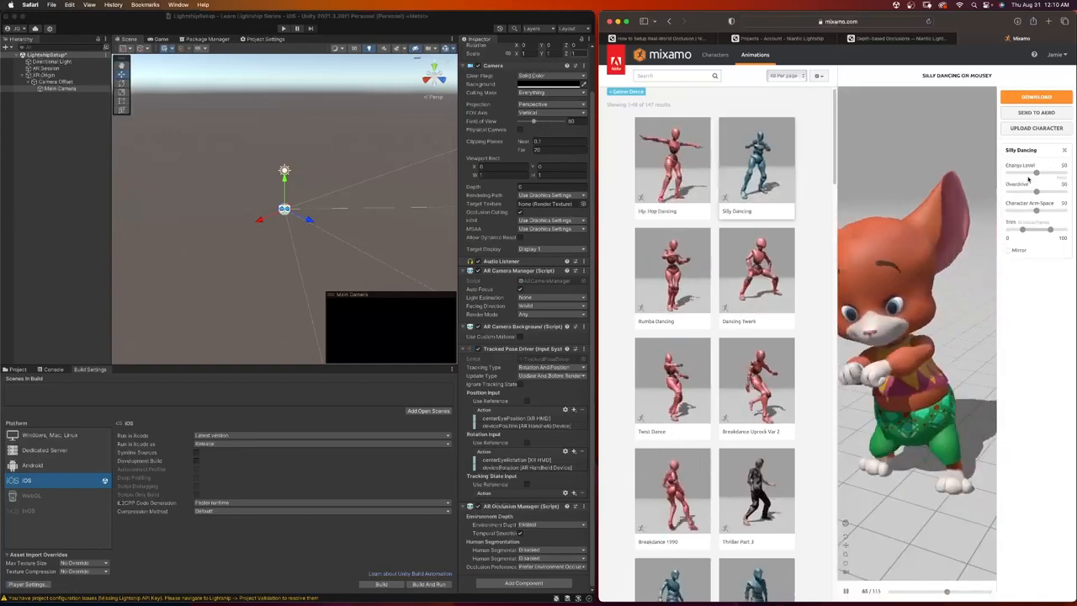
{"action": "left_click", "coordinate": [1037, 97]}
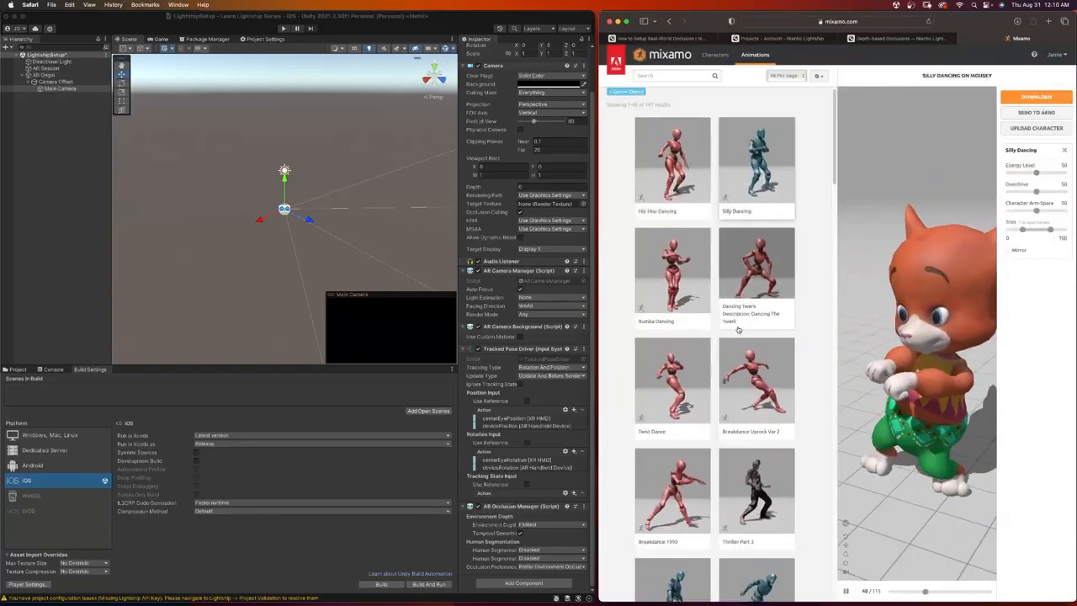
Step: Switch to Unity and create a folder named Prefabs in the project's Assets folder
{"action": "left_click", "coordinate": [16, 369]}
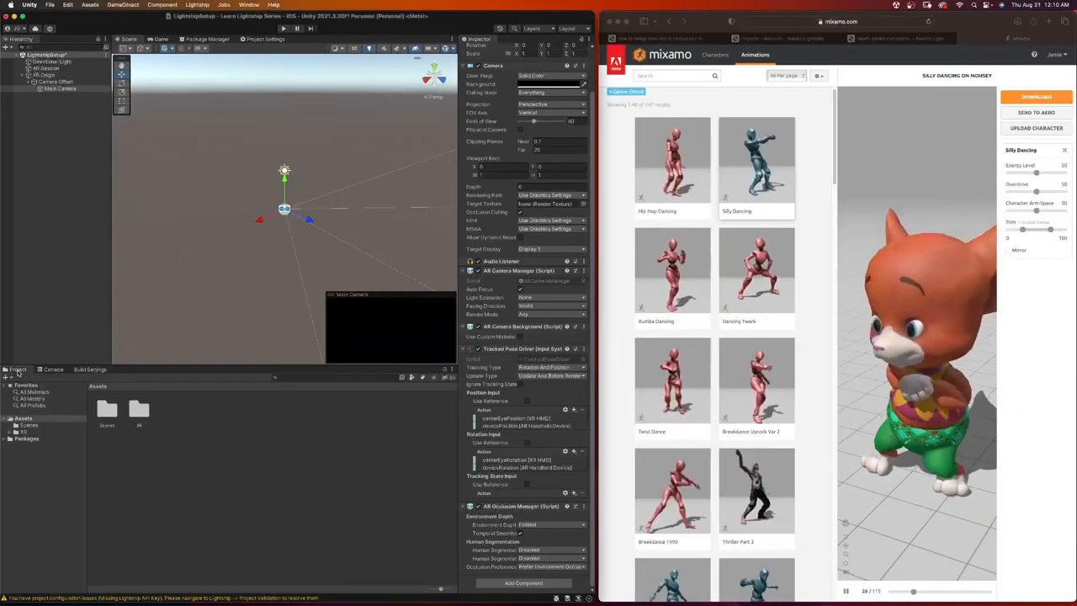
{"action": "left_click", "coordinate": [208, 457]}
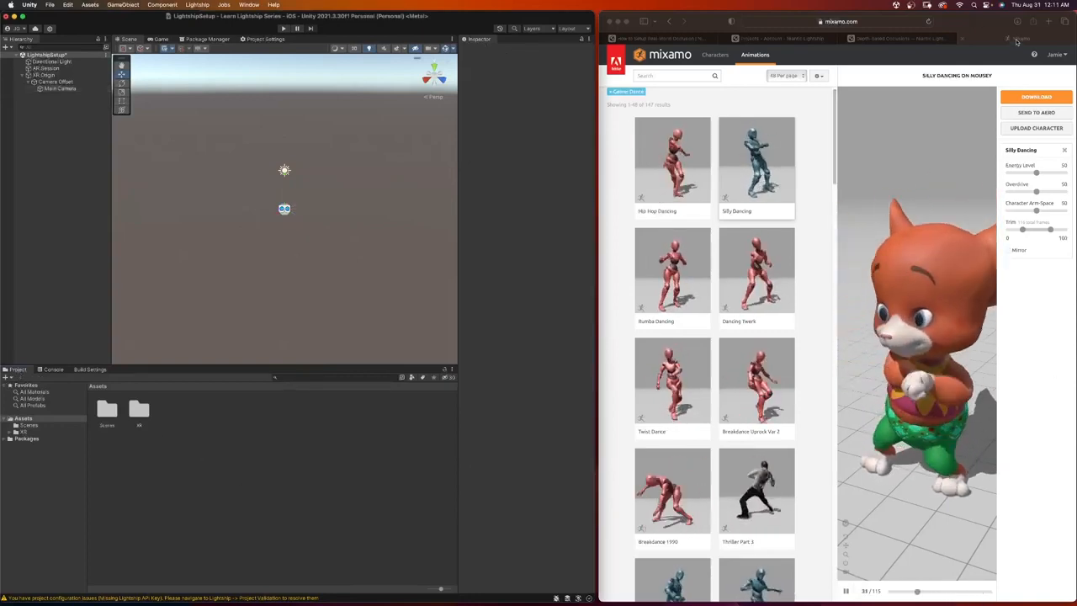
{"action": "left_click", "coordinate": [1014, 38]}
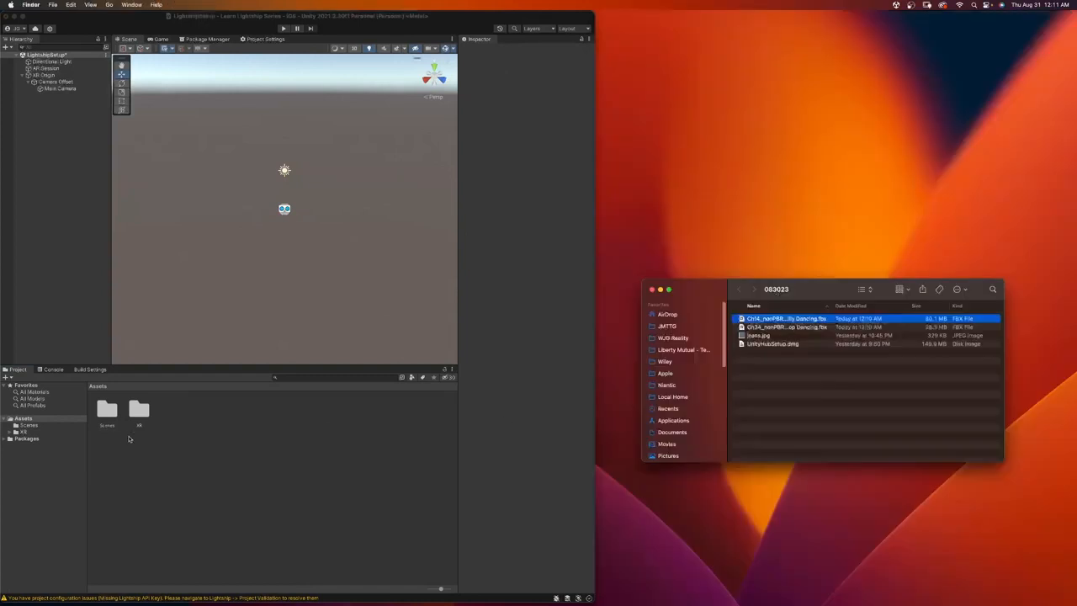
{"action": "right_click", "coordinate": [185, 421]}
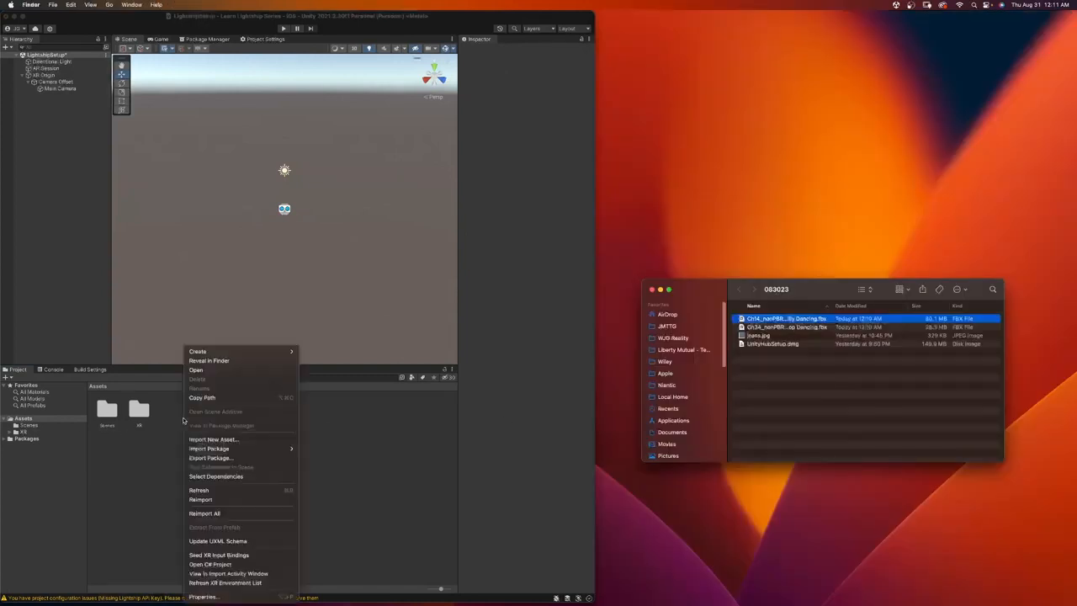
{"action": "mouse_move", "coordinate": [252, 351]}
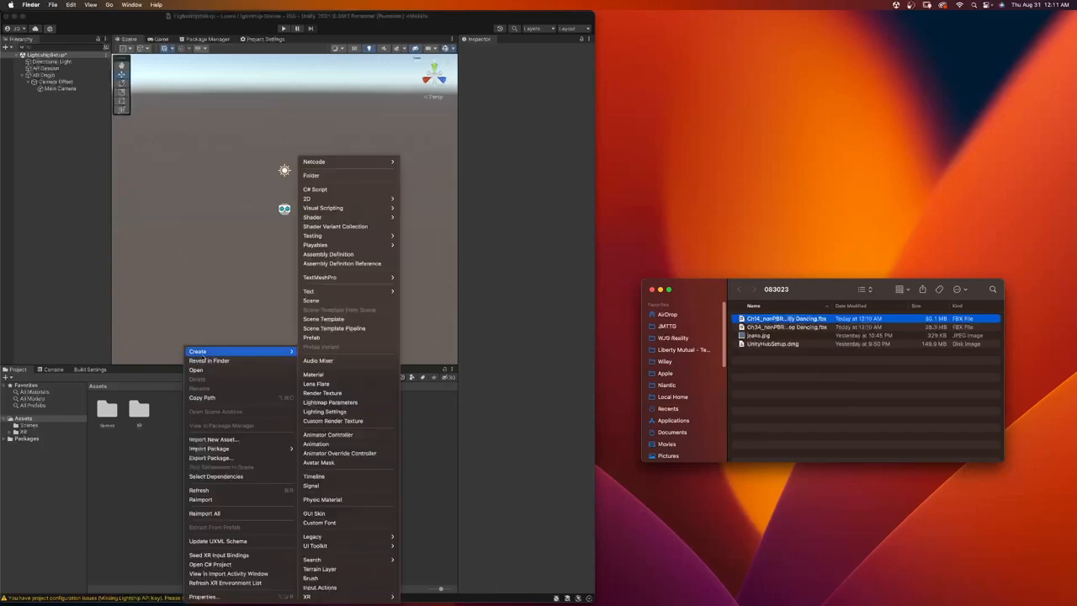
{"action": "left_click", "coordinate": [325, 176]}
{"action": "type", "text": "Prefabs"}
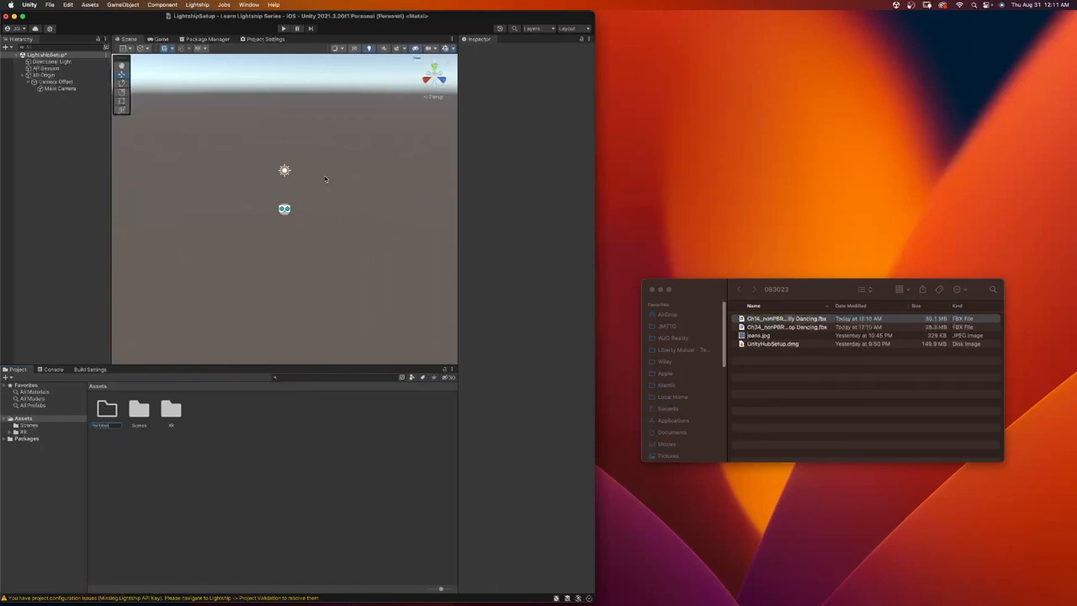
{"action": "key", "text": "Return"}
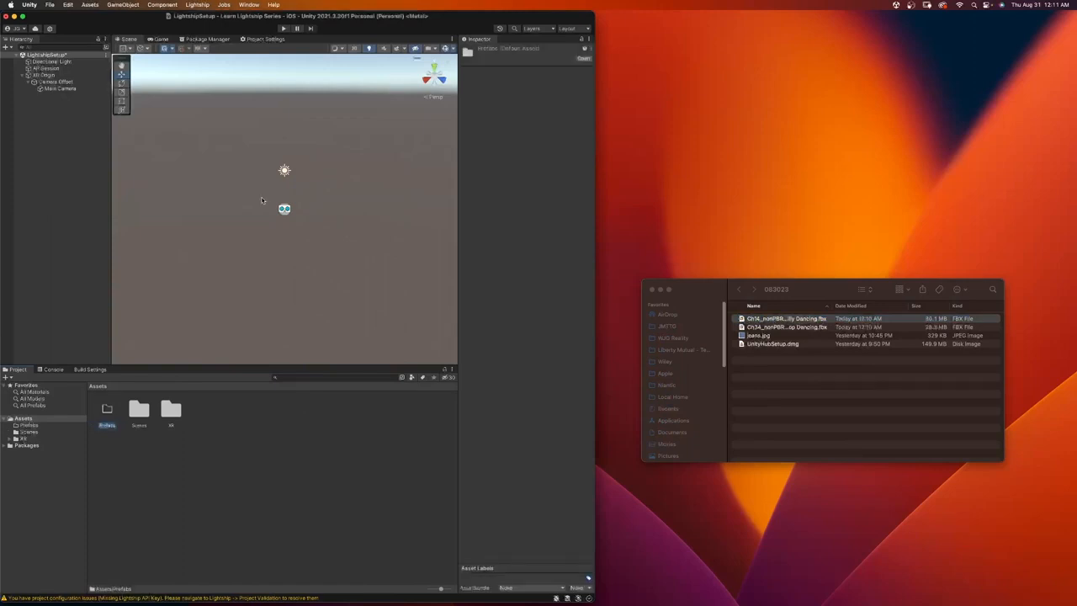
Step: Import the downloaded Silly Dancing and Hip Hop Dancing FBX files from Finder into the Prefabs folder
{"action": "double_click", "coordinate": [109, 409]}
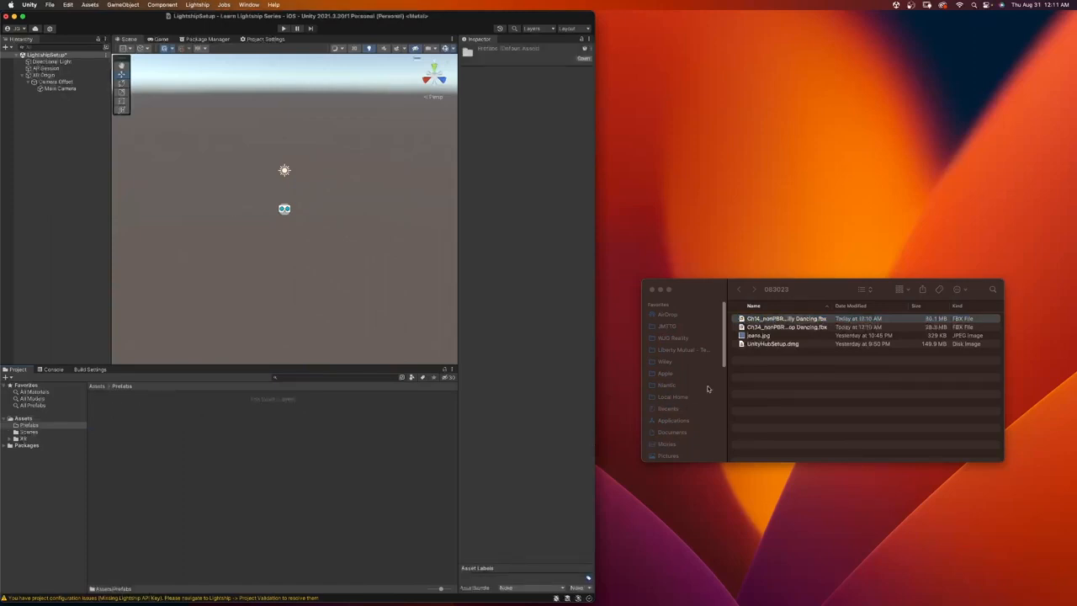
{"action": "left_click", "coordinate": [767, 326]}
{"action": "left_click", "coordinate": [764, 318], "text": "shift"}
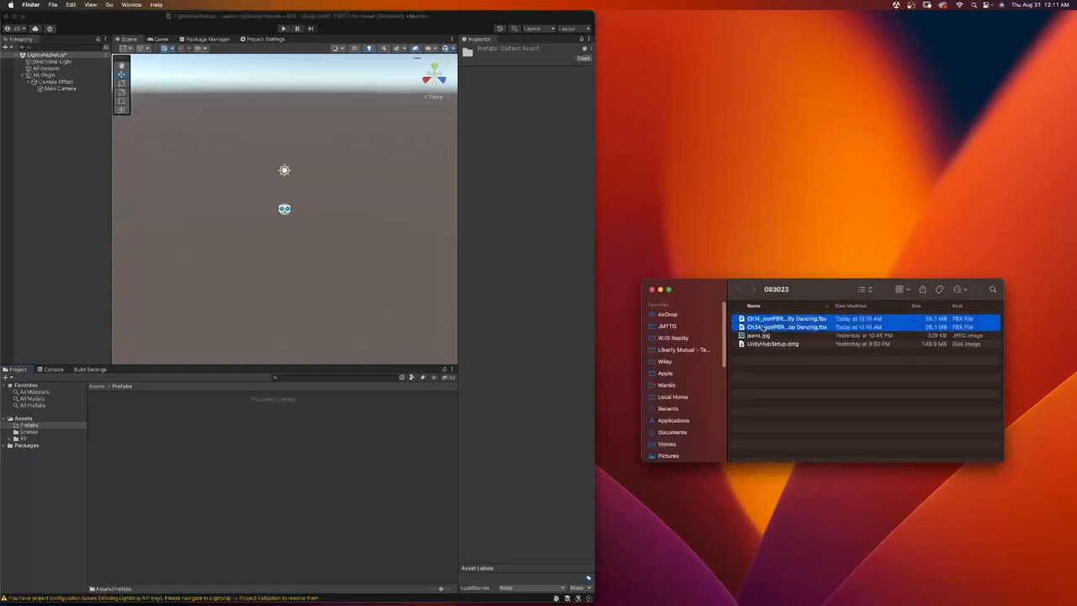
{"action": "left_click_drag", "start_coordinate": [764, 322], "coordinate": [322, 451]}
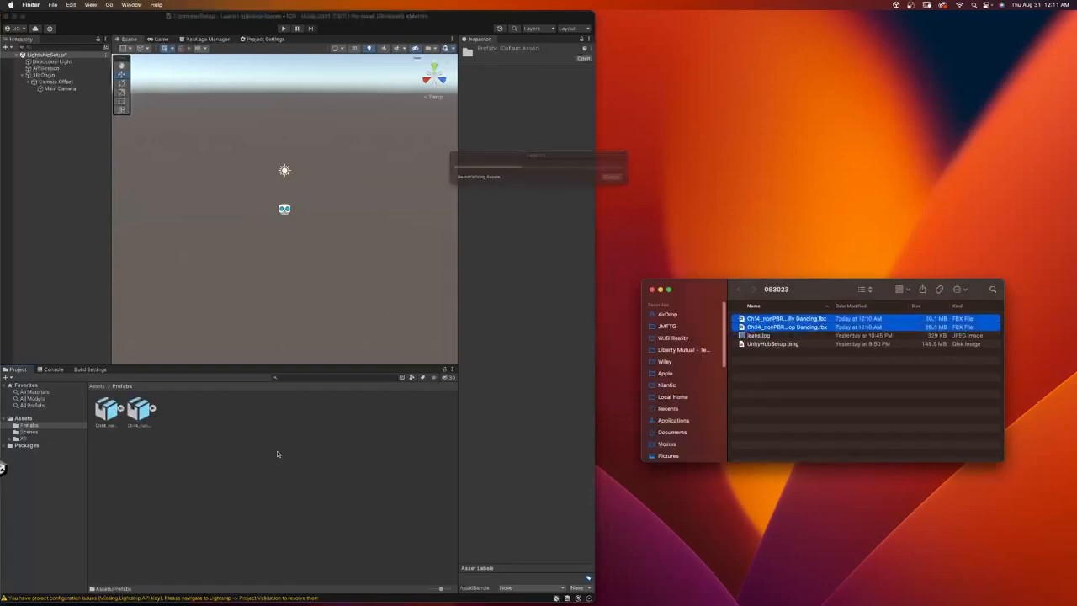
Step: Add the Ch14_nonPBR@Silly Dancing model to the scene hierarchy and frame it in the Scene view
{"action": "left_click", "coordinate": [105, 408]}
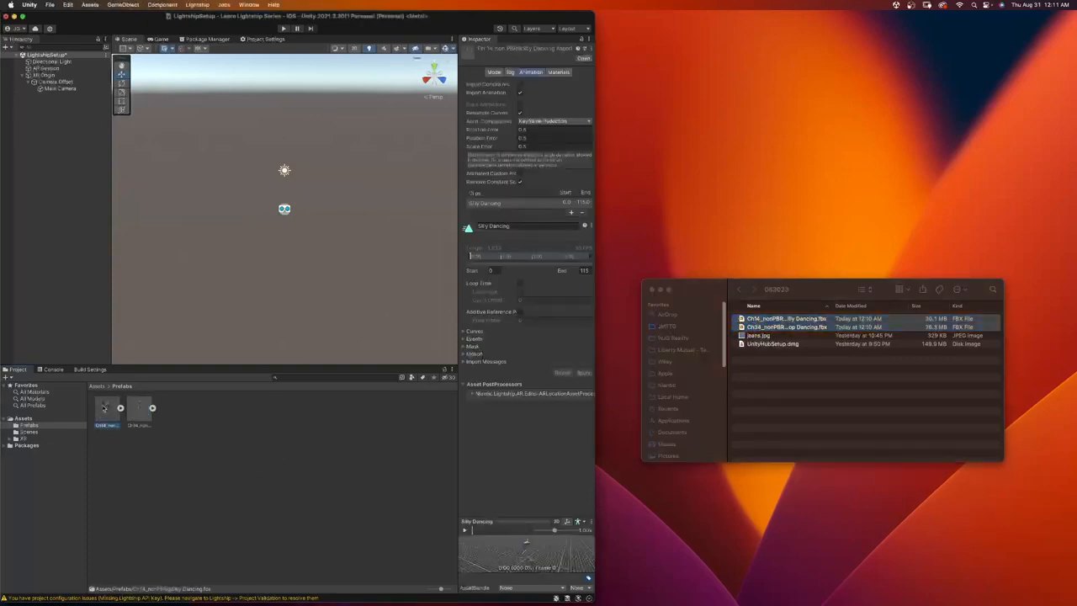
{"action": "left_click", "coordinate": [120, 408]}
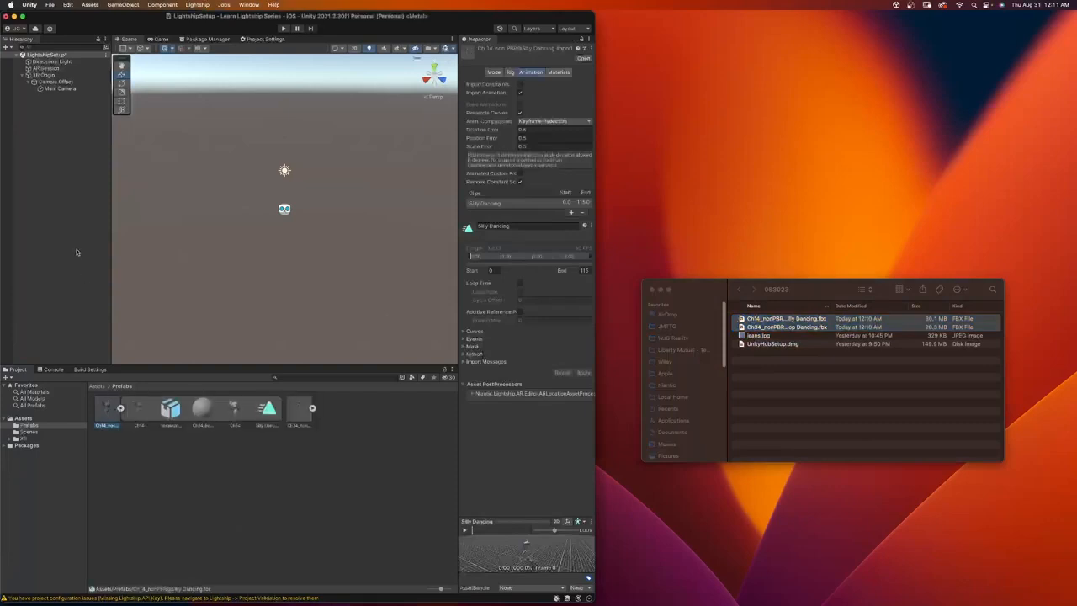
{"action": "left_click", "coordinate": [234, 509]}
{"action": "left_click_drag", "start_coordinate": [107, 409], "coordinate": [79, 304]}
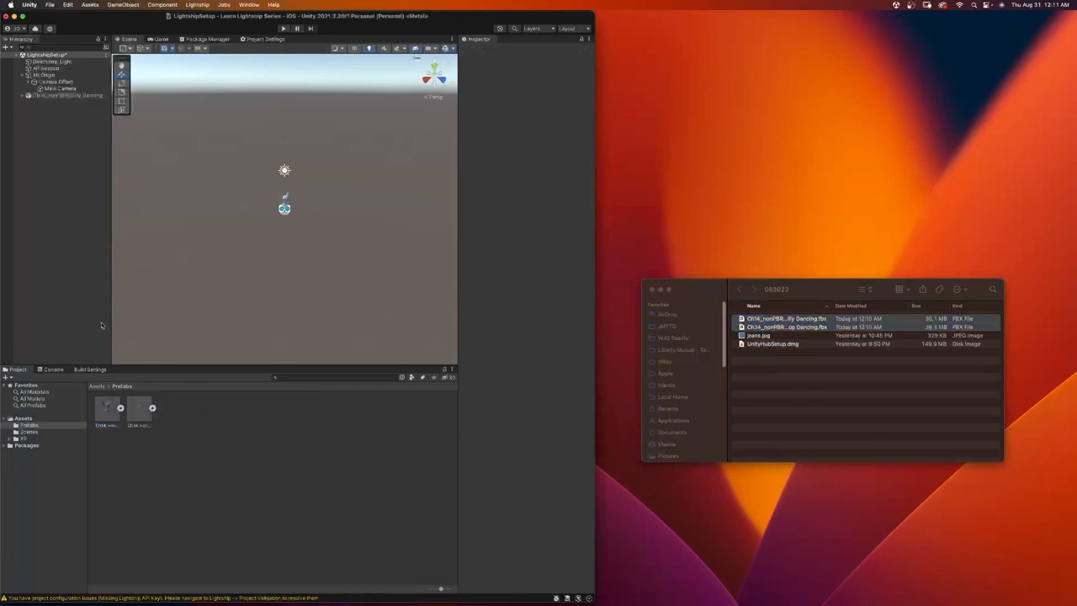
{"action": "left_click", "coordinate": [284, 208]}
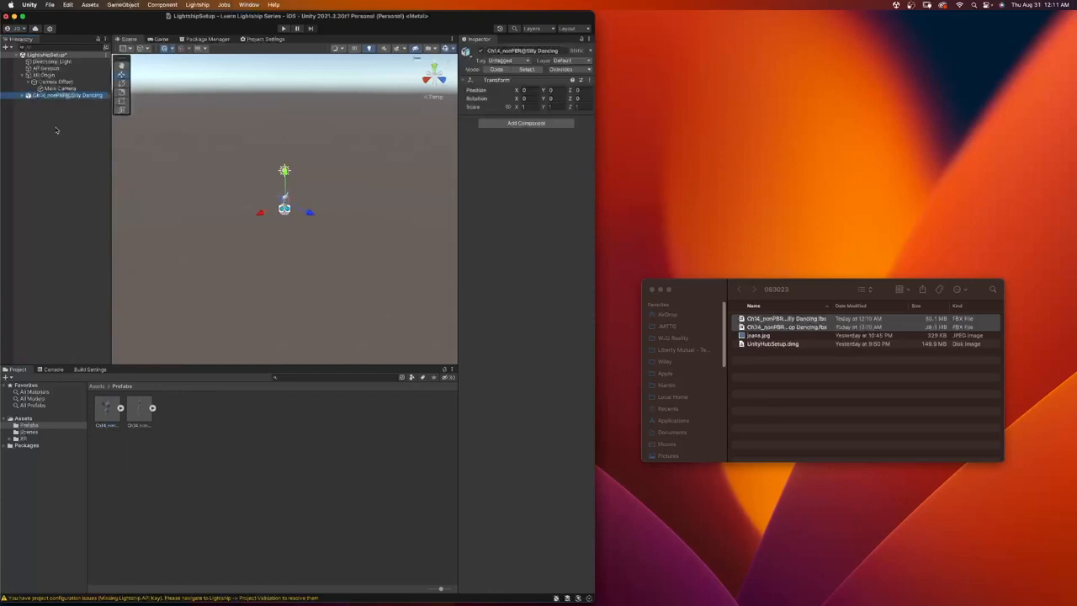
{"action": "left_click", "coordinate": [33, 101]}
{"action": "left_click", "coordinate": [33, 96]}
{"action": "key", "text": "f"}
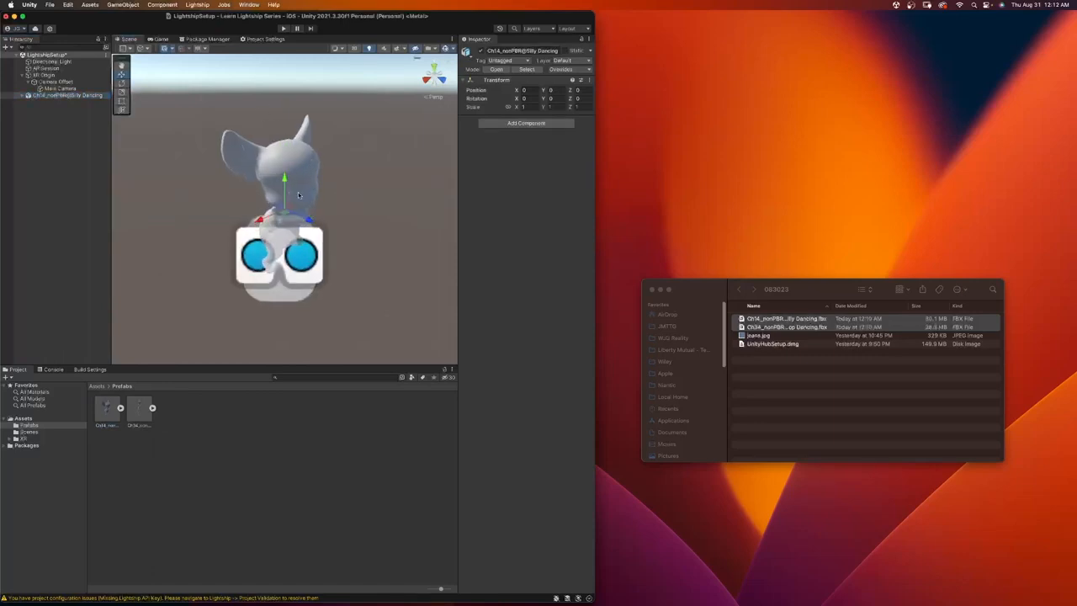
Step: Show the material import settings of the Silly Dancing model and create a folder named Textures in Assets
{"action": "left_click", "coordinate": [106, 412]}
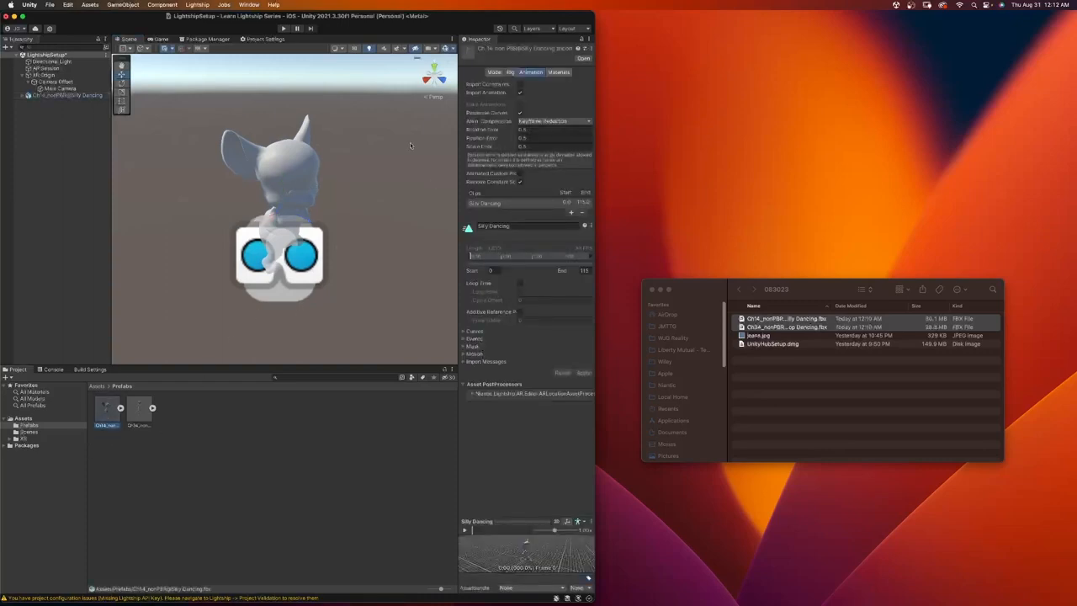
{"action": "left_click", "coordinate": [559, 72]}
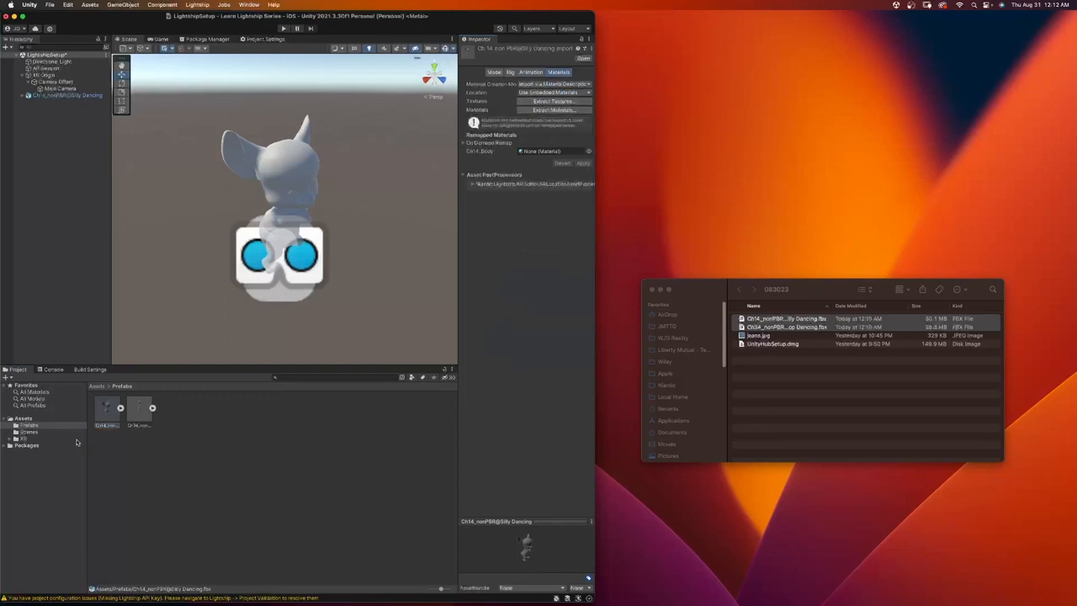
{"action": "left_click", "coordinate": [32, 419]}
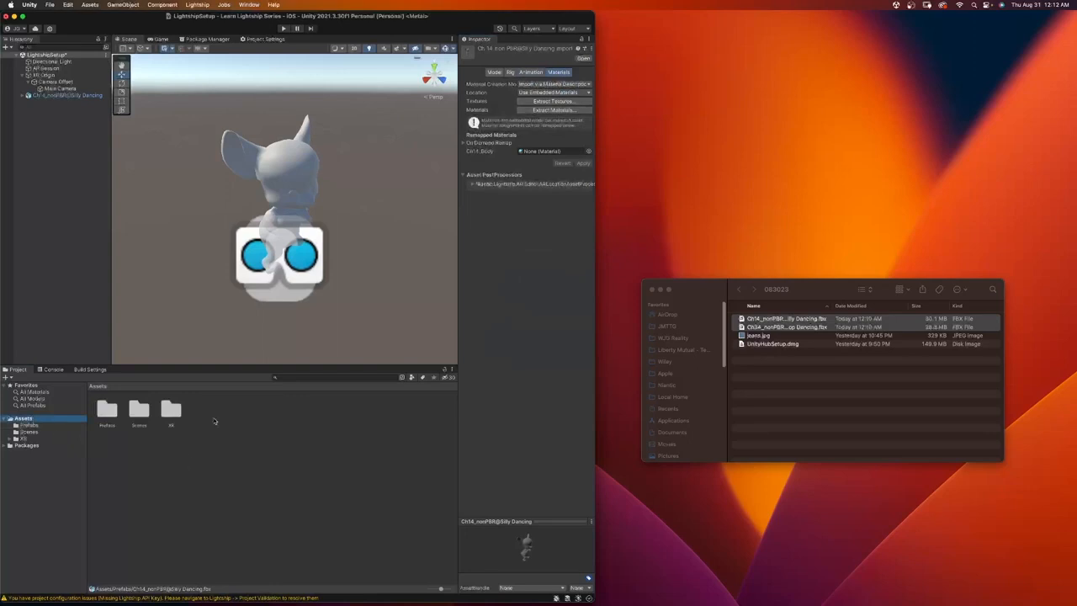
{"action": "right_click", "coordinate": [217, 346]}
{"action": "mouse_move", "coordinate": [249, 352]}
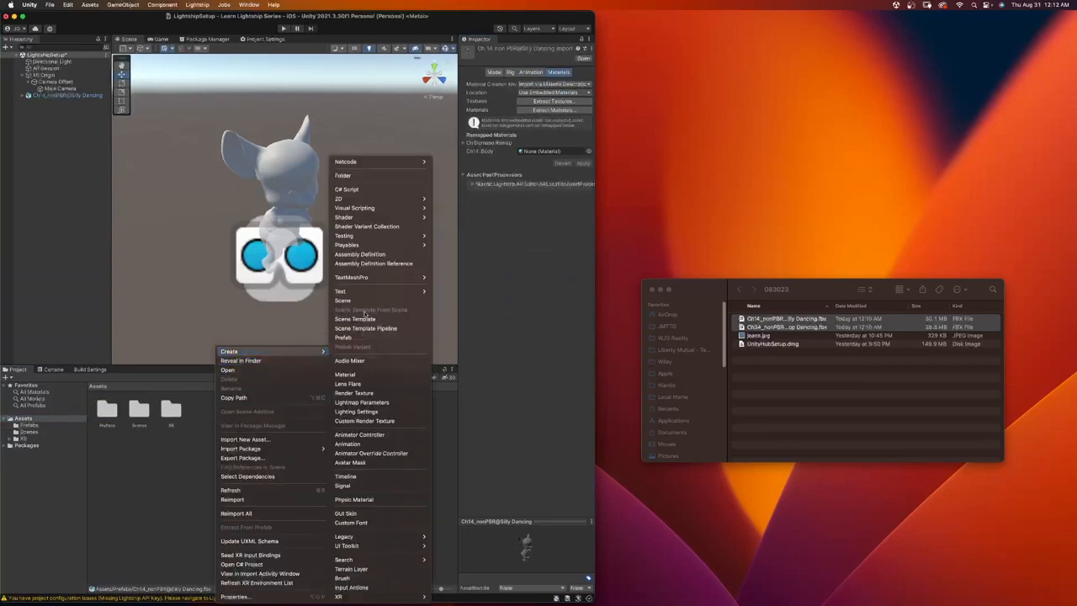
{"action": "left_click", "coordinate": [366, 175]}
{"action": "type", "text": "Imp"}
{"action": "type", "text": "tures"}
{"action": "key", "text": "Return"}
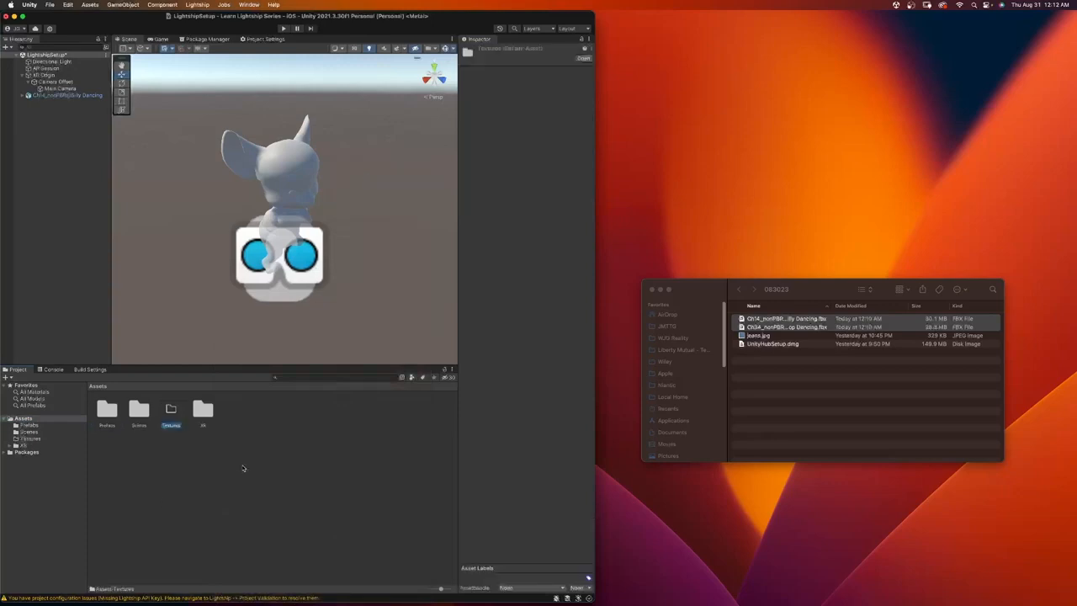
Step: Create a folder named Materials in the project's Assets folder
{"action": "right_click", "coordinate": [243, 468]}
{"action": "mouse_move", "coordinate": [306, 354]}
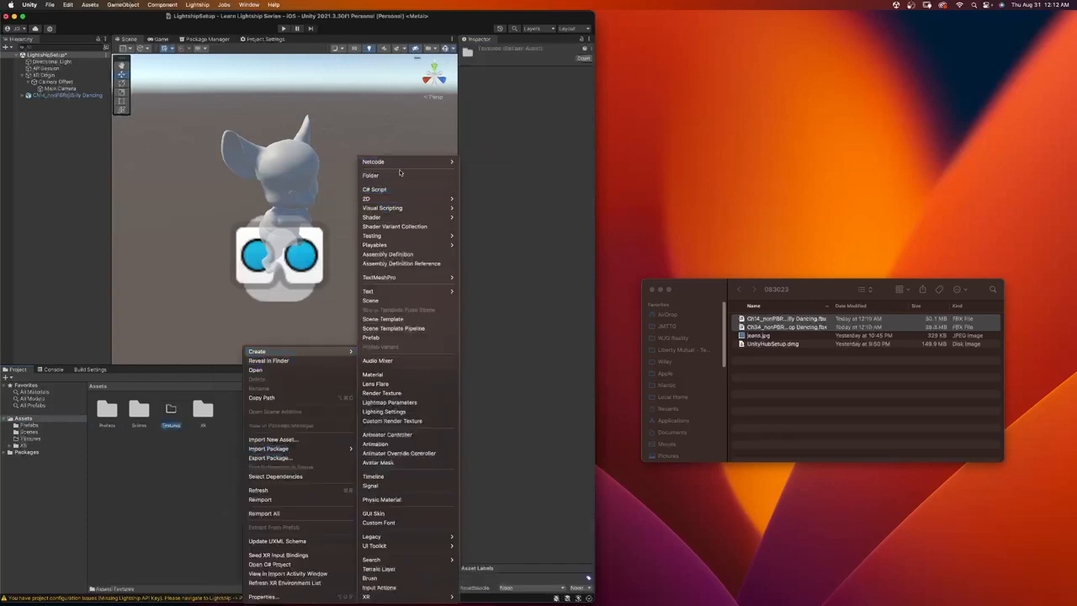
{"action": "left_click", "coordinate": [395, 176]}
{"action": "type", "text": "M"}
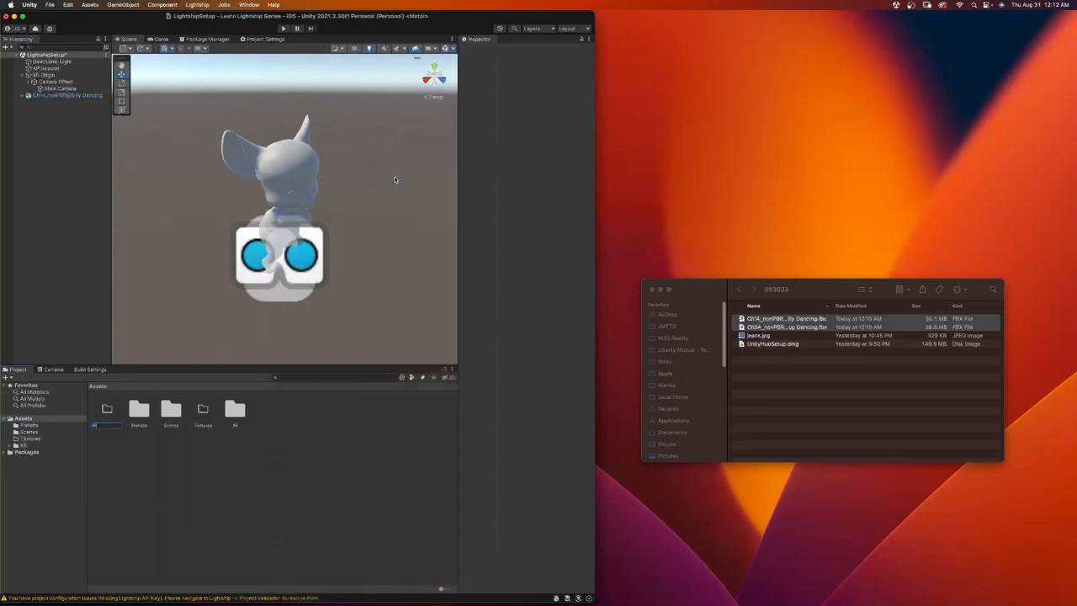
{"action": "type", "text": "aterials"}
{"action": "key", "text": "Return"}
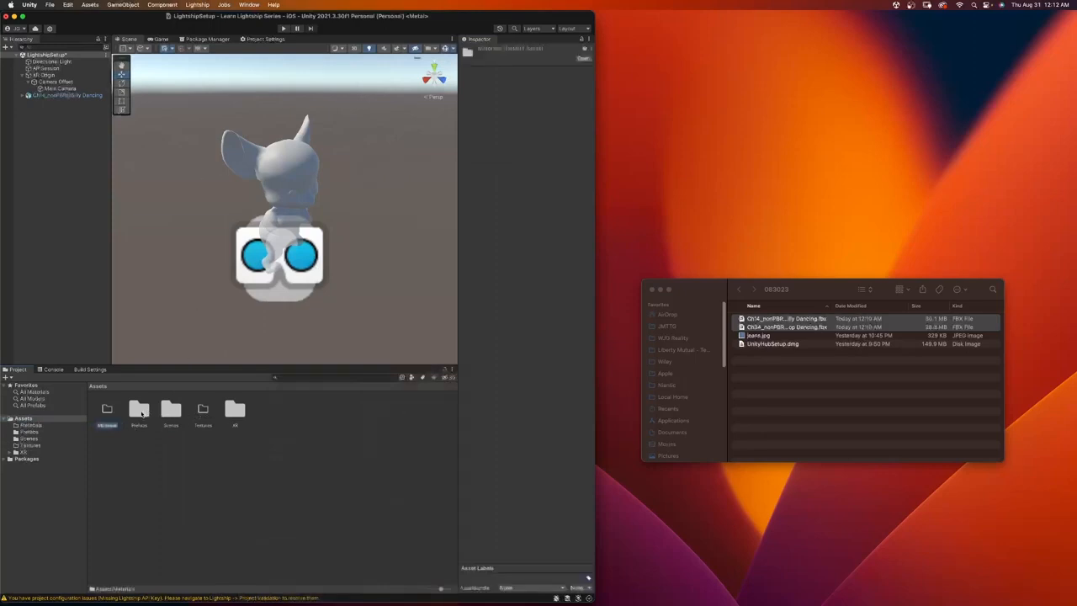
Step: Extract the Silly Dancing model's textures into the Textures folder and fix the normal map import setting
{"action": "double_click", "coordinate": [142, 413]}
{"action": "left_click", "coordinate": [108, 407]}
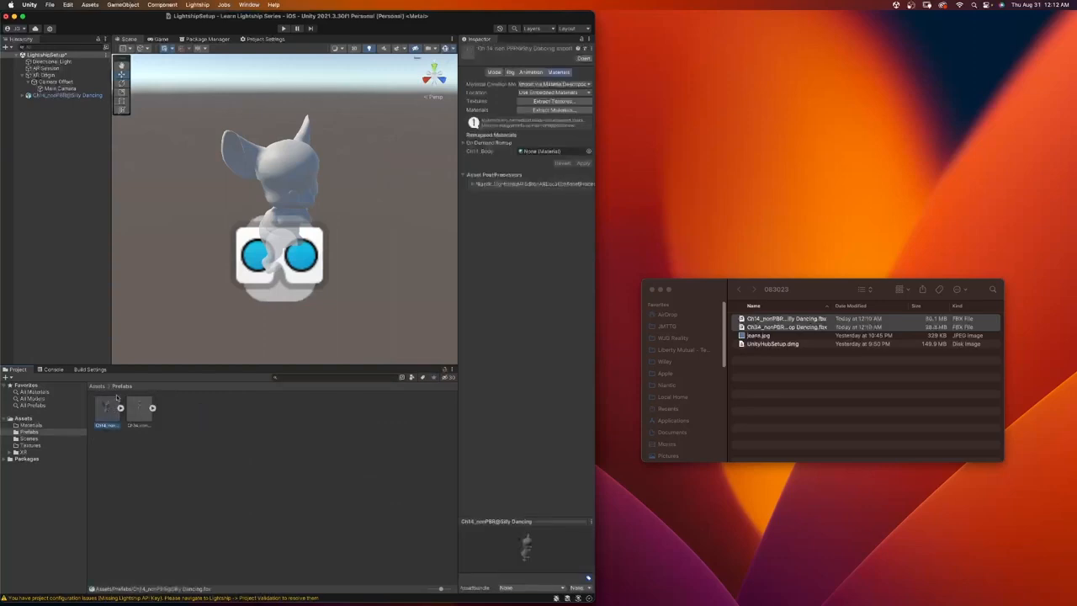
{"action": "left_click", "coordinate": [565, 102]}
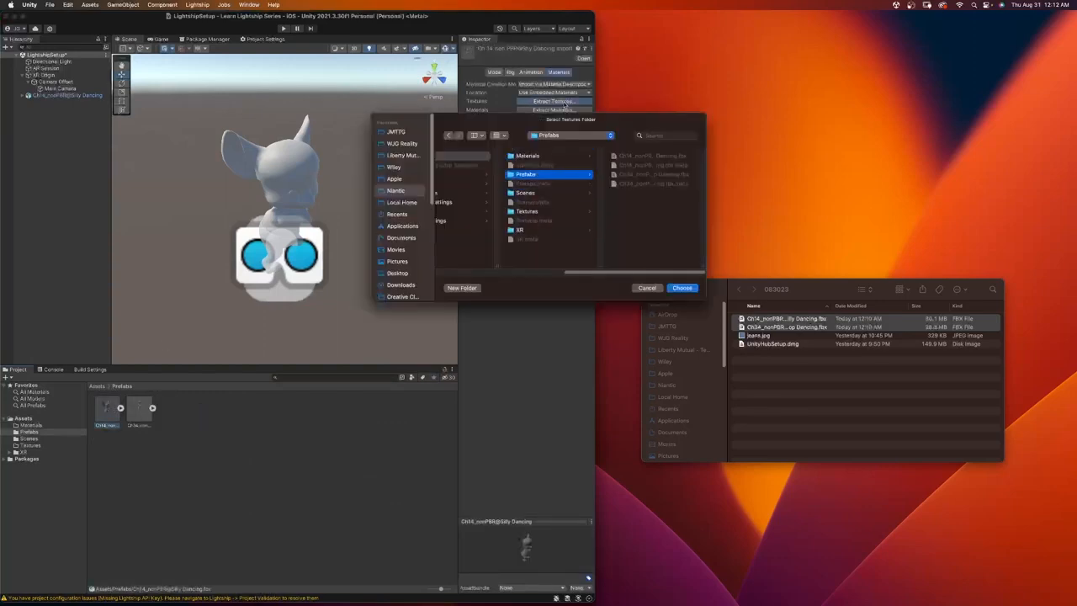
{"action": "left_click", "coordinate": [525, 211]}
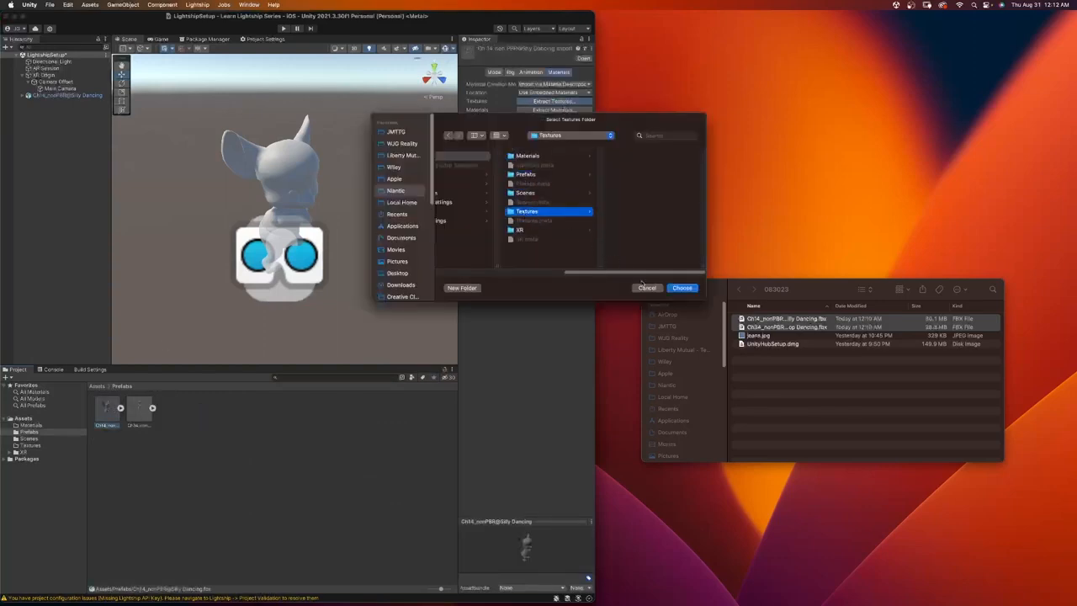
{"action": "left_click", "coordinate": [681, 288]}
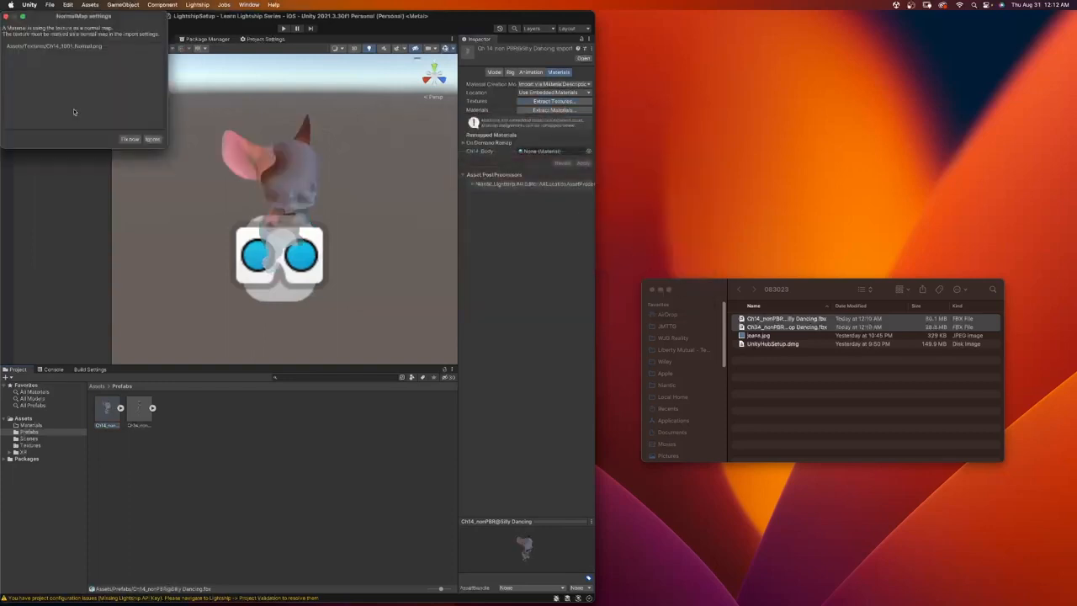
{"action": "left_click", "coordinate": [129, 139]}
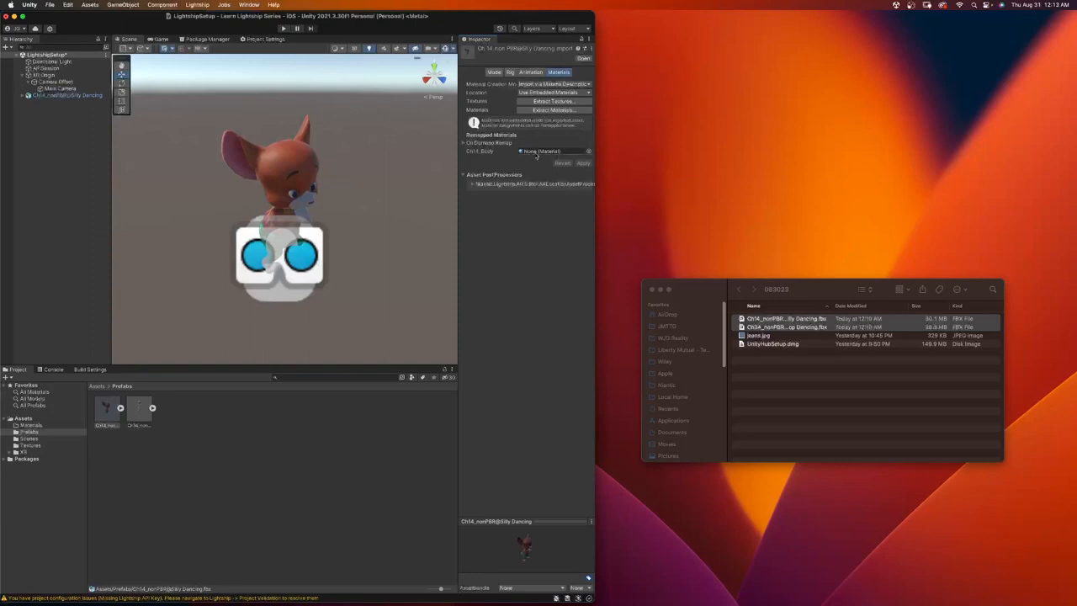
Step: Extract the Silly Dancing model's materials into the Materials folder
{"action": "left_click", "coordinate": [552, 110]}
{"action": "left_click", "coordinate": [528, 156]}
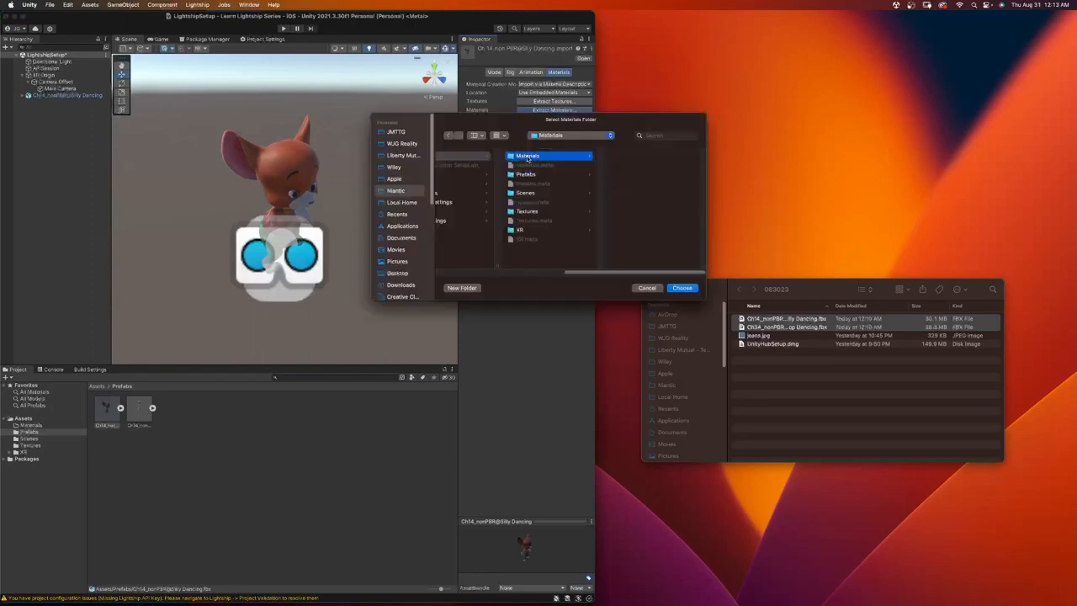
{"action": "left_click", "coordinate": [683, 287]}
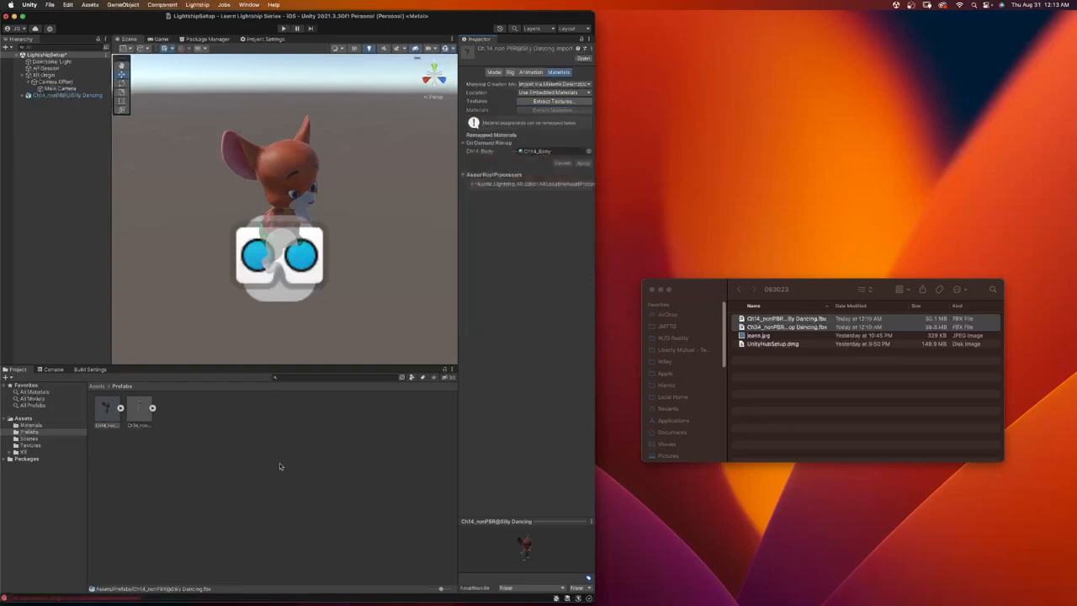
Step: Change the Silly Dancing model's rig animation type to Humanoid, apply it, and show its animation import settings
{"action": "left_click", "coordinate": [510, 73]}
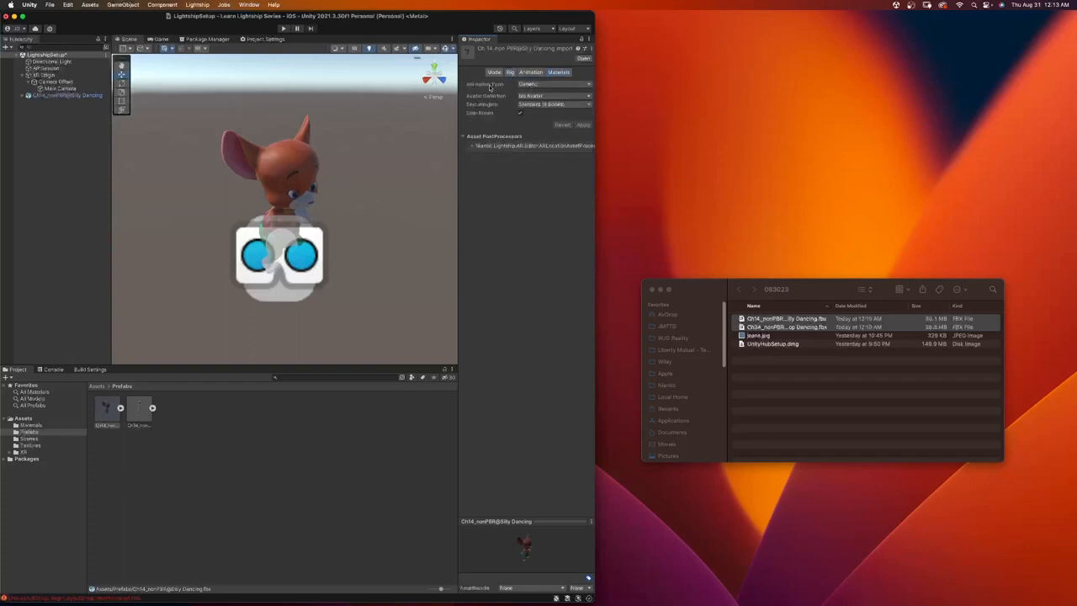
{"action": "left_click", "coordinate": [546, 85]}
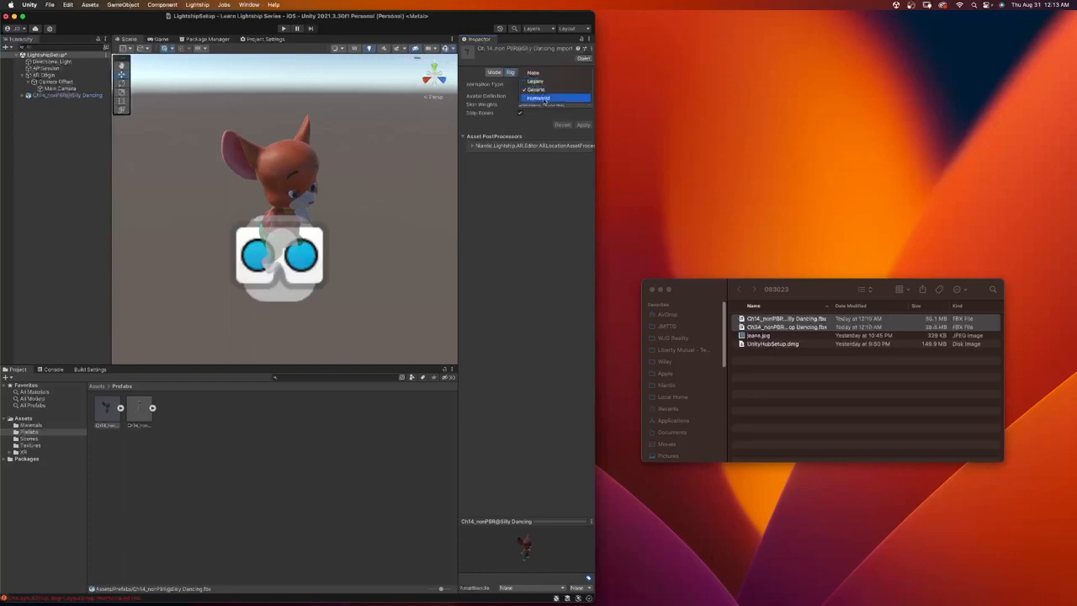
{"action": "left_click", "coordinate": [543, 97]}
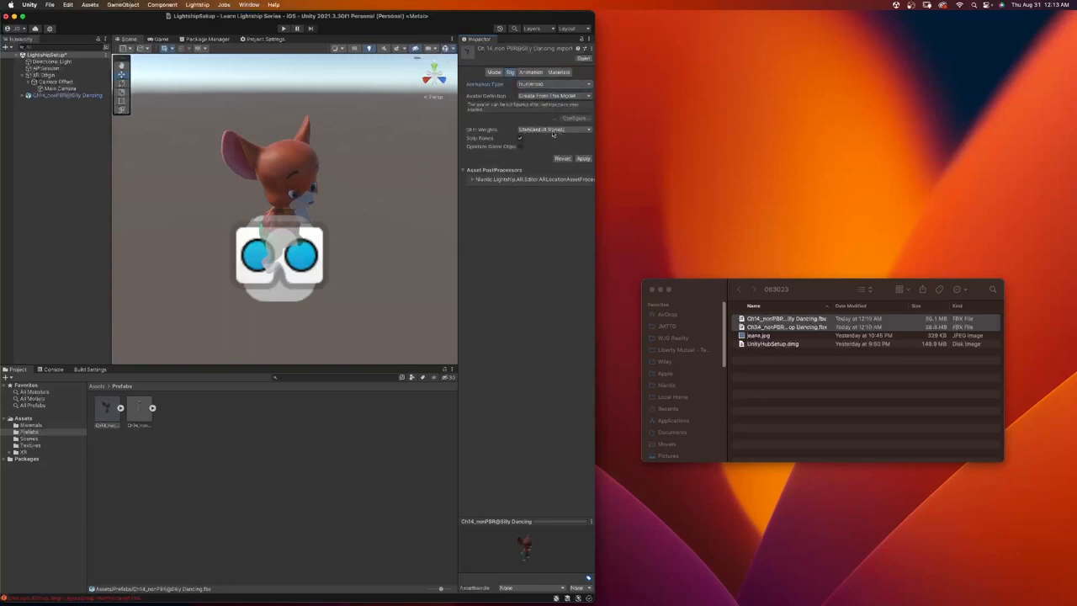
{"action": "left_click", "coordinate": [584, 159]}
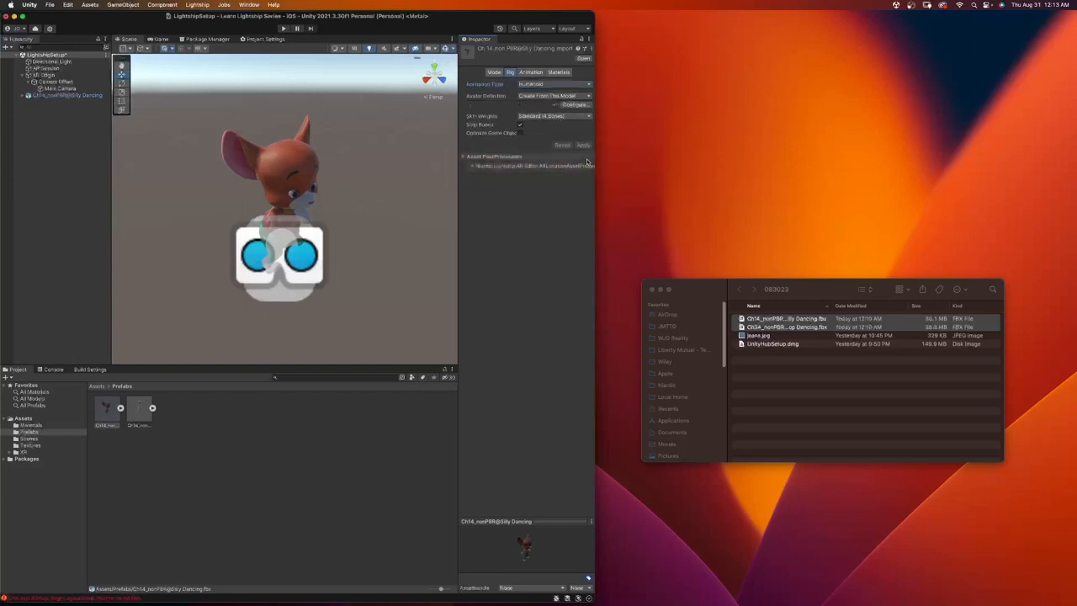
{"action": "left_click", "coordinate": [530, 73]}
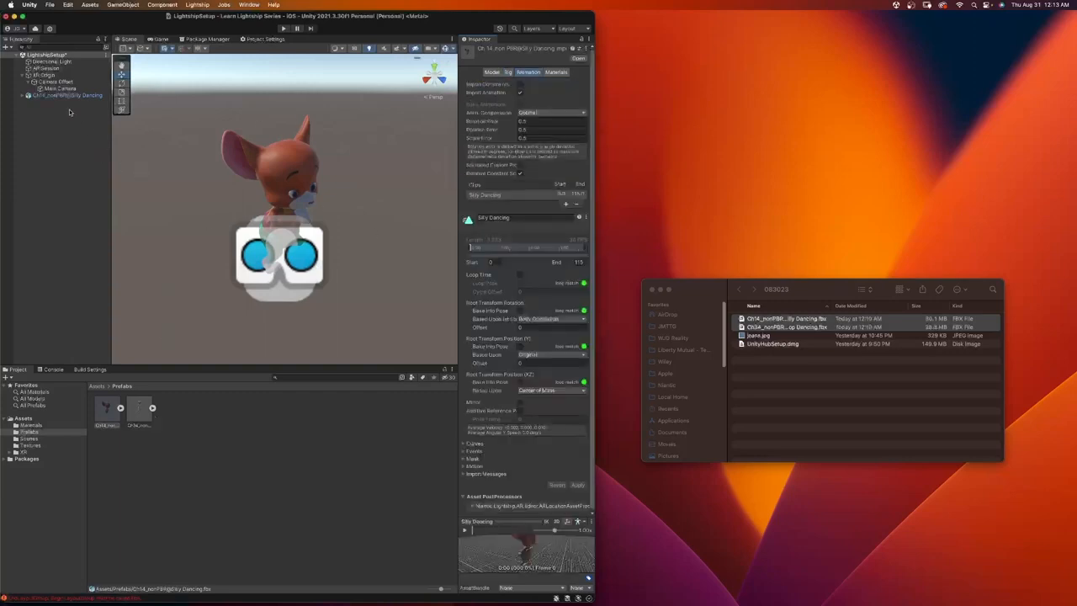
Step: Add the Ch34_nonPBR@Hip Hop Dancing model to the scene hierarchy and set its Z position to 2
{"action": "left_click_drag", "start_coordinate": [132, 402], "coordinate": [88, 189]}
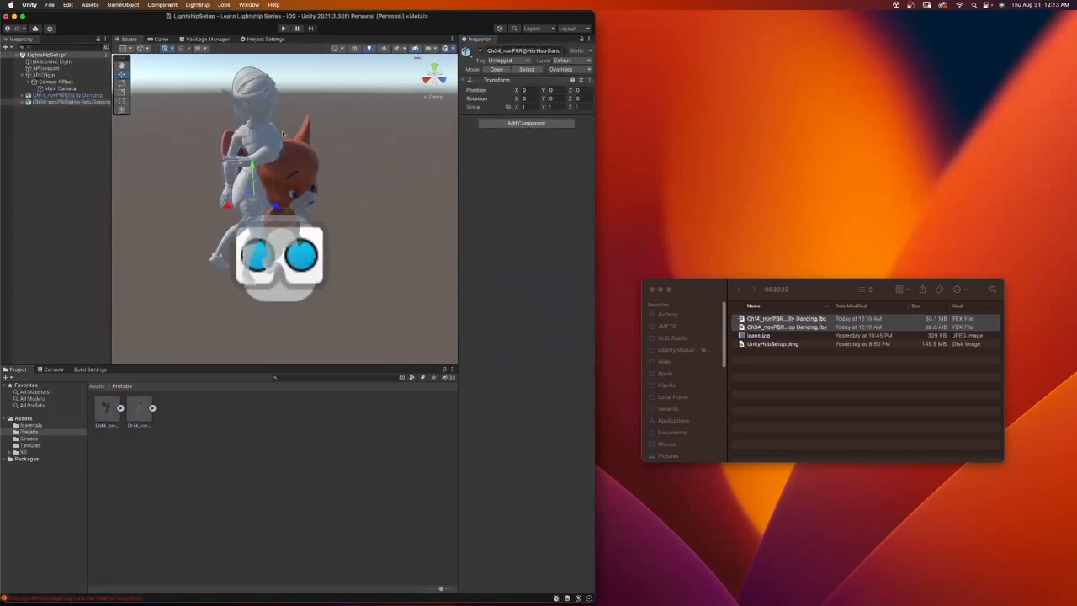
{"action": "mouse_move", "coordinate": [258, 202]}
{"action": "right_mouse_down"}
{"action": "mouse_move", "coordinate": [199, 243]}
{"action": "mouse_move", "coordinate": [264, 189]}
{"action": "right_mouse_up"}
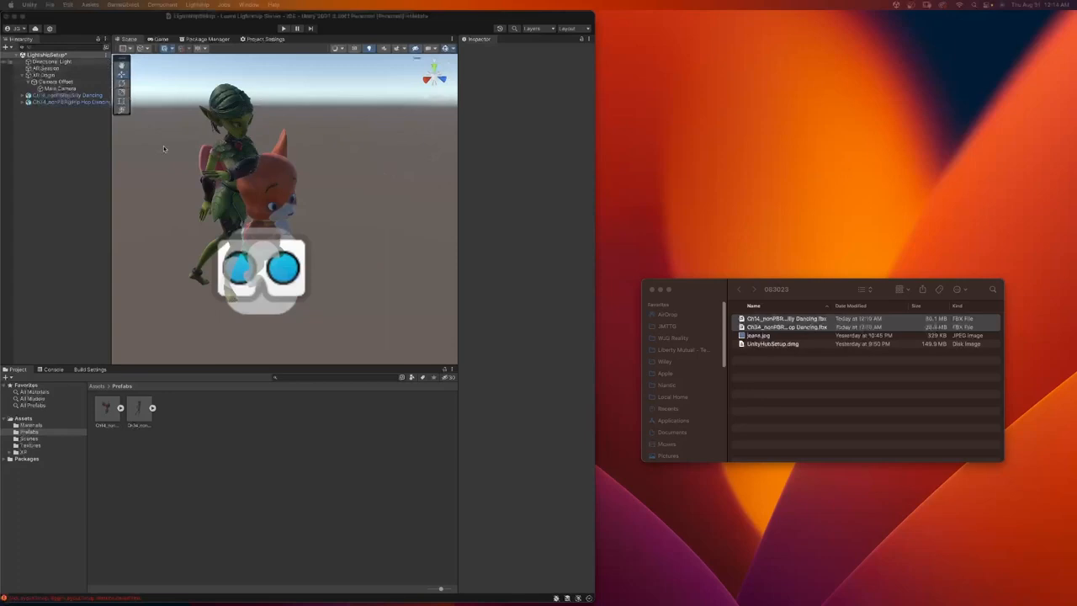
{"action": "left_click", "coordinate": [57, 101]}
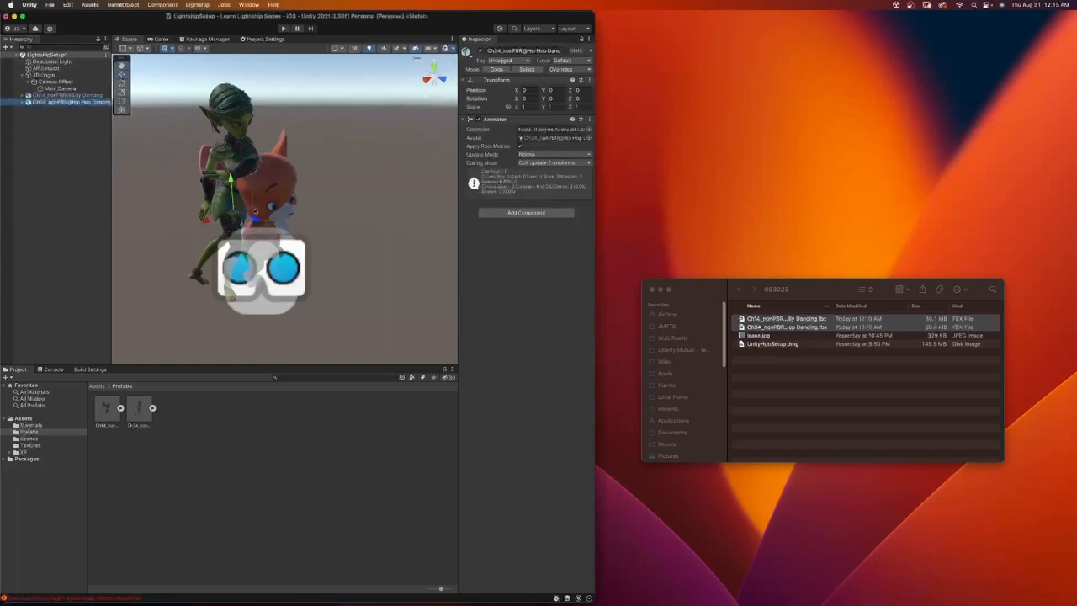
{"action": "left_click_drag", "start_coordinate": [251, 222], "coordinate": [492, 287]}
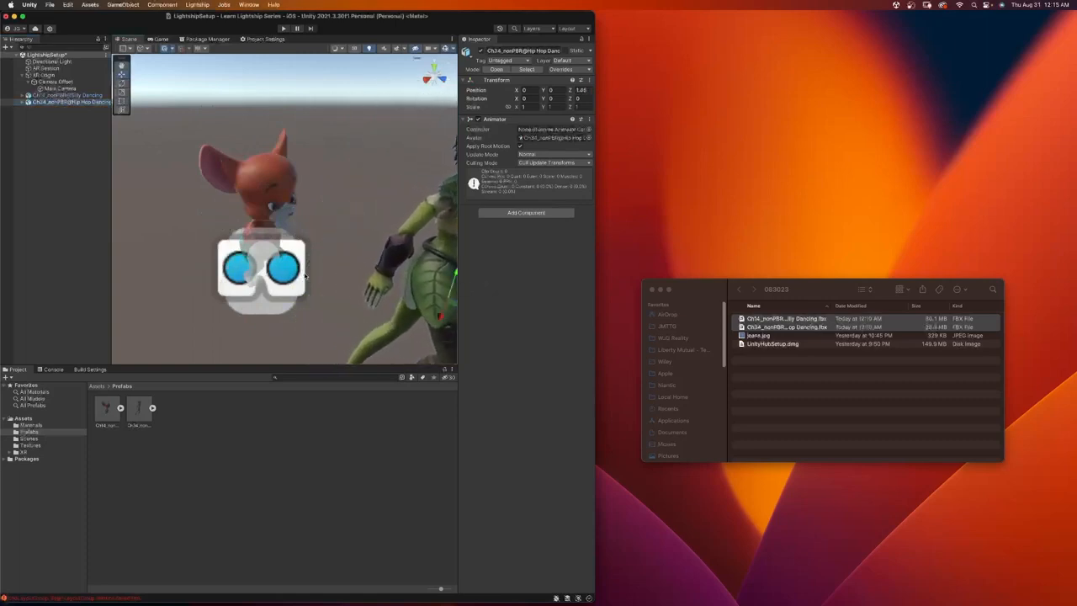
{"action": "scroll", "coordinate": [278, 264], "scroll_direction": "down", "scroll_amount": 5}
{"action": "scroll", "coordinate": [276, 262], "scroll_direction": "down", "scroll_amount": 2}
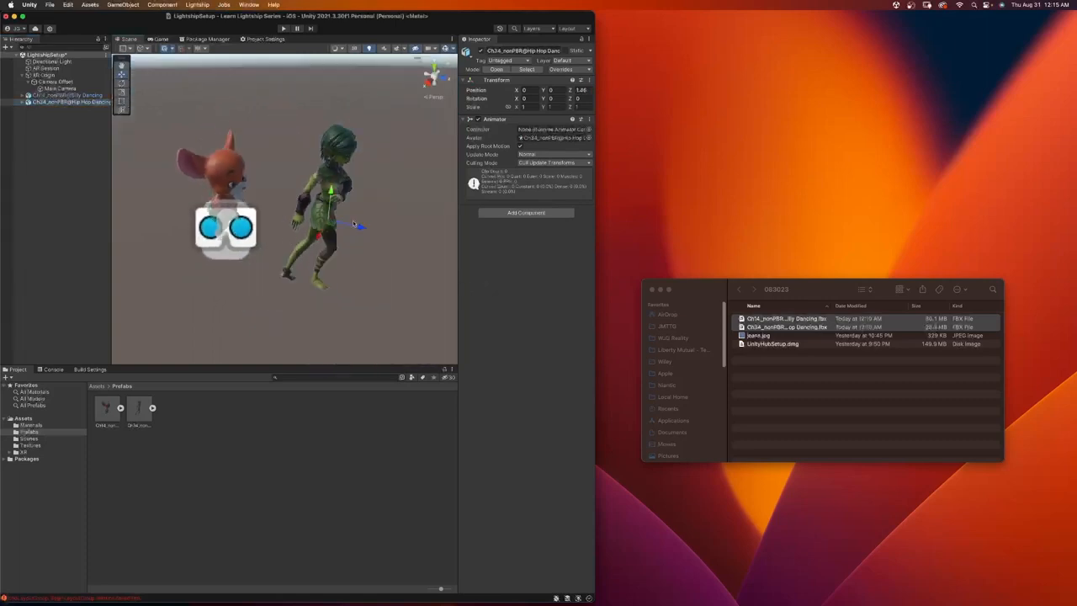
{"action": "left_click", "coordinate": [586, 90]}
{"action": "type", "text": "2"}
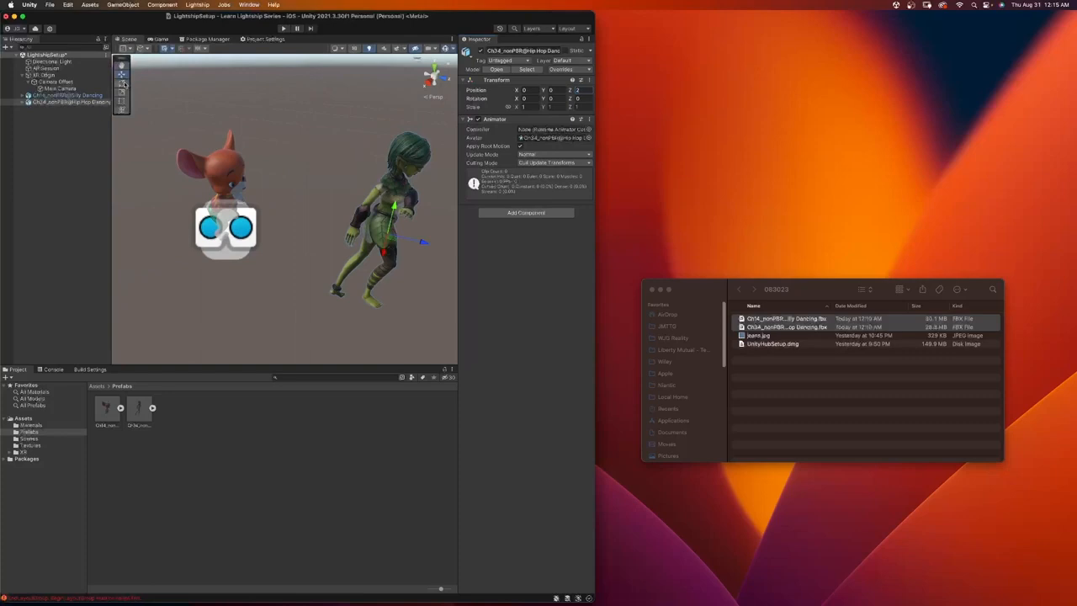
Step: Turn the Hip Hop Dancing character around by setting its Y rotation to 180
{"action": "key", "text": "e"}
{"action": "left_click_drag", "start_coordinate": [411, 258], "coordinate": [242, 247]}
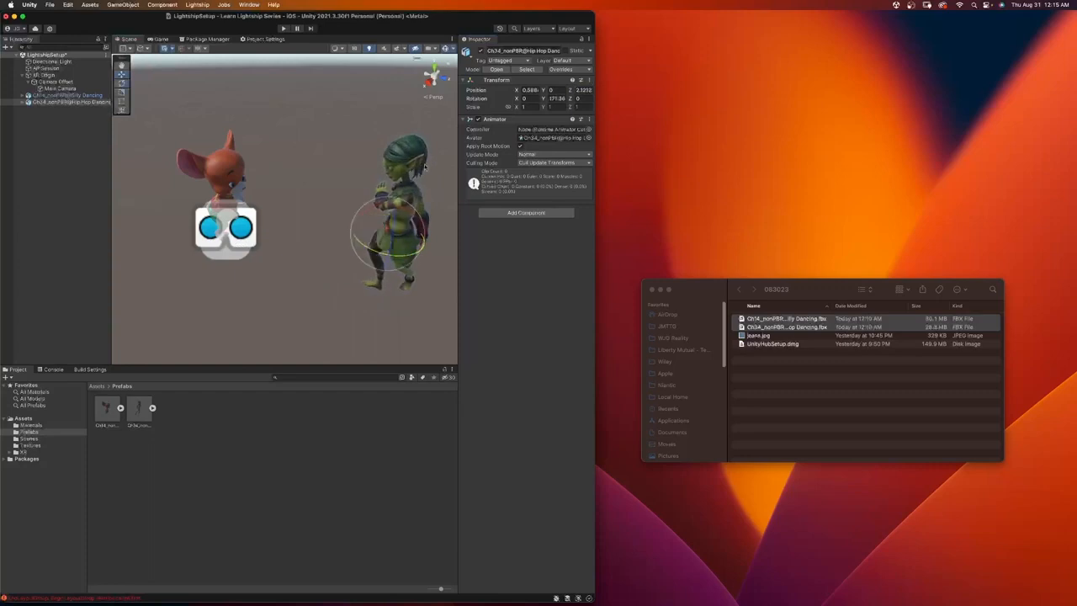
{"action": "left_click", "coordinate": [557, 97]}
{"action": "type", "text": "180"}
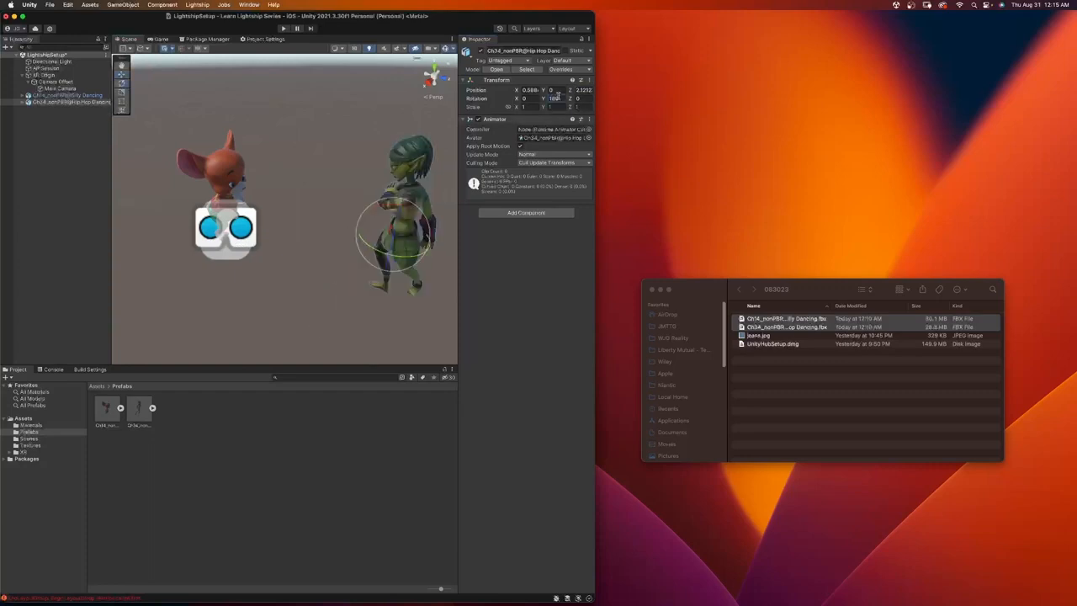
{"action": "left_click", "coordinate": [250, 309]}
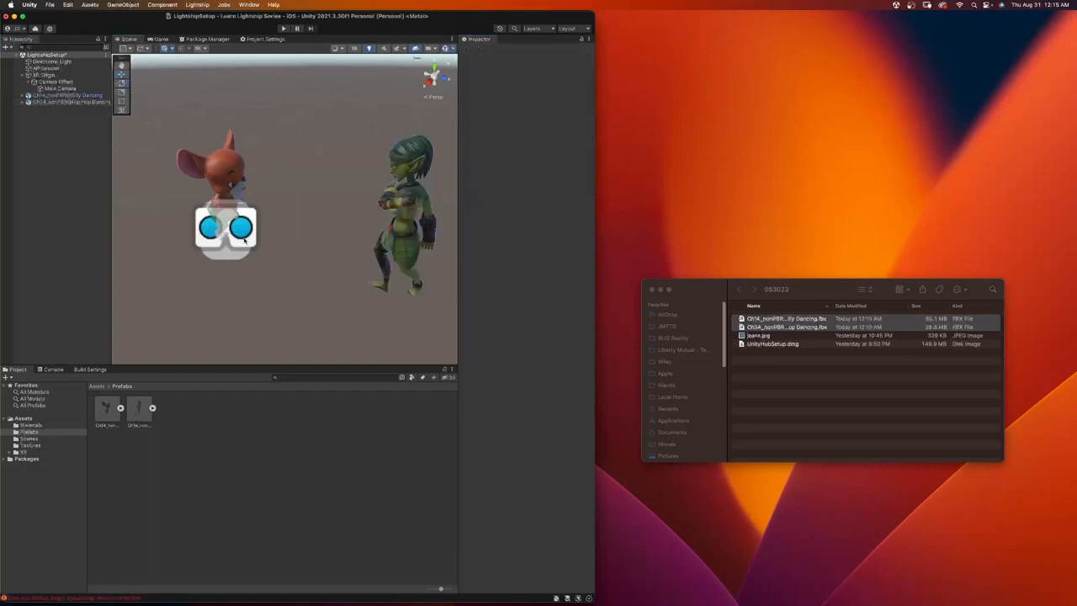
Step: Set the Z position of the Ch14_nonPBR@Silly Dancing character to 2
{"action": "left_click", "coordinate": [82, 96]}
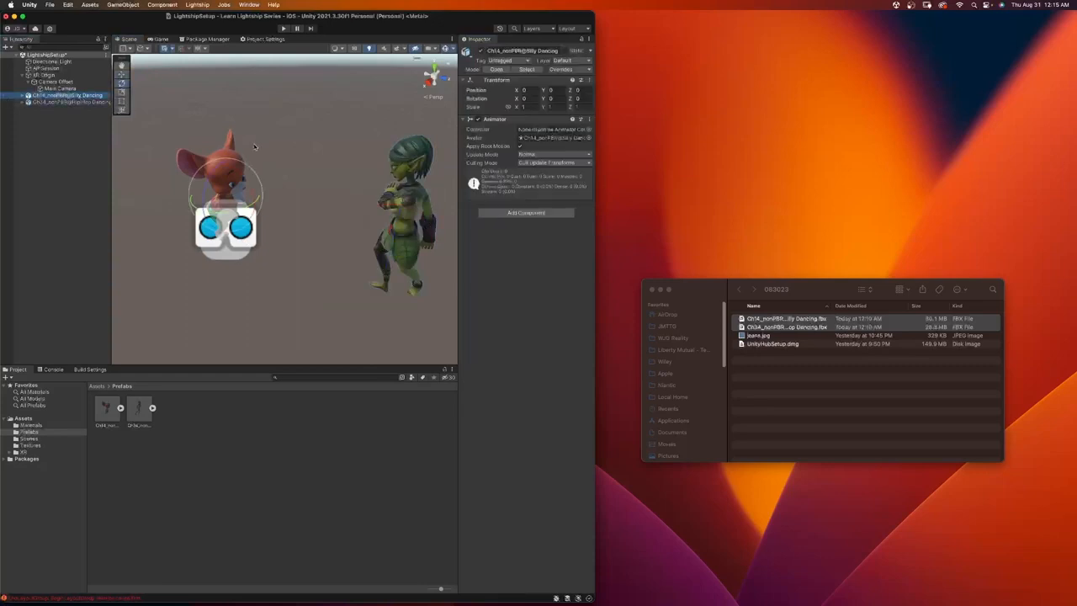
{"action": "left_click", "coordinate": [582, 90]}
{"action": "type", "text": "3"}
Step: Examine the placement of both characters relative to each other and to the main camera in the Scene view
{"action": "right_click_drag", "start_coordinate": [138, 231], "coordinate": [271, 242]}
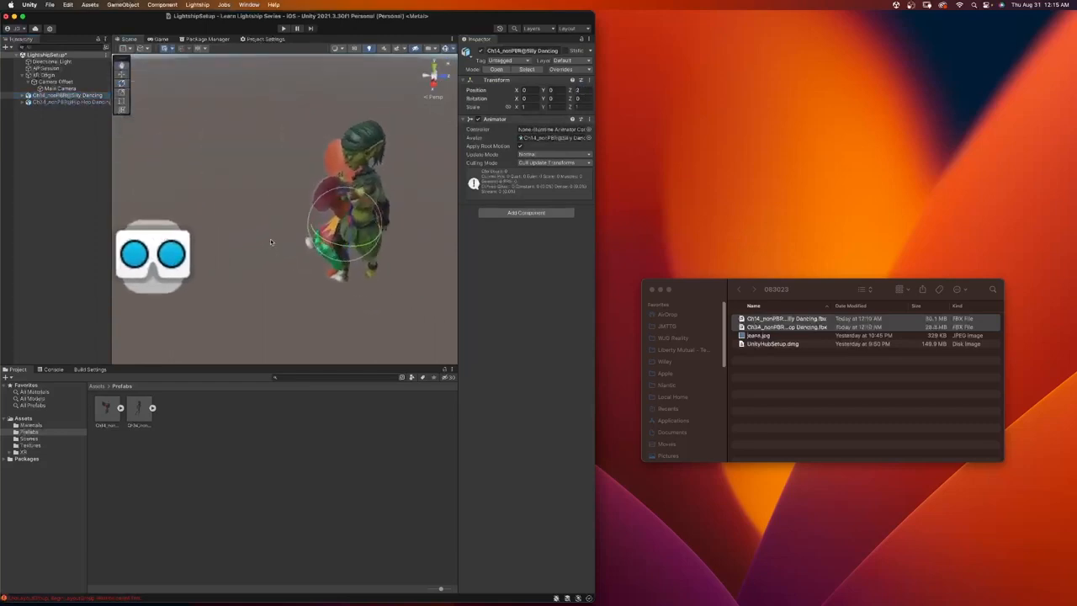
{"action": "mouse_move", "coordinate": [332, 318]}
{"action": "right_mouse_down"}
{"action": "mouse_move", "coordinate": [228, 310]}
{"action": "mouse_move", "coordinate": [375, 276]}
{"action": "mouse_move", "coordinate": [319, 224]}
{"action": "mouse_move", "coordinate": [348, 227]}
{"action": "mouse_move", "coordinate": [356, 336]}
{"action": "mouse_move", "coordinate": [340, 298]}
{"action": "right_mouse_up"}
{"action": "scroll", "coordinate": [338, 293], "scroll_direction": "up", "scroll_amount": 5}
{"action": "scroll", "coordinate": [326, 307], "scroll_direction": "down", "scroll_amount": 12}
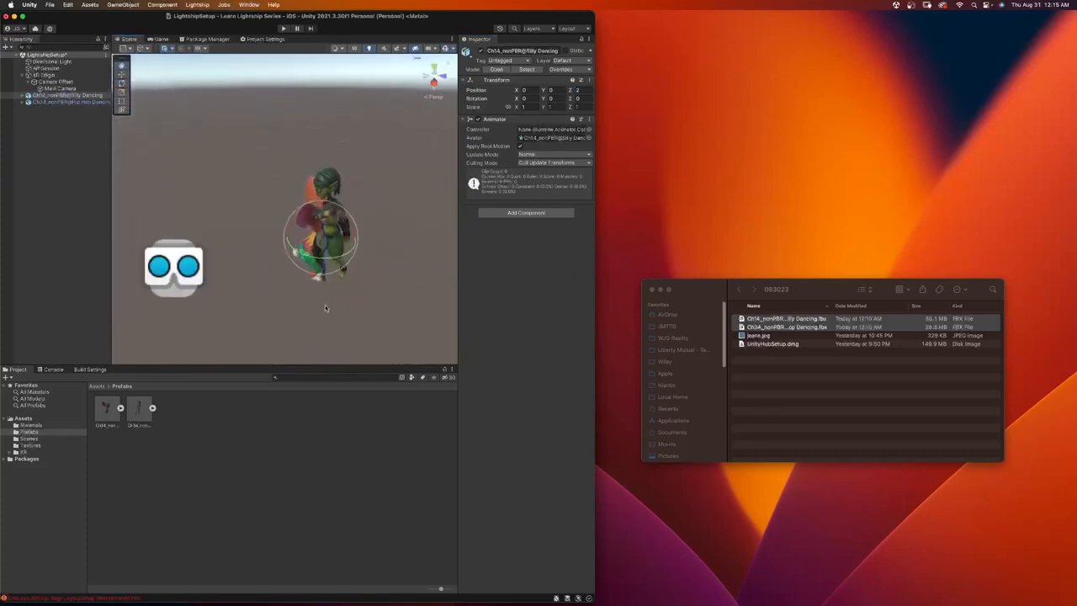
{"action": "scroll", "coordinate": [320, 309], "scroll_direction": "up", "scroll_amount": 7}
{"action": "scroll", "coordinate": [318, 310], "scroll_direction": "up", "scroll_amount": 7}
{"action": "middle_click_drag", "start_coordinate": [318, 311], "coordinate": [311, 269]}
{"action": "mouse_move", "coordinate": [311, 268]}
{"action": "left_mouse_down", "text": "alt"}
{"action": "mouse_move", "coordinate": [350, 269]}
{"action": "mouse_move", "coordinate": [278, 274]}
{"action": "mouse_move", "coordinate": [350, 267]}
{"action": "mouse_move", "coordinate": [319, 256]}
{"action": "mouse_move", "coordinate": [296, 277]}
{"action": "left_mouse_up", "text": "alt"}
{"action": "middle_click_drag", "start_coordinate": [295, 277], "coordinate": [317, 243]}
{"action": "left_click_drag", "start_coordinate": [317, 243], "coordinate": [300, 286], "text": "alt"}
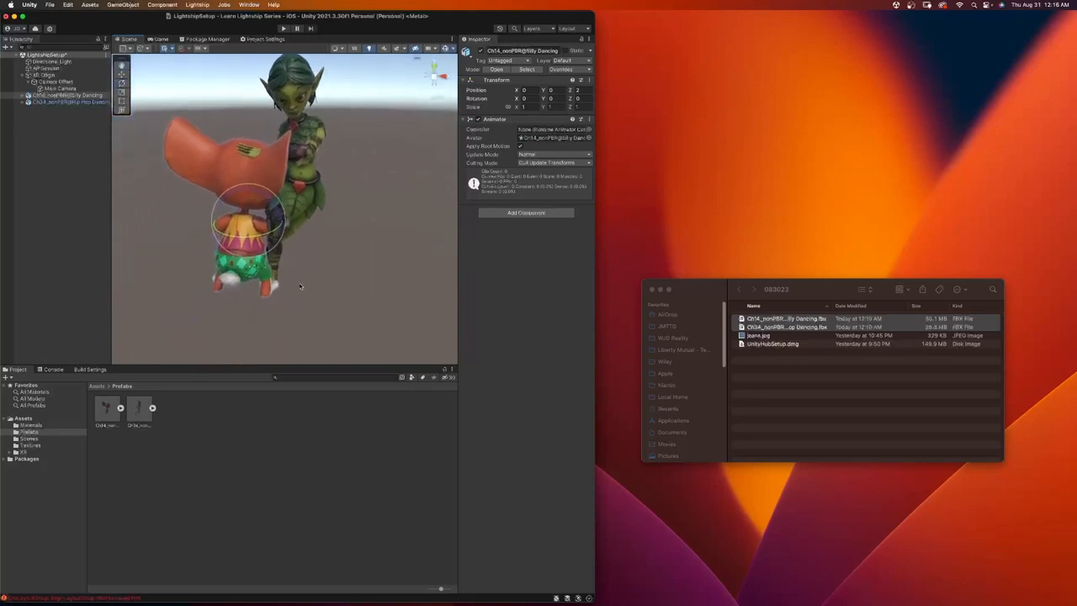
{"action": "left_click_drag", "start_coordinate": [164, 245], "coordinate": [207, 254], "text": "alt"}
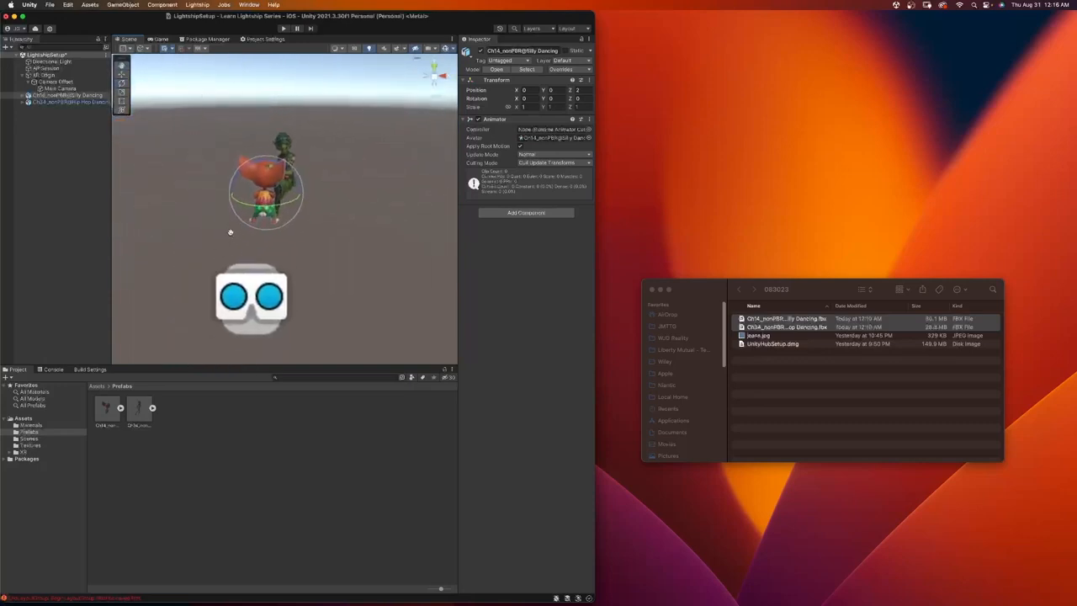
{"action": "scroll", "coordinate": [258, 203], "scroll_direction": "up", "scroll_amount": 5}
{"action": "scroll", "coordinate": [258, 203], "scroll_direction": "up", "scroll_amount": 2}
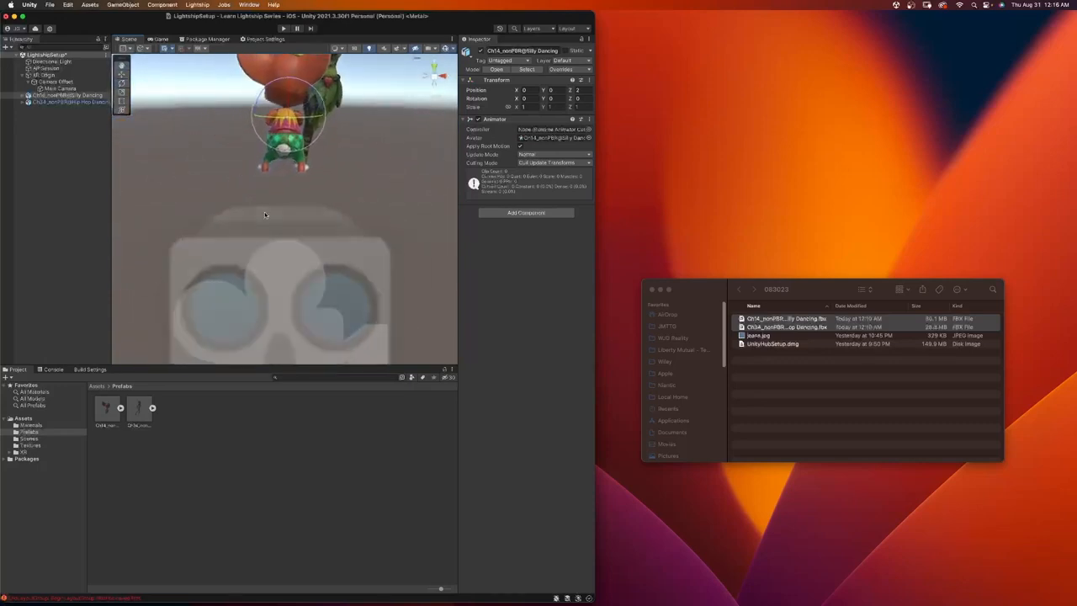
Step: Move the Silly Dancing character sideways to an X position of about -0.57 and set its Y rotation to 180
{"action": "left_click_drag", "start_coordinate": [259, 204], "coordinate": [301, 179], "text": "alt"}
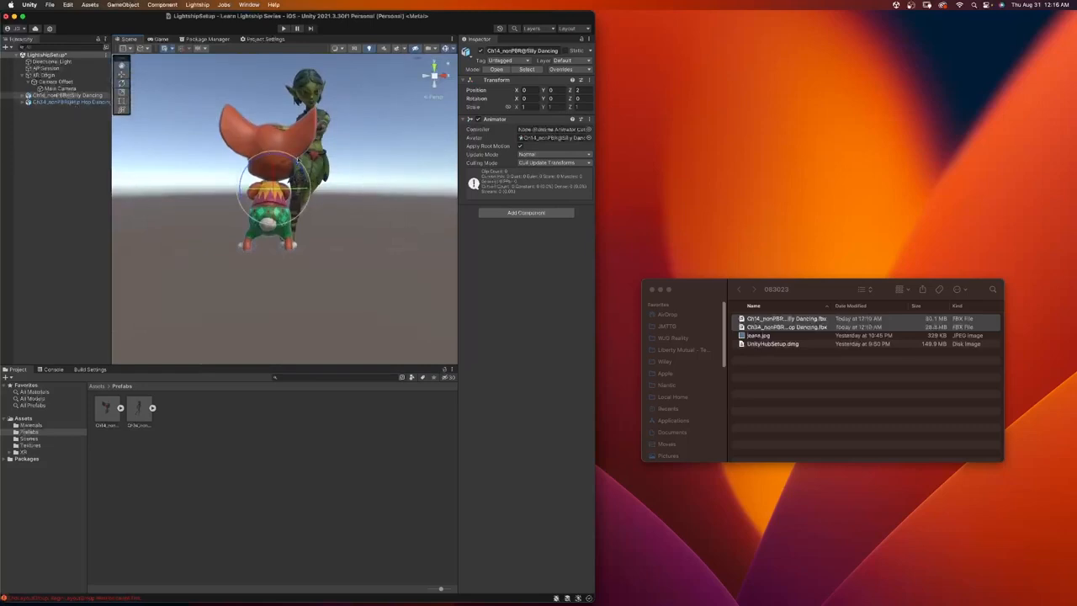
{"action": "left_click", "coordinate": [55, 95]}
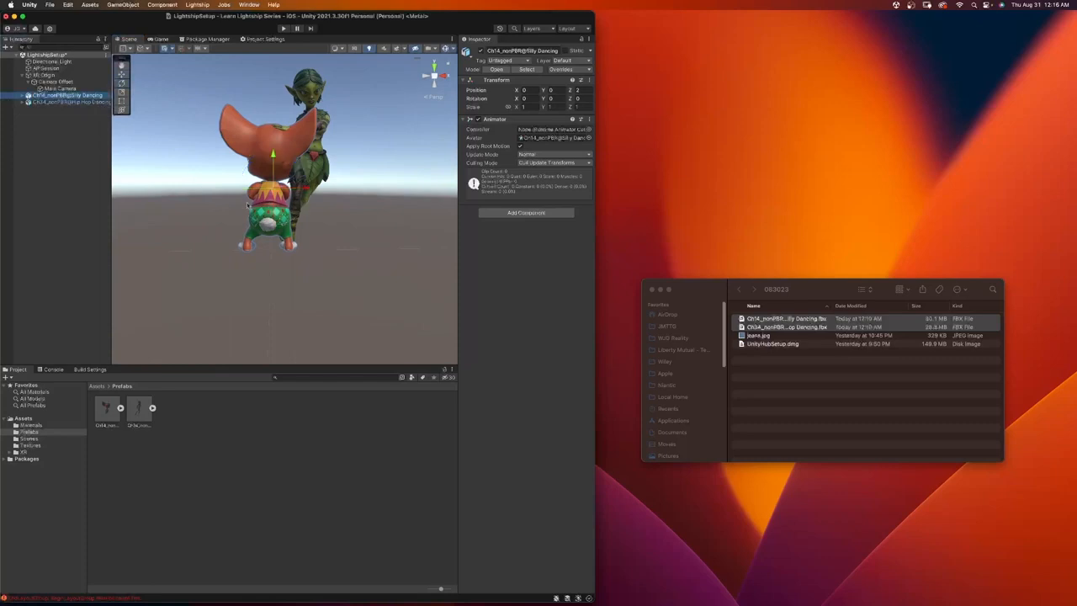
{"action": "left_click_drag", "start_coordinate": [306, 192], "coordinate": [232, 203]}
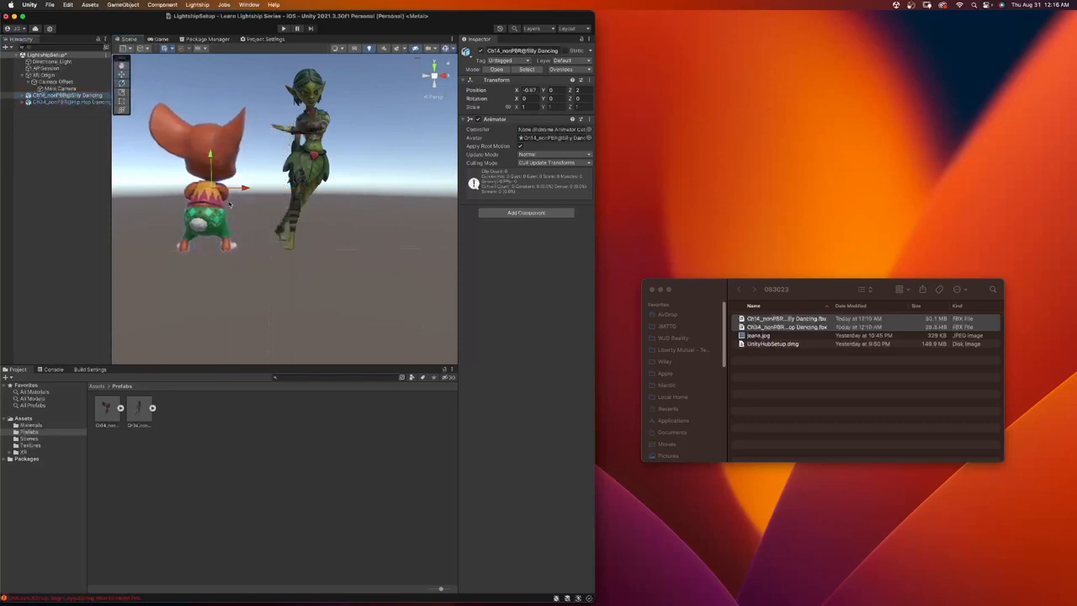
{"action": "left_click", "coordinate": [551, 99]}
{"action": "type", "text": "180"}
{"action": "key", "text": "Return"}
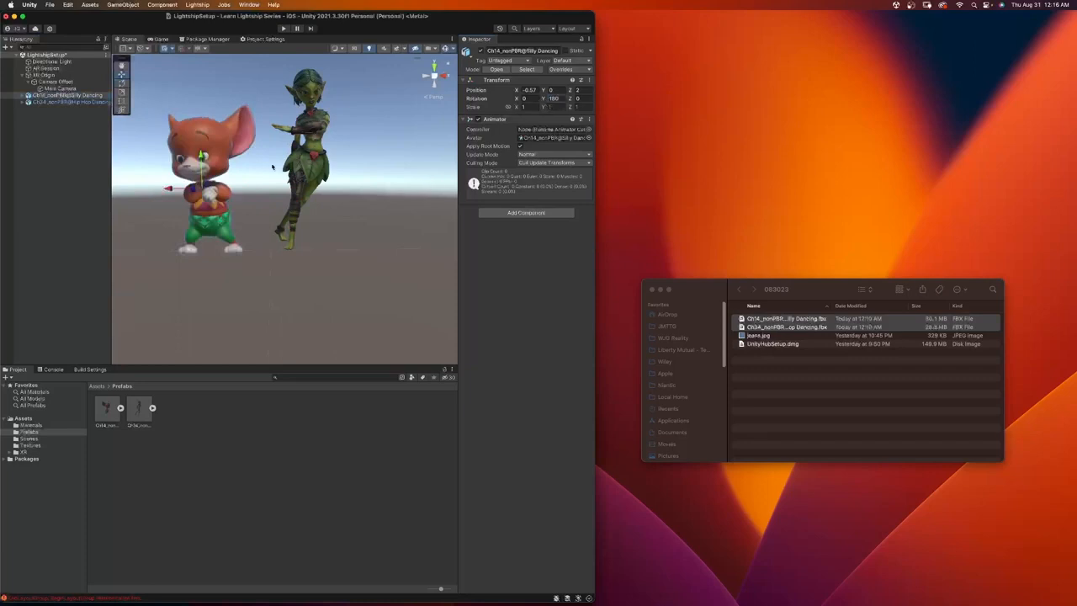
Step: Lower both dancing characters together by setting their shared Y position to -1
{"action": "left_click", "coordinate": [58, 88]}
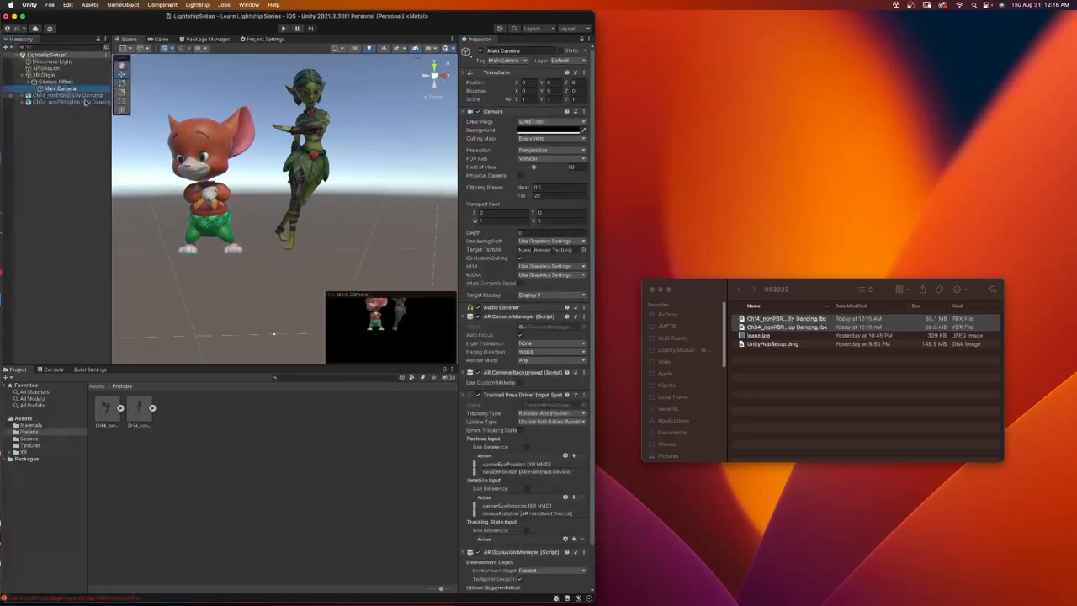
{"action": "left_click", "coordinate": [68, 96]}
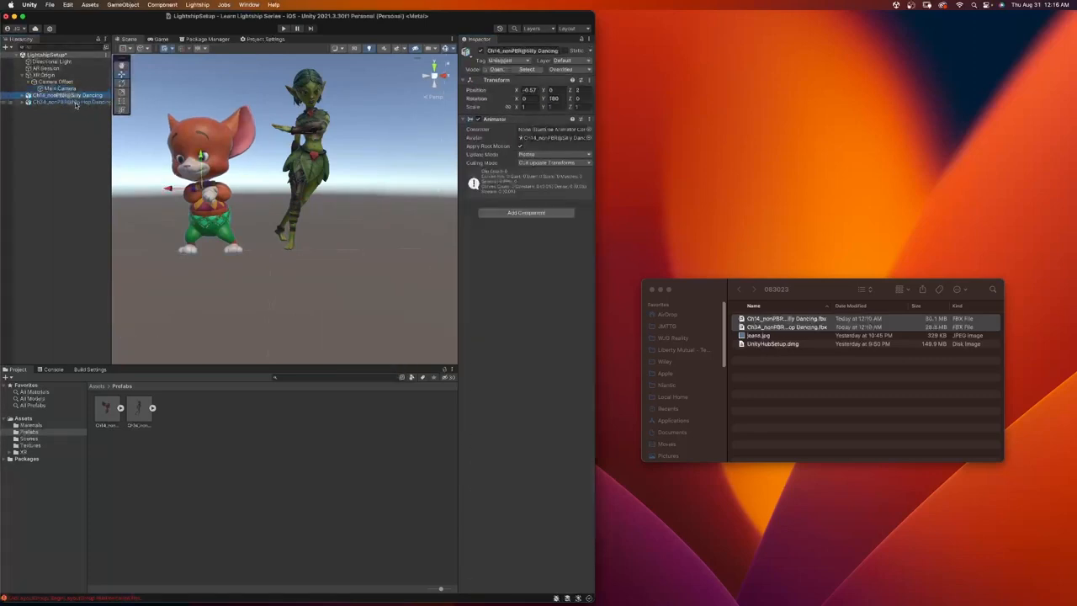
{"action": "left_click", "coordinate": [74, 102], "text": "shift"}
{"action": "left_click_drag", "start_coordinate": [257, 135], "coordinate": [257, 152]}
{"action": "left_click", "coordinate": [562, 90]}
{"action": "type", "text": "-1"}
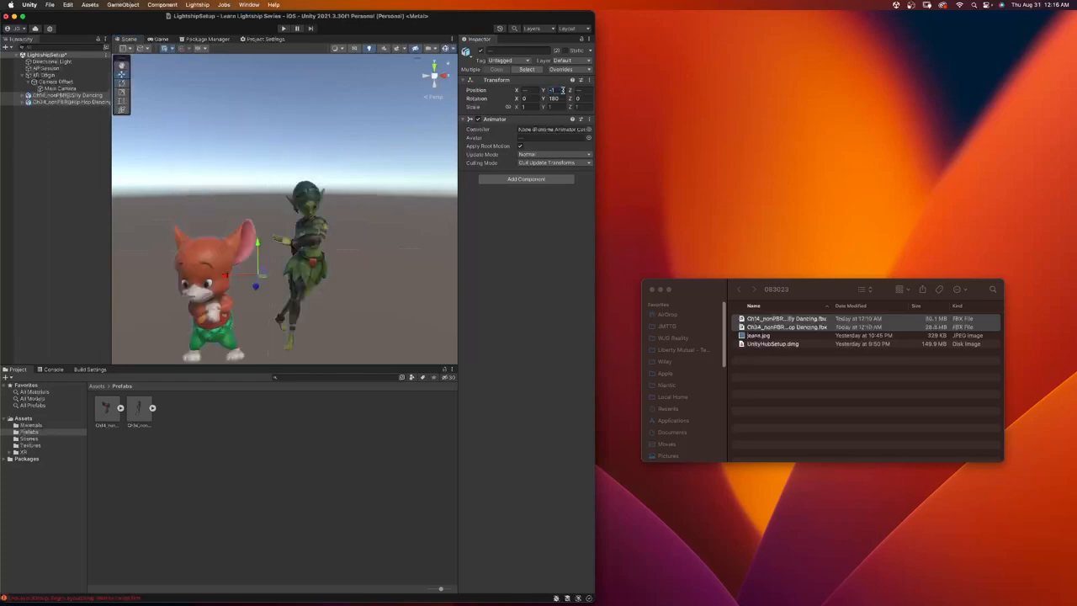
Step: Check the characters' framing through the Main Camera and in a Play mode run, and inspect both characters' Animator components
{"action": "left_click", "coordinate": [58, 88]}
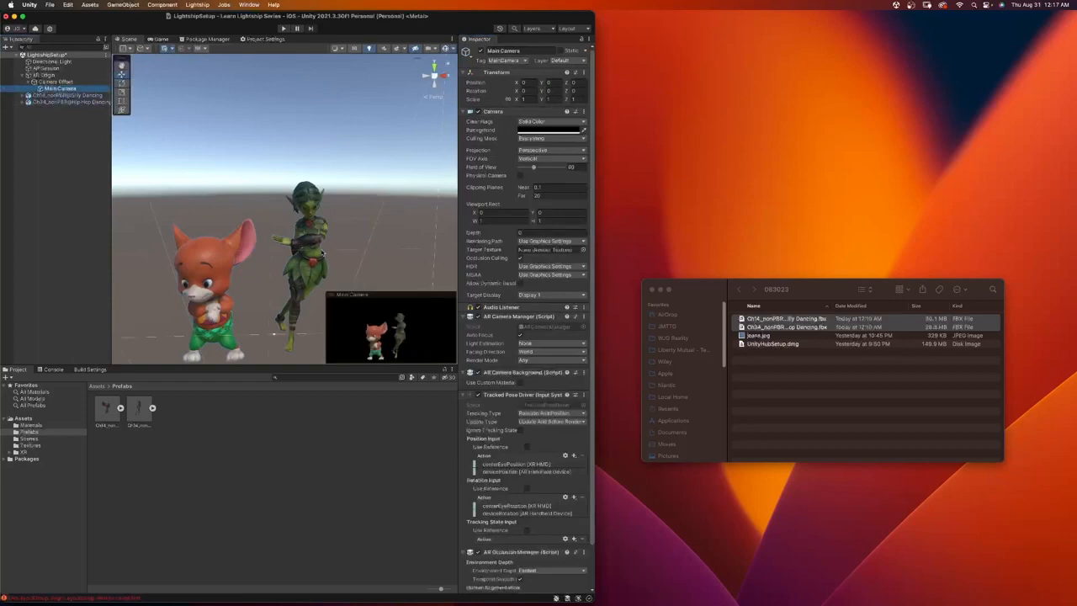
{"action": "scroll", "coordinate": [378, 255], "scroll_direction": "down", "scroll_amount": 3}
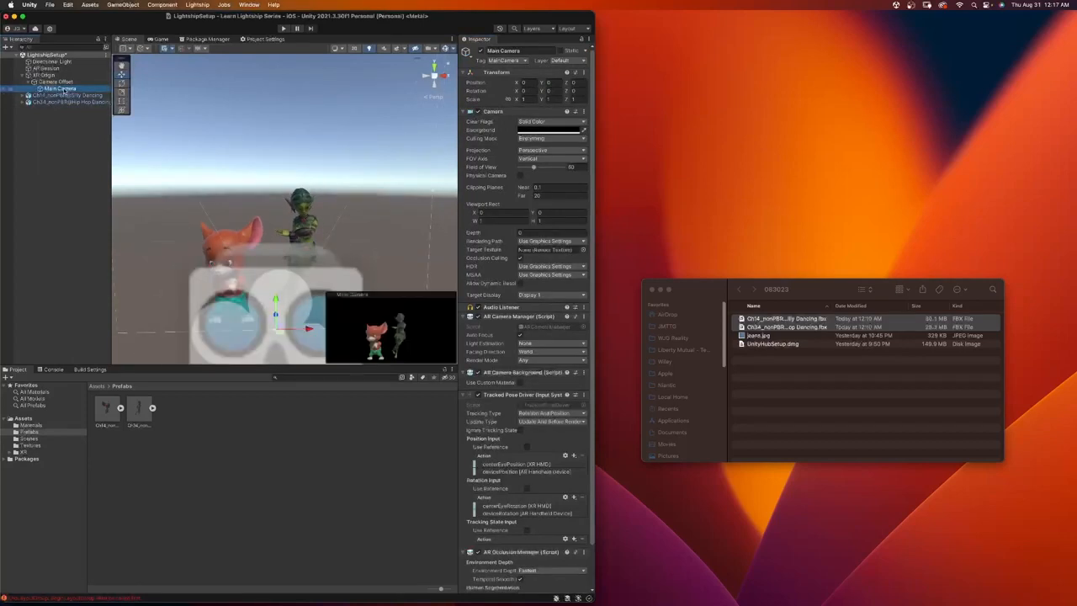
{"action": "left_click", "coordinate": [283, 28]}
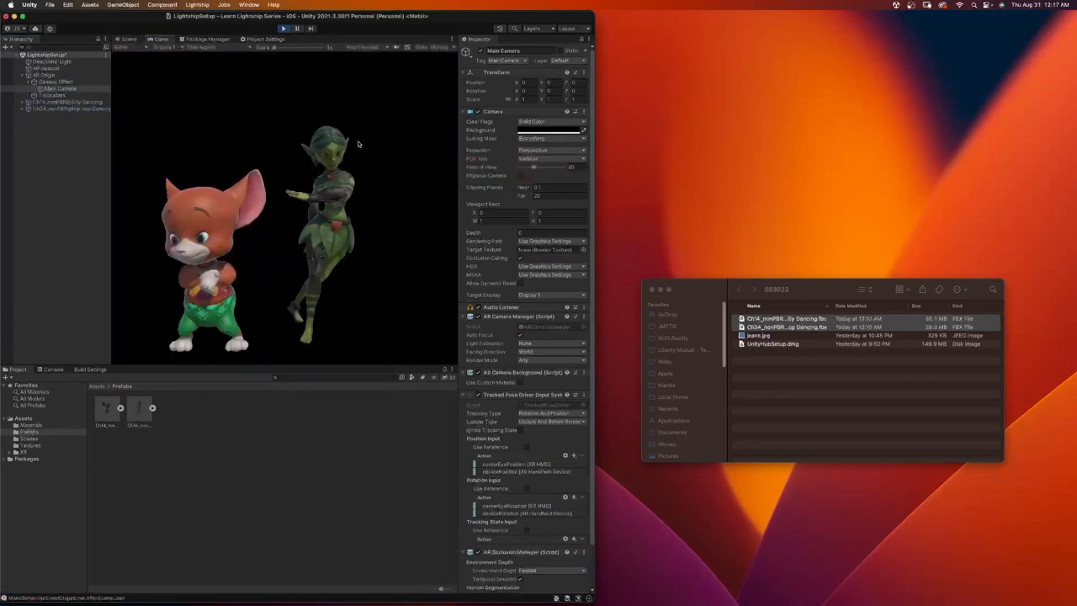
{"action": "left_click", "coordinate": [283, 29]}
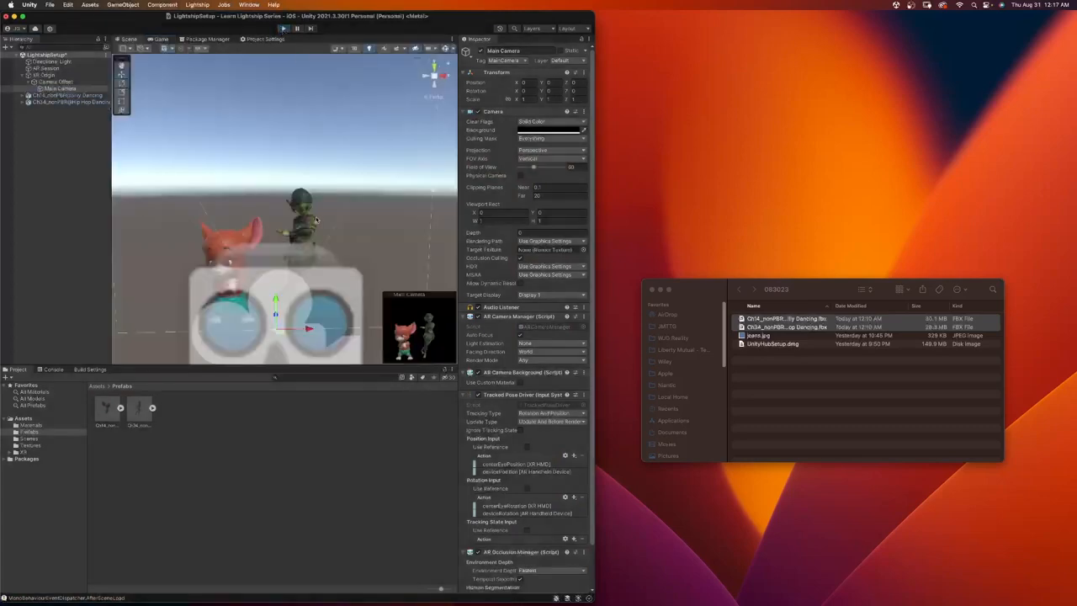
{"action": "left_click", "coordinate": [91, 96]}
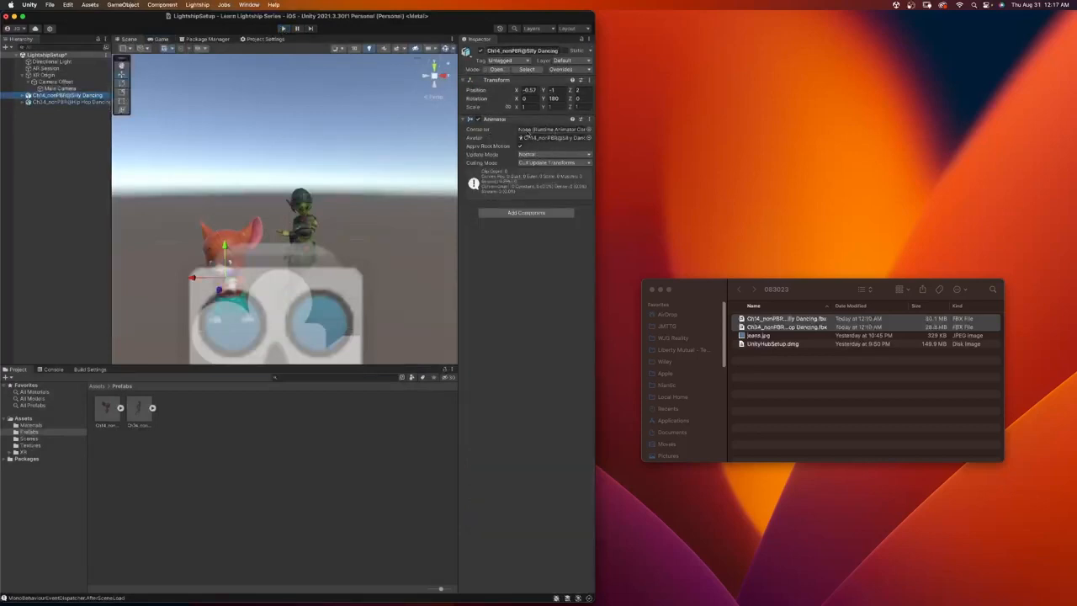
{"action": "key", "text": "Down"}
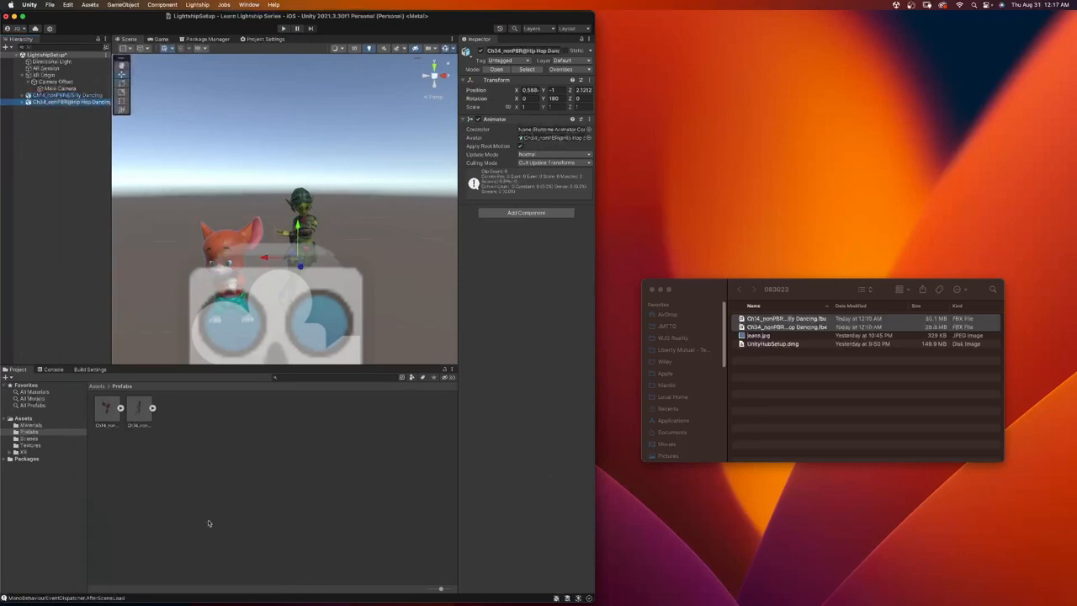
Step: Create a folder named Animations in the project's Assets folder
{"action": "left_click", "coordinate": [23, 419]}
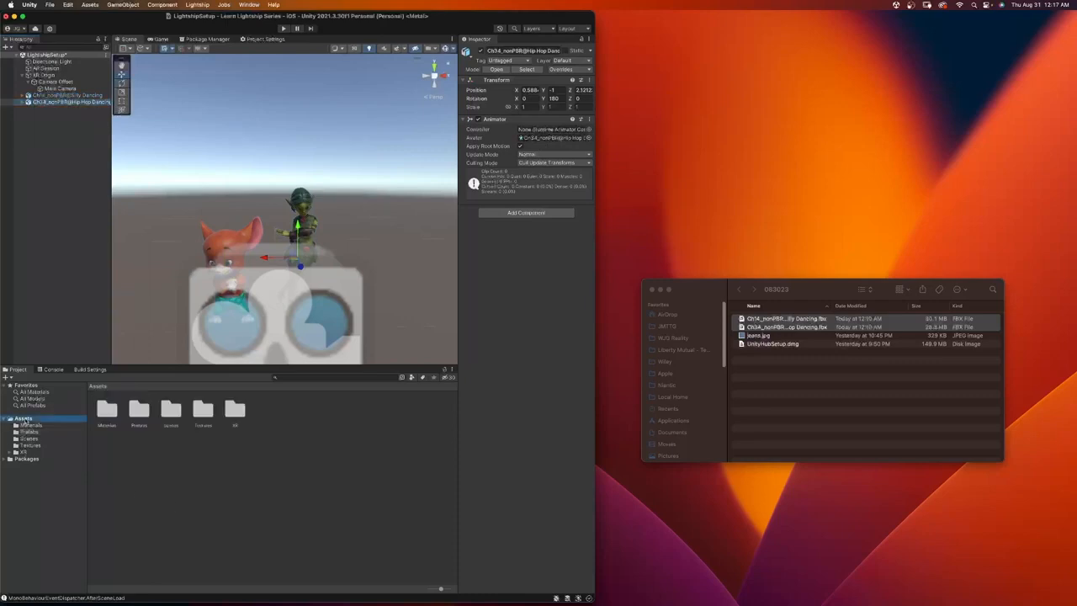
{"action": "right_click", "coordinate": [292, 425]}
{"action": "mouse_move", "coordinate": [337, 351]}
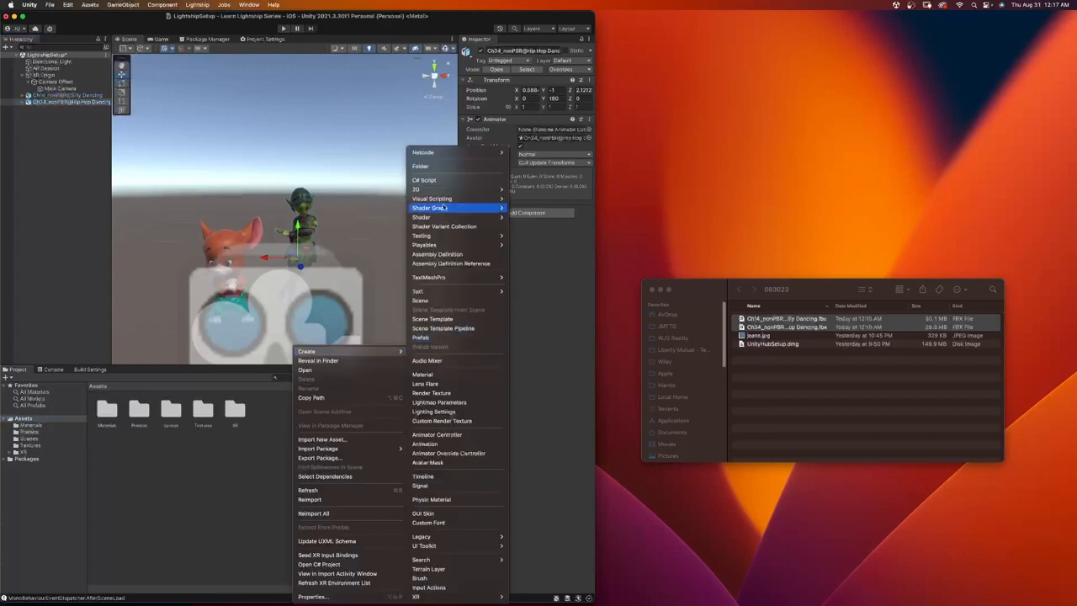
{"action": "left_click", "coordinate": [429, 167]}
{"action": "type", "text": "Art"}
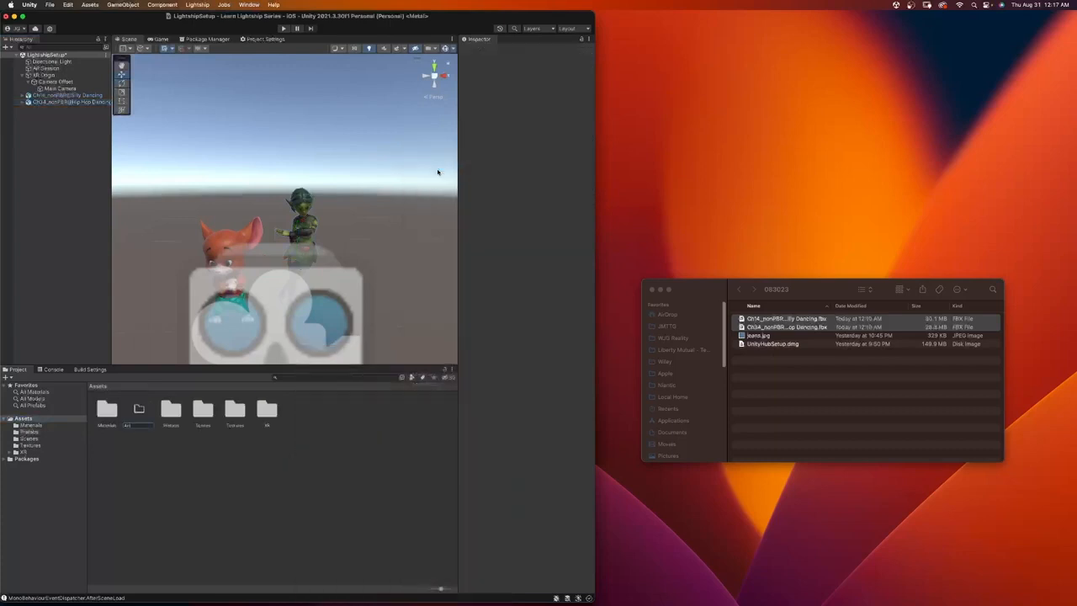
{"action": "key", "text": "Return"}
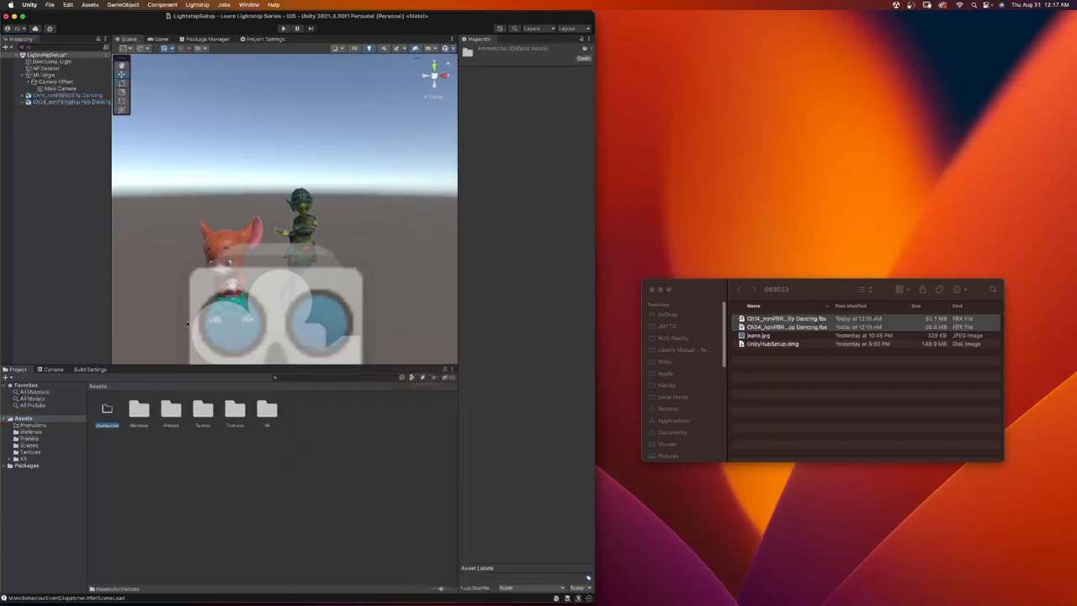
Step: Create an Animator Controller named MouseDance inside the Animations folder
{"action": "double_click", "coordinate": [108, 411]}
{"action": "right_click", "coordinate": [123, 417]}
{"action": "mouse_move", "coordinate": [157, 354]}
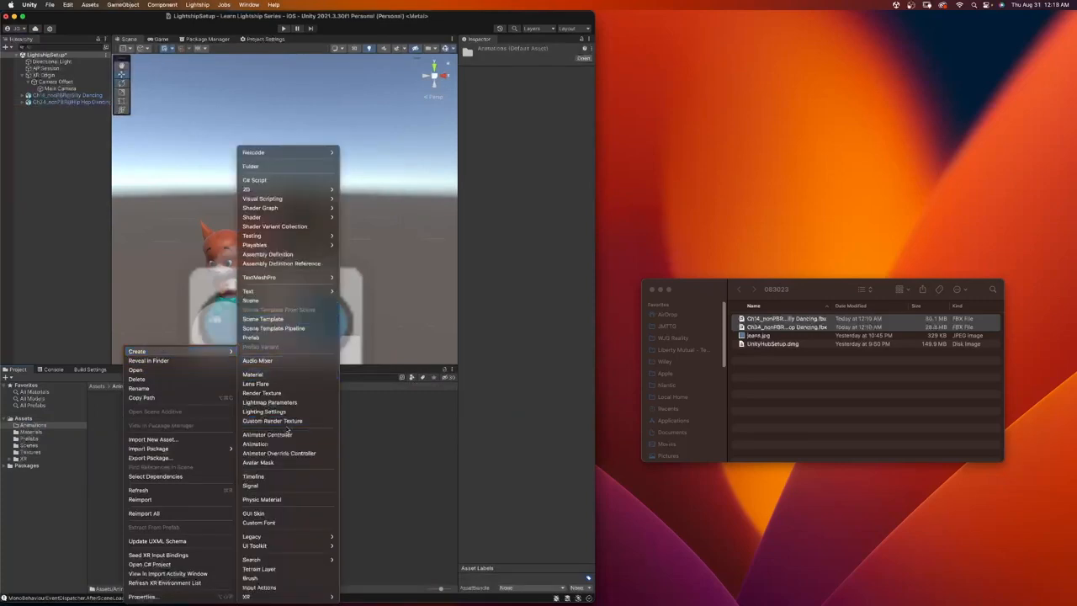
{"action": "left_click", "coordinate": [286, 434]}
{"action": "type", "text": "Hip"}
{"action": "key", "text": "Return"}
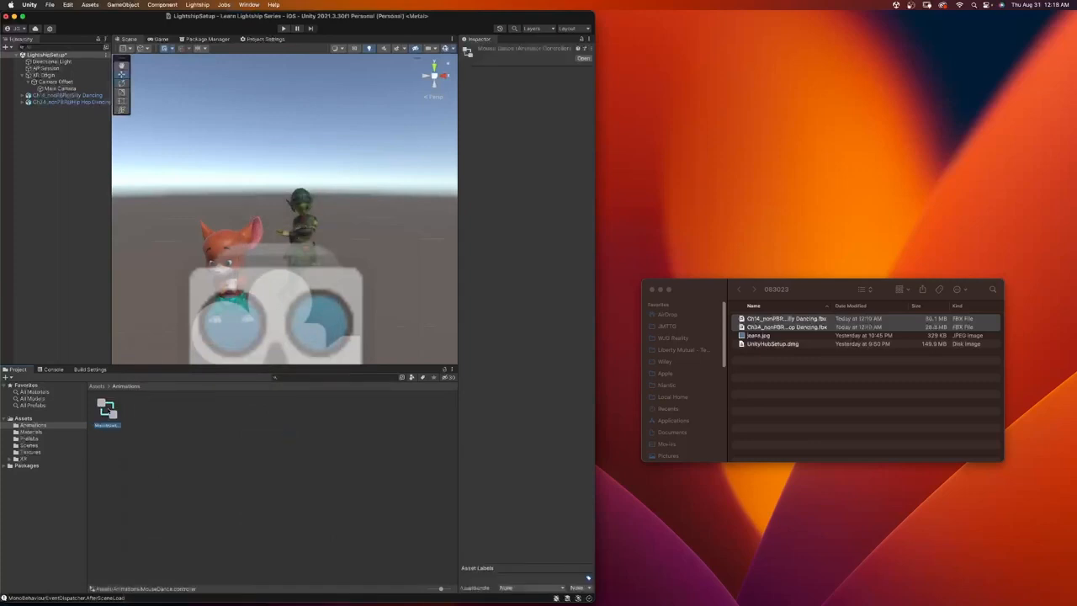
Step: Open the MouseDance controller for editing and assign it to the Animator of the Ch14_nonPBR@Silly Dancing character
{"action": "double_click", "coordinate": [107, 410]}
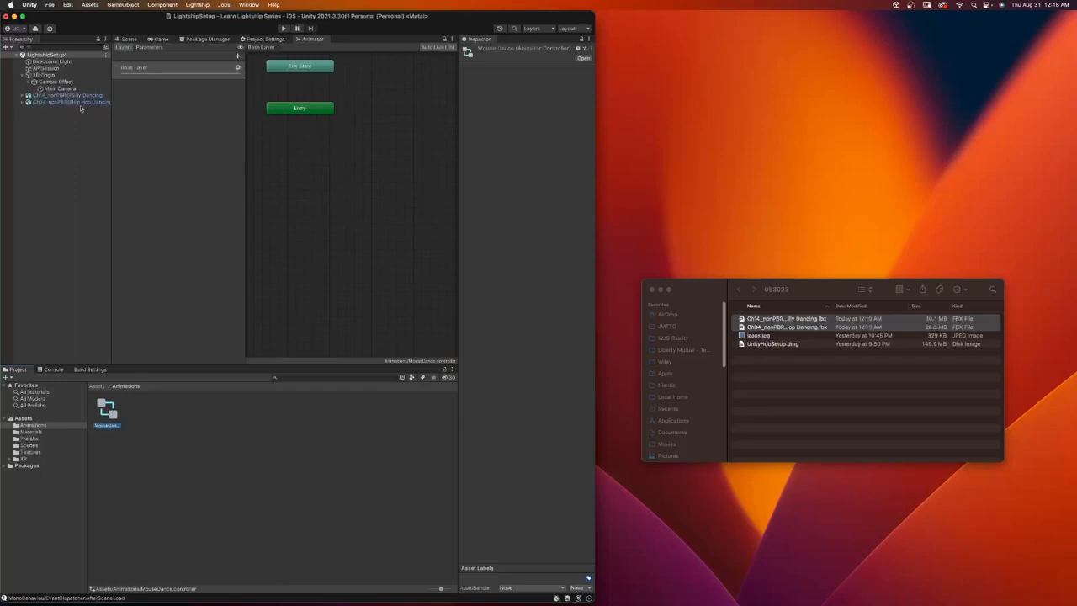
{"action": "left_click", "coordinate": [53, 97]}
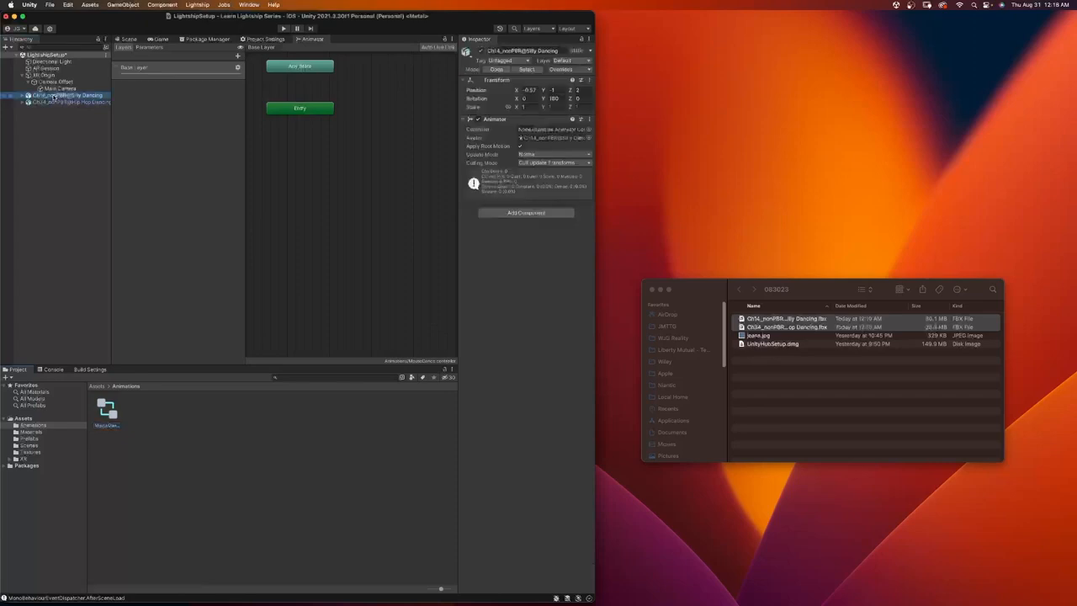
{"action": "left_click_drag", "start_coordinate": [108, 410], "coordinate": [542, 129]}
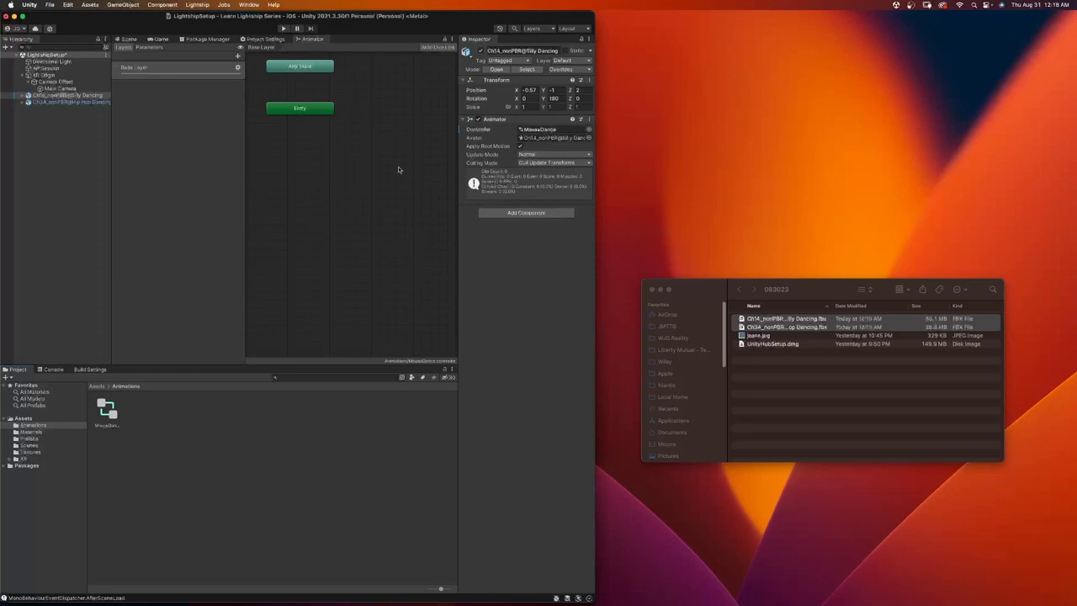
Step: Add the Silly Dancing animation from the Ch14 model in Prefabs as the default state of the MouseDance controller
{"action": "left_click", "coordinate": [30, 439]}
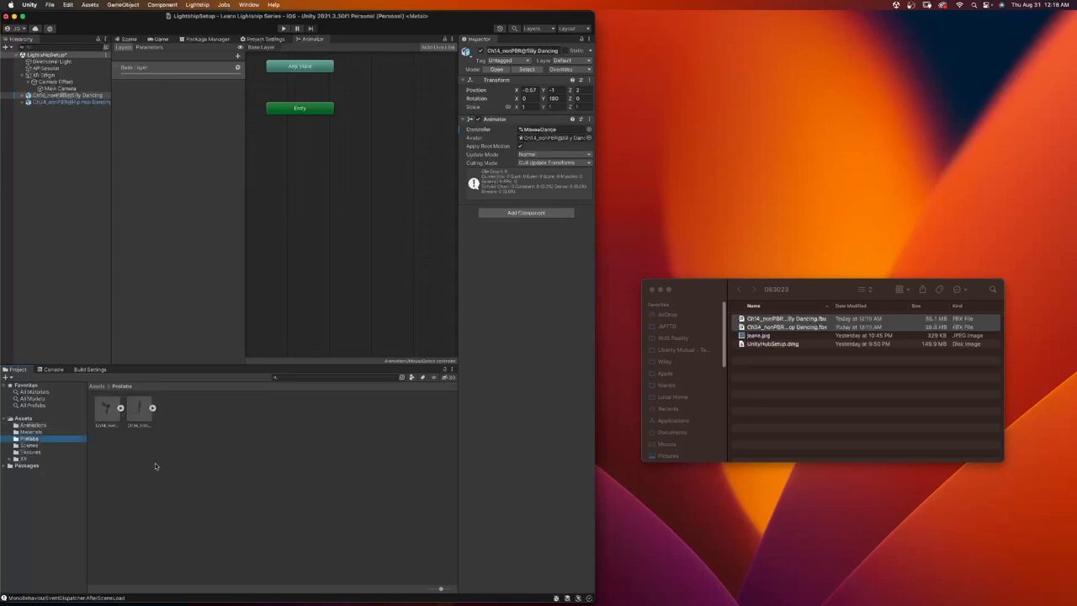
{"action": "left_click_drag", "start_coordinate": [108, 409], "coordinate": [345, 173]}
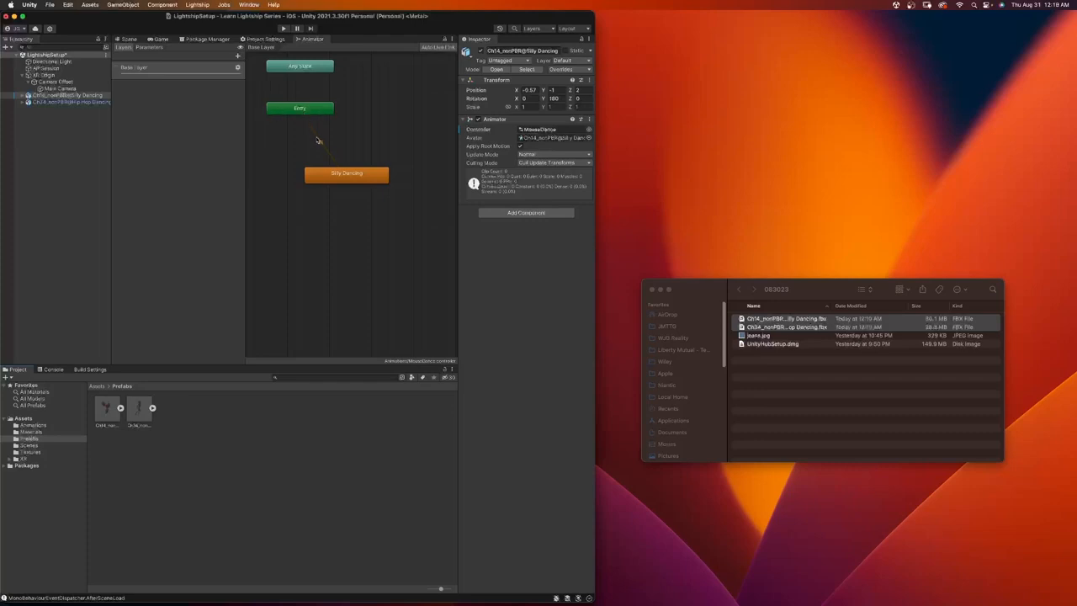
{"action": "left_click", "coordinate": [347, 175]}
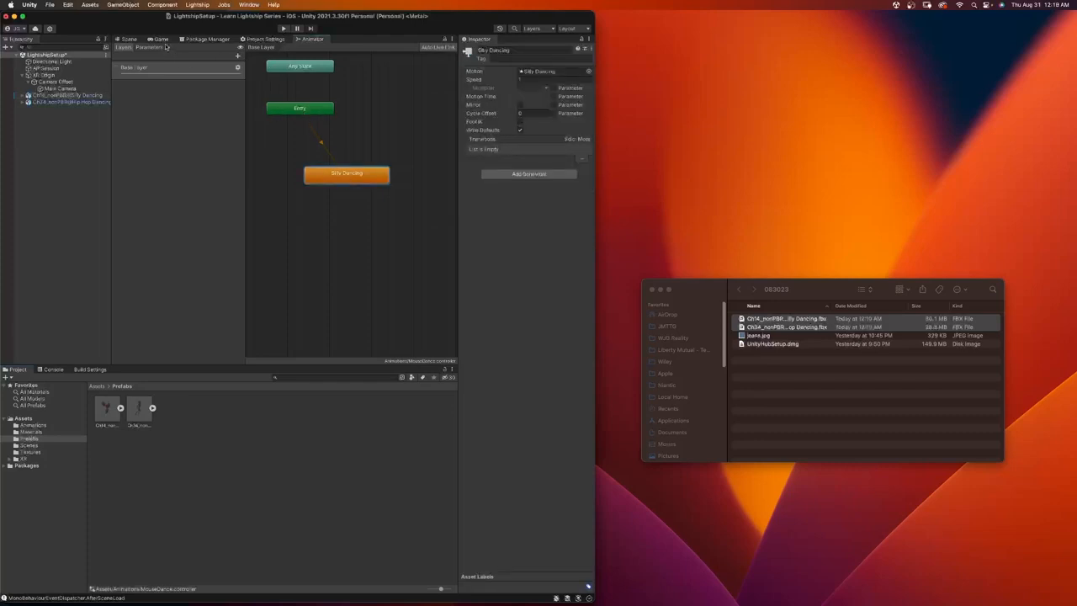
Step: Run the scene in Play mode to preview the characters' dance animations
{"action": "left_click", "coordinate": [283, 28]}
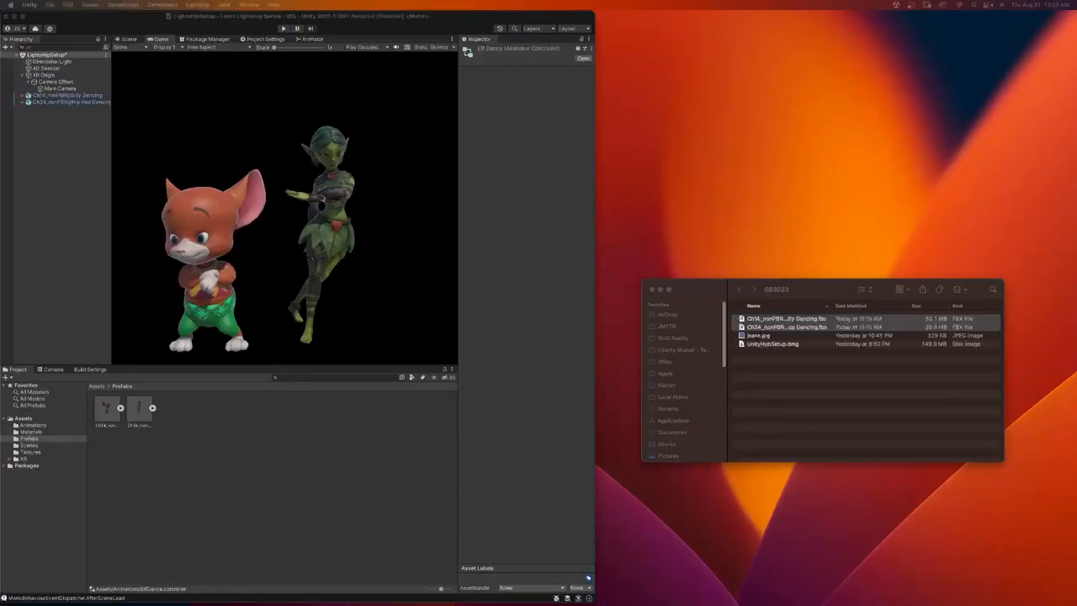
{"action": "left_click", "coordinate": [283, 28]}
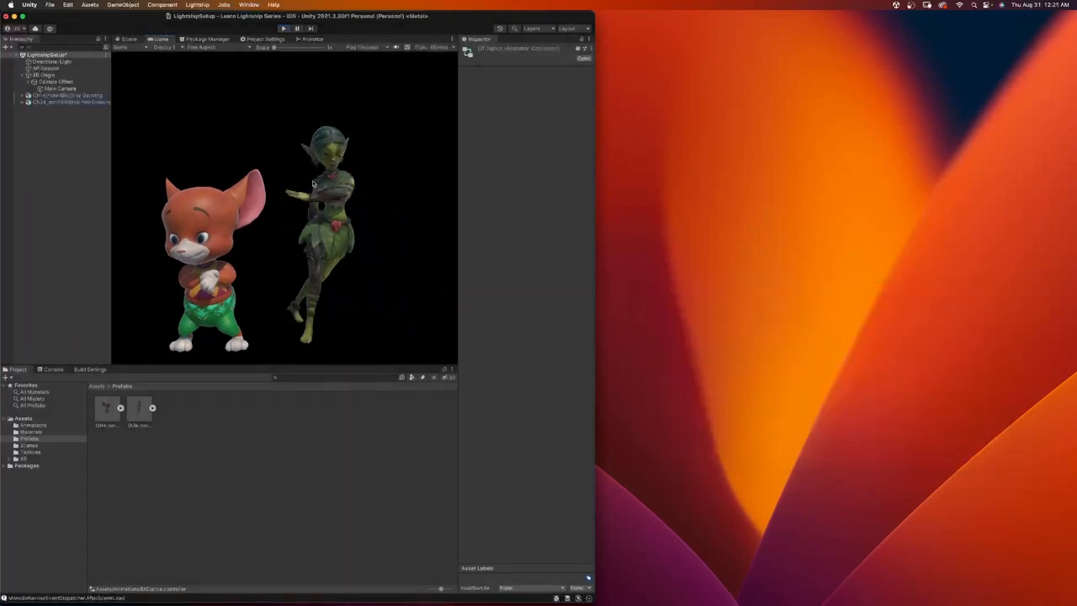
Step: Set the Company Name in the project's Player settings to WJG Reality
{"action": "left_click", "coordinate": [97, 370]}
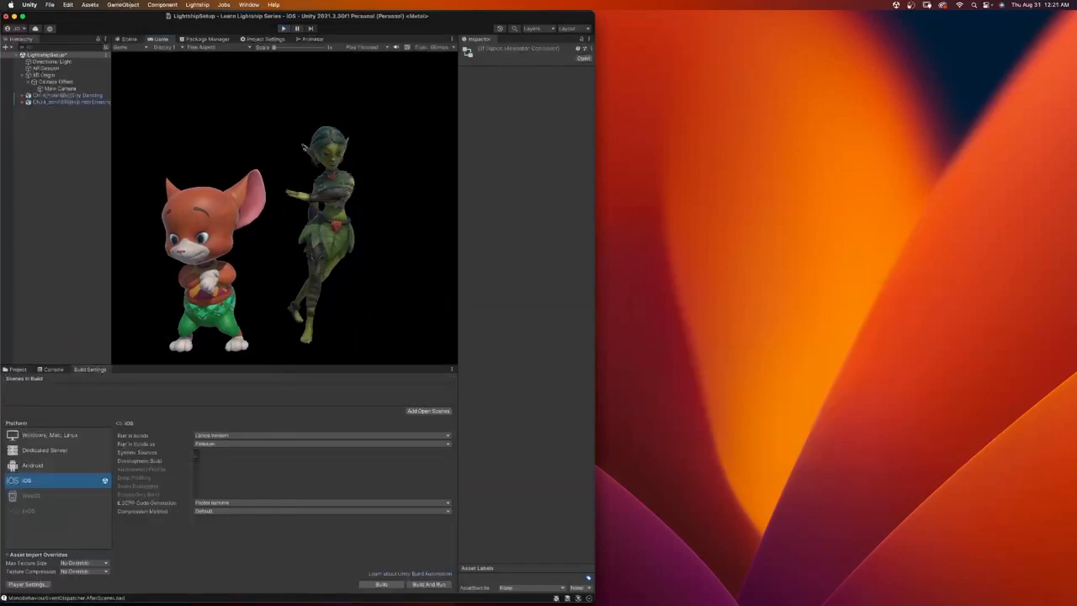
{"action": "left_click", "coordinate": [261, 39]}
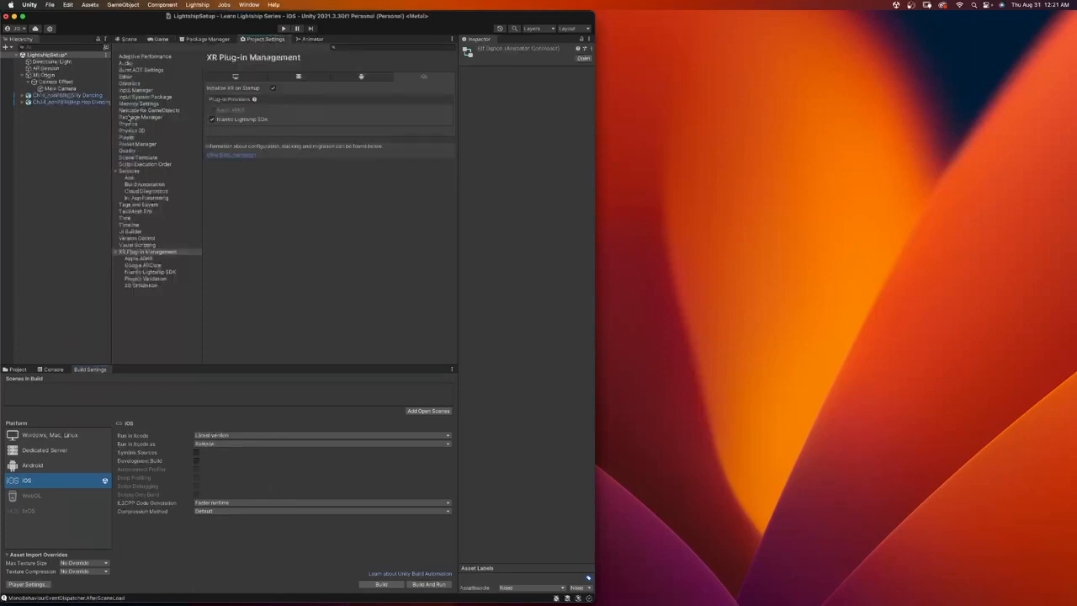
{"action": "left_click", "coordinate": [145, 140]}
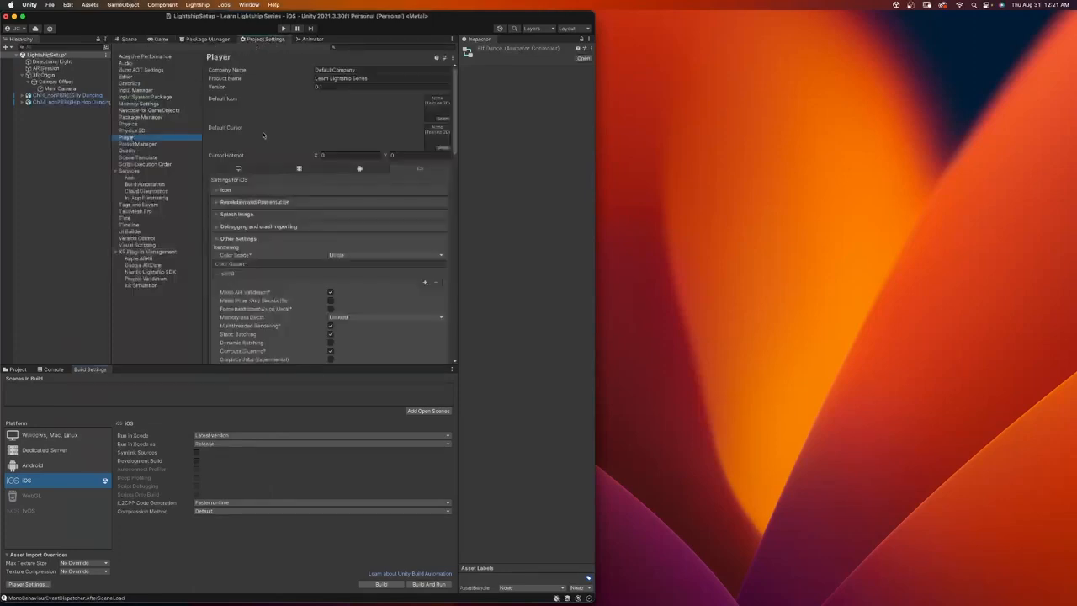
{"action": "left_click", "coordinate": [348, 73]}
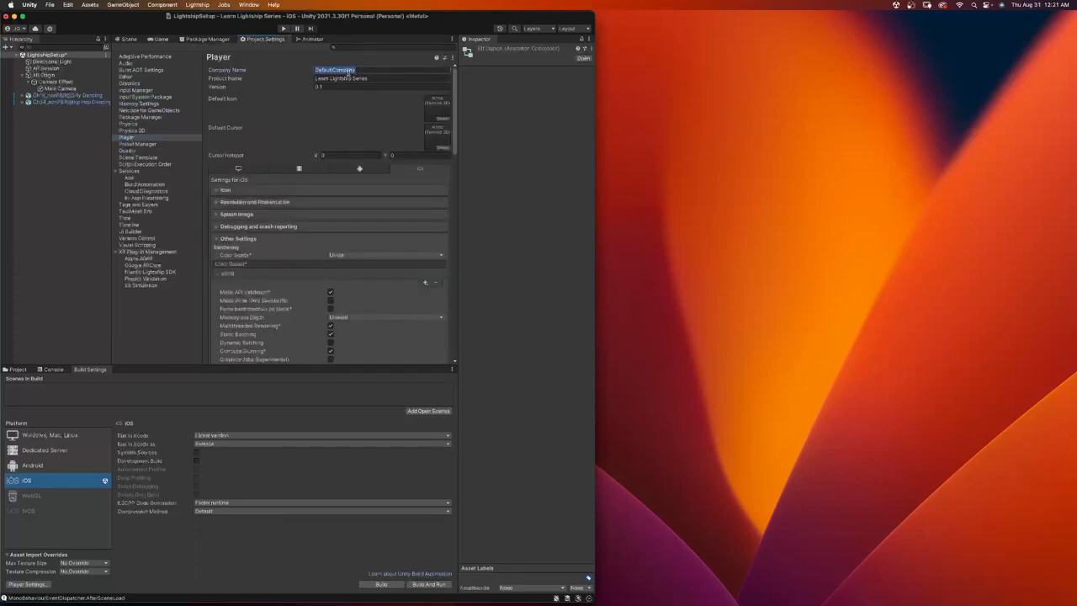
{"action": "type", "text": "WJO Rev"}
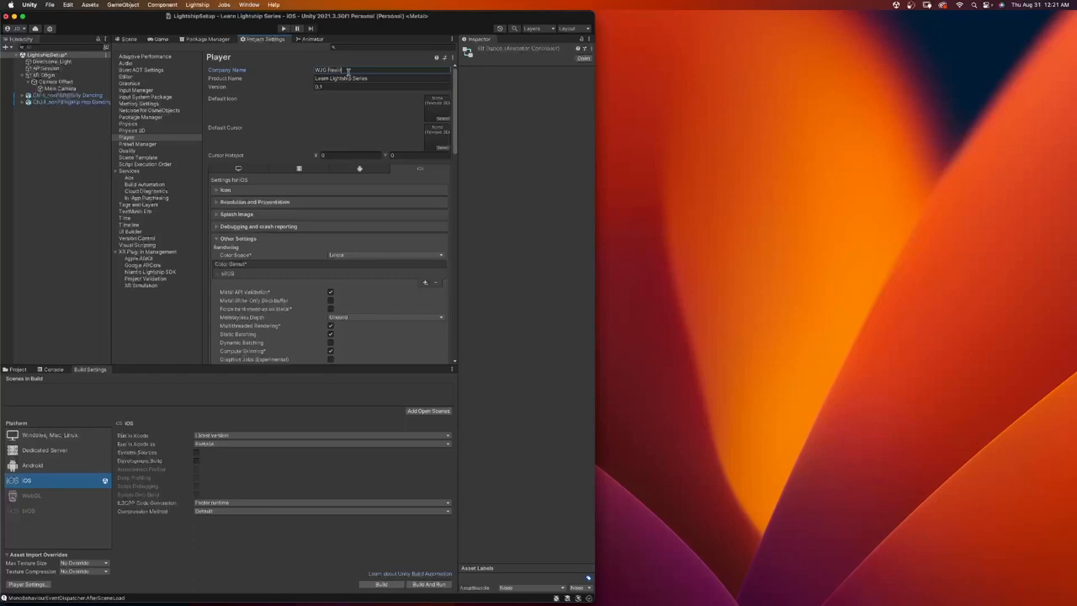
{"action": "type", "text": "ality"}
{"action": "key", "text": "Tab"}
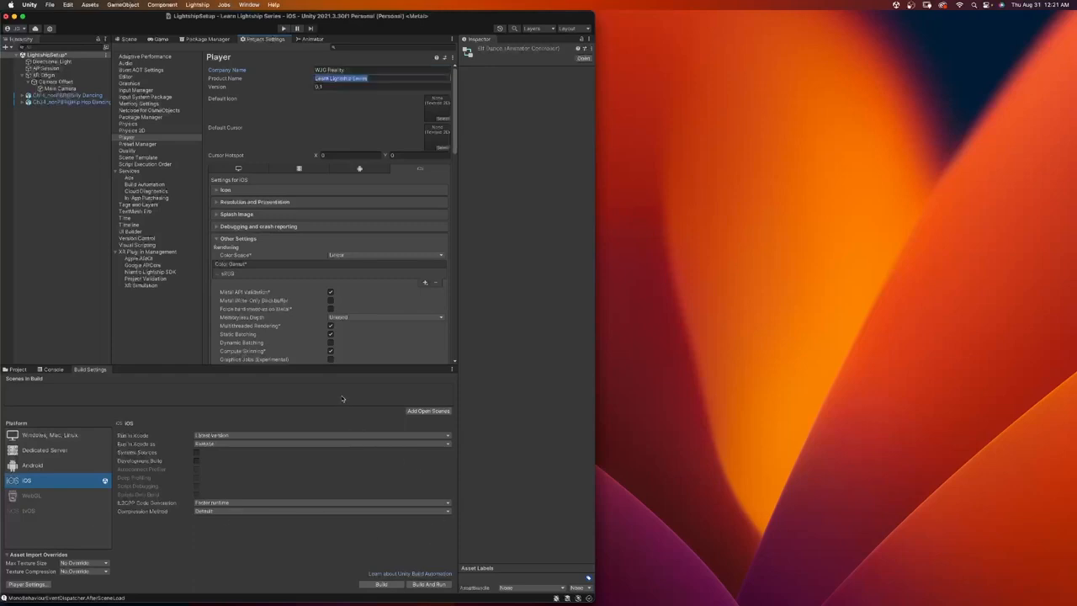
Step: Build the iOS project into a new iOS folder inside a new Build folder, saving the modified LightshipSetup scene
{"action": "left_click", "coordinate": [381, 585]}
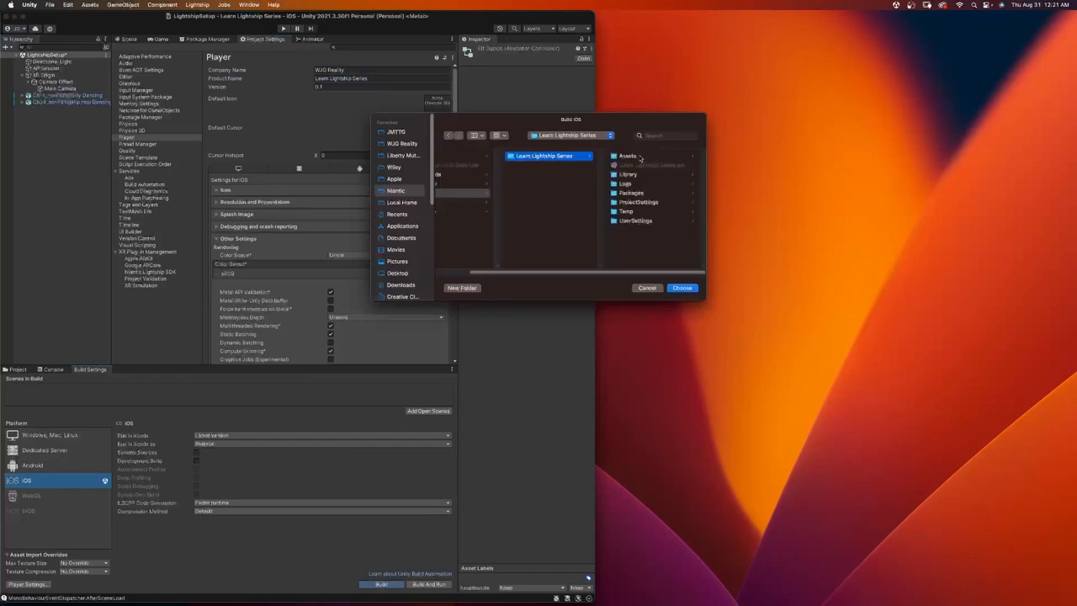
{"action": "left_click", "coordinate": [476, 288]}
{"action": "type", "text": "uild"}
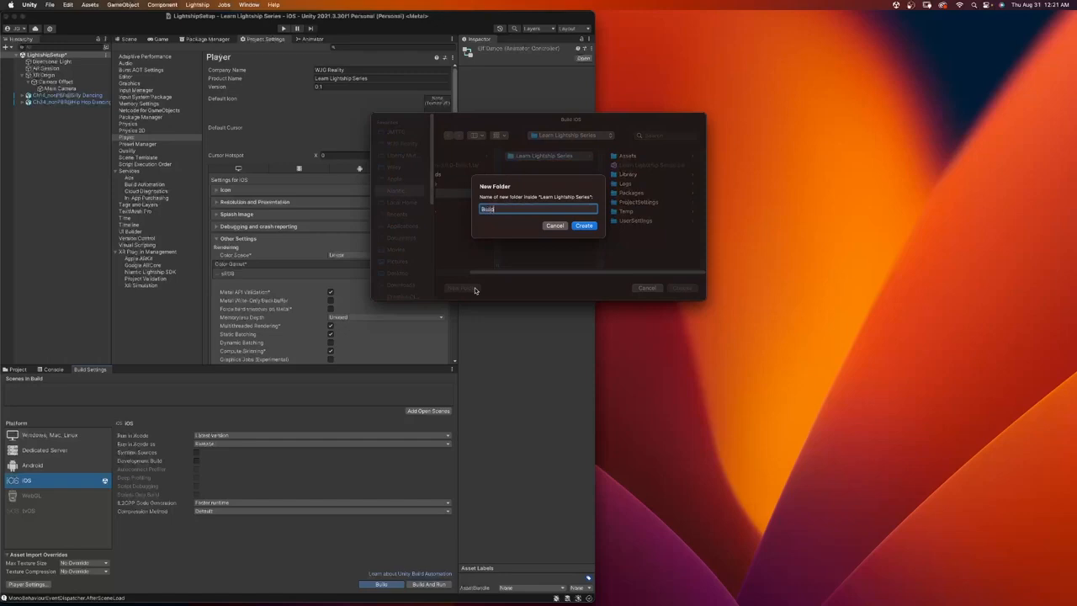
{"action": "key", "text": "Return"}
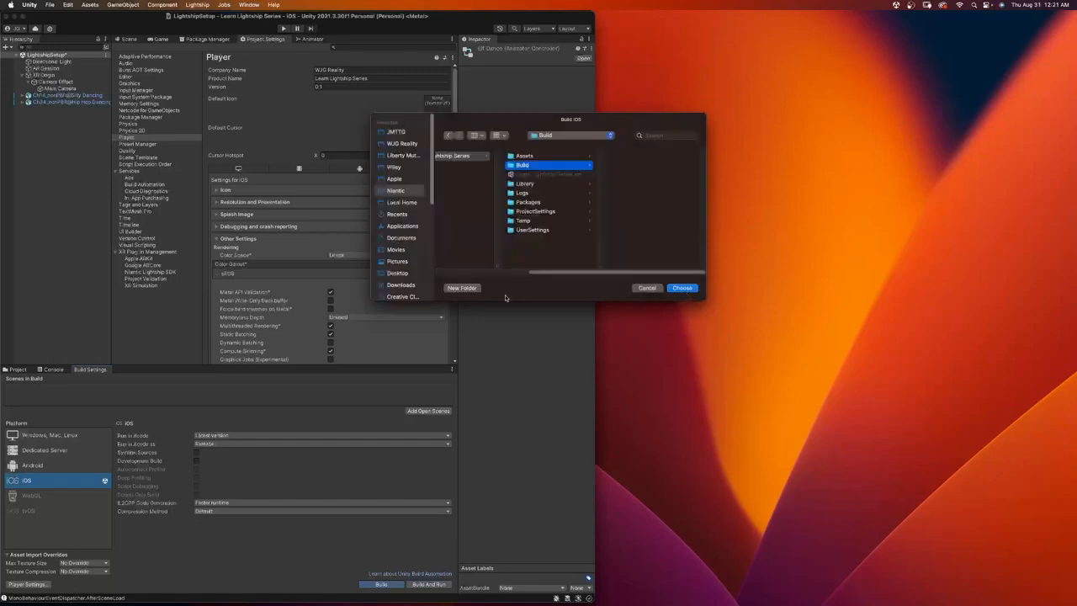
{"action": "left_click", "coordinate": [462, 287]}
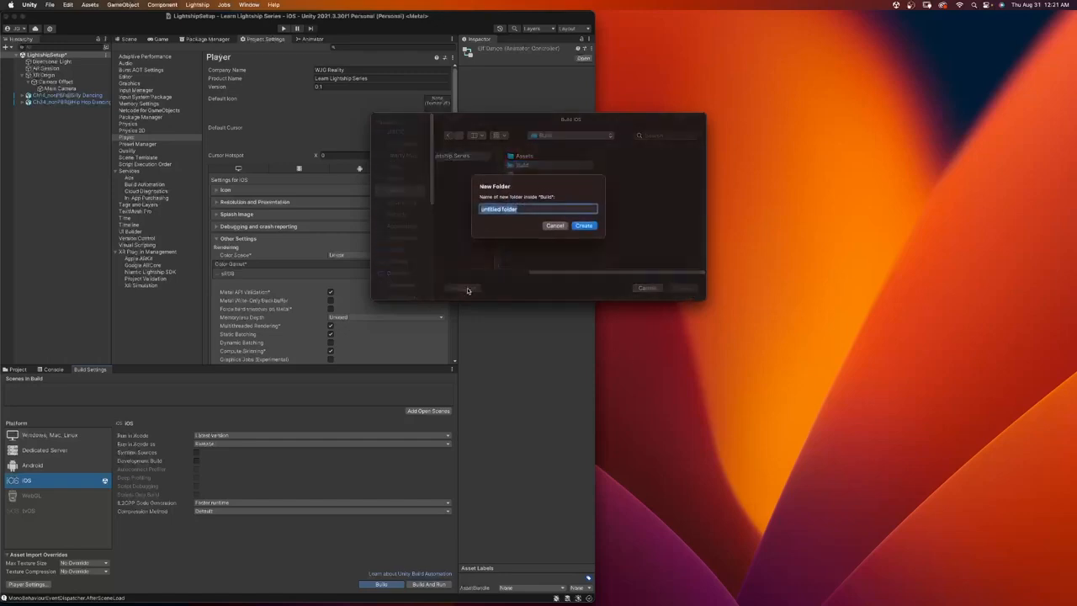
{"action": "type", "text": "iOS"}
{"action": "key", "text": "Return"}
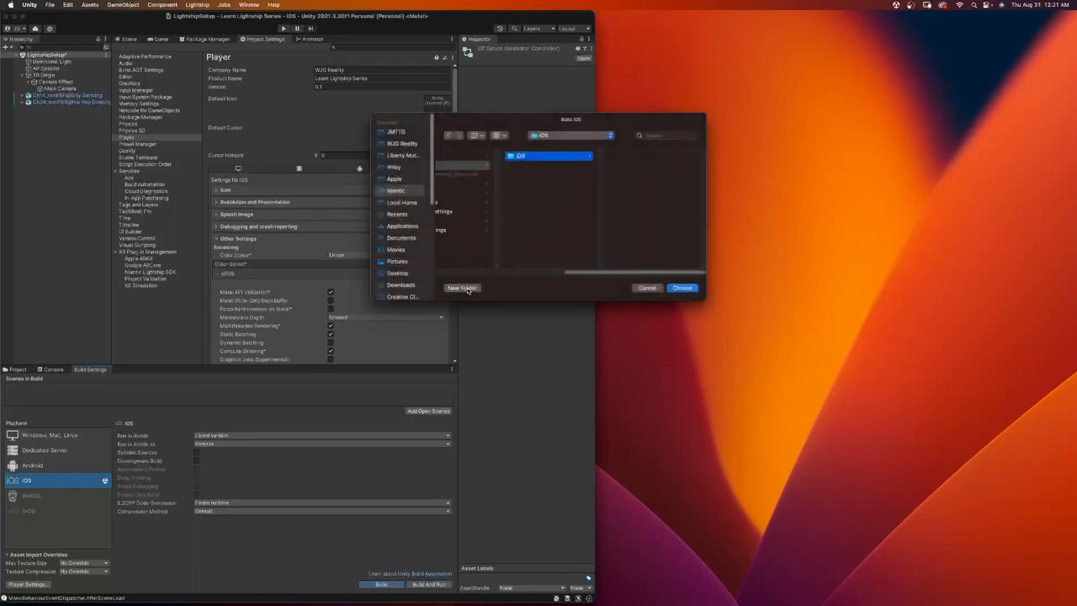
{"action": "left_click", "coordinate": [679, 289]}
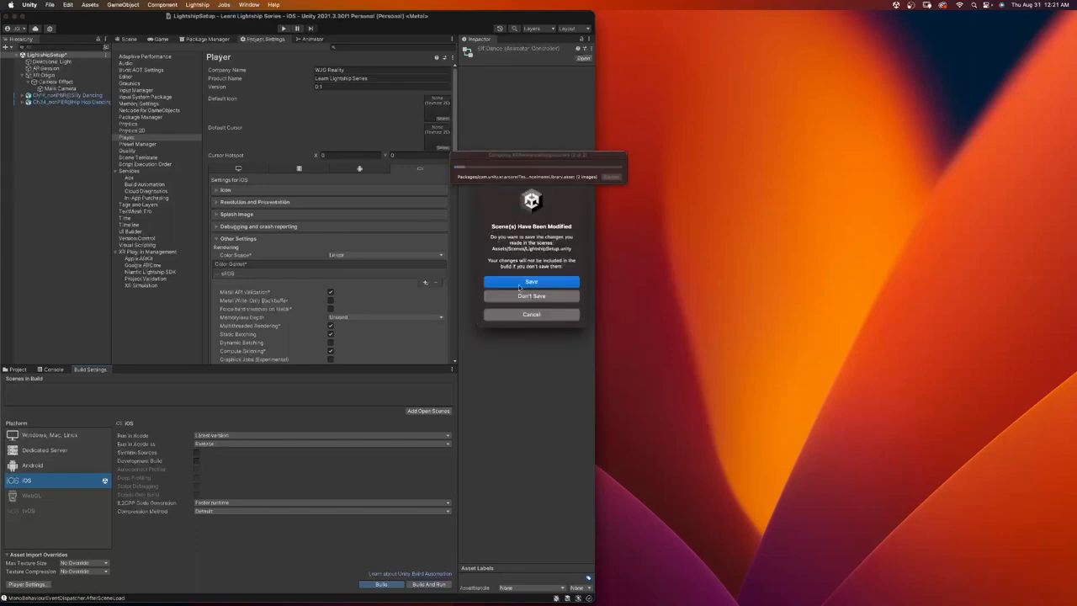
{"action": "left_click", "coordinate": [534, 284]}
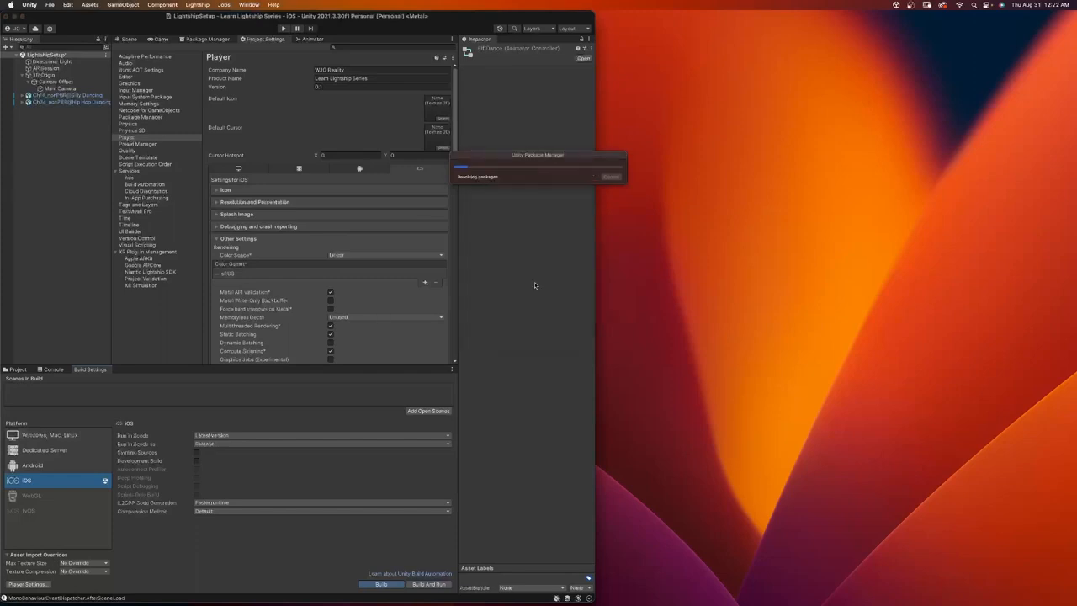
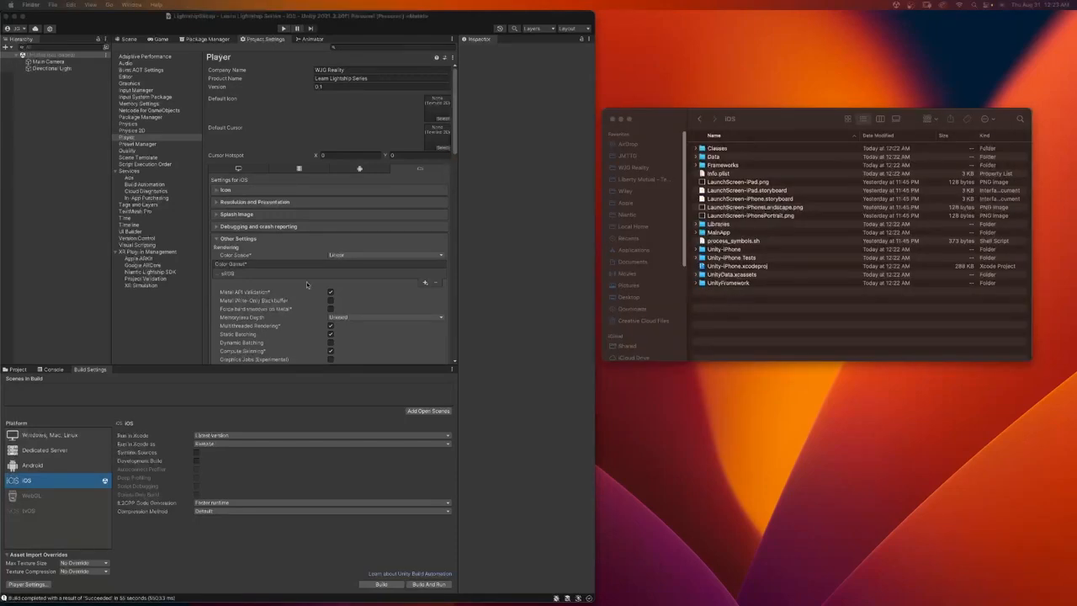
Step: Check the build messages in the Console, open Unity-iPhone.xcodeproj in Xcode and select the Unity-iPhone project
{"action": "left_click", "coordinate": [52, 370]}
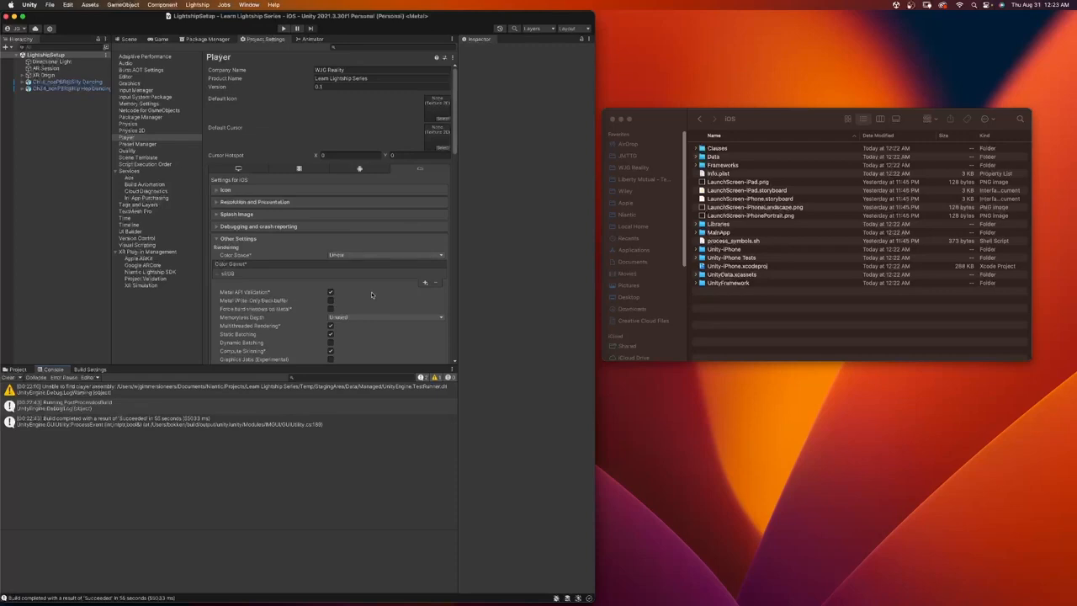
{"action": "double_click", "coordinate": [706, 267]}
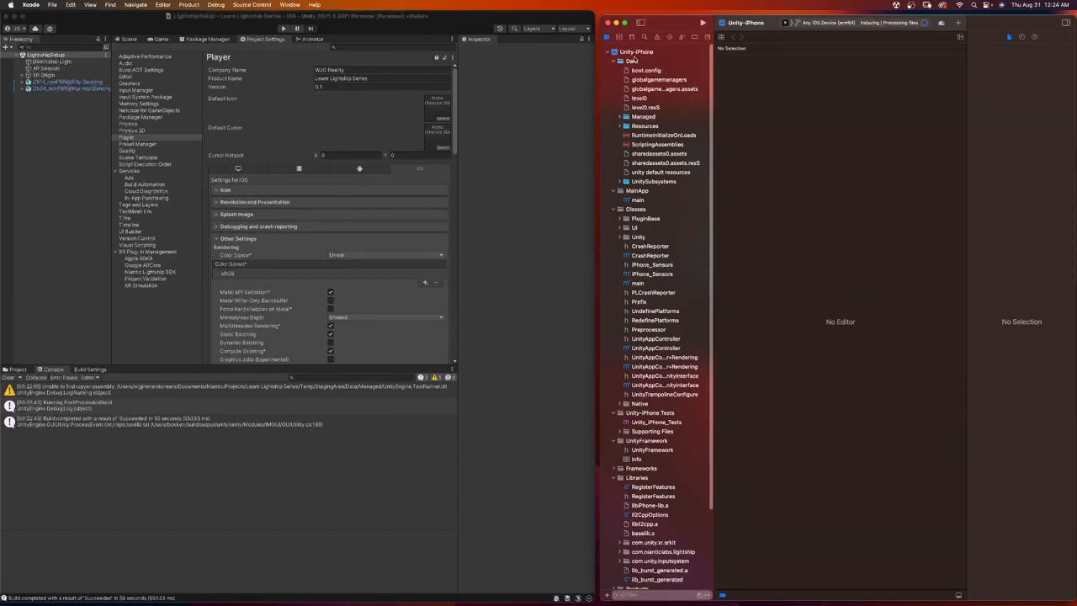
{"action": "left_click", "coordinate": [616, 53]}
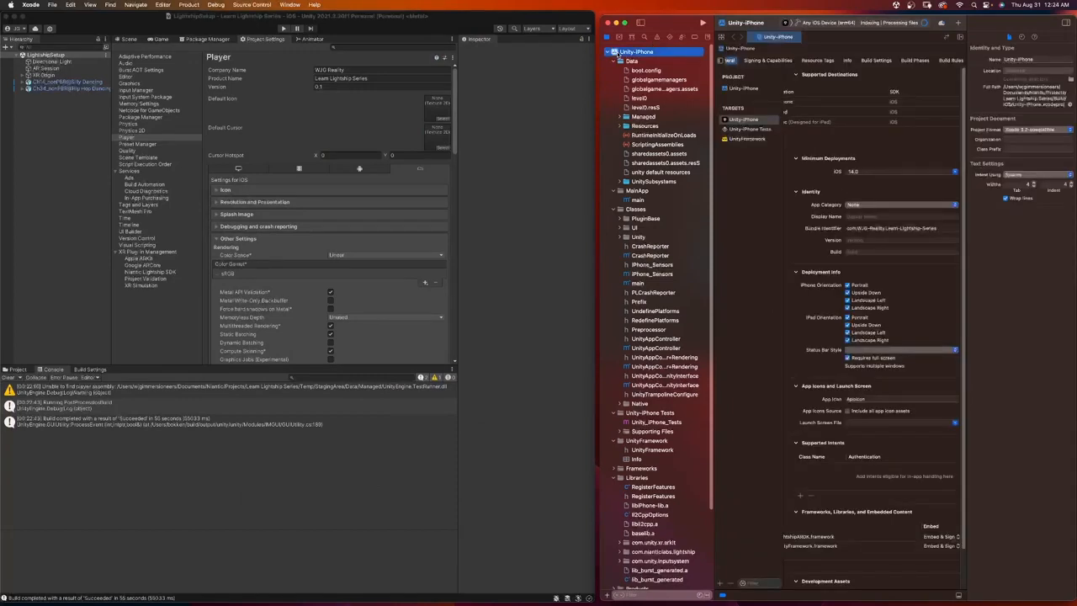
Step: Enable automatic signing for the Unity-iPhone target and assign the personal developer team
{"action": "left_click", "coordinate": [770, 61]}
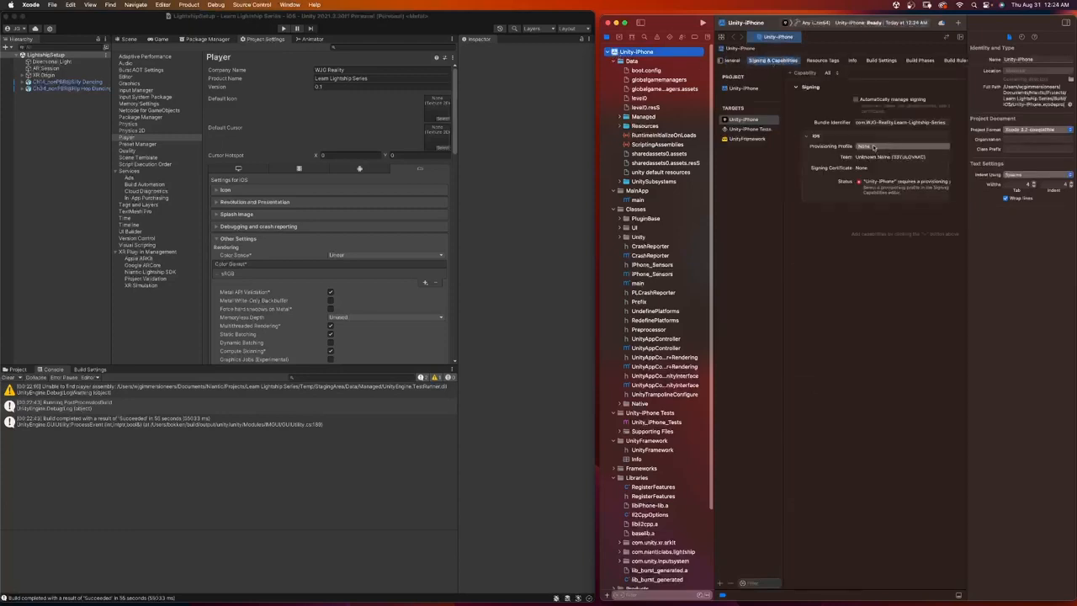
{"action": "left_click", "coordinate": [856, 100]}
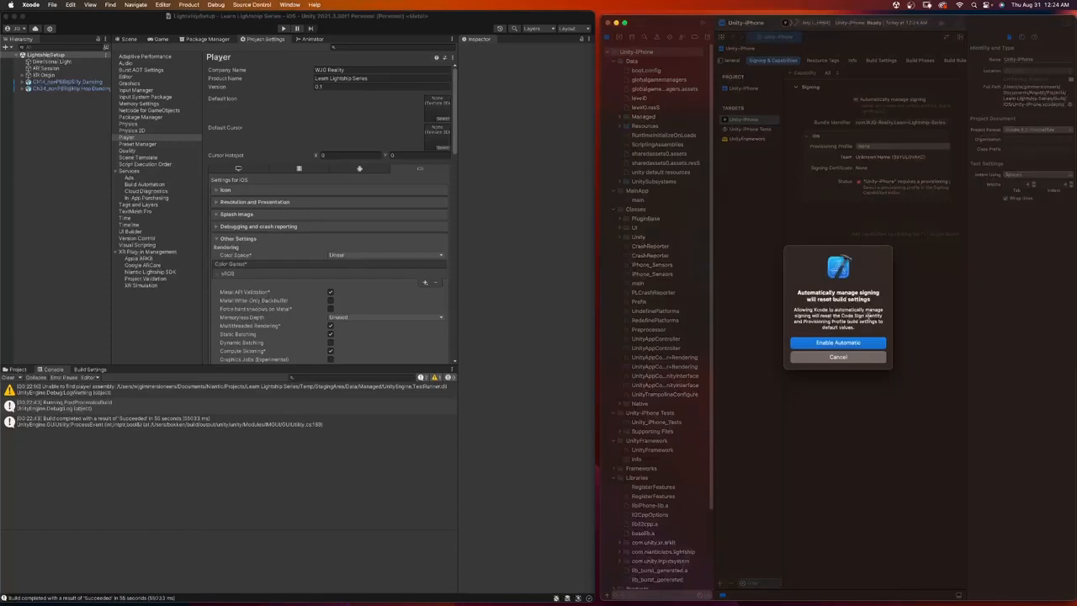
{"action": "left_click", "coordinate": [839, 344]}
{"action": "left_click", "coordinate": [875, 124]}
{"action": "left_click", "coordinate": [872, 145]}
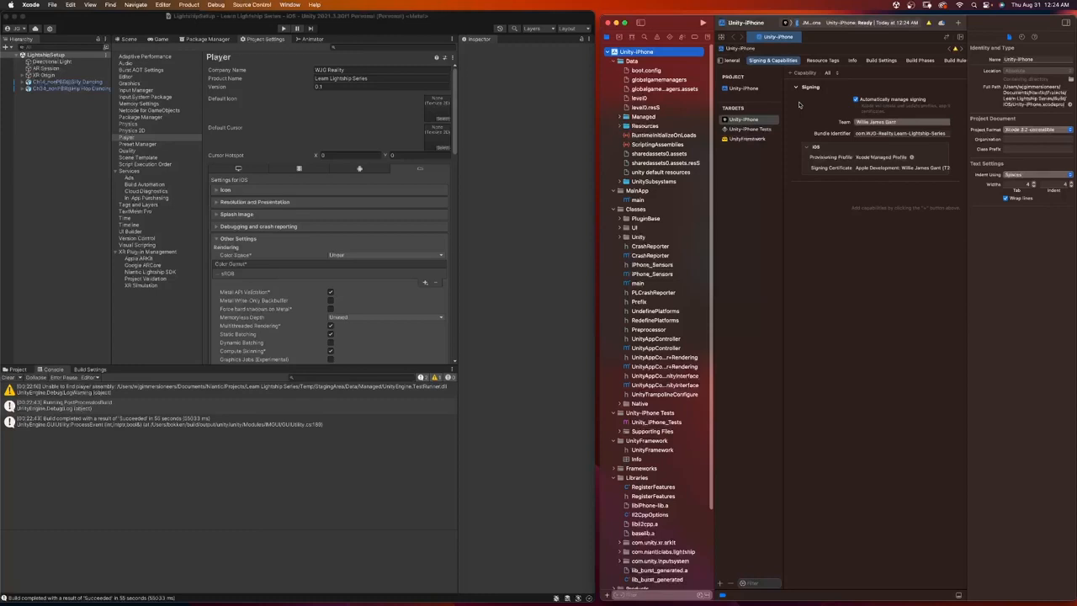
Step: Select the connected iPhone as the run destination and run the Unity-iPhone app on it
{"action": "left_click", "coordinate": [814, 24]}
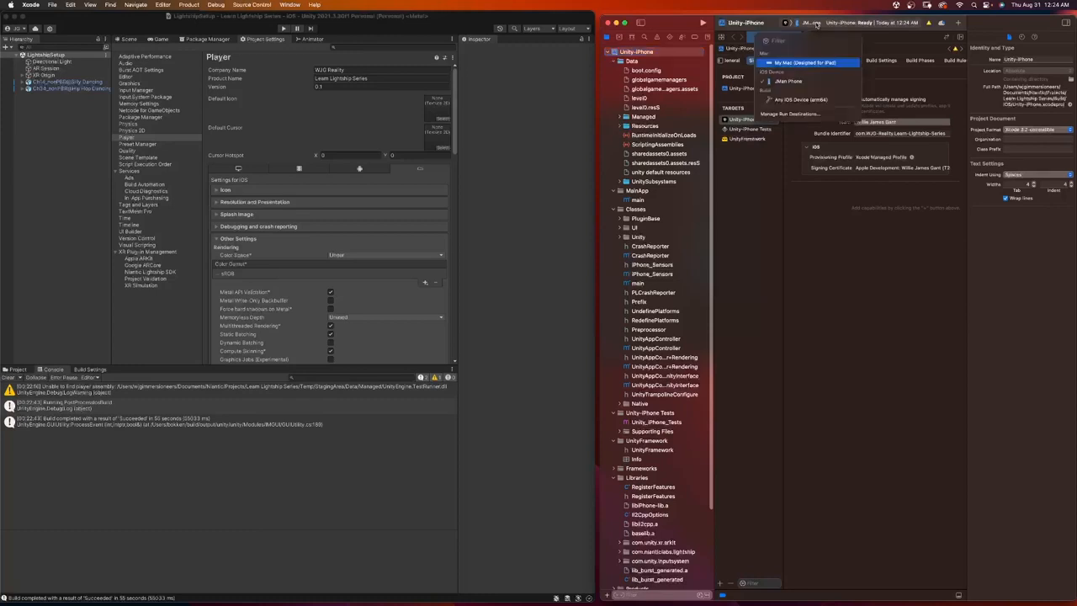
{"action": "left_click", "coordinate": [791, 82]}
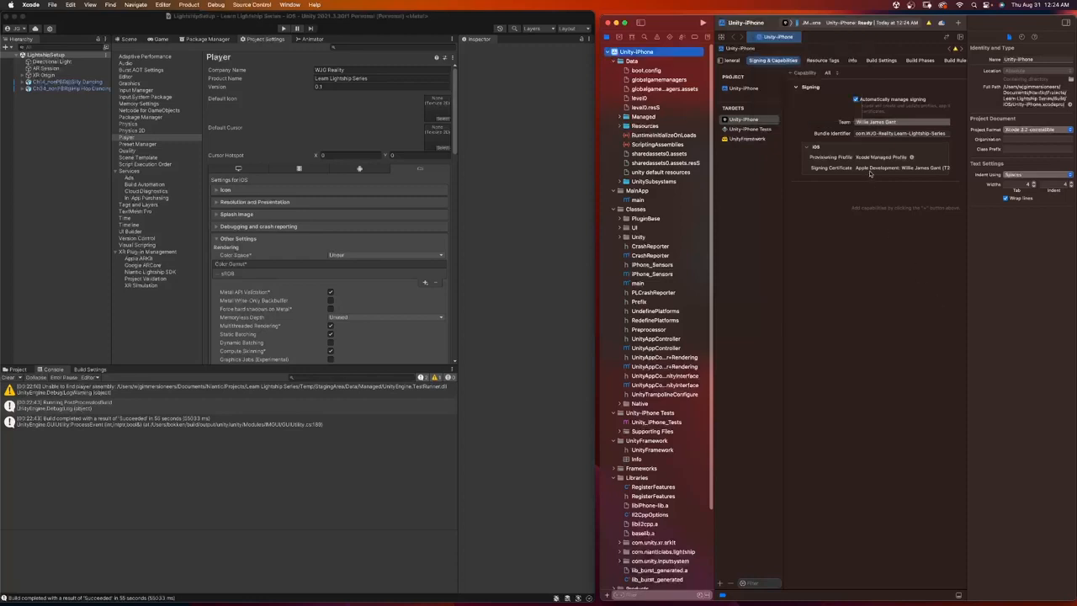
{"action": "left_click", "coordinate": [703, 23]}
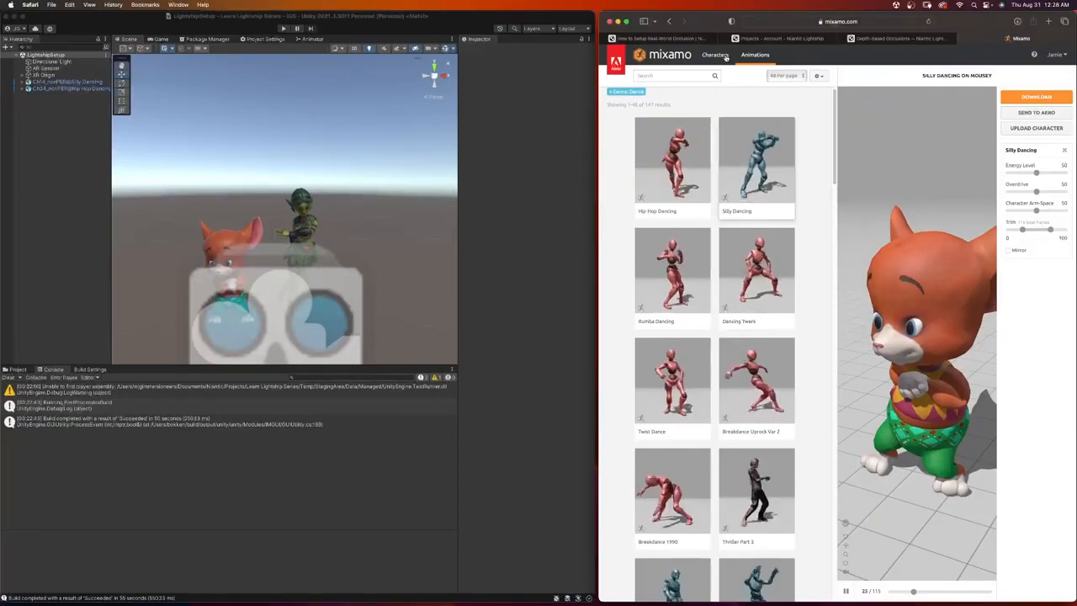
Step: Browse the available characters and animations on the Mixamo site in Safari
{"action": "left_click", "coordinate": [723, 57]}
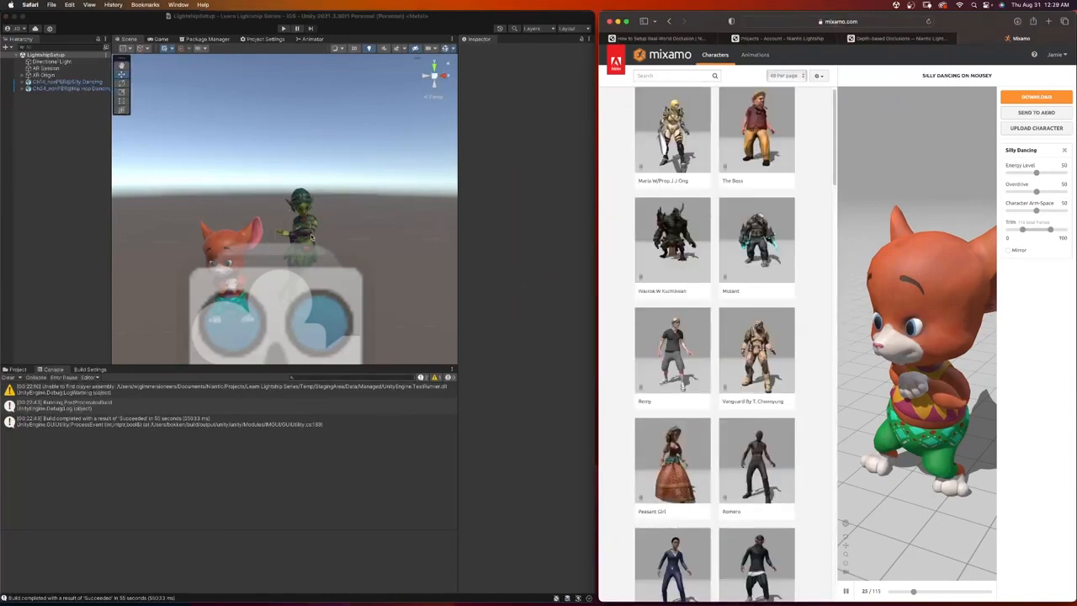
{"action": "scroll", "coordinate": [631, 251], "scroll_direction": "down", "scroll_amount": 15}
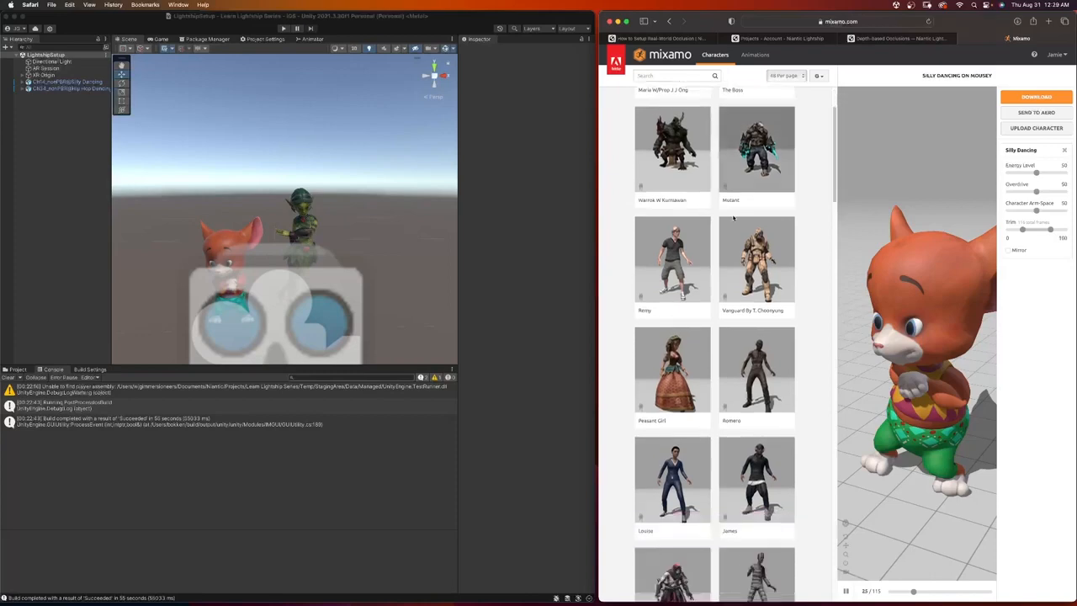
{"action": "scroll", "coordinate": [737, 291], "scroll_direction": "down", "scroll_amount": 2}
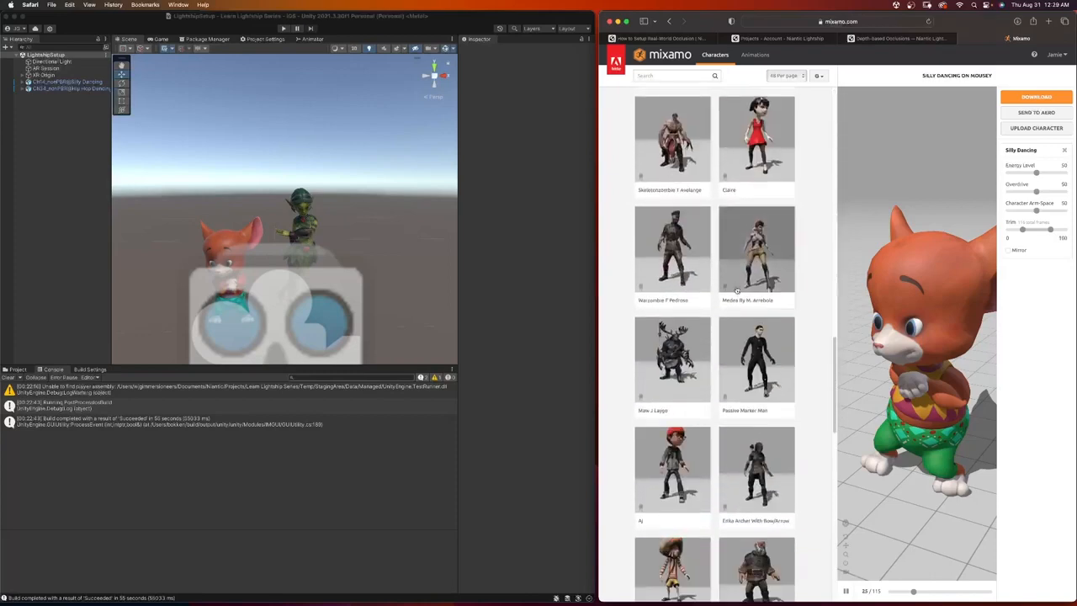
{"action": "left_click", "coordinate": [755, 55]}
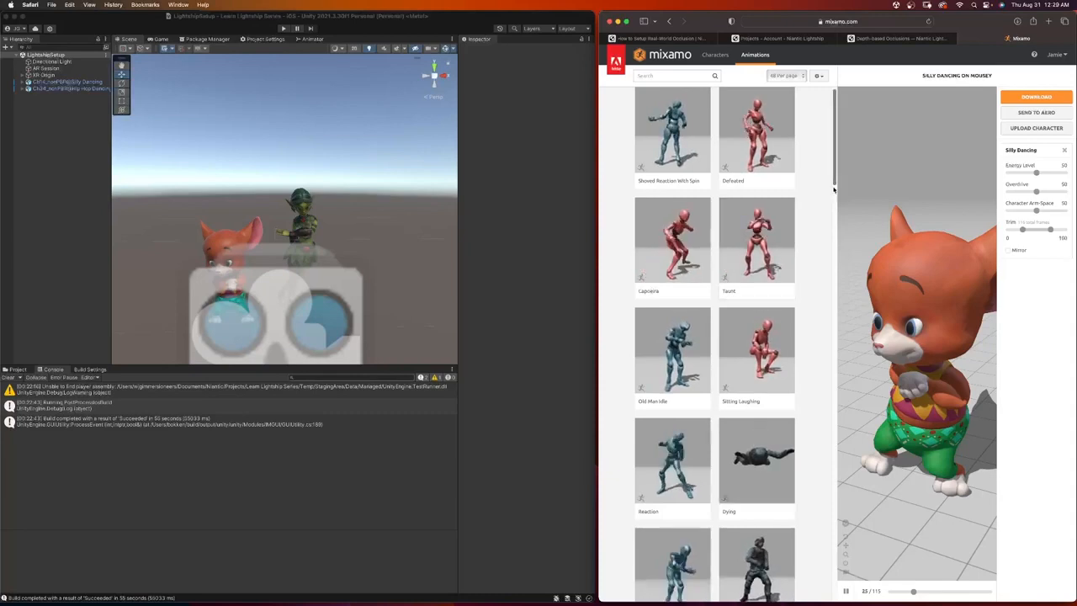
Step: Open learn.unity.com in a new browser tab and go to the Unity Essentials Pathway
{"action": "left_click", "coordinate": [1049, 21]}
{"action": "type", "text": "learn.unity.com"}
{"action": "key", "text": "Return"}
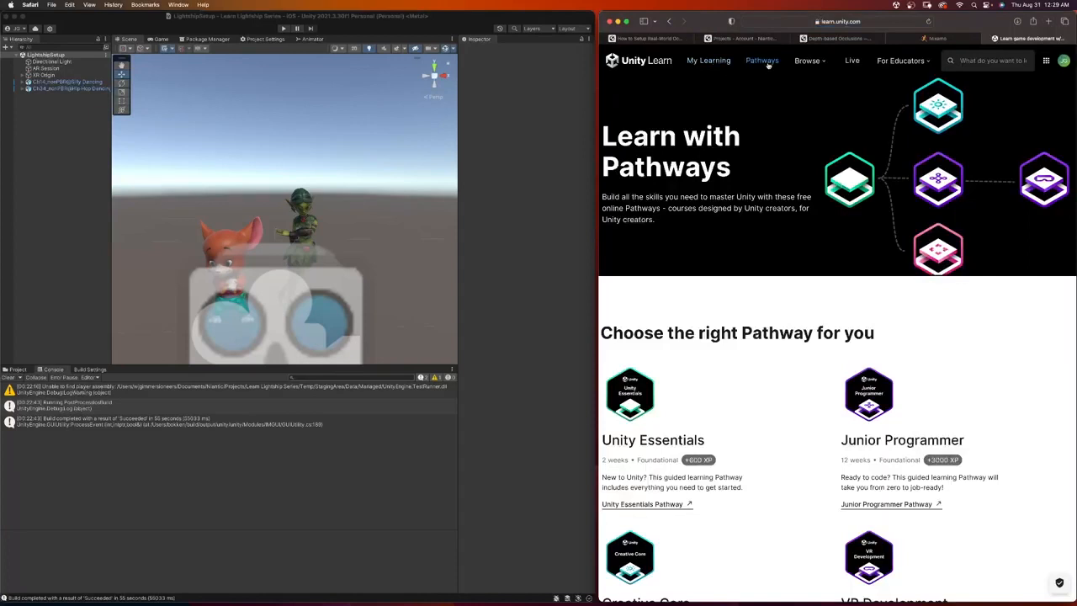
{"action": "scroll", "coordinate": [758, 202], "scroll_direction": "down", "scroll_amount": 3}
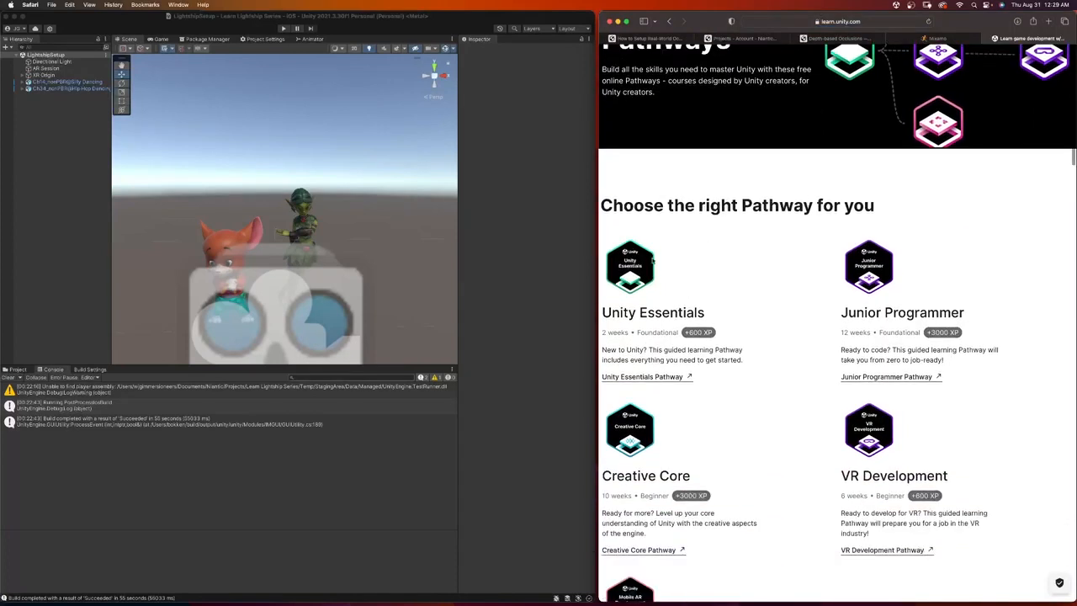
{"action": "left_click", "coordinate": [643, 376]}
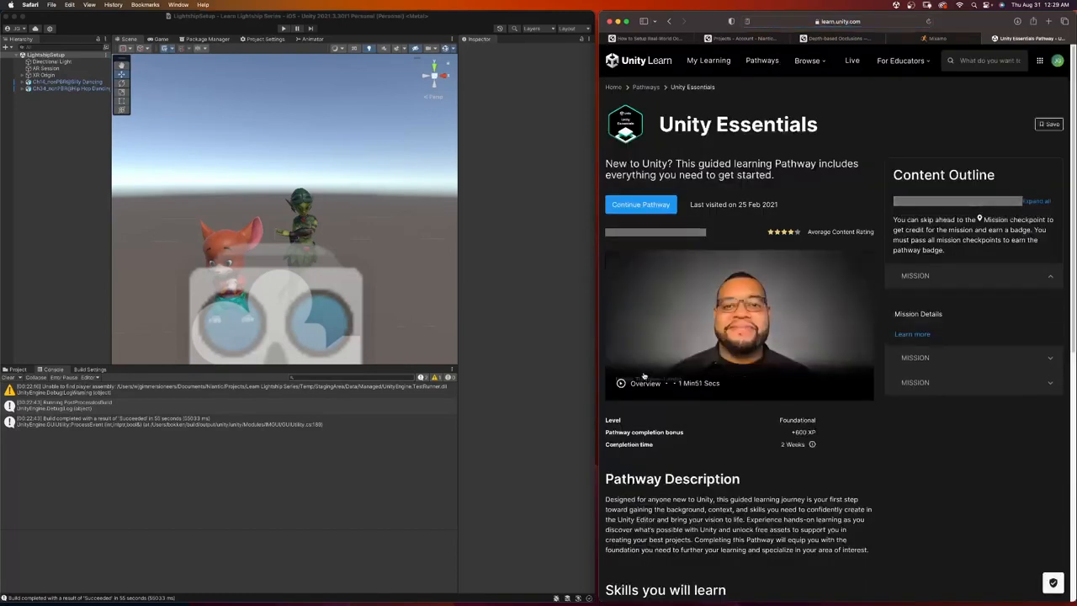
Step: Examine the Unity Essentials content outline, expanding the Explore Unity and Learn Unity missions
{"action": "scroll", "coordinate": [920, 234], "scroll_direction": "down", "scroll_amount": 2}
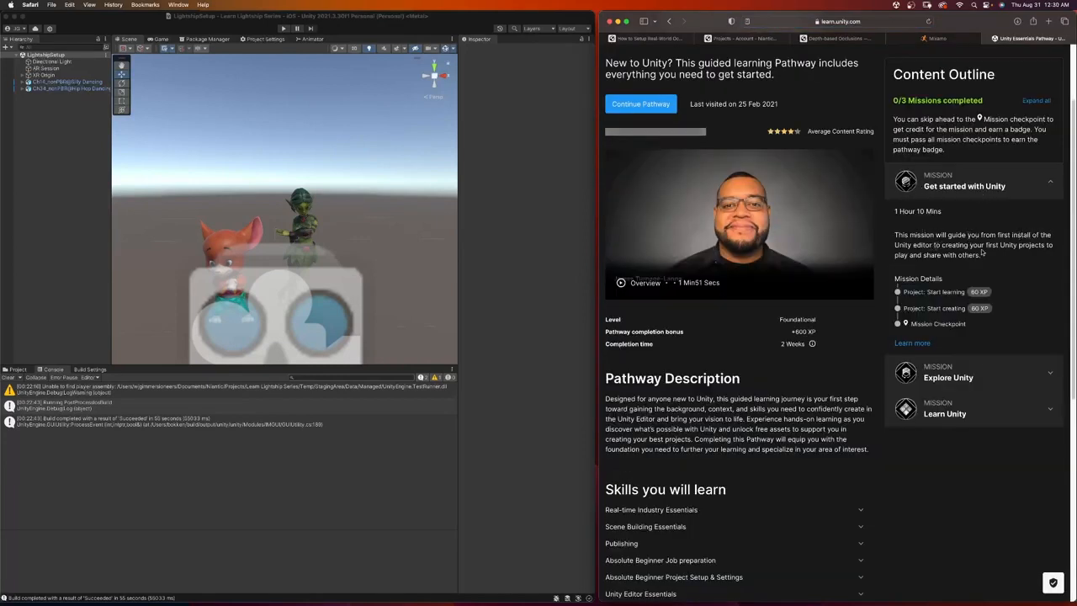
{"action": "left_click", "coordinate": [936, 375]}
{"action": "scroll", "coordinate": [936, 375], "scroll_direction": "down", "scroll_amount": 3}
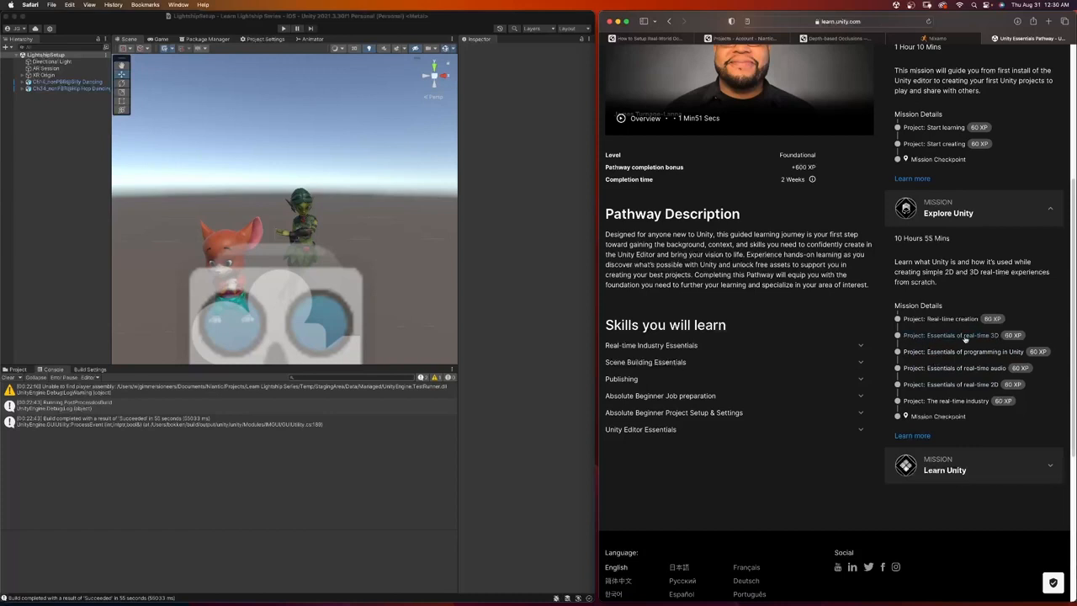
{"action": "left_click", "coordinate": [947, 464]}
{"action": "scroll", "coordinate": [955, 404], "scroll_direction": "down", "scroll_amount": 4}
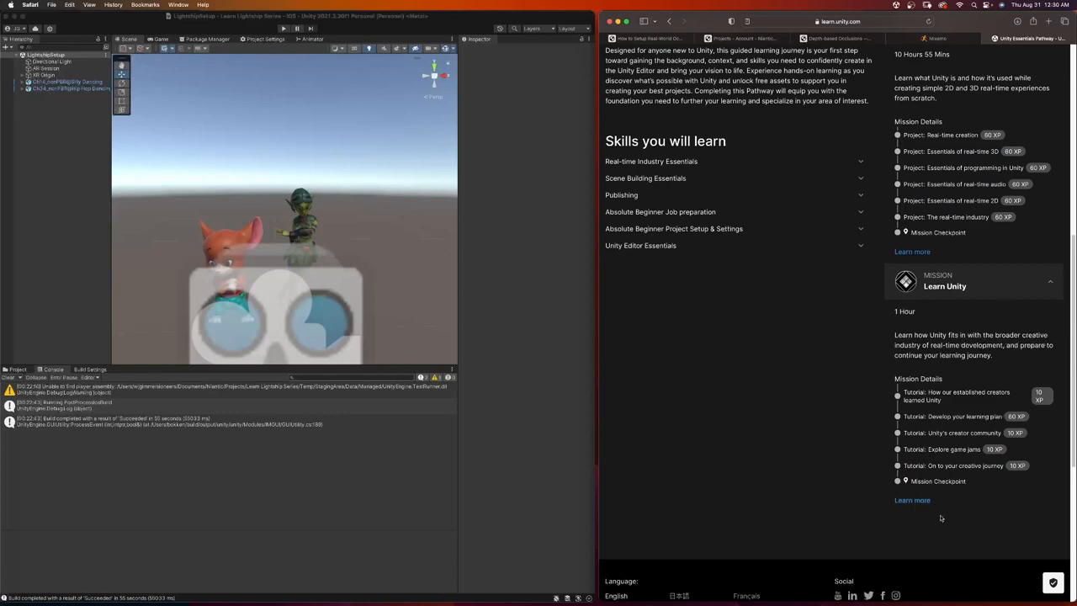
{"action": "scroll", "coordinate": [875, 370], "scroll_direction": "up", "scroll_amount": 4}
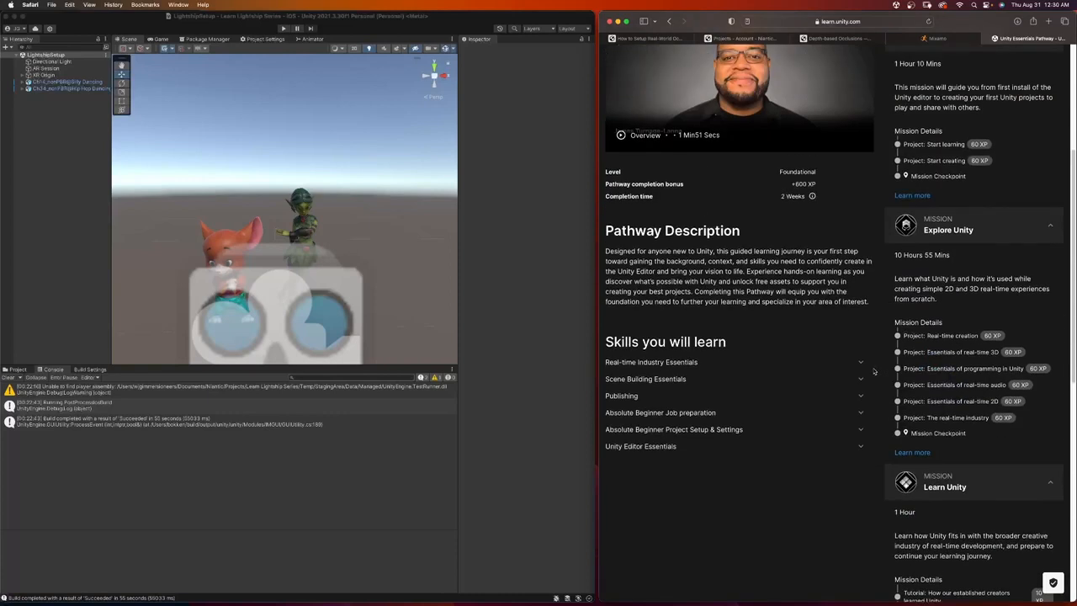
{"action": "scroll", "coordinate": [857, 338], "scroll_direction": "up", "scroll_amount": 4}
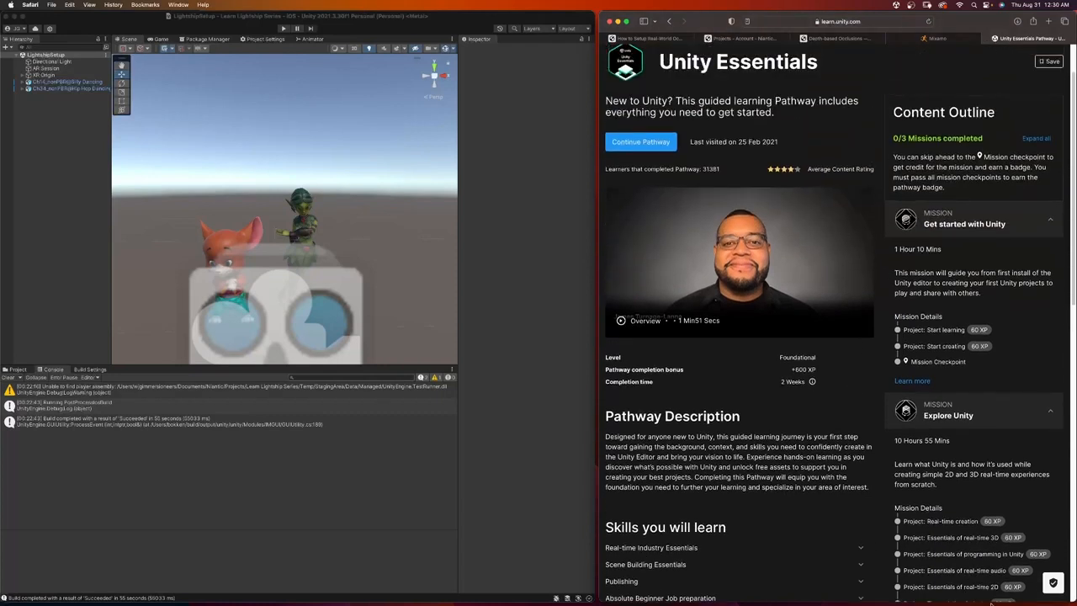
{"action": "scroll", "coordinate": [858, 167], "scroll_direction": "up", "scroll_amount": 2}
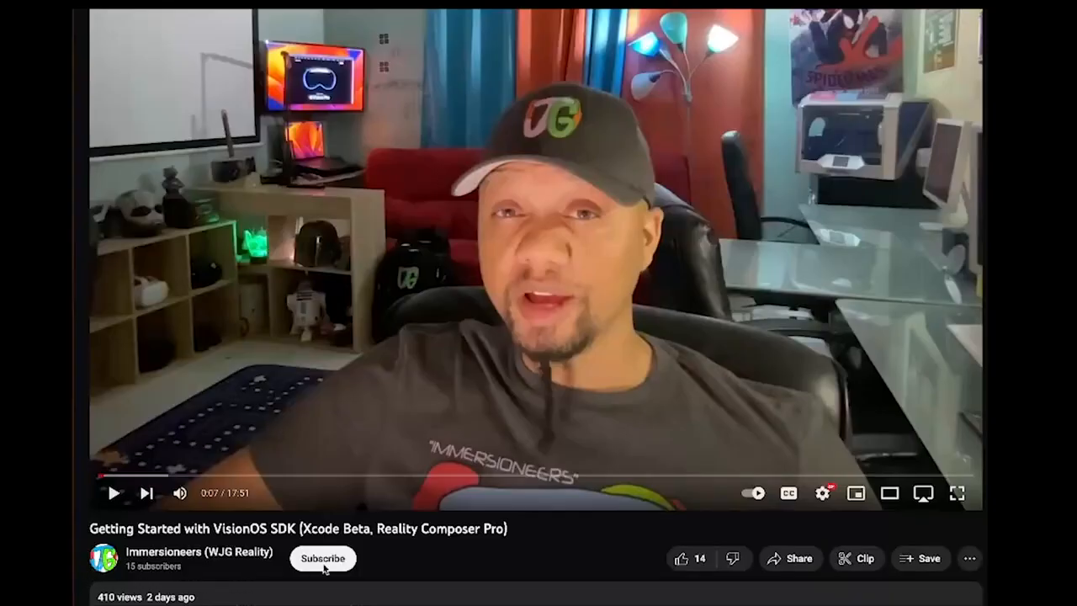
Step: On YouTube, subscribe to the Immersioneers (WJG Reality) channel, like the VisionOS SDK video and open its sharing options
{"action": "left_click", "coordinate": [318, 559]}
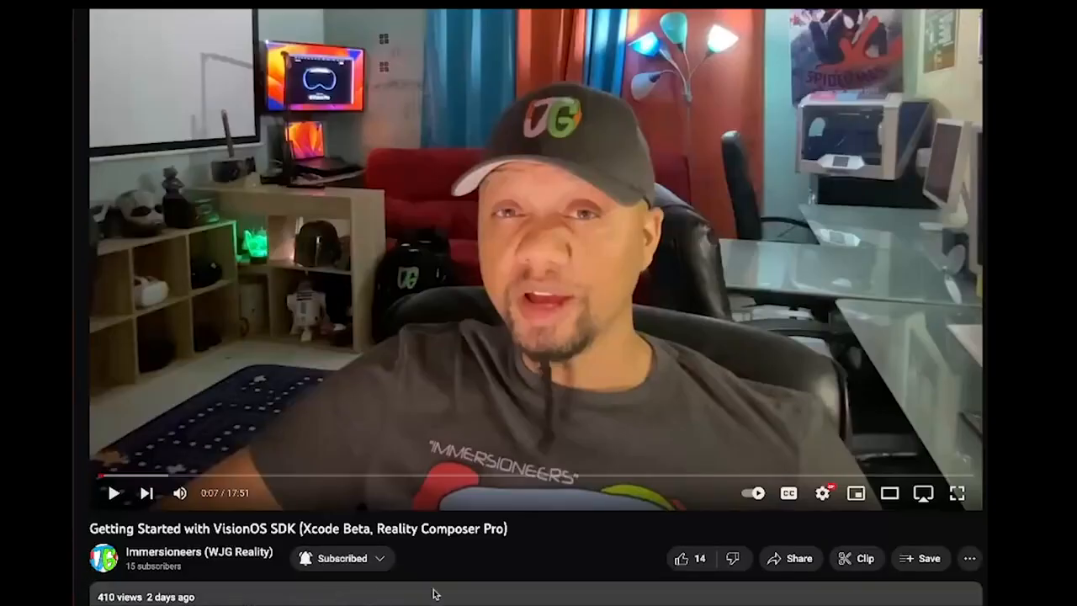
{"action": "left_click", "coordinate": [694, 559]}
{"action": "left_click", "coordinate": [791, 558]}
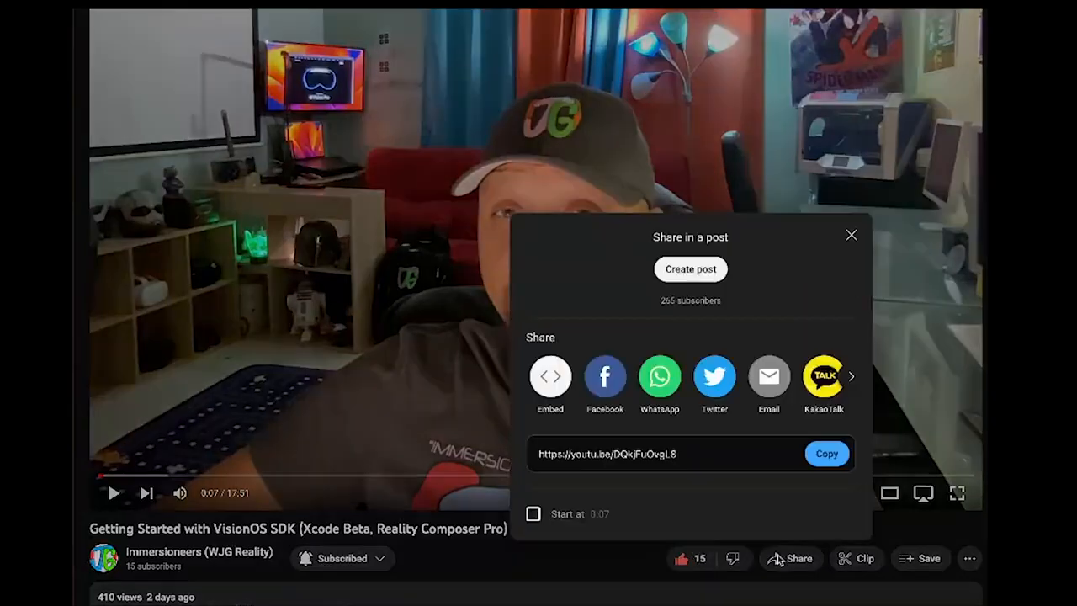